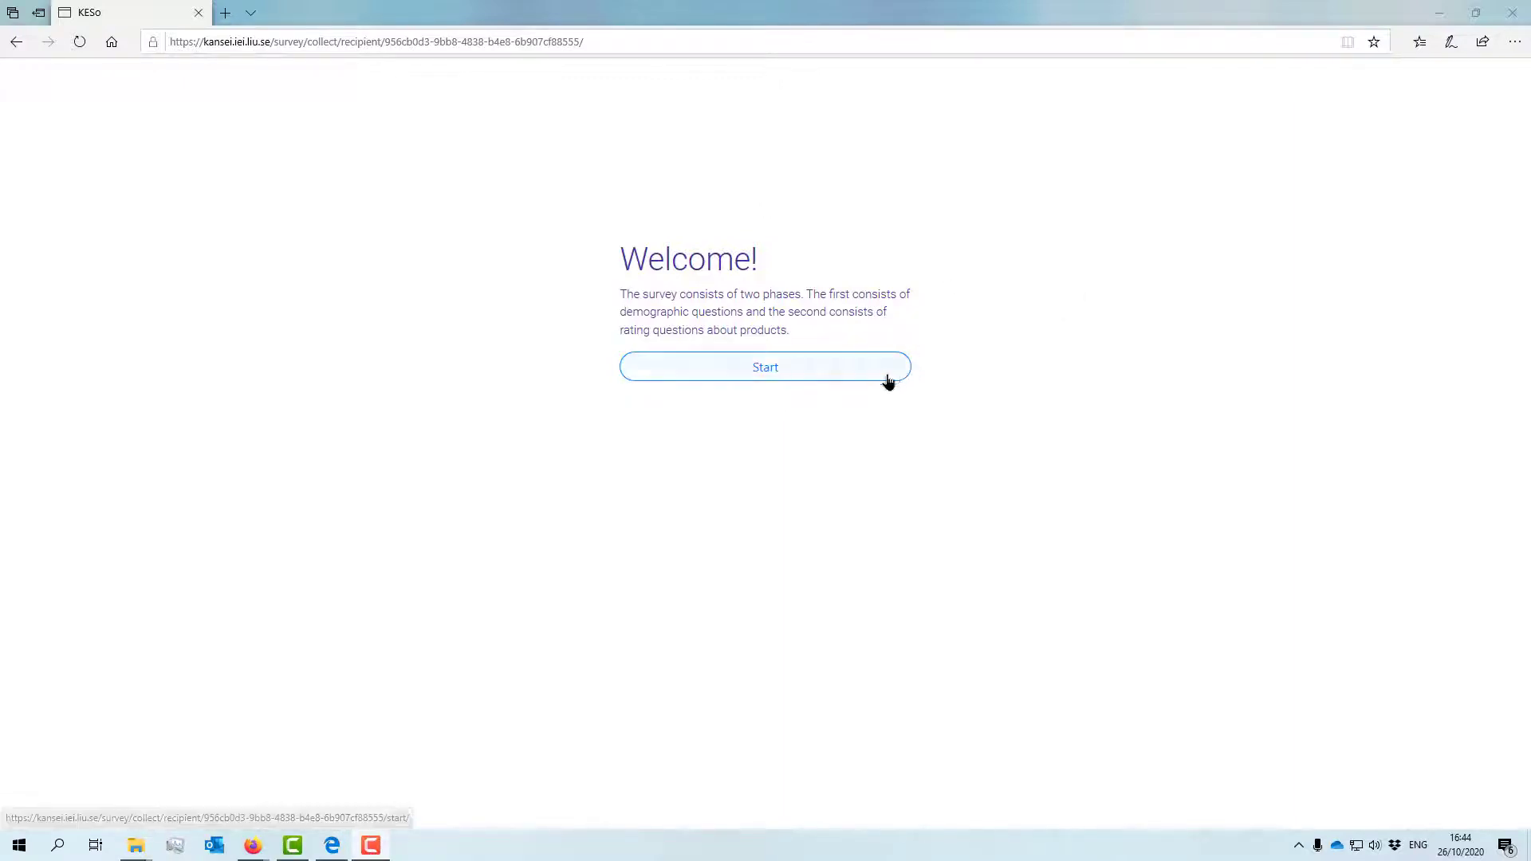
# Start the survey and answer the demographic questions with age 21-25 and gender male
pyautogui.click(770, 378)
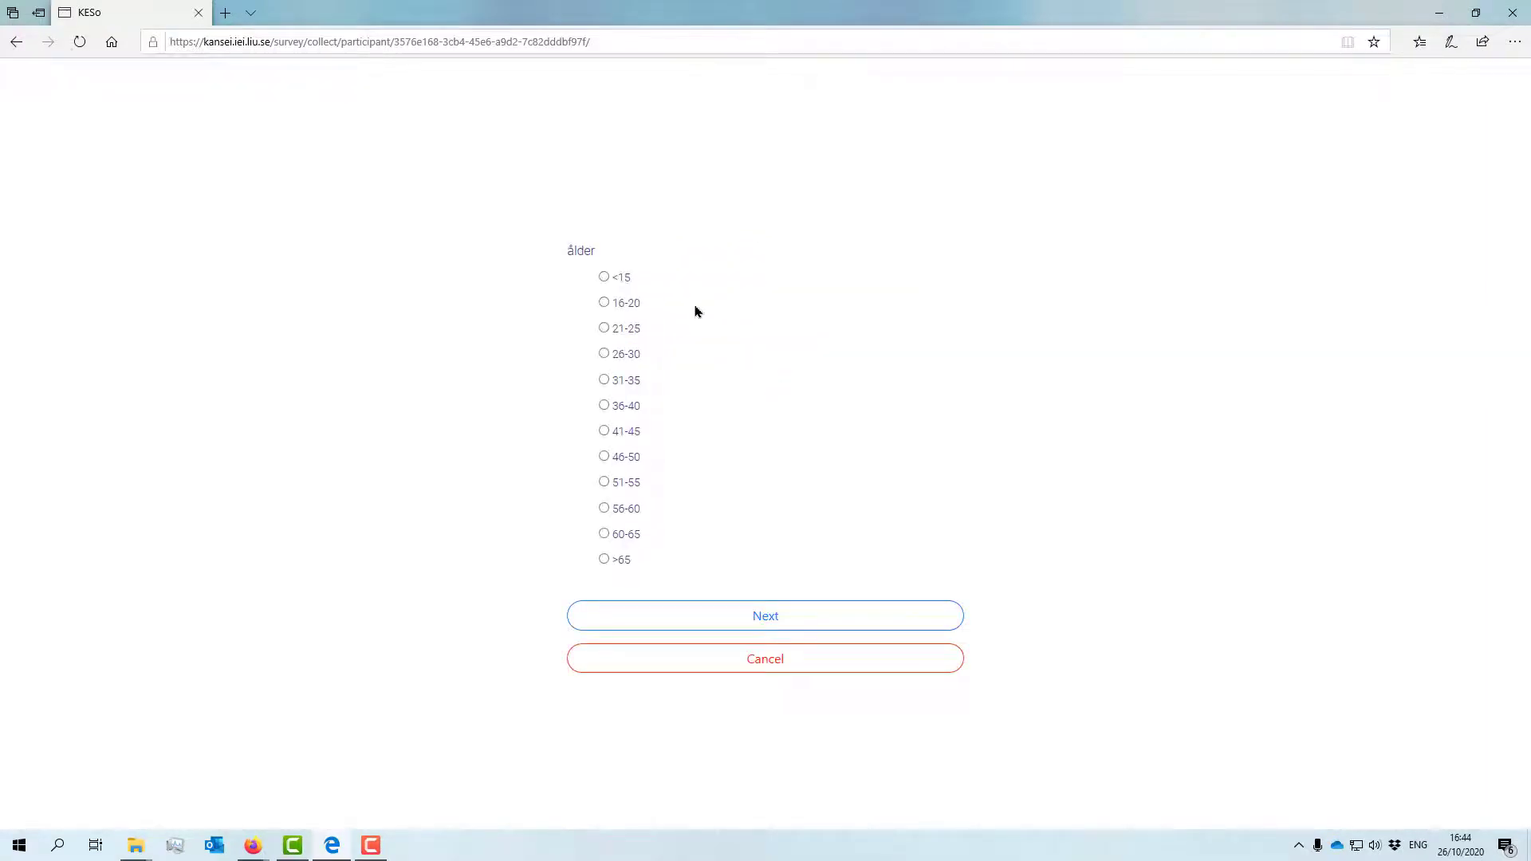
pyautogui.click(604, 327)
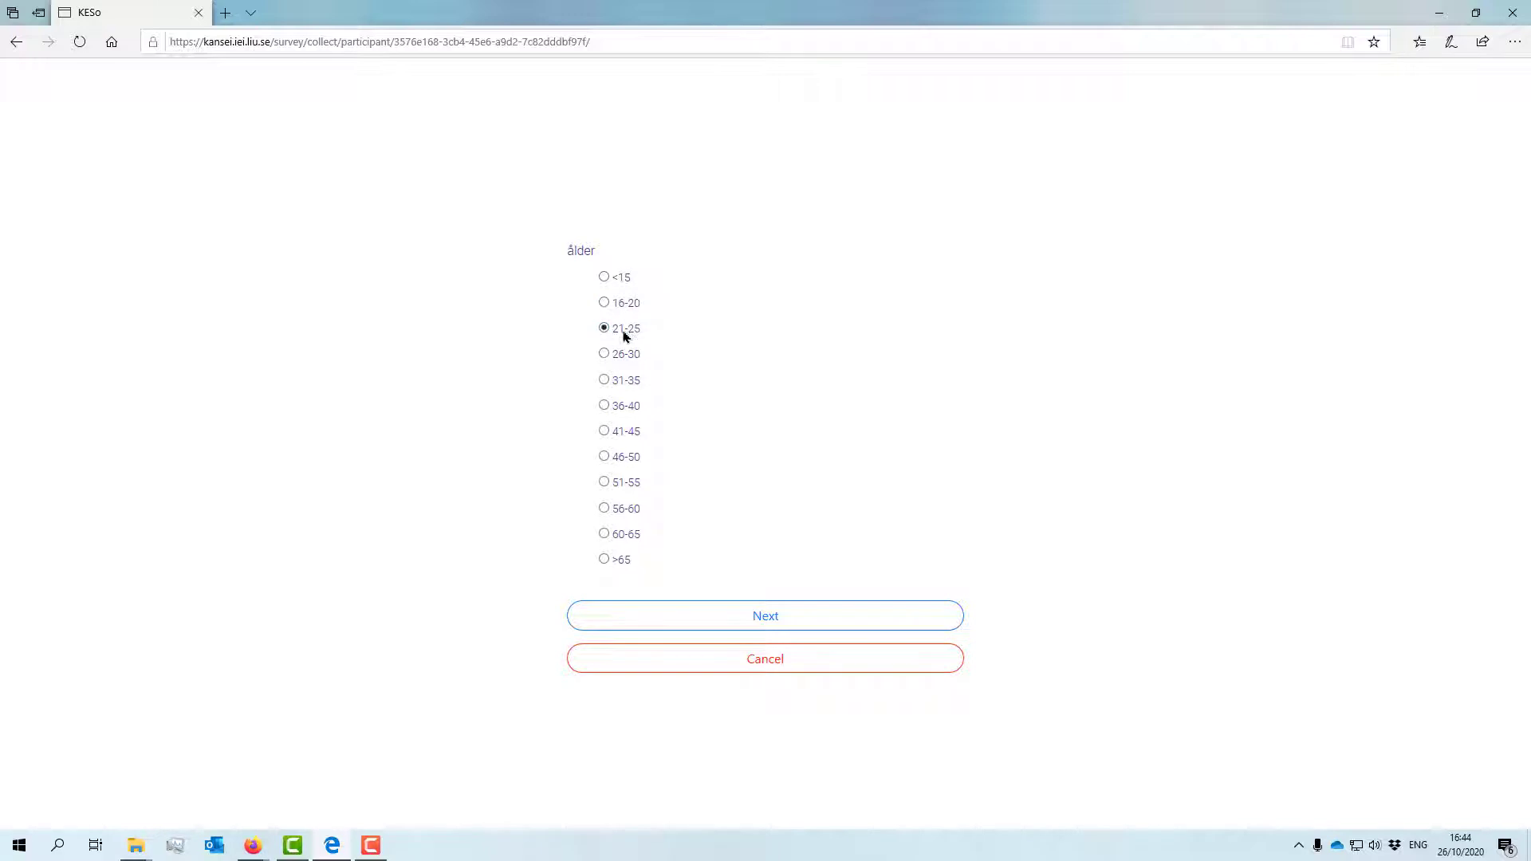
pyautogui.click(814, 618)
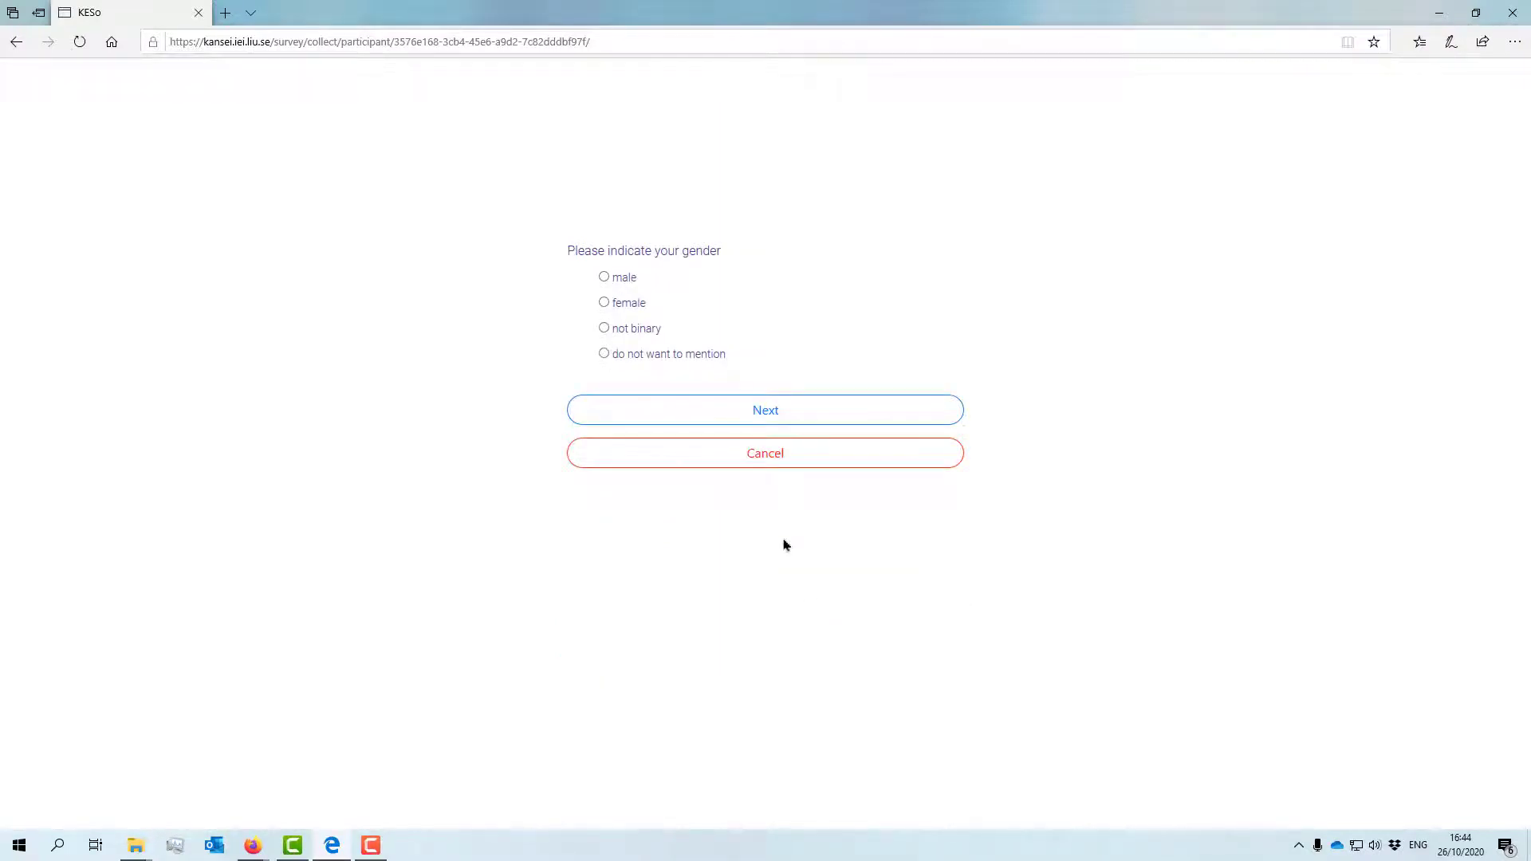
pyautogui.click(604, 277)
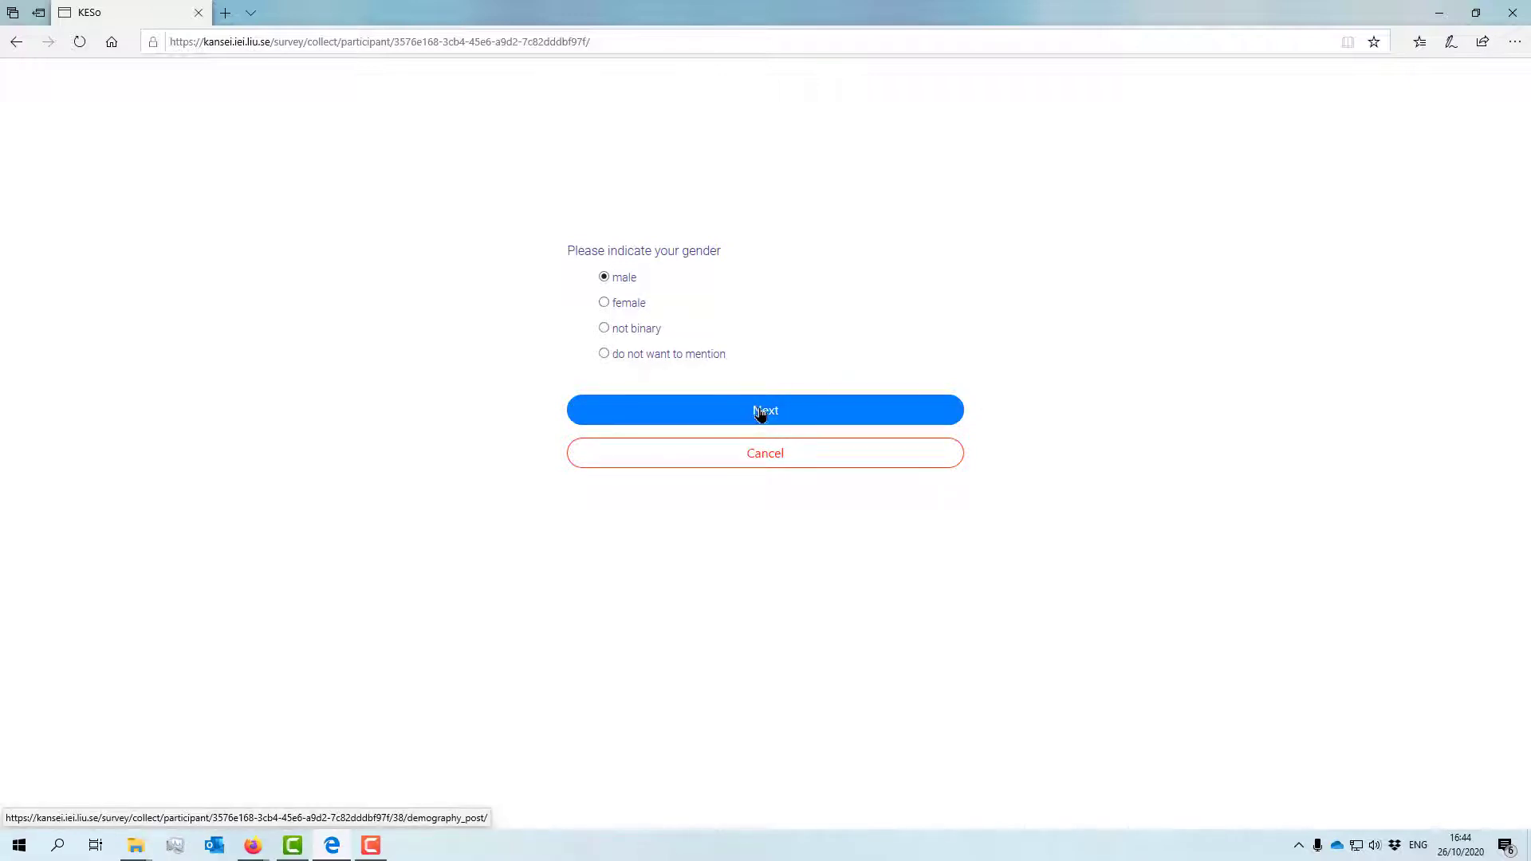
pyautogui.click(759, 411)
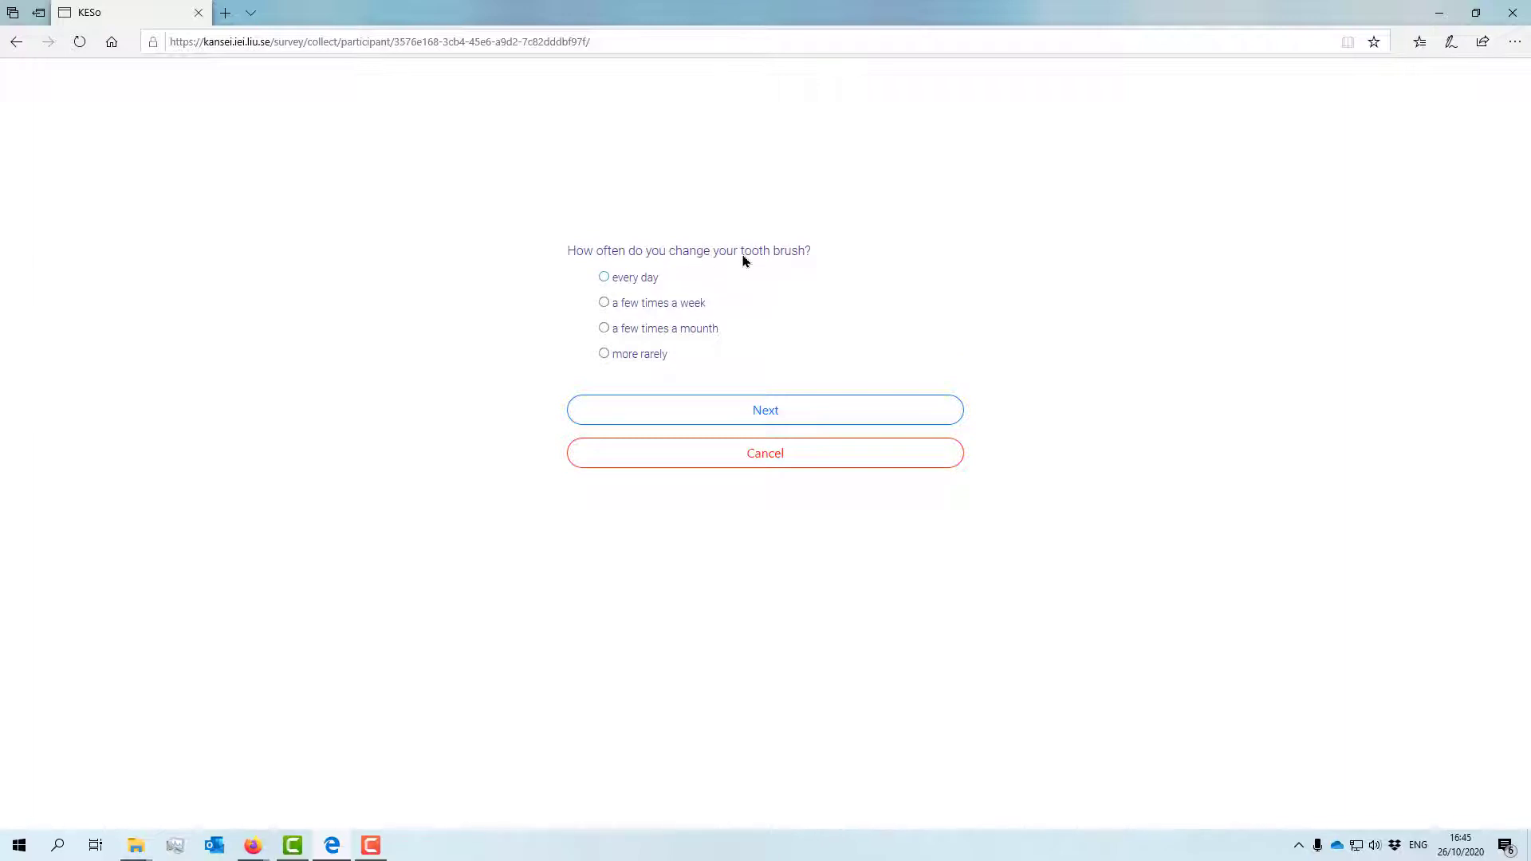
# Answer the tooth brush change question with "a few times a week" and continue past the product questions introduction
pyautogui.click(604, 302)
pyautogui.click(794, 409)
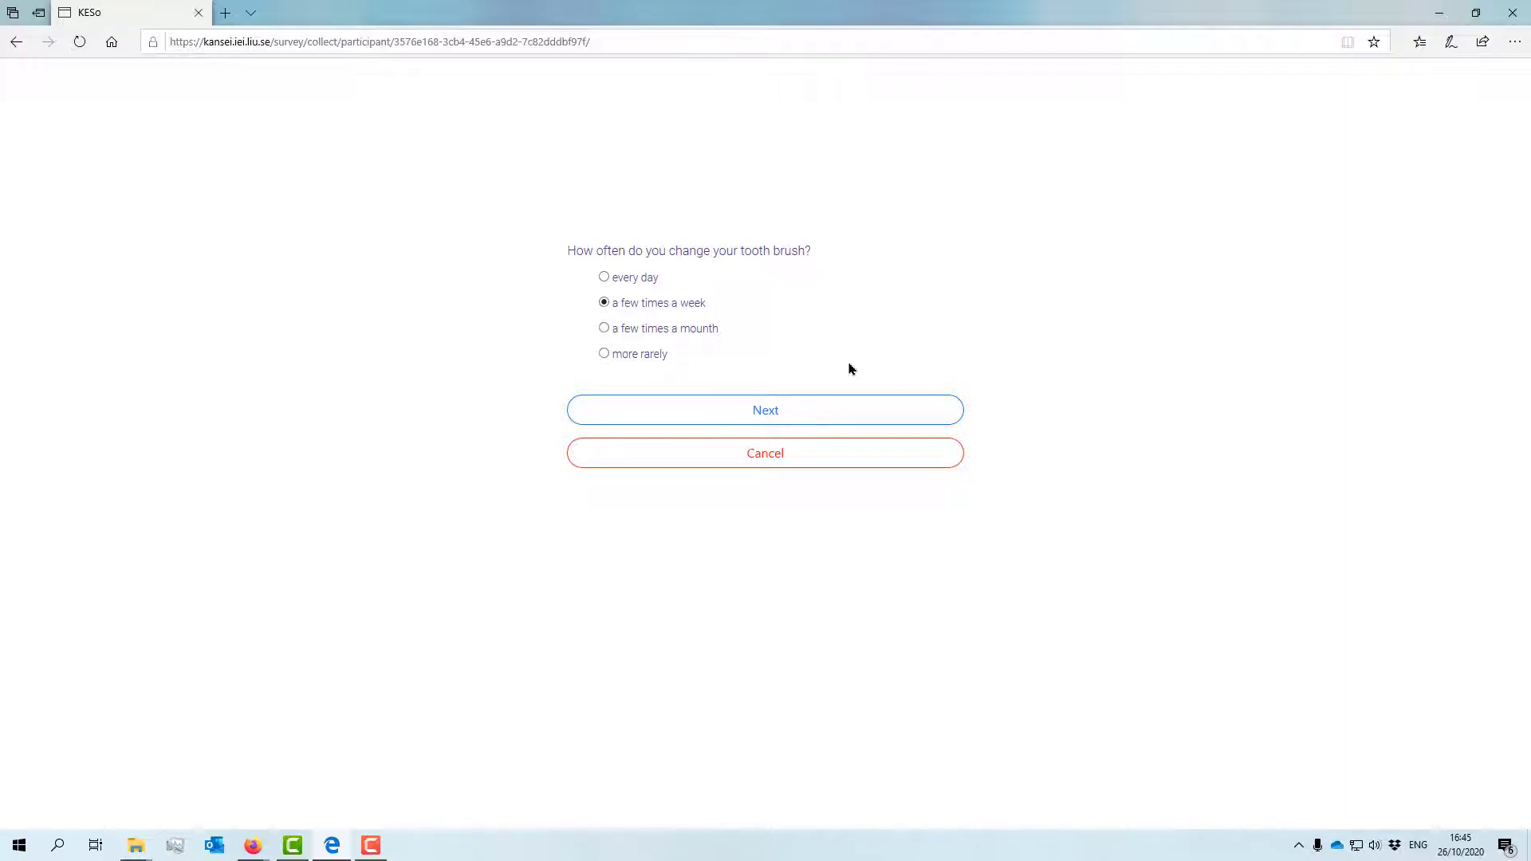
pyautogui.click(782, 413)
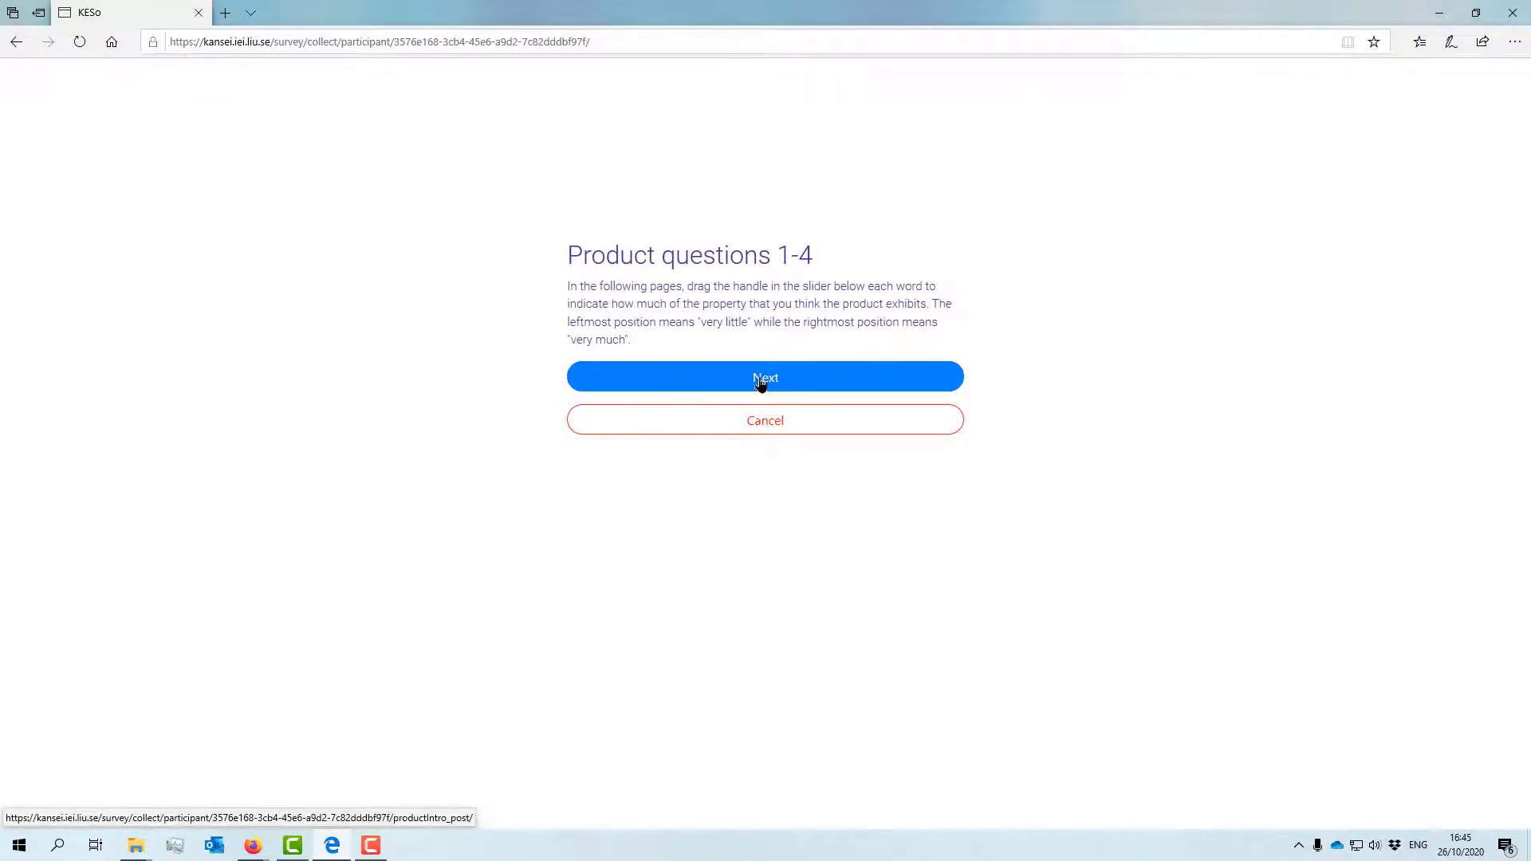
pyautogui.click(761, 383)
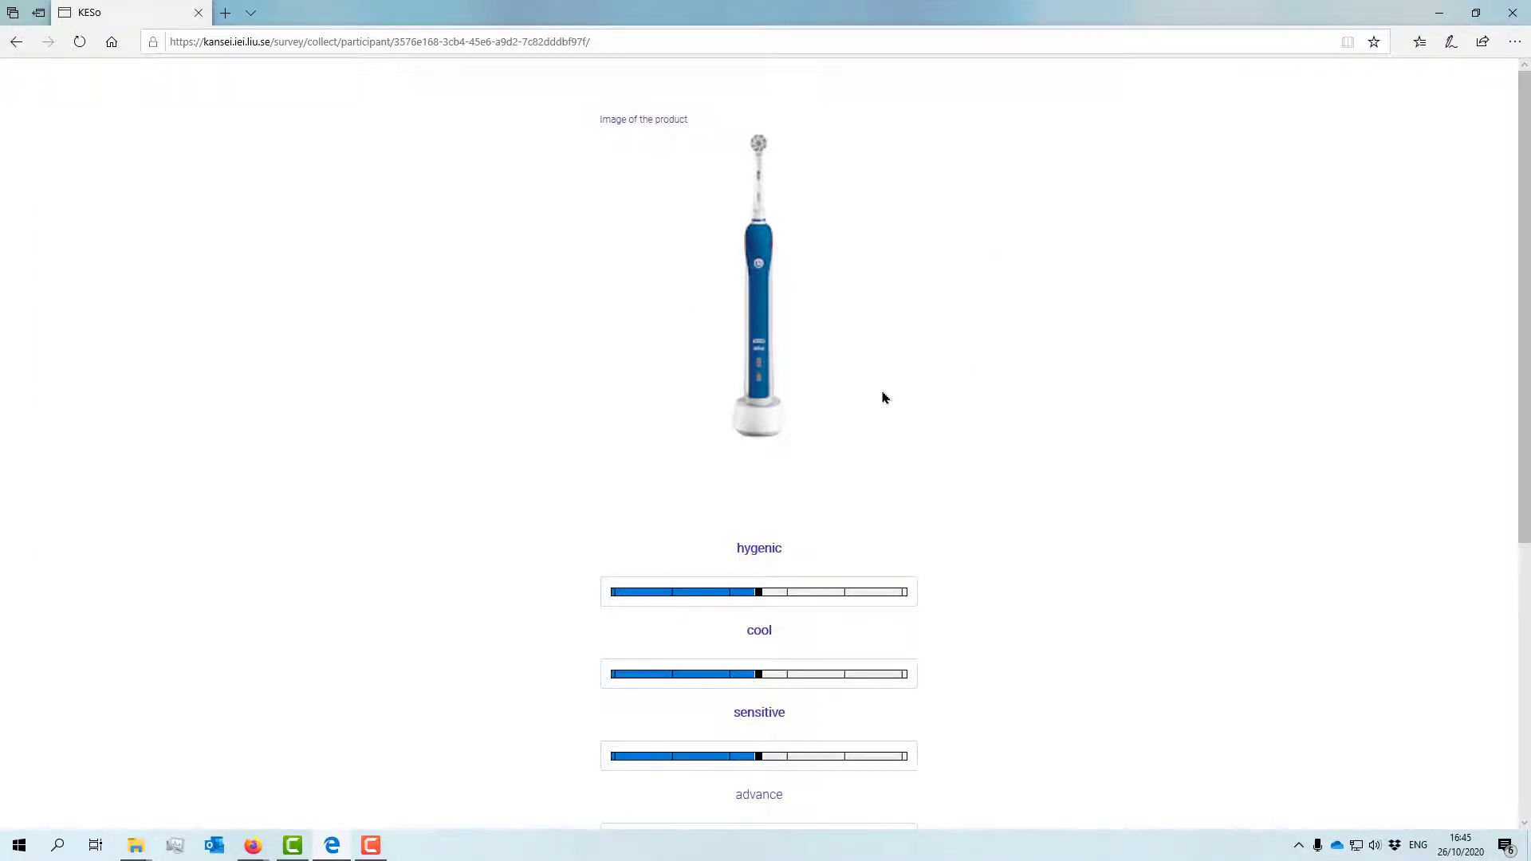
# Rate the blue electric toothbrush about 90% of the scale for hygenic, 70% for cool and 75% for sensitive
pyautogui.scroll(-3, 882, 395)
pyautogui.scroll(3, 885, 394)
pyautogui.scroll(-3, 956, 417)
pyautogui.scroll(-3, 956, 417)
pyautogui.scroll(5, 956, 417)
pyautogui.scroll(-3, 945, 366)
pyautogui.scroll(3, 1011, 397)
pyautogui.moveTo(757, 594); pyautogui.dragTo(871, 598)
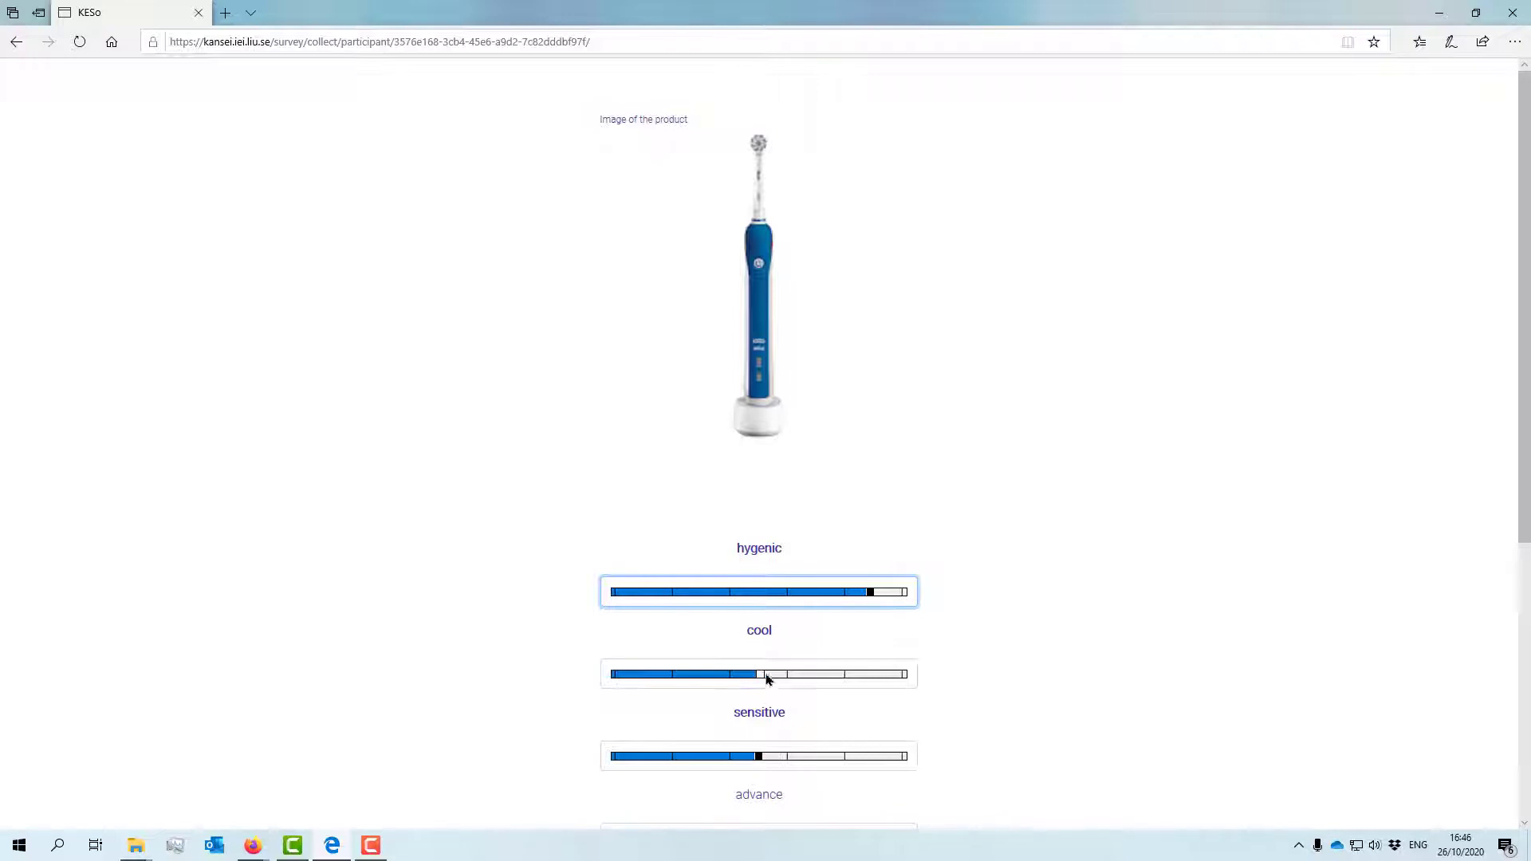
pyautogui.moveTo(763, 676); pyautogui.dragTo(813, 678)
pyautogui.moveTo(771, 760); pyautogui.dragTo(827, 757)
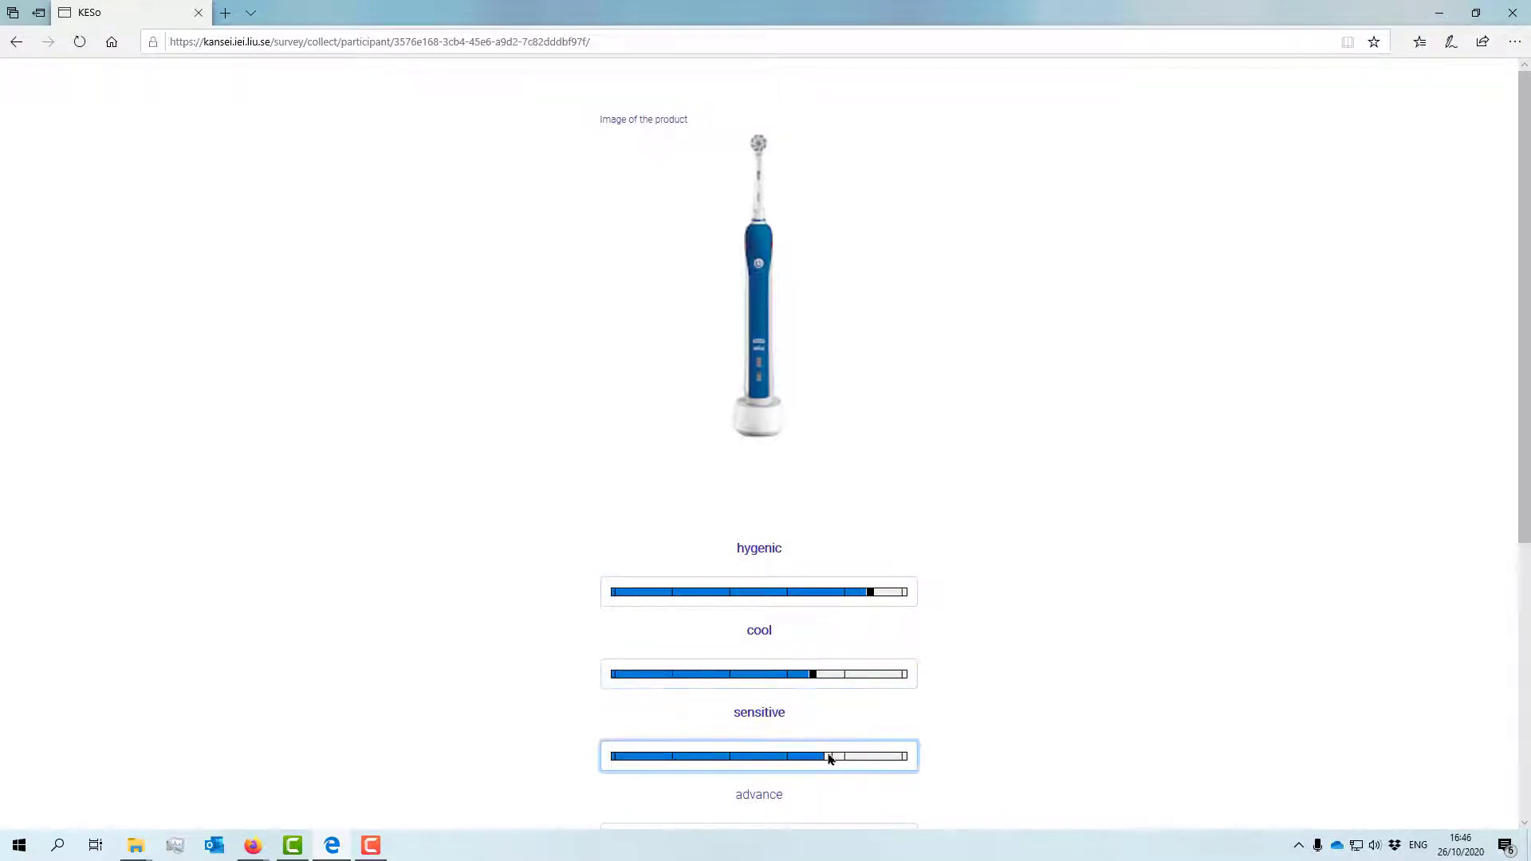
# Rate the blue electric toothbrush about 65% for advance, the minimum for basic, 33% for practial and 10% for cheap, and submit it
pyautogui.scroll(-5, 974, 694)
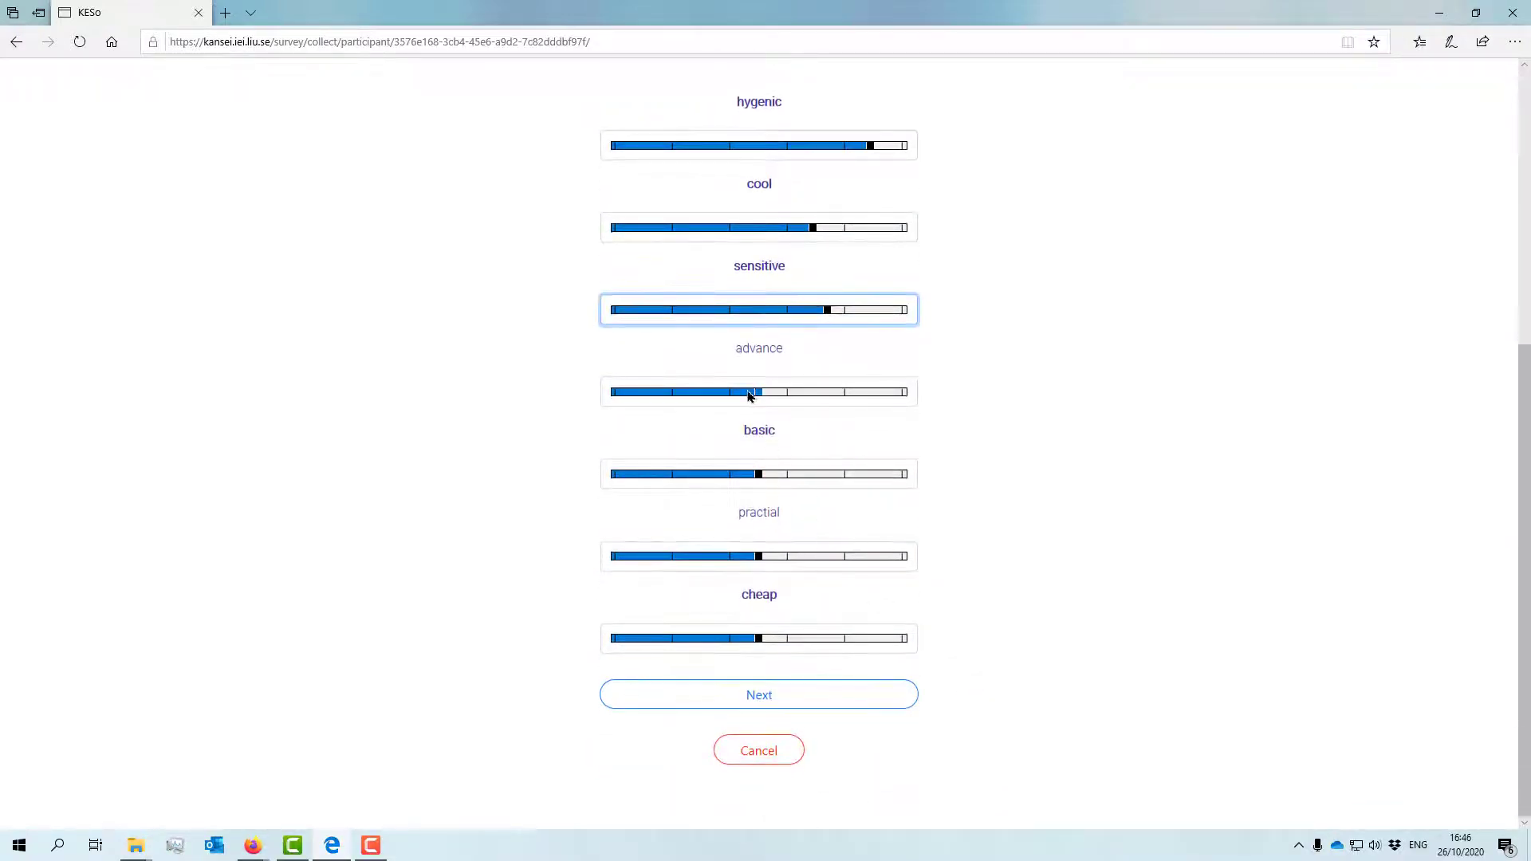
pyautogui.moveTo(758, 394); pyautogui.dragTo(802, 399)
pyautogui.moveTo(758, 481); pyautogui.dragTo(590, 502)
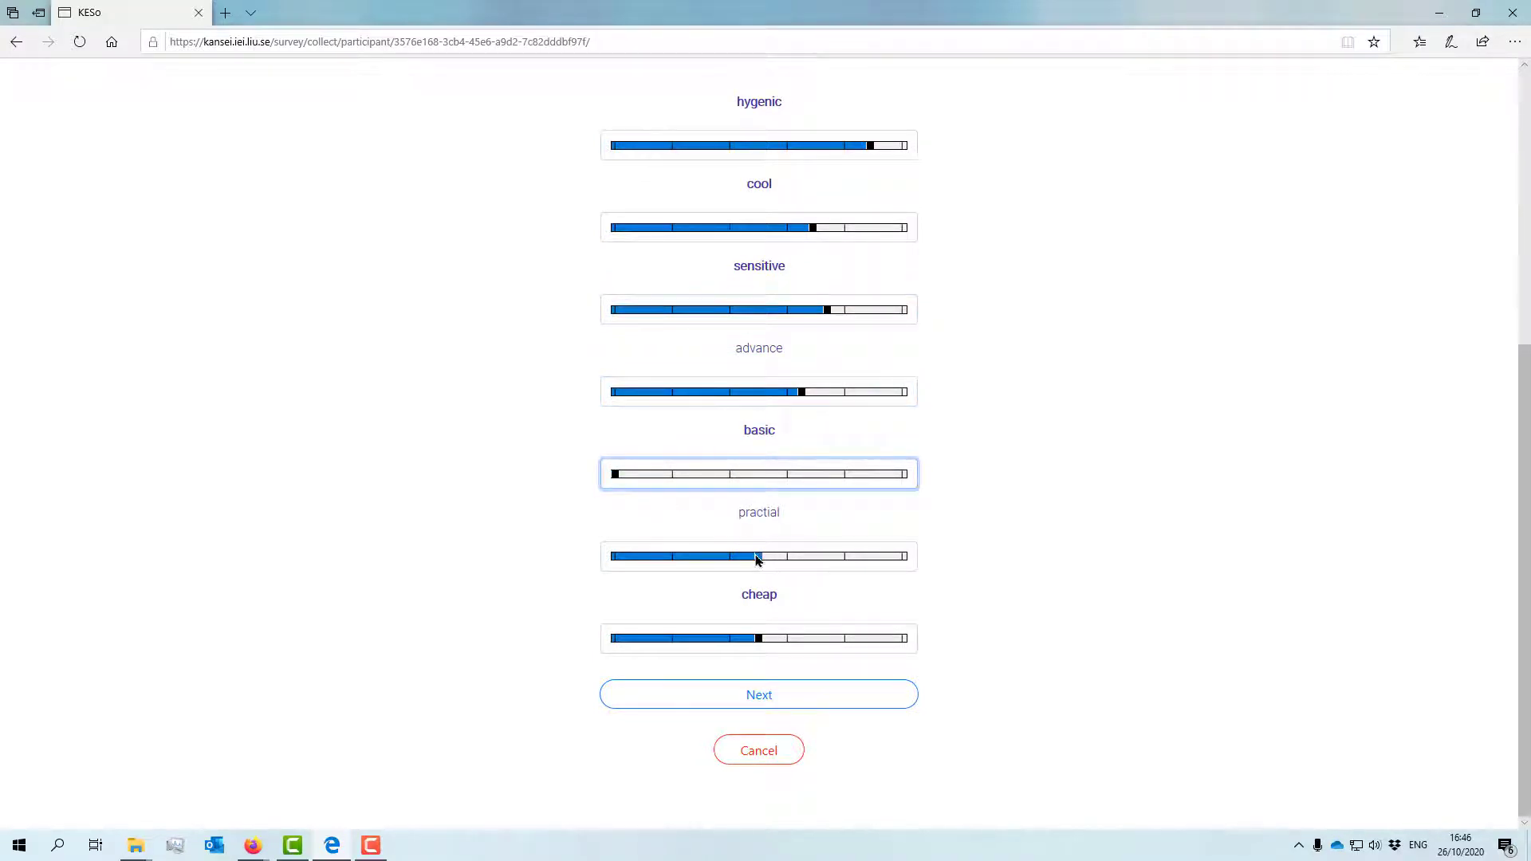
pyautogui.moveTo(758, 556); pyautogui.dragTo(709, 560)
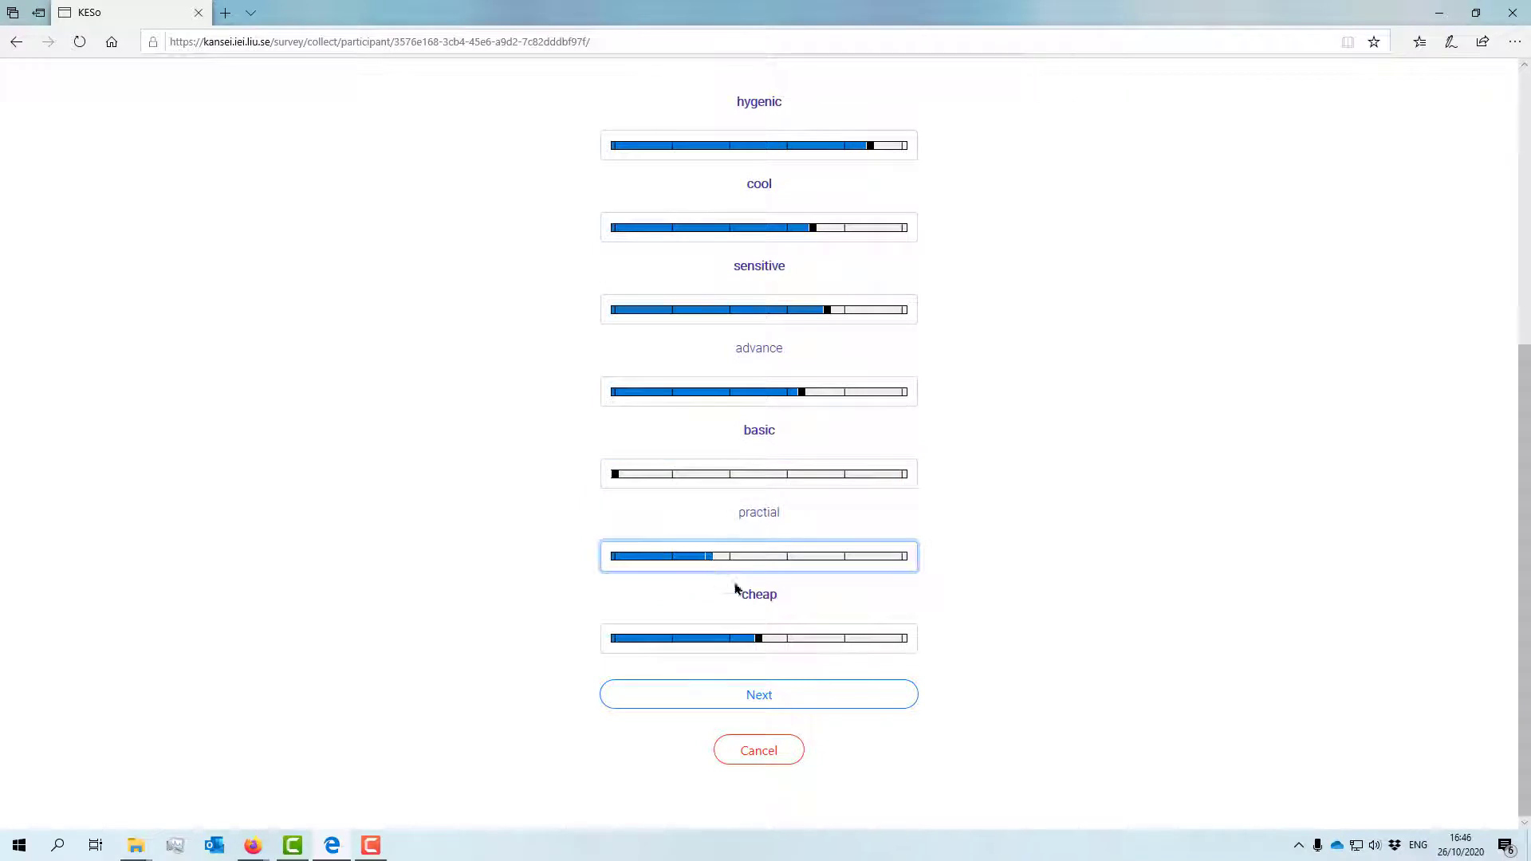
pyautogui.moveTo(755, 640); pyautogui.dragTo(646, 639)
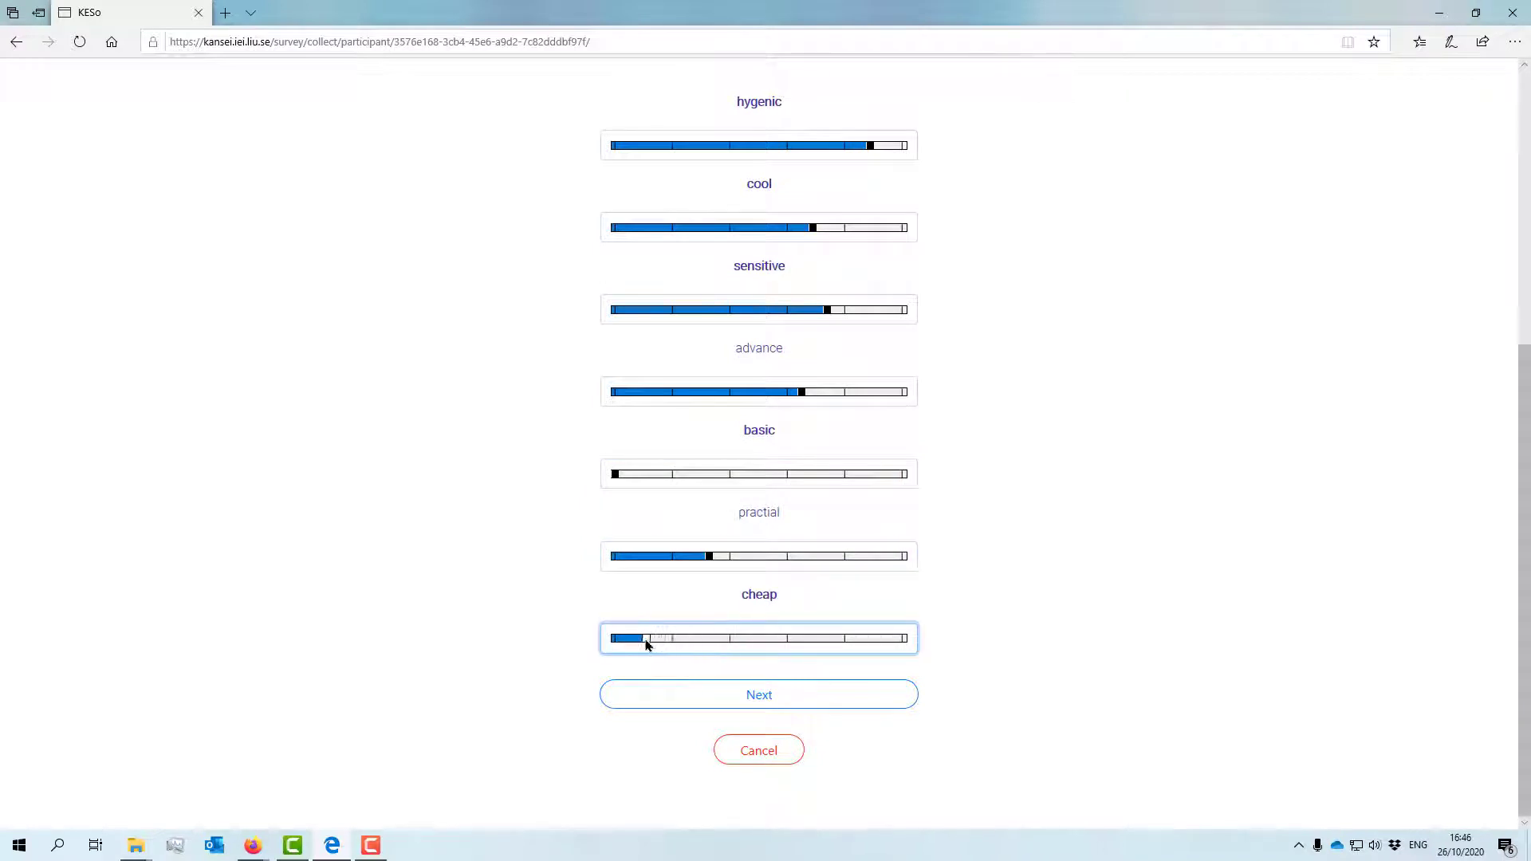
pyautogui.click(815, 701)
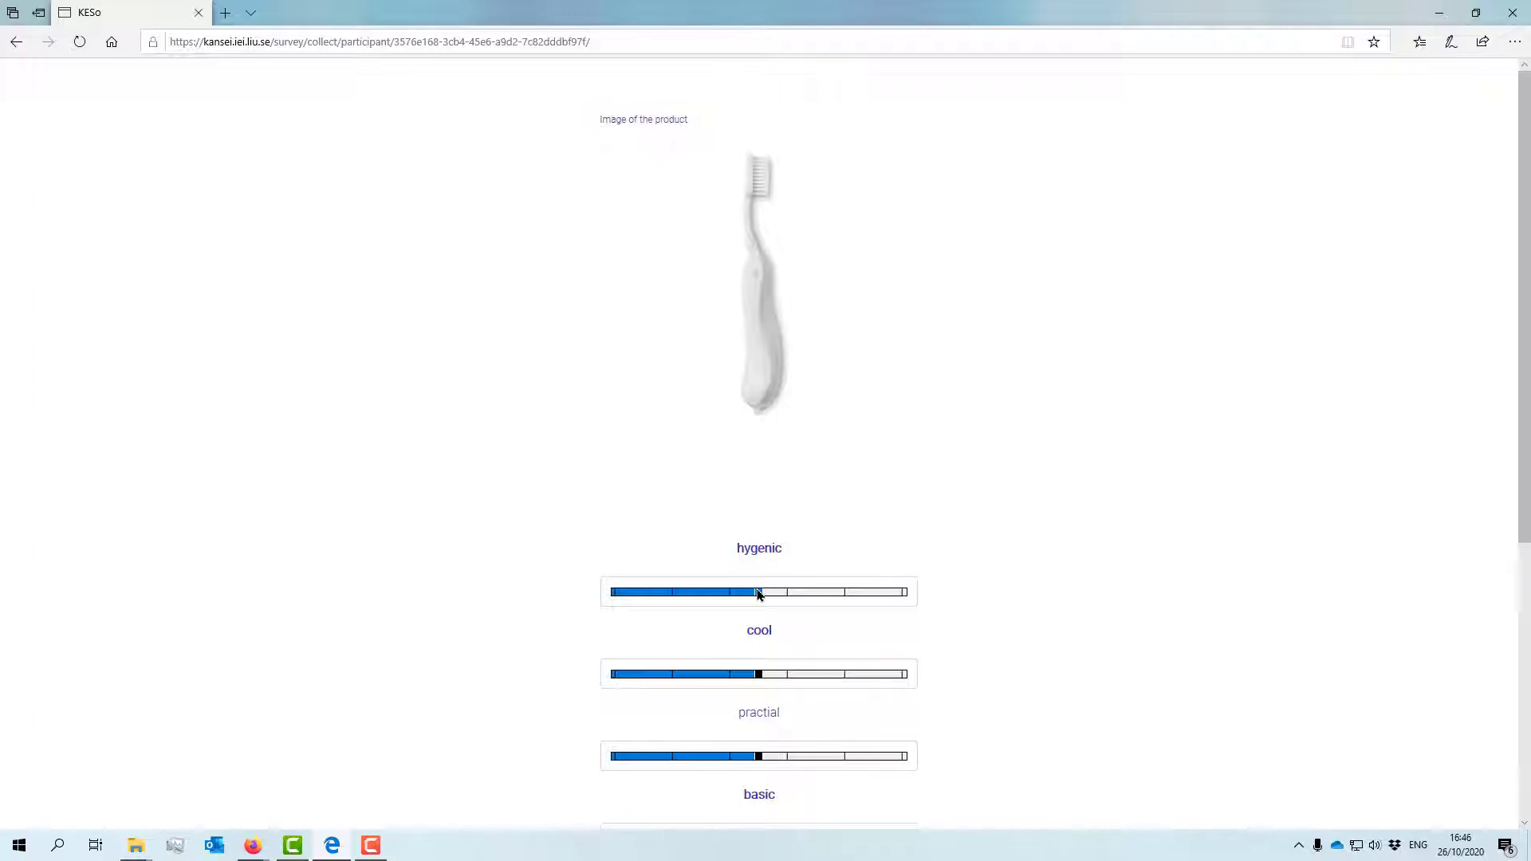
# Rate the white manual toothbrush about 65% of the scale for hygenic, 5% for cool and 67% for practial
pyautogui.moveTo(758, 594); pyautogui.dragTo(795, 609)
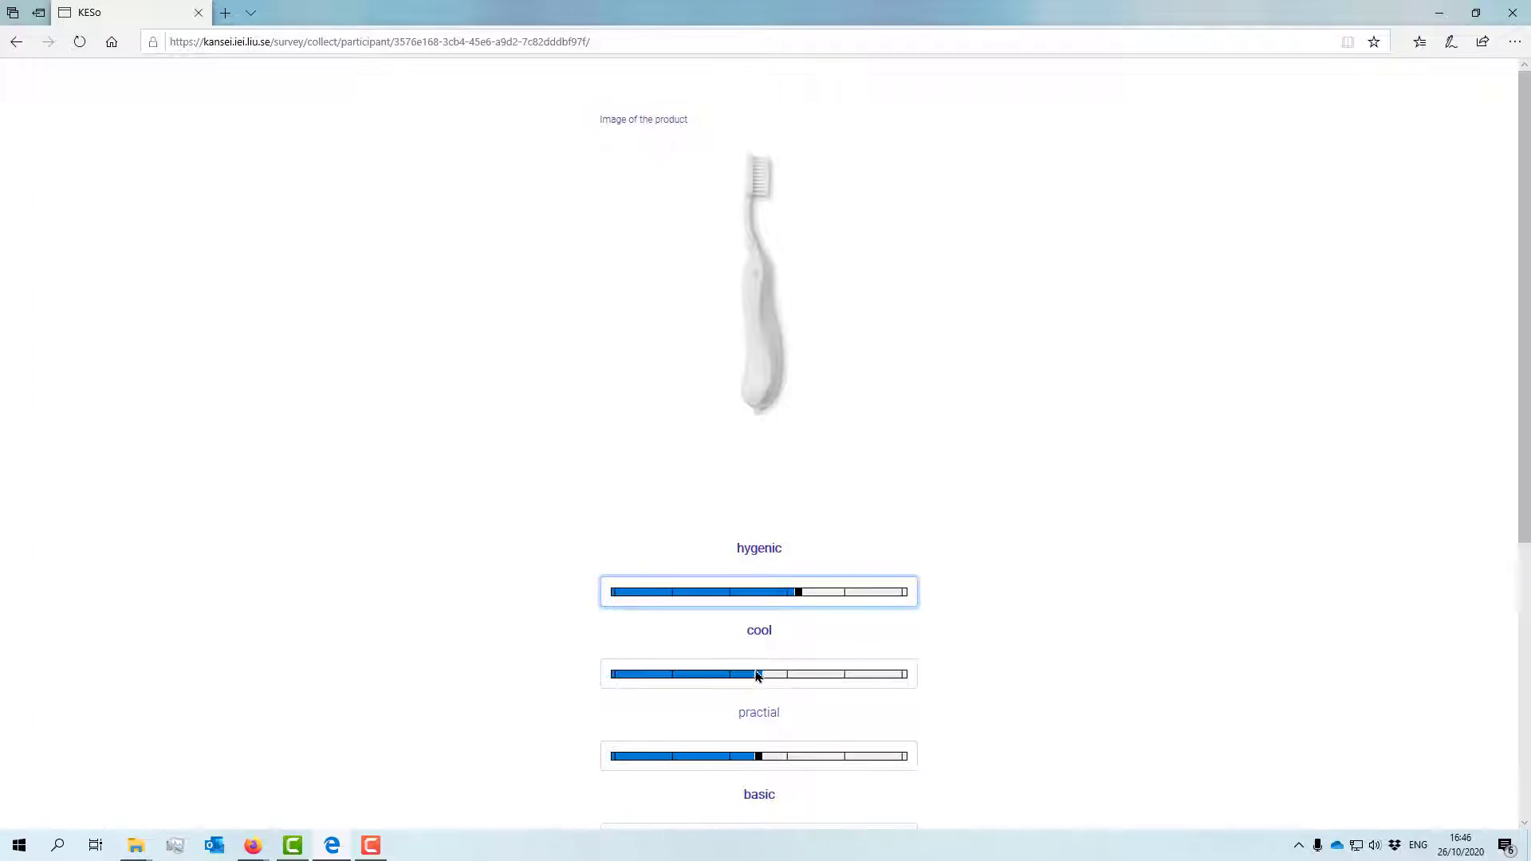
pyautogui.moveTo(757, 674); pyautogui.dragTo(631, 698)
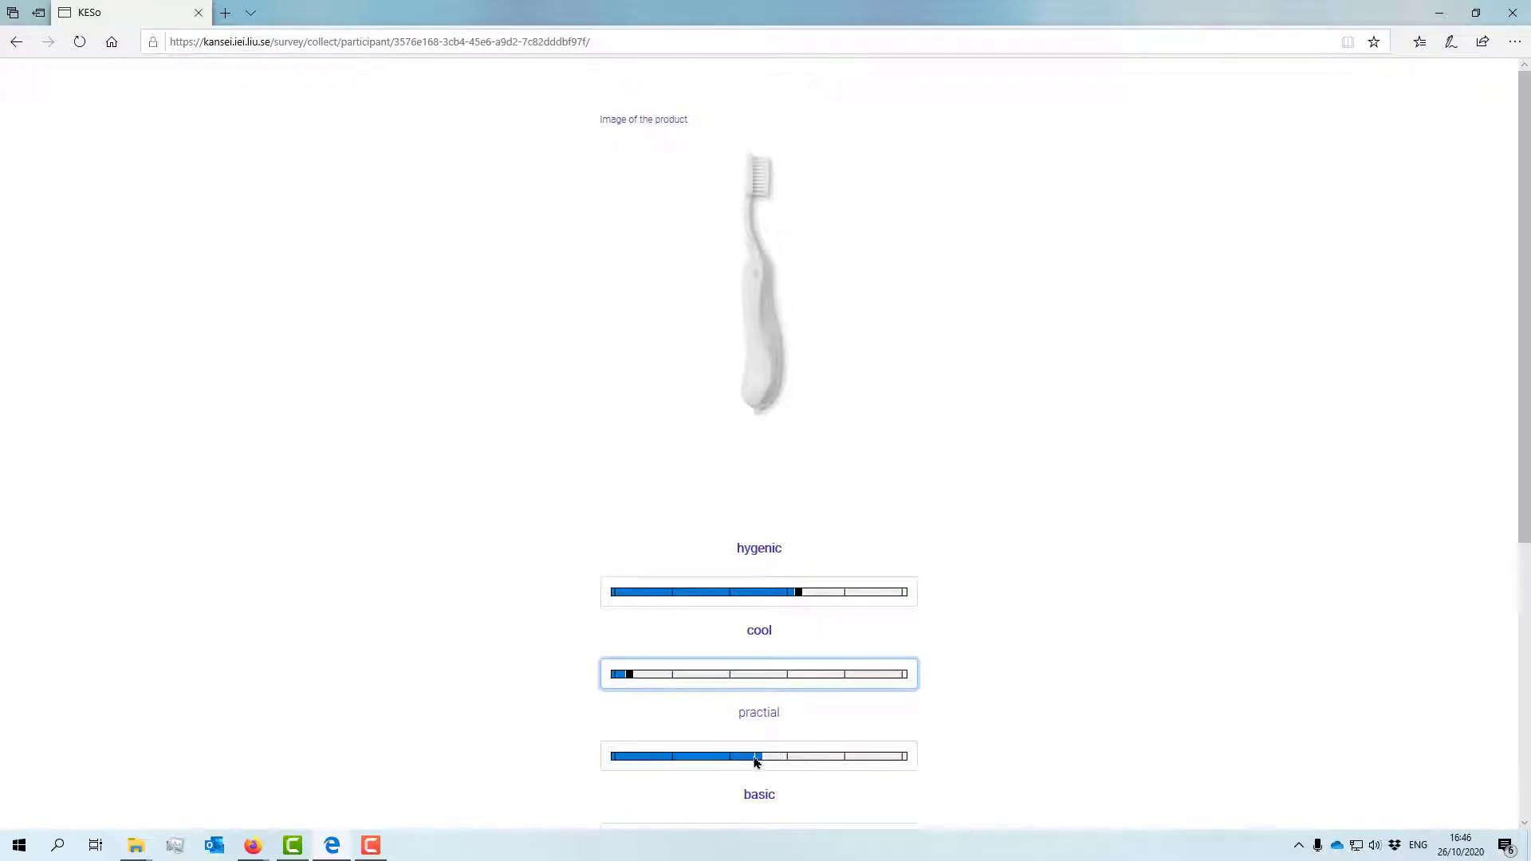
pyautogui.moveTo(757, 757); pyautogui.dragTo(715, 759)
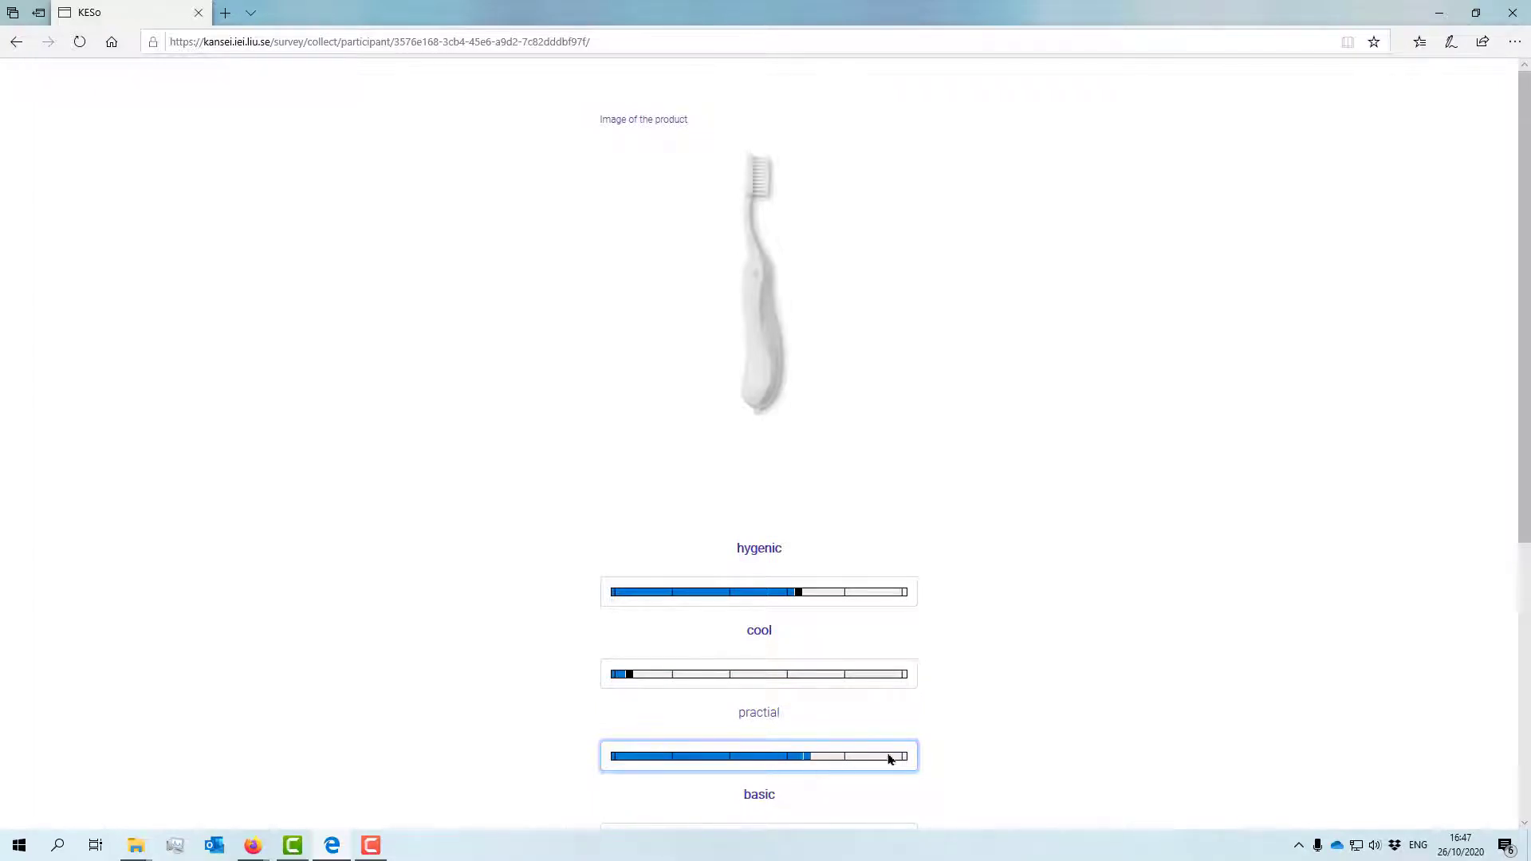
# Rate the white manual toothbrush about 97% for basic, 10% for advance, 35% for sensitive and 93% for cheap, and submit it
pyautogui.scroll(-3, 987, 693)
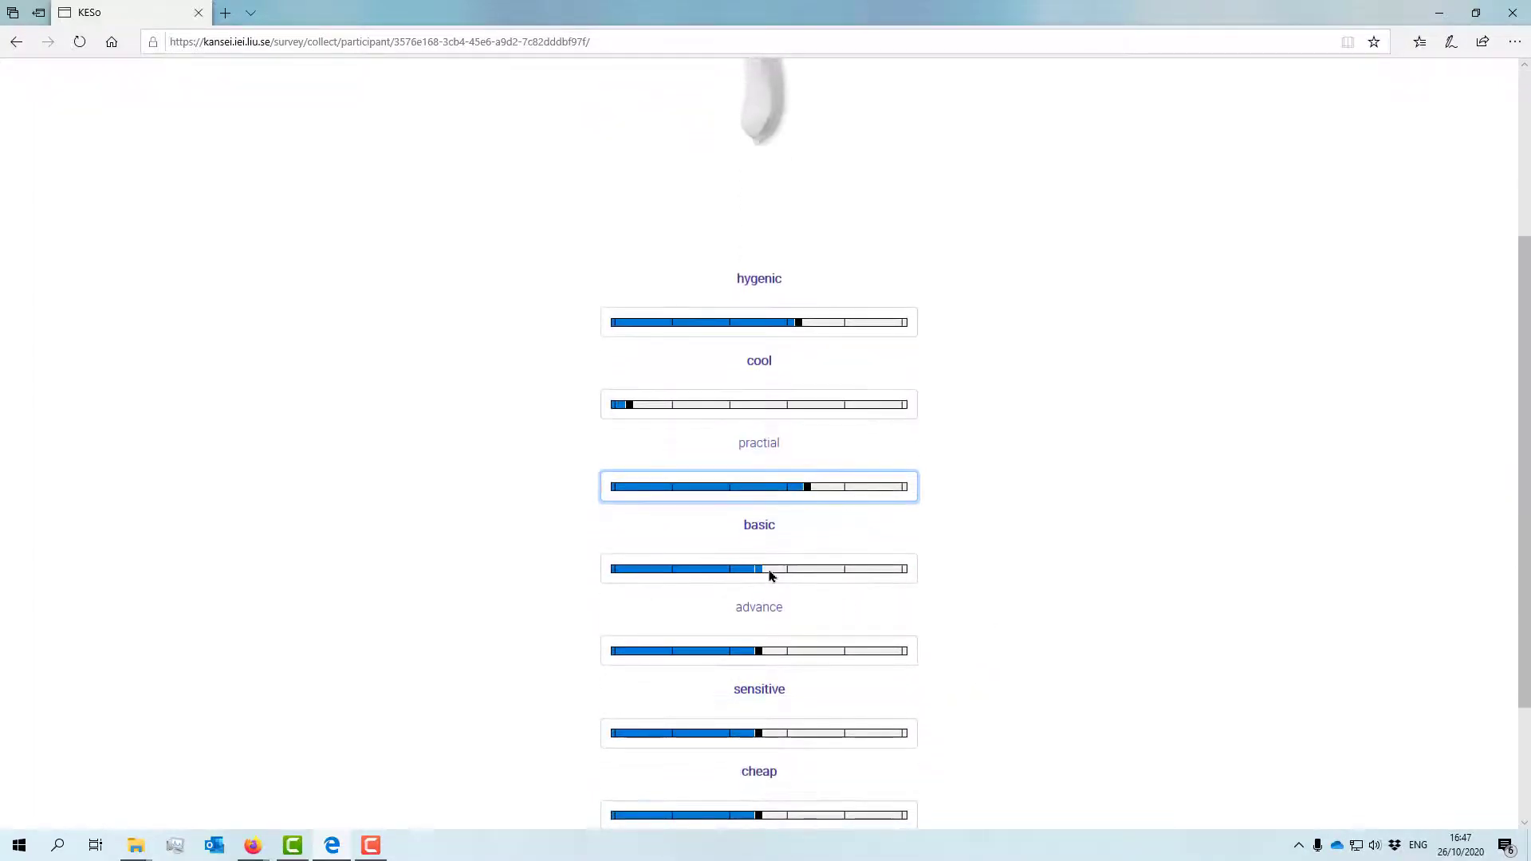
pyautogui.click(695, 576)
pyautogui.moveTo(696, 576); pyautogui.dragTo(892, 581)
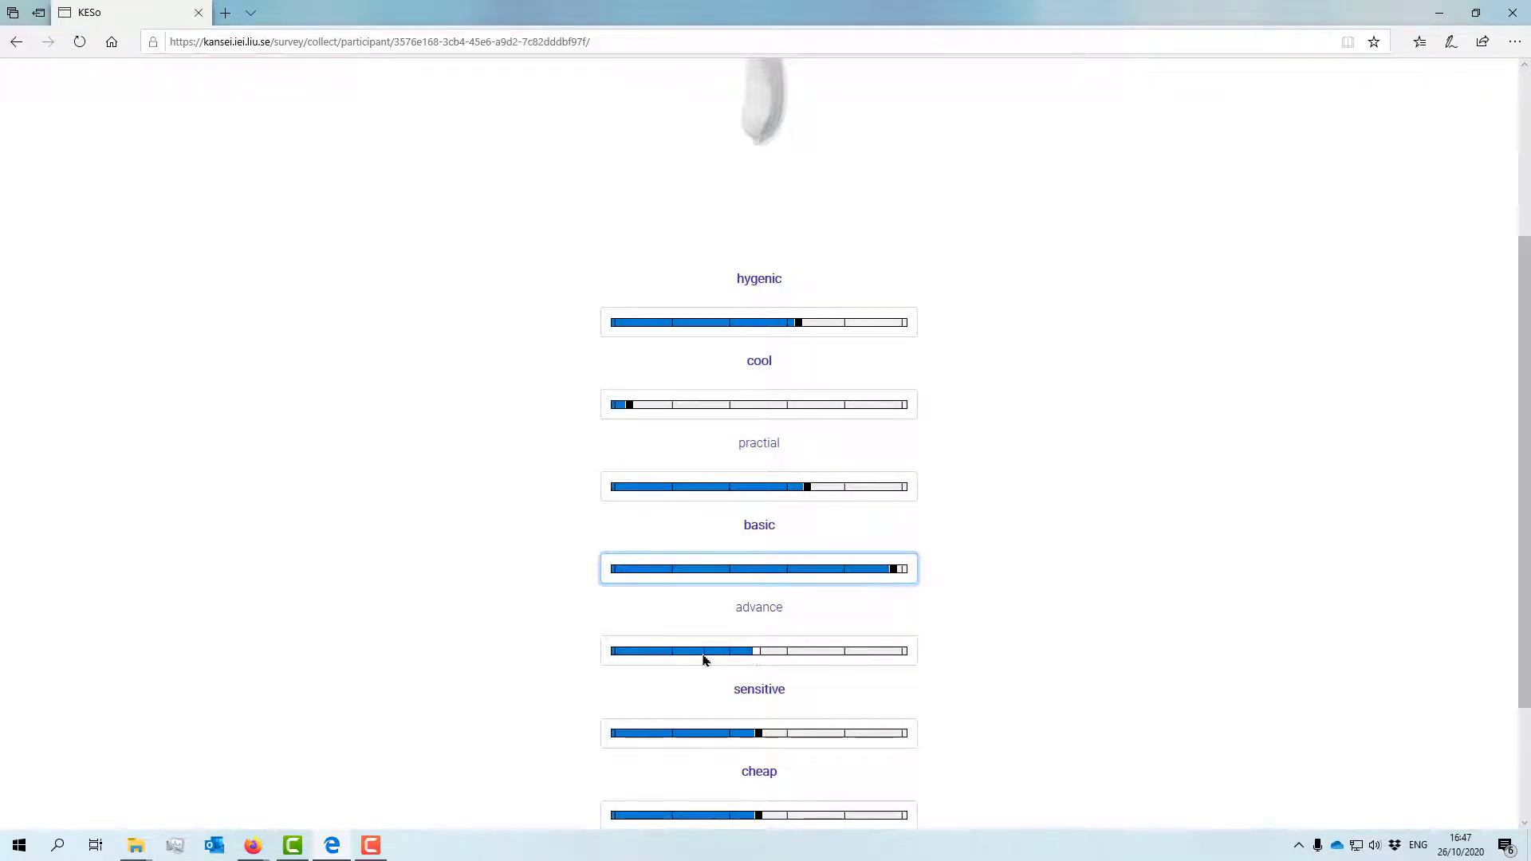
pyautogui.click(646, 652)
pyautogui.click(712, 733)
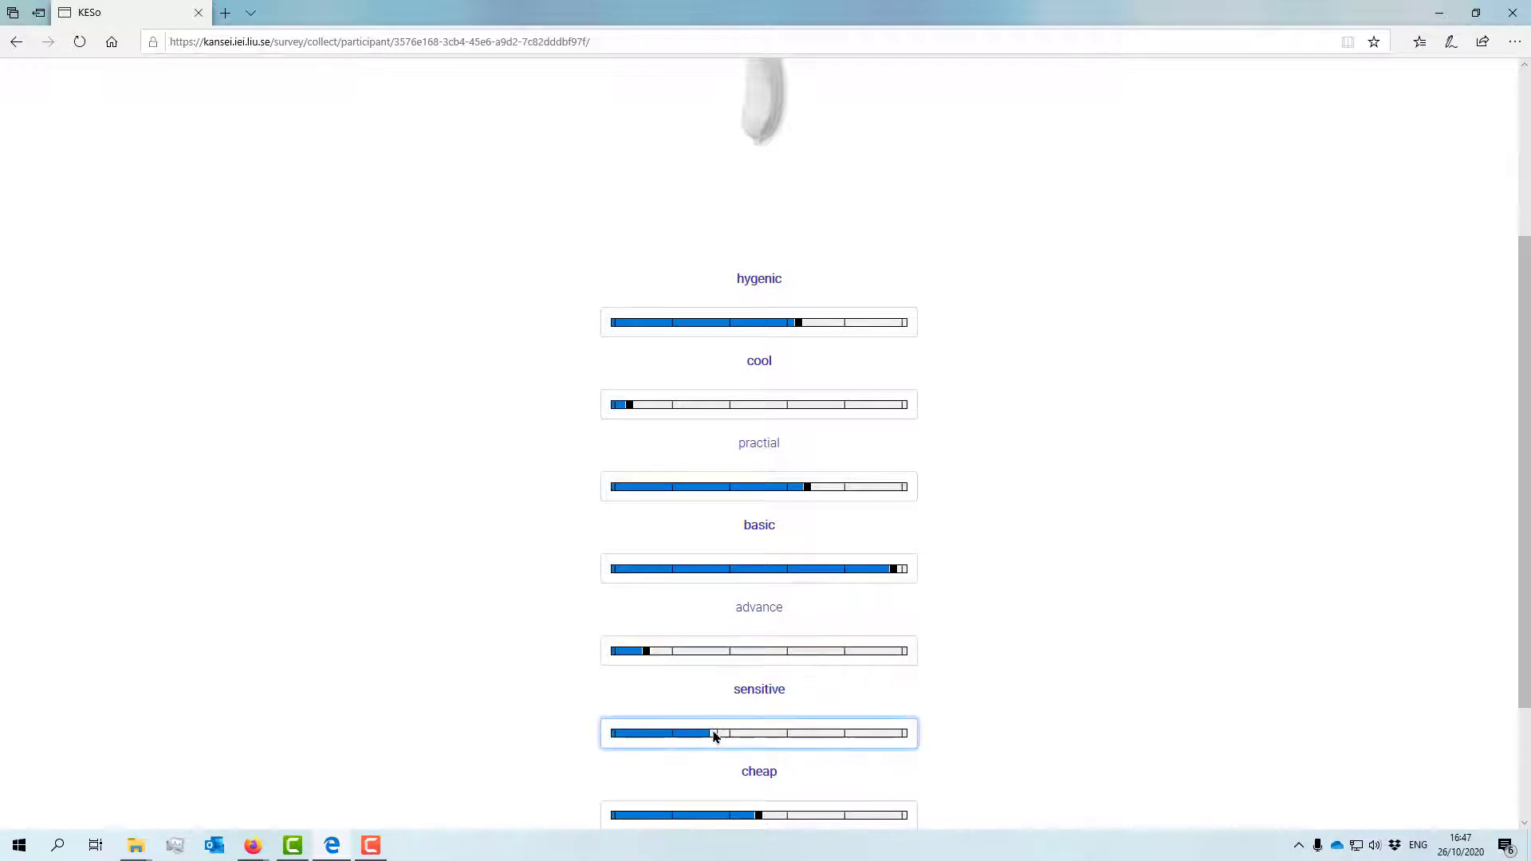
pyautogui.scroll(-3, 801, 631)
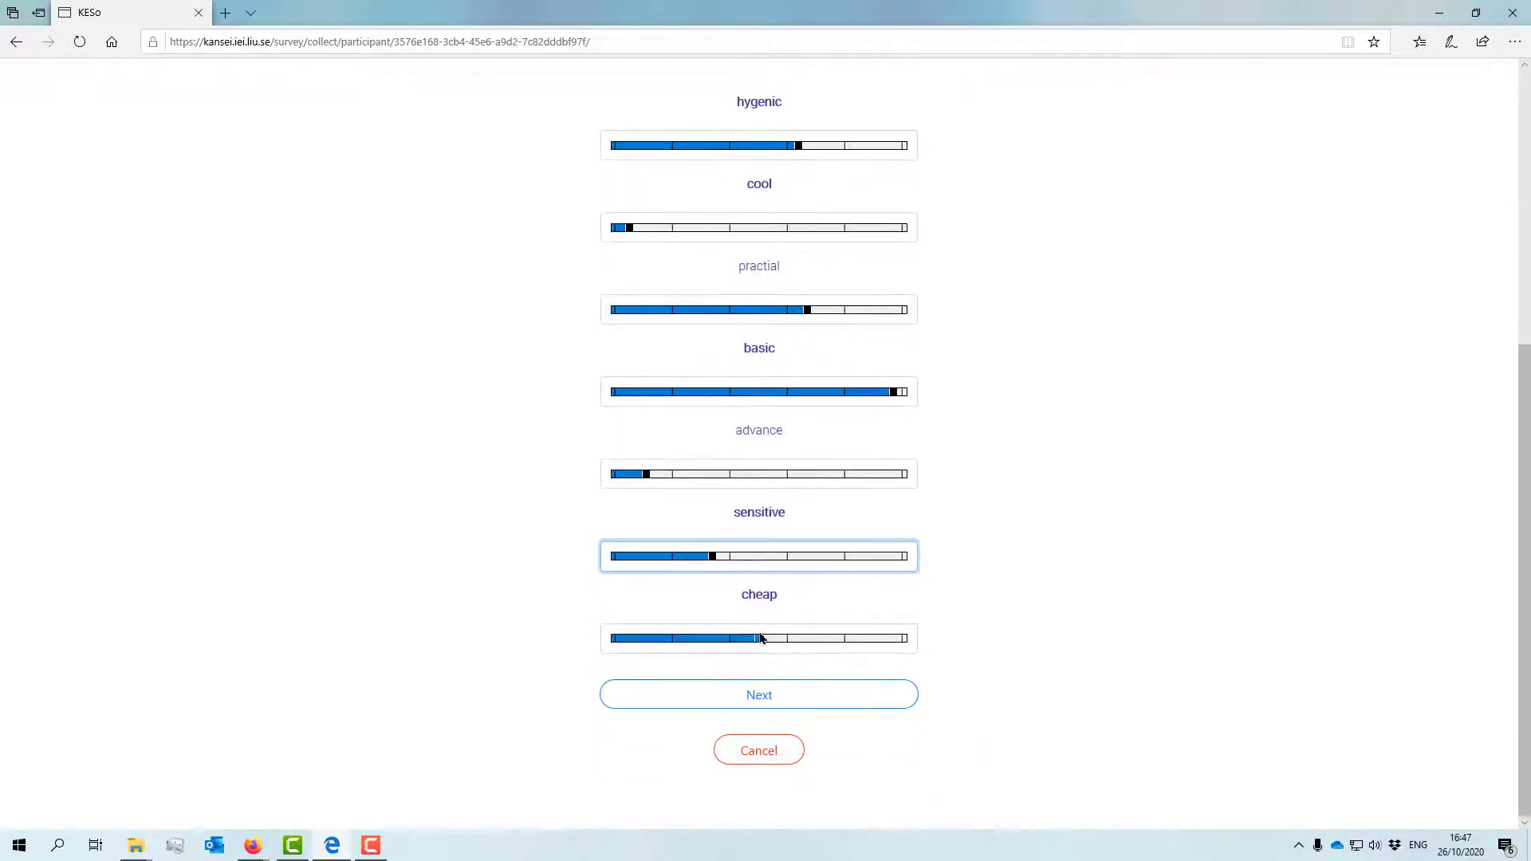
pyautogui.moveTo(759, 637); pyautogui.dragTo(884, 639)
pyautogui.click(761, 695)
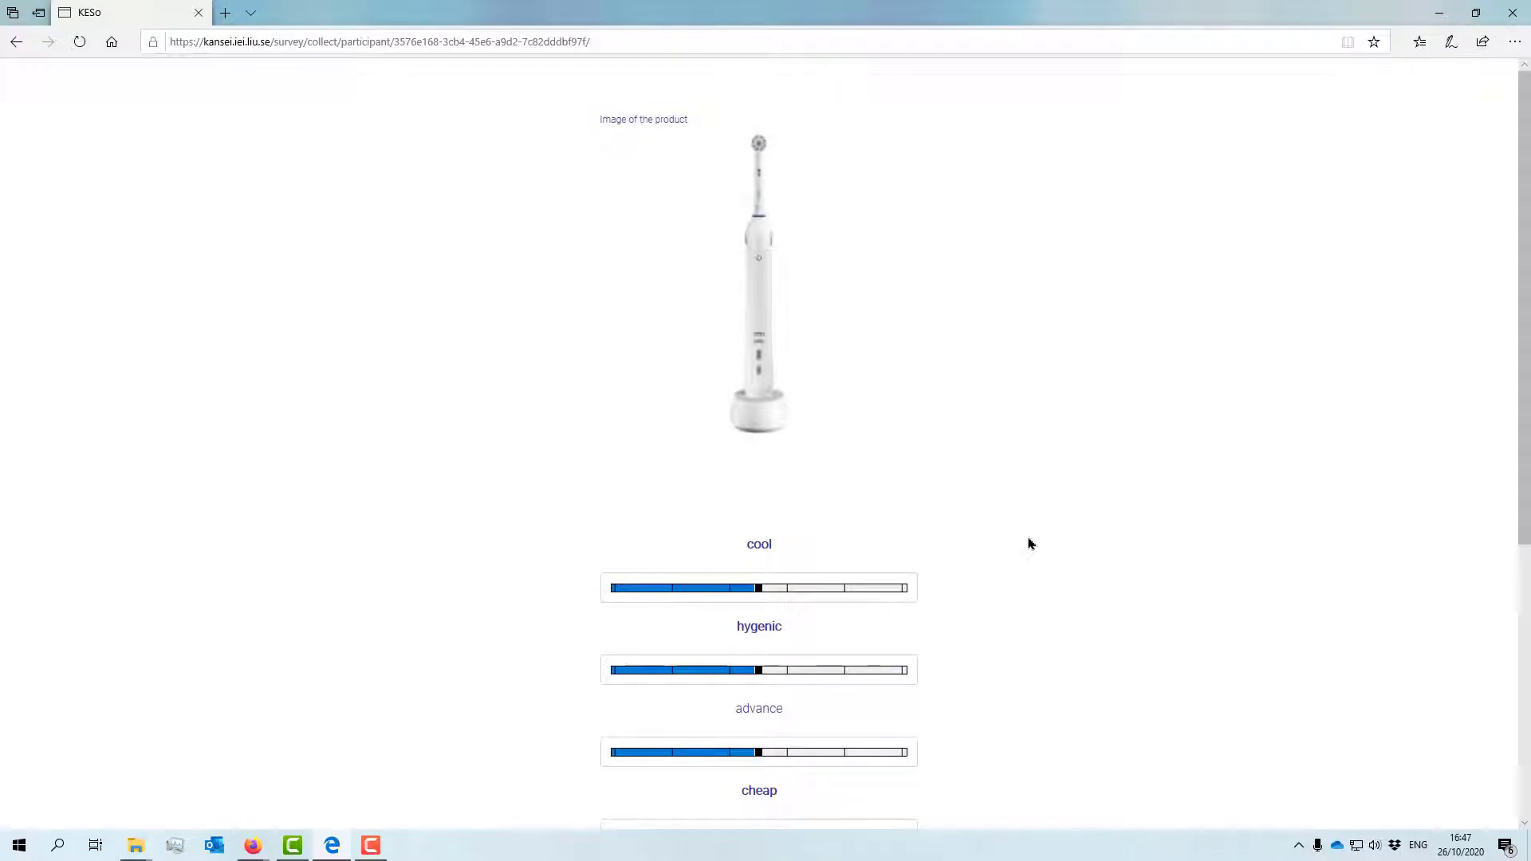
# Rate the white electric toothbrush about 13% of the scale for cool, 85% for hygenic, 15% for advance and 10% for cheap
pyautogui.scroll(-3, 1021, 536)
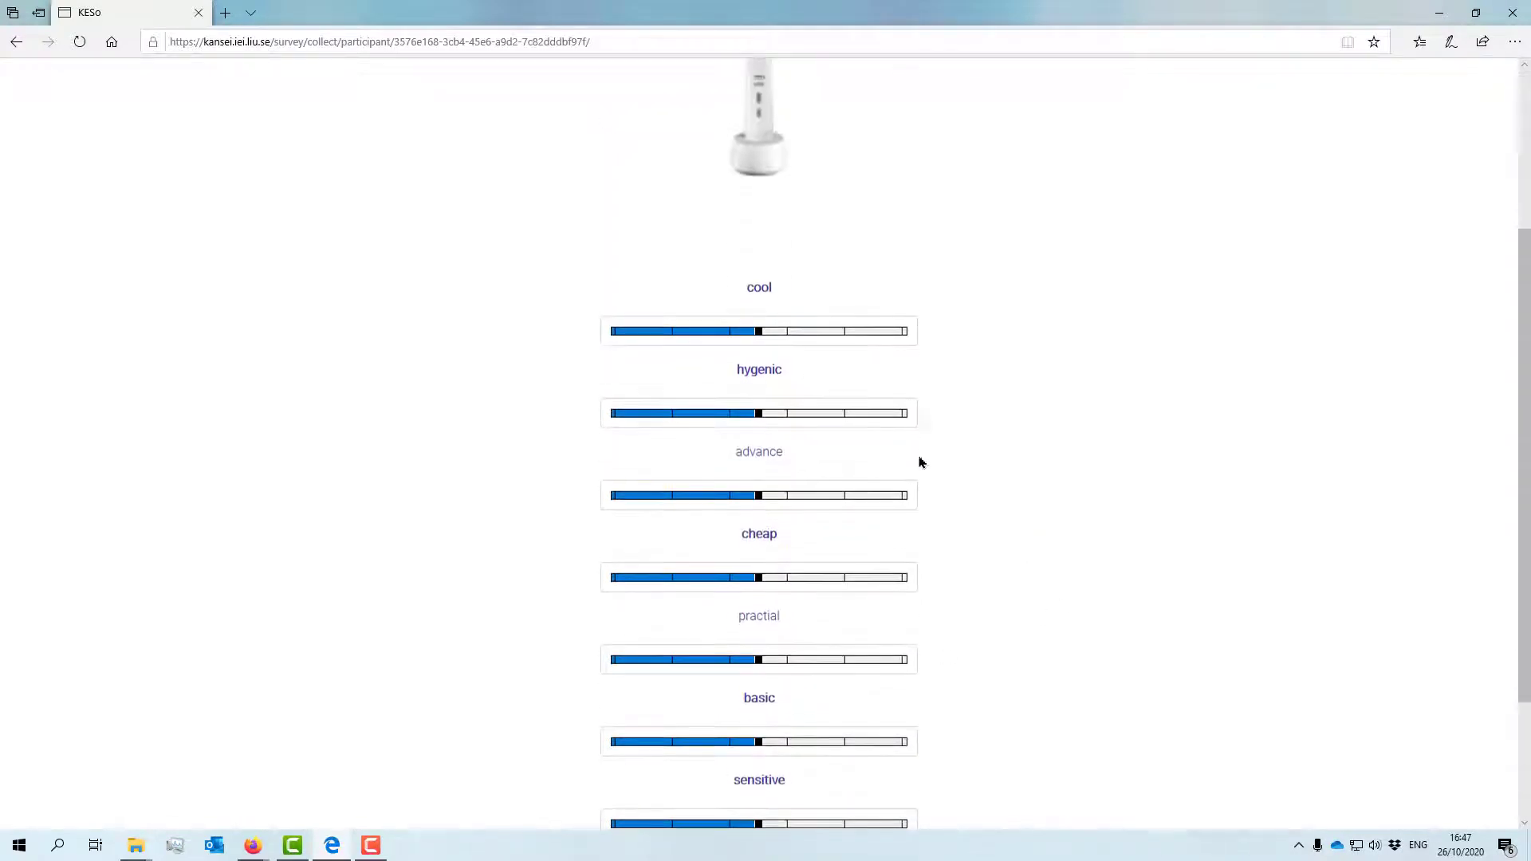
pyautogui.moveTo(758, 311); pyautogui.dragTo(652, 323)
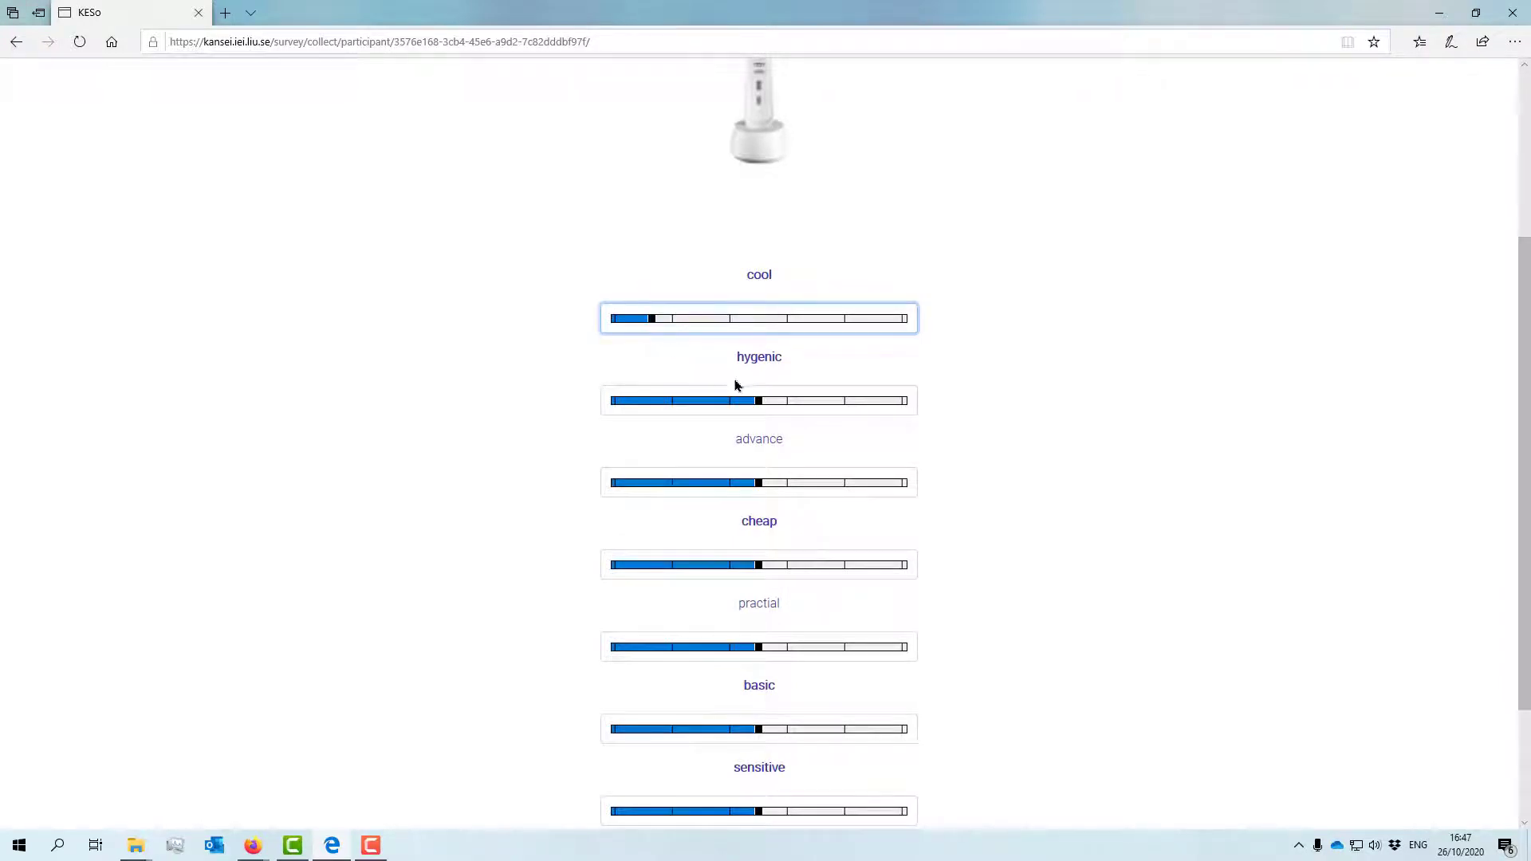
pyautogui.moveTo(761, 407); pyautogui.dragTo(857, 409)
pyautogui.moveTo(758, 485); pyautogui.dragTo(658, 486)
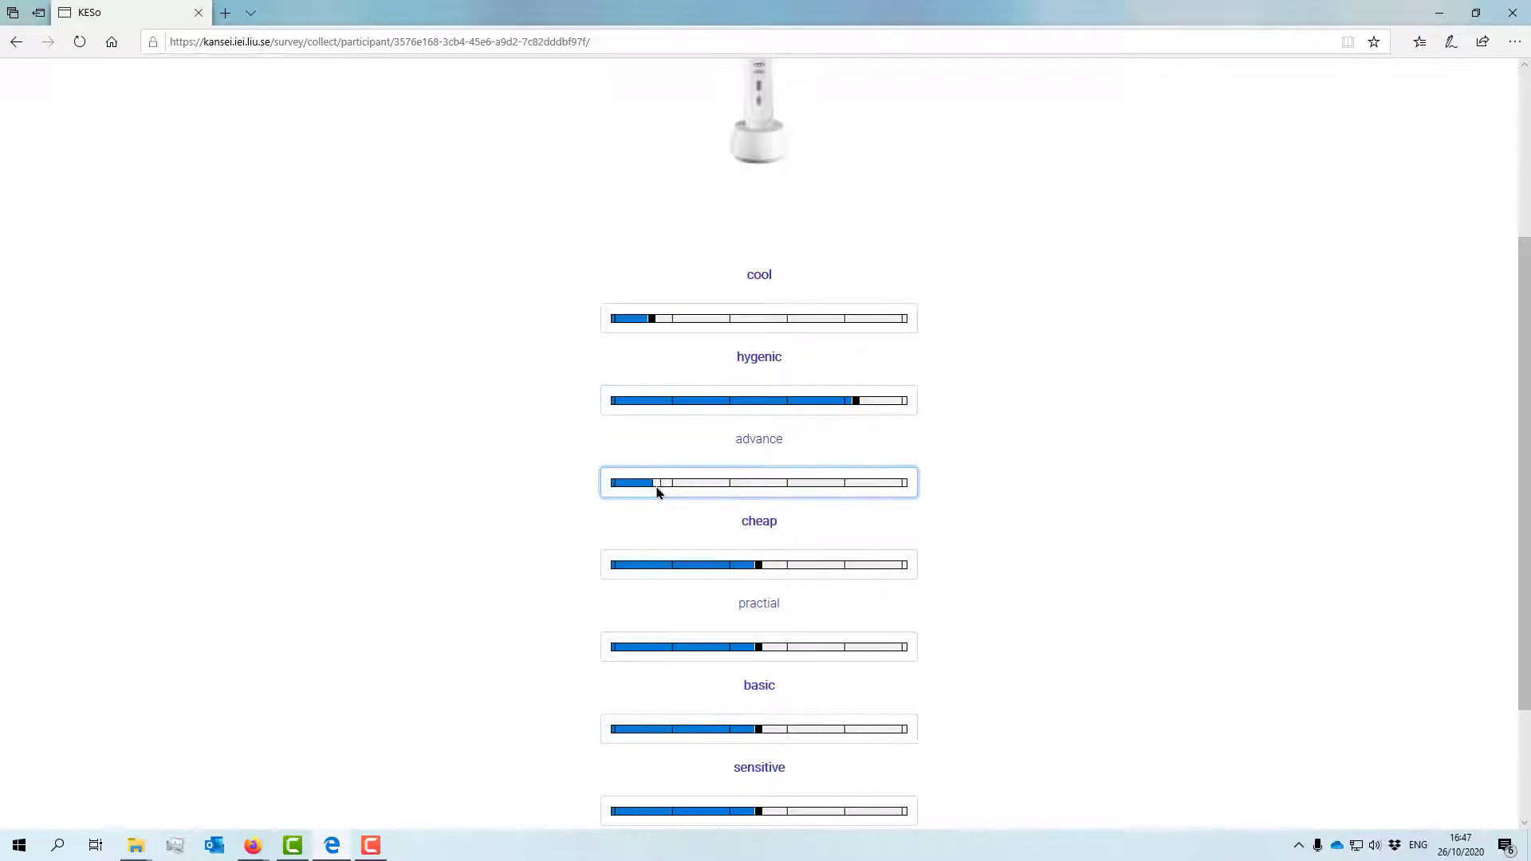
pyautogui.moveTo(761, 566); pyautogui.dragTo(646, 567)
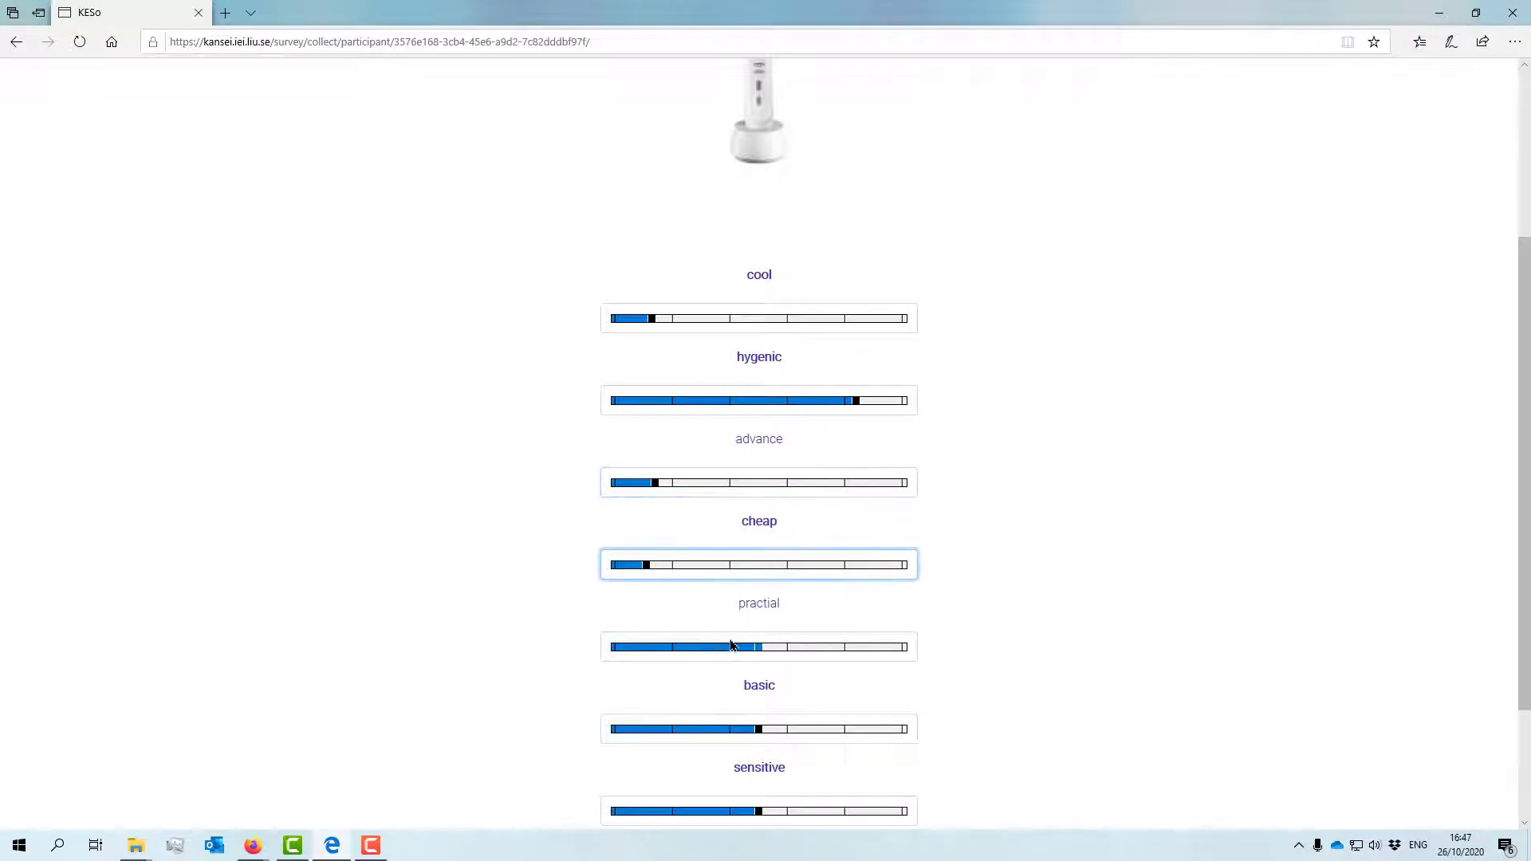
# Rate the white electric toothbrush about 87% for practial, 25% for basic and 77% for sensitive, and submit it
pyautogui.moveTo(759, 650); pyautogui.dragTo(865, 648)
pyautogui.moveTo(764, 730); pyautogui.dragTo(689, 737)
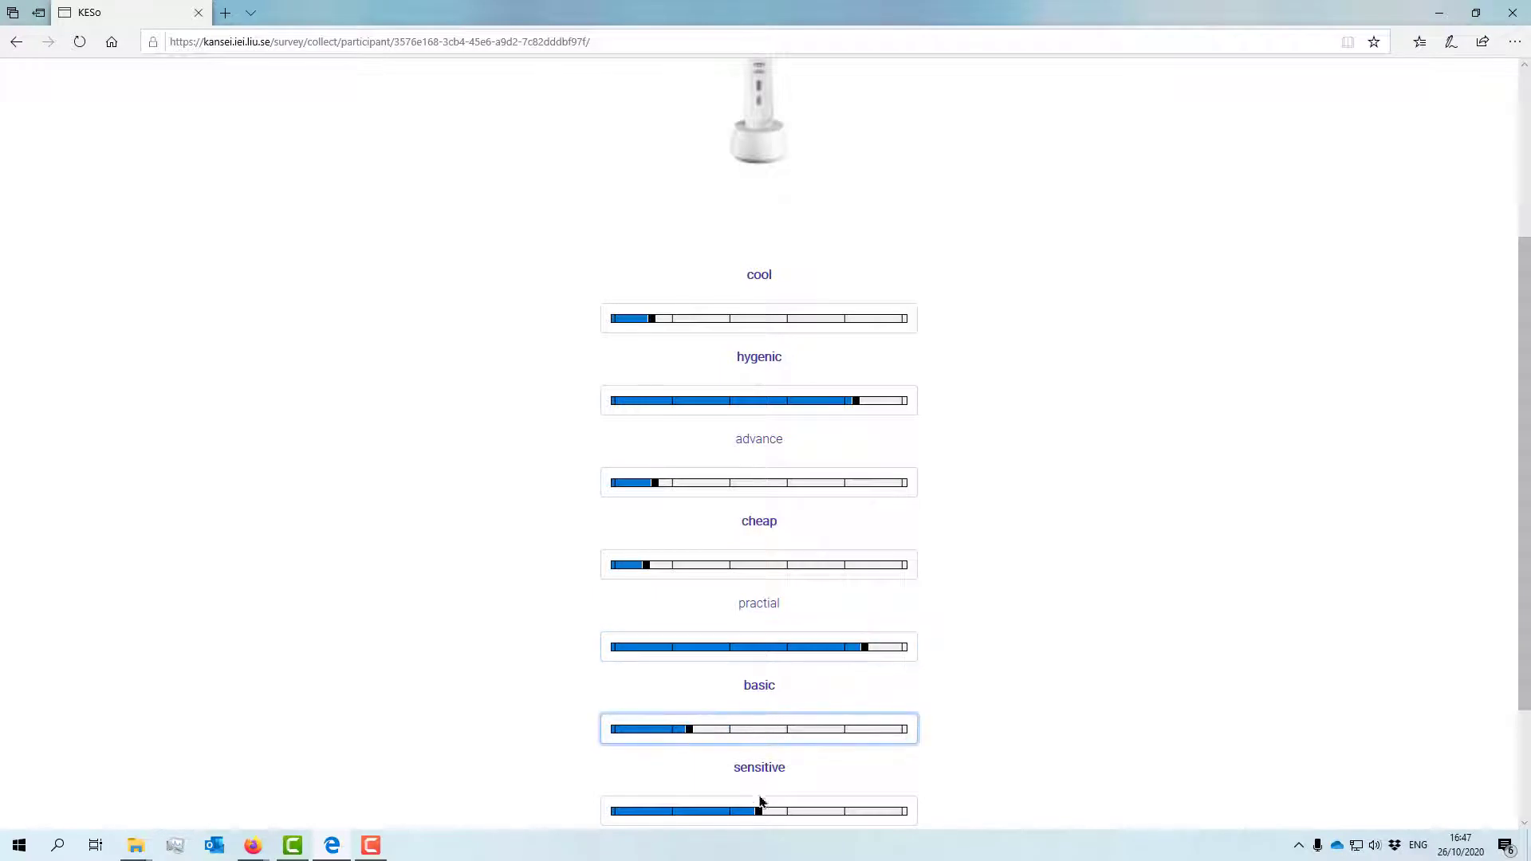
pyautogui.moveTo(761, 813); pyautogui.dragTo(837, 821)
pyautogui.scroll(-2, 989, 709)
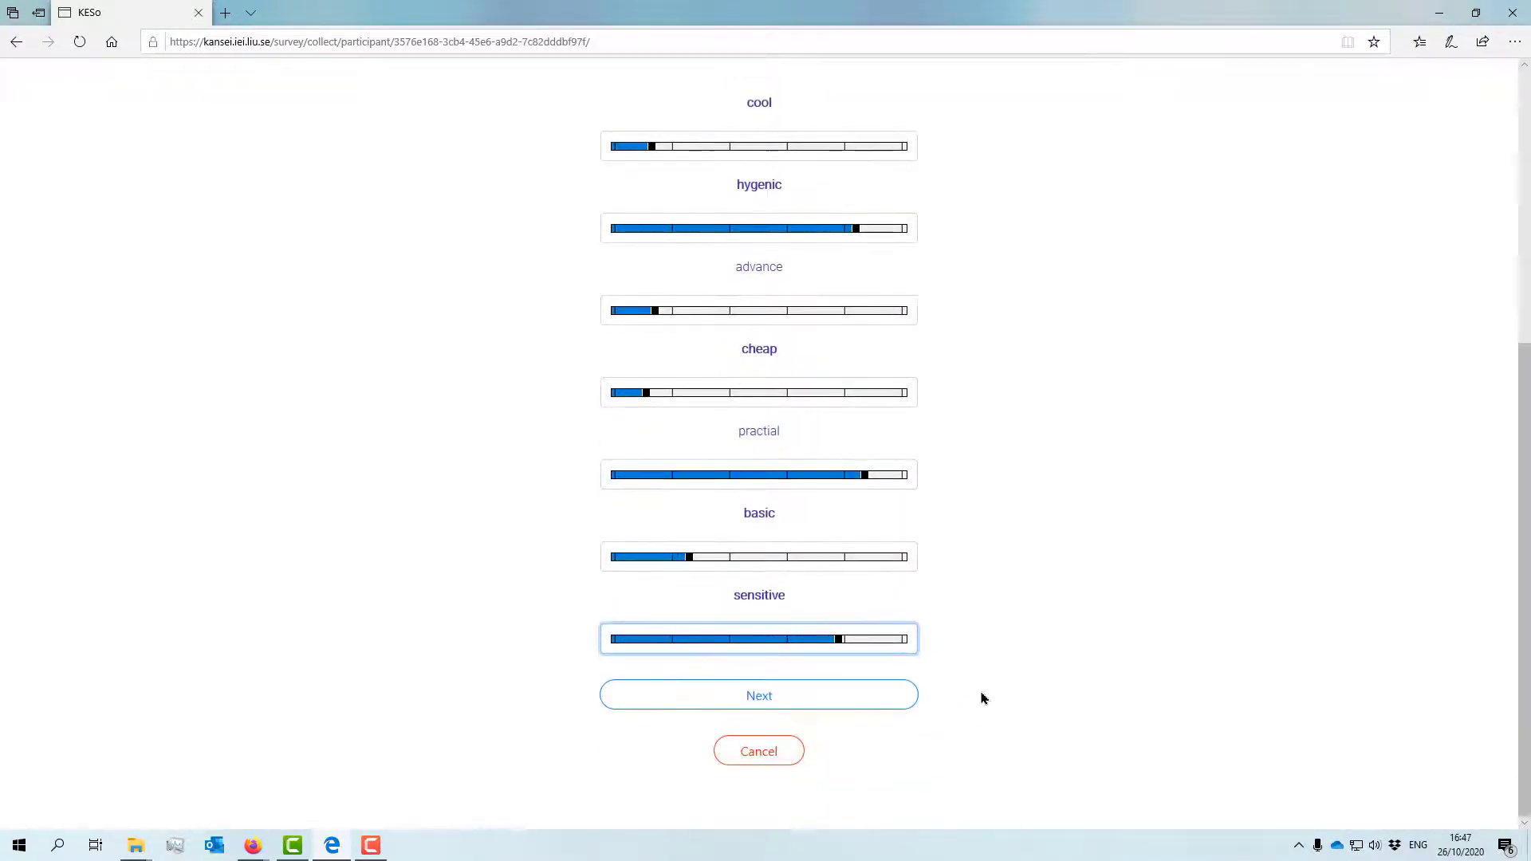
pyautogui.click(769, 707)
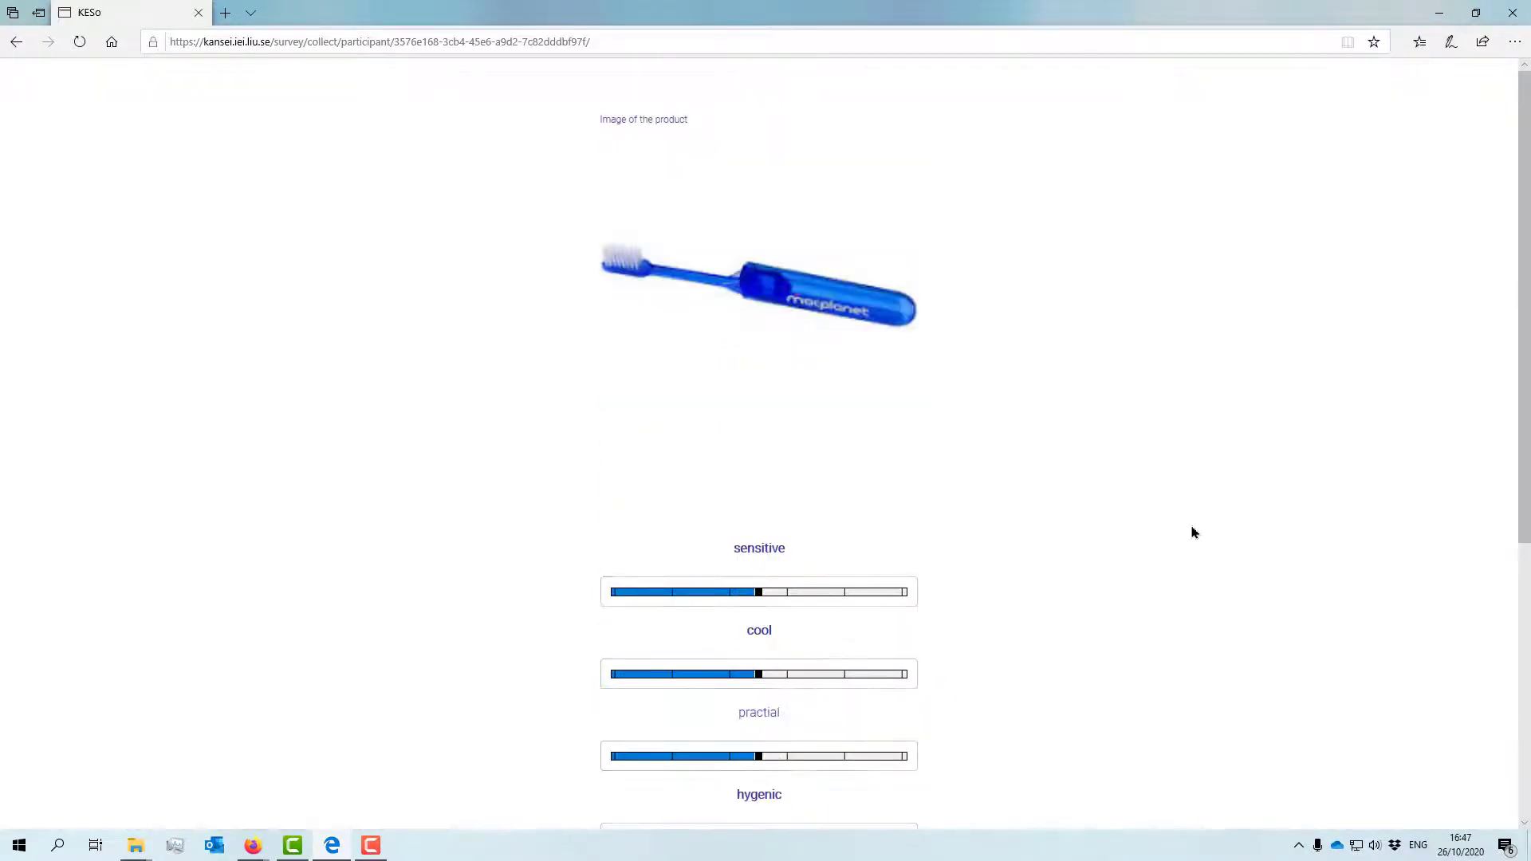
# Rate the blue travel toothbrush about 85% of the scale for sensitive and about 67% for both cool and practial
pyautogui.scroll(-3, 1156, 511)
pyautogui.click(752, 329)
pyautogui.moveTo(752, 329); pyautogui.dragTo(857, 335)
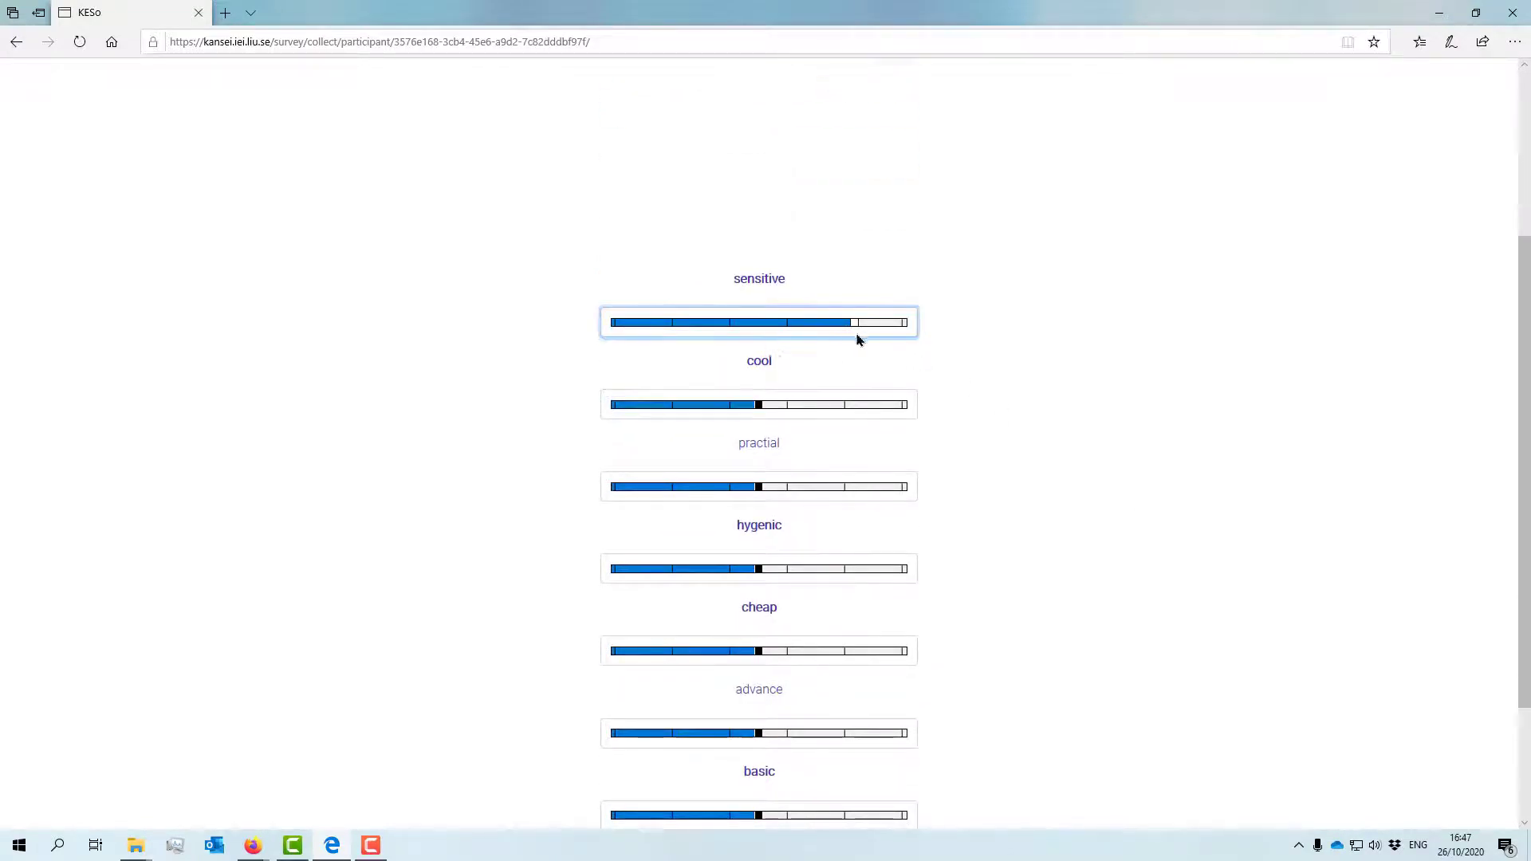
pyautogui.moveTo(757, 406); pyautogui.dragTo(807, 409)
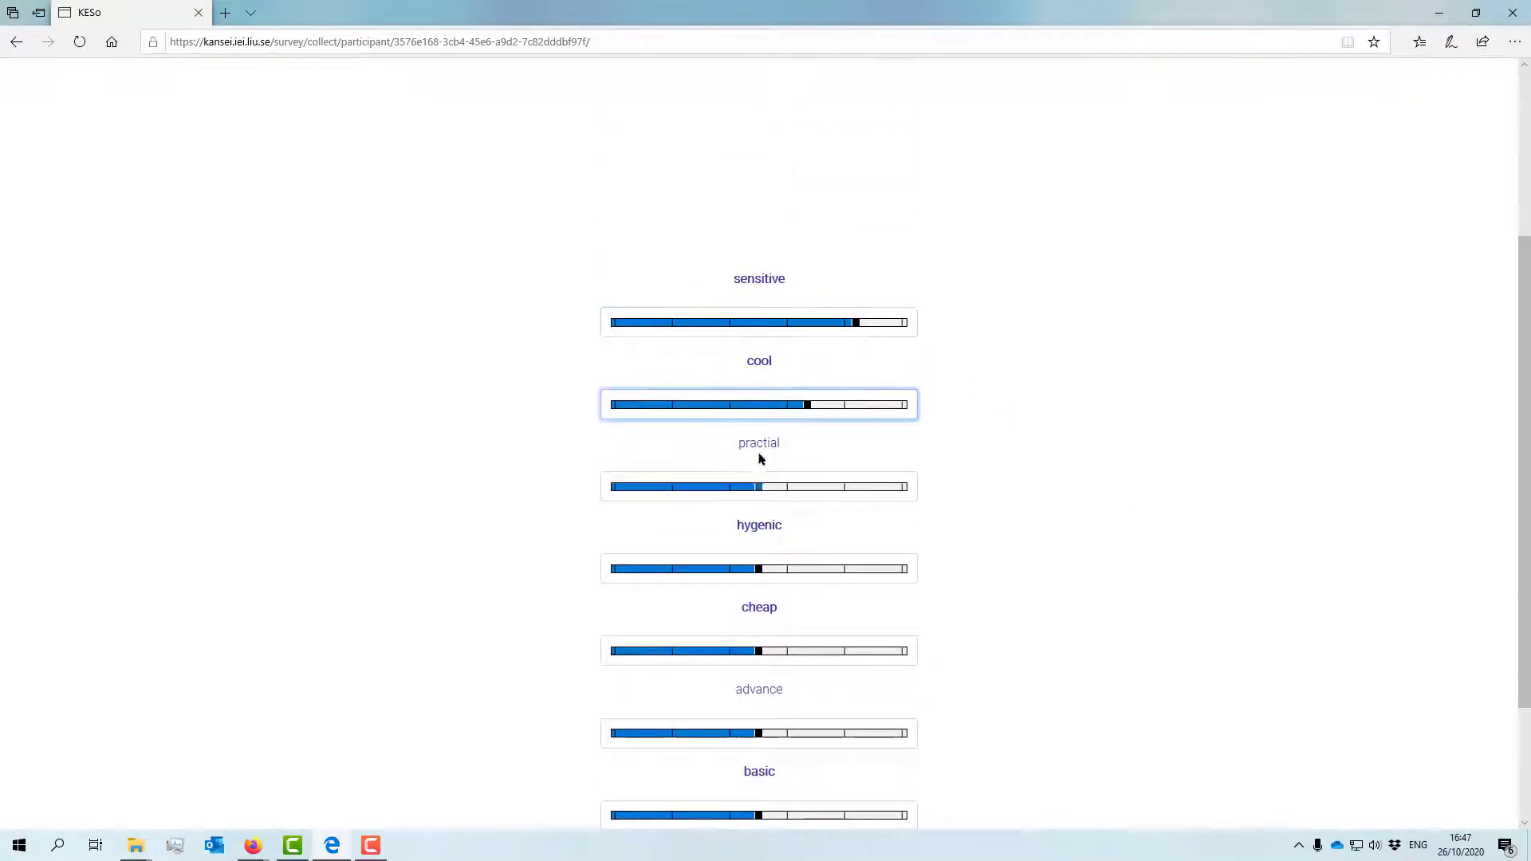
pyautogui.moveTo(766, 485); pyautogui.dragTo(807, 488)
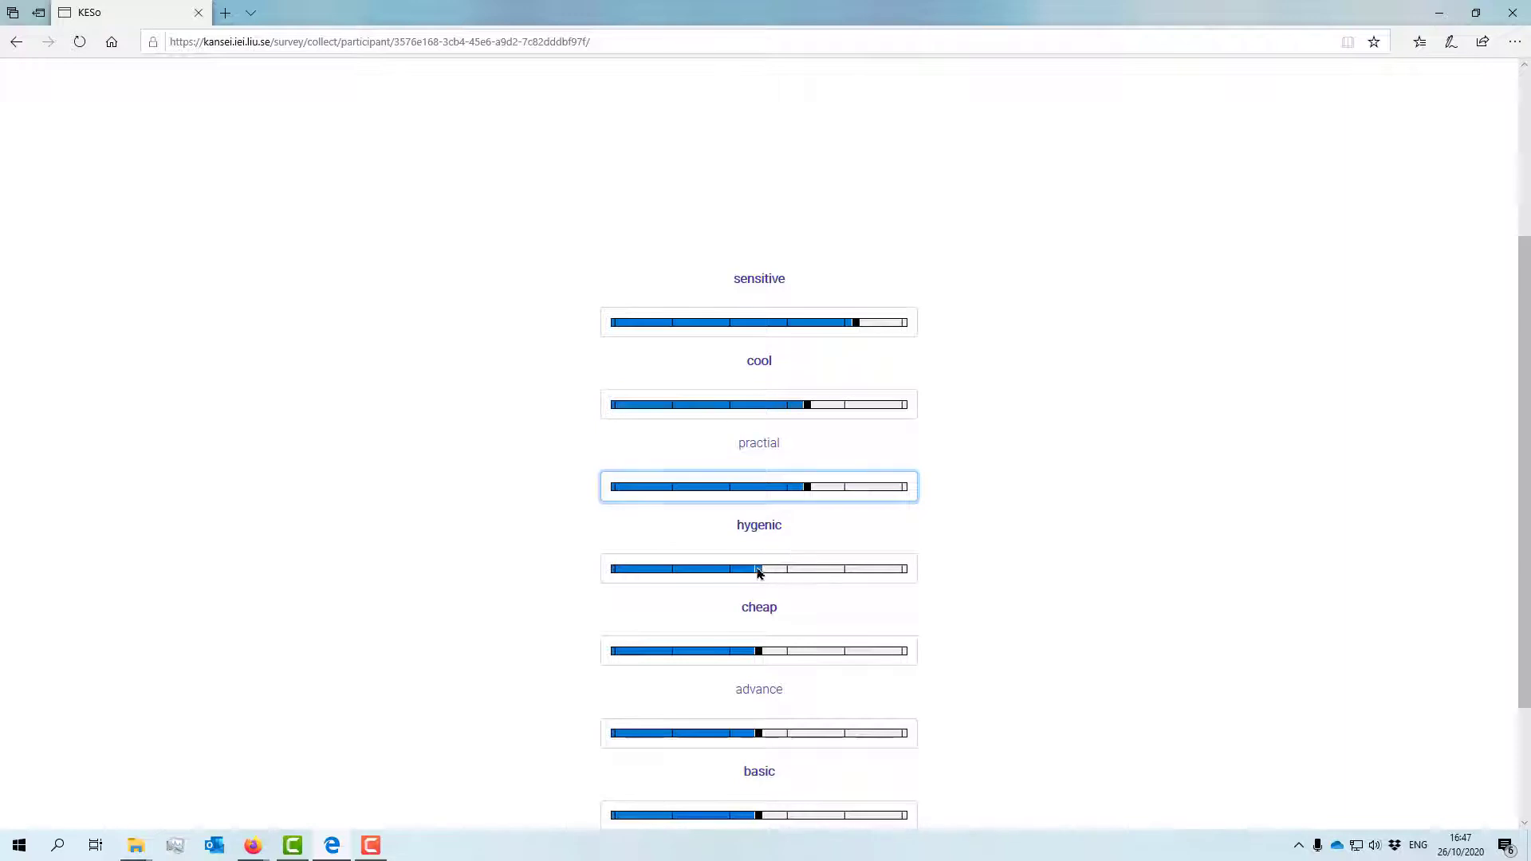
# Rate the blue travel toothbrush about 33% for hygenic, 78% for cheap, 20% for advance and 73% for basic, and submit it
pyautogui.moveTo(758, 568); pyautogui.dragTo(708, 569)
pyautogui.moveTo(760, 654); pyautogui.dragTo(839, 670)
pyautogui.moveTo(755, 743); pyautogui.dragTo(684, 748)
pyautogui.moveTo(760, 817); pyautogui.dragTo(825, 818)
pyautogui.scroll(-3, 1008, 710)
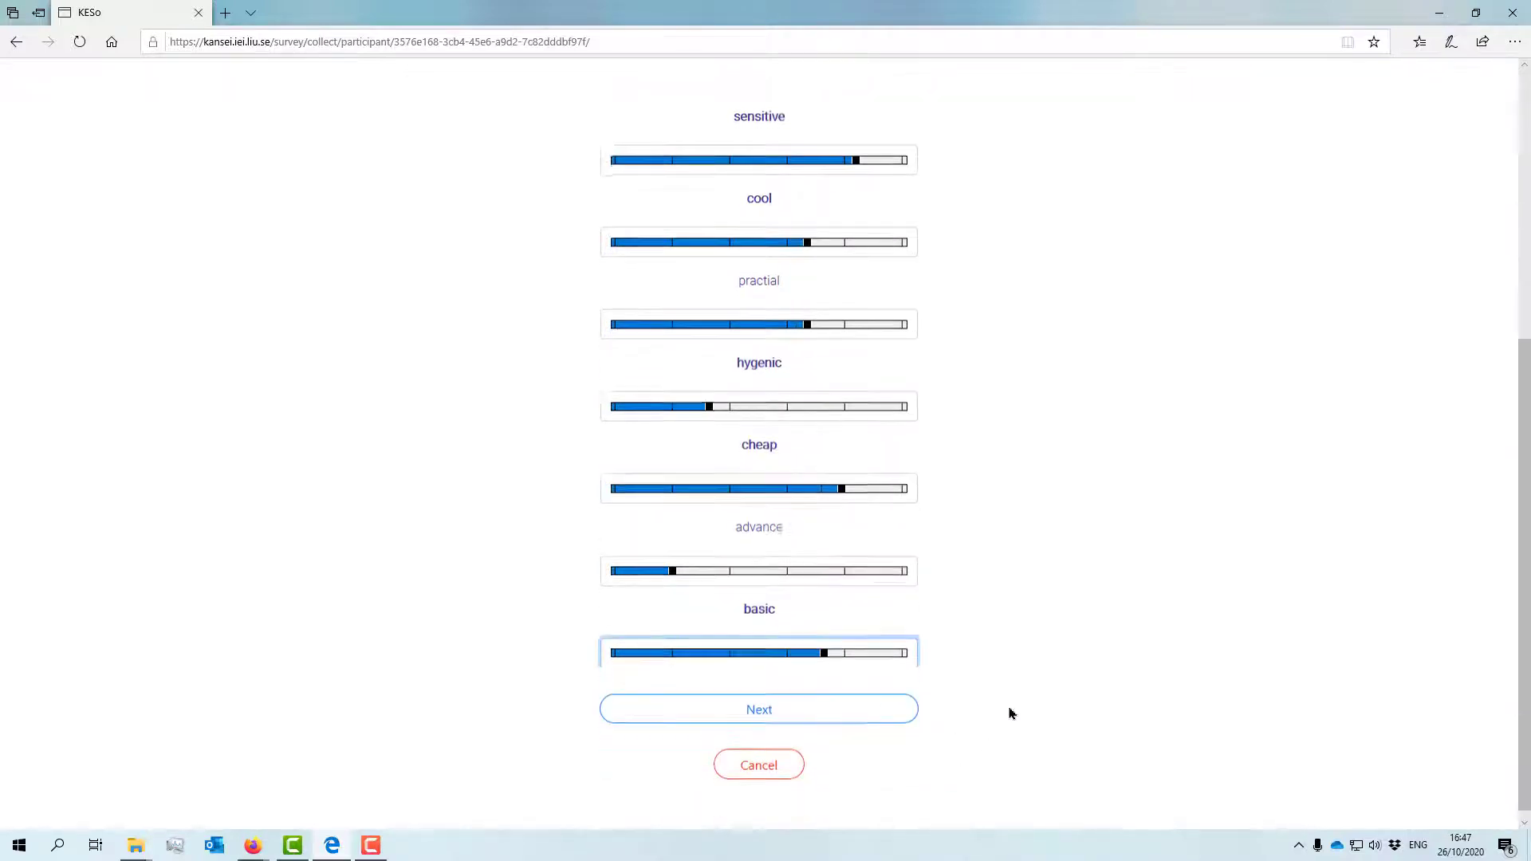
pyautogui.click(811, 702)
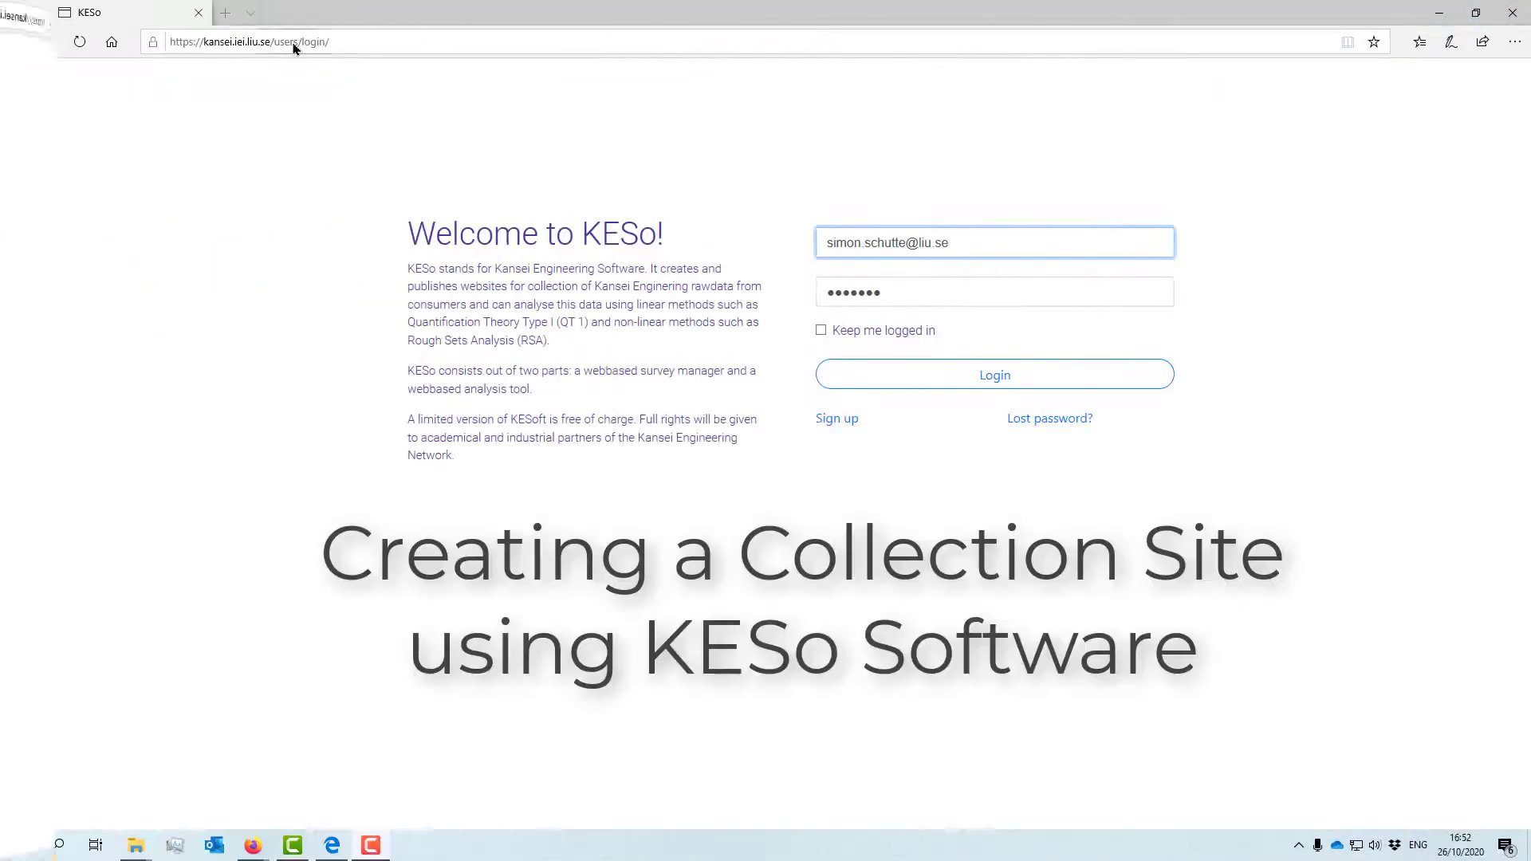
pyautogui.click(294, 41)
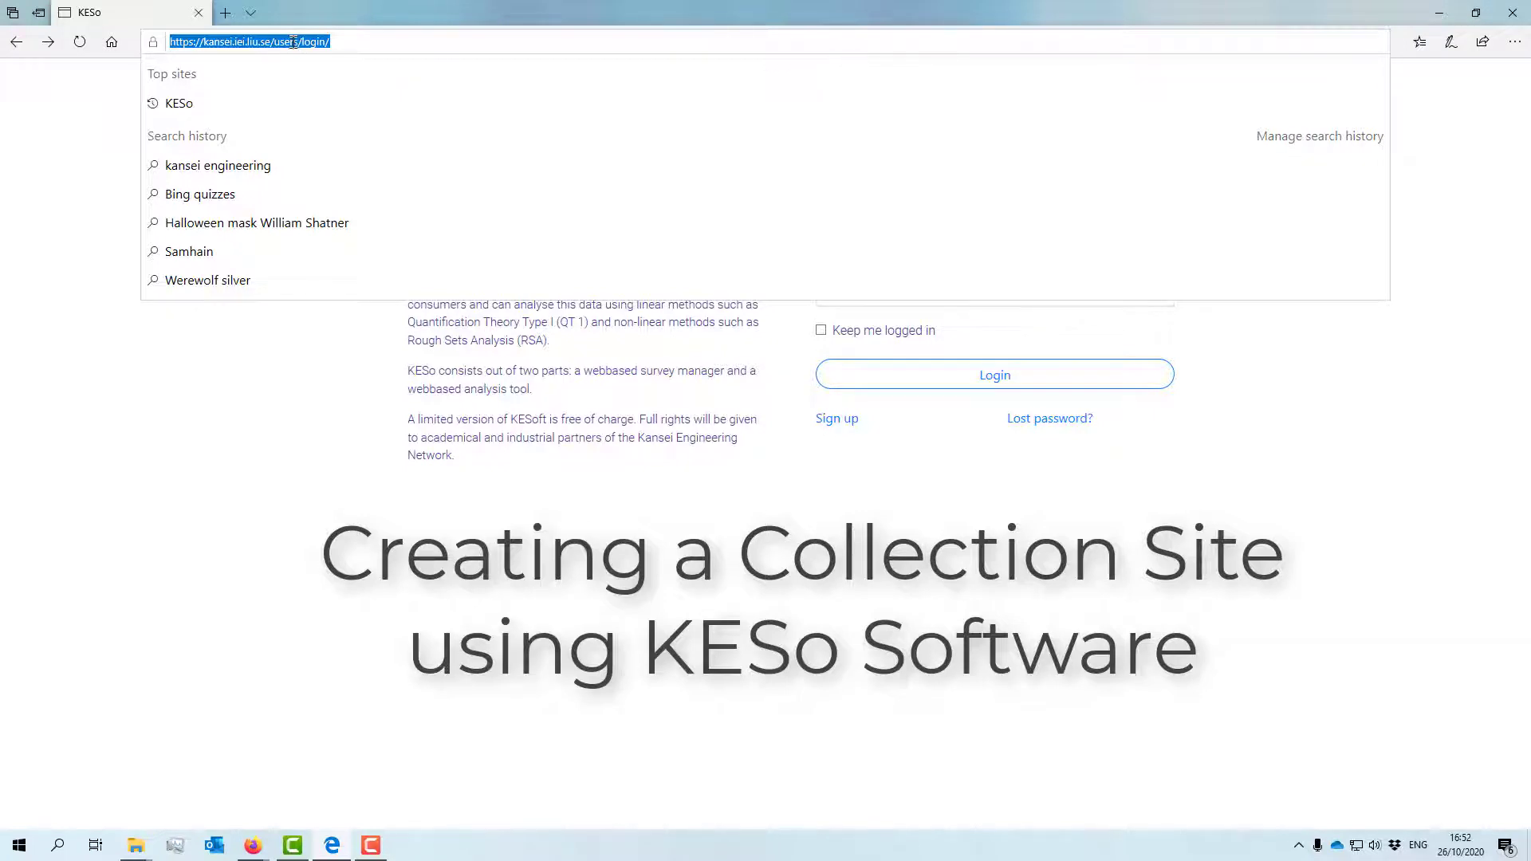
pyautogui.write('k')
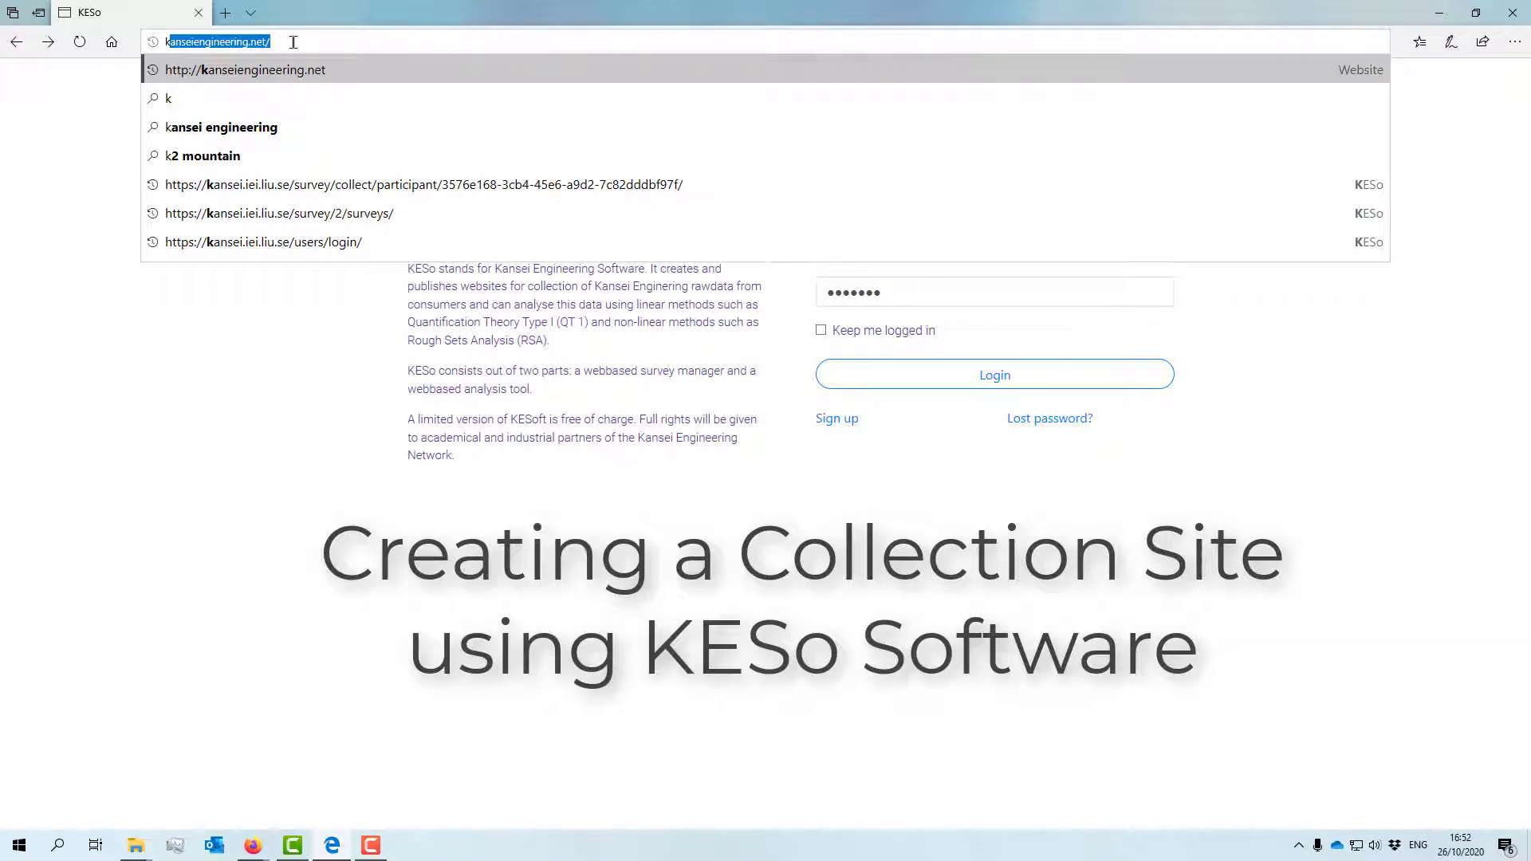
pyautogui.press('Escape')
pyautogui.press('Escape')
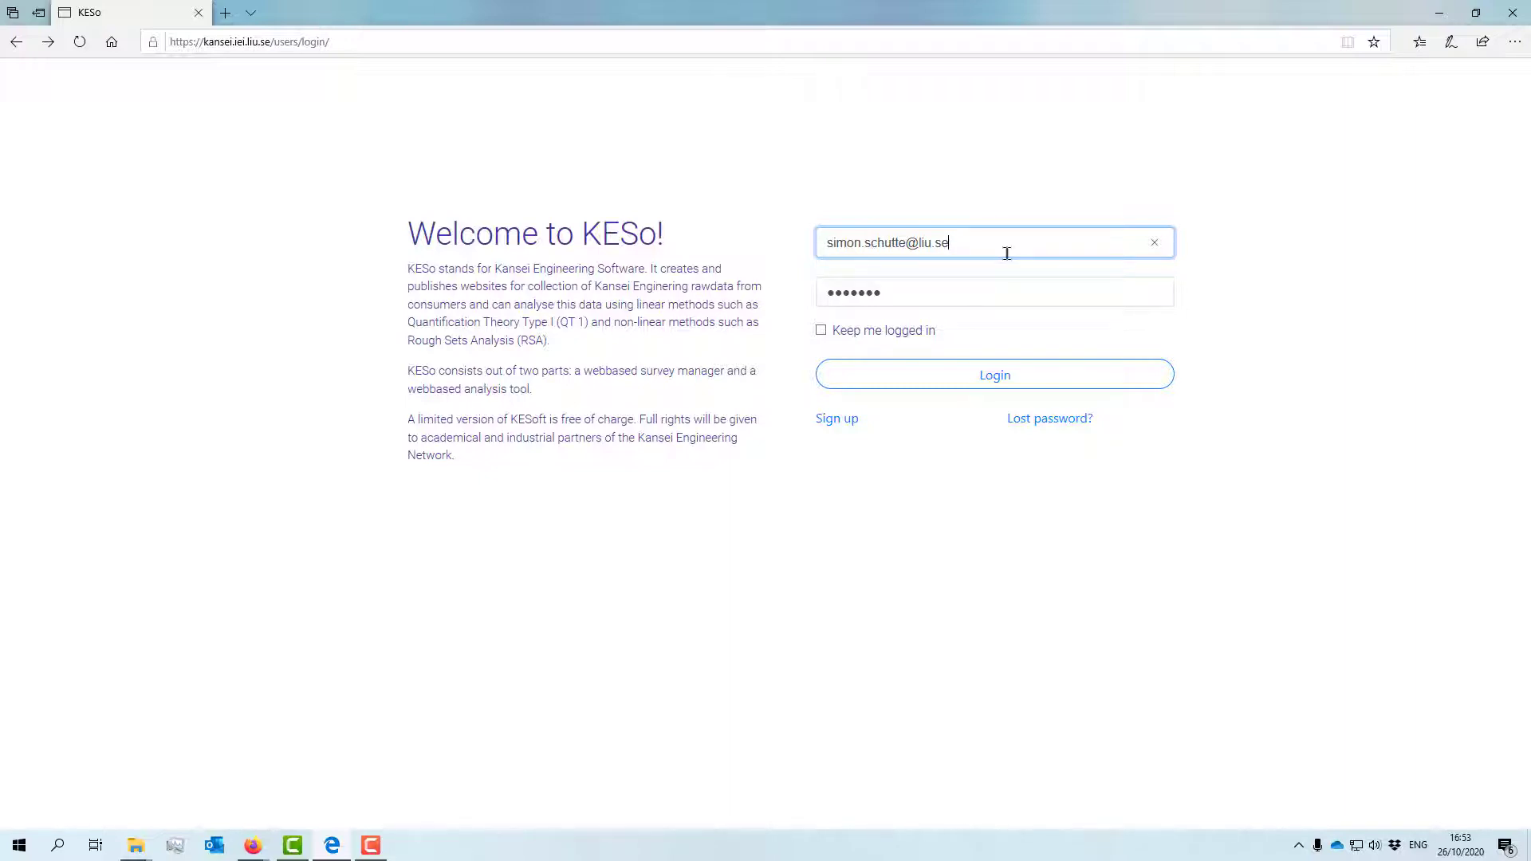
# Log in with the filled-in credentials and create a new survey named toothbrush2
pyautogui.click(1013, 385)
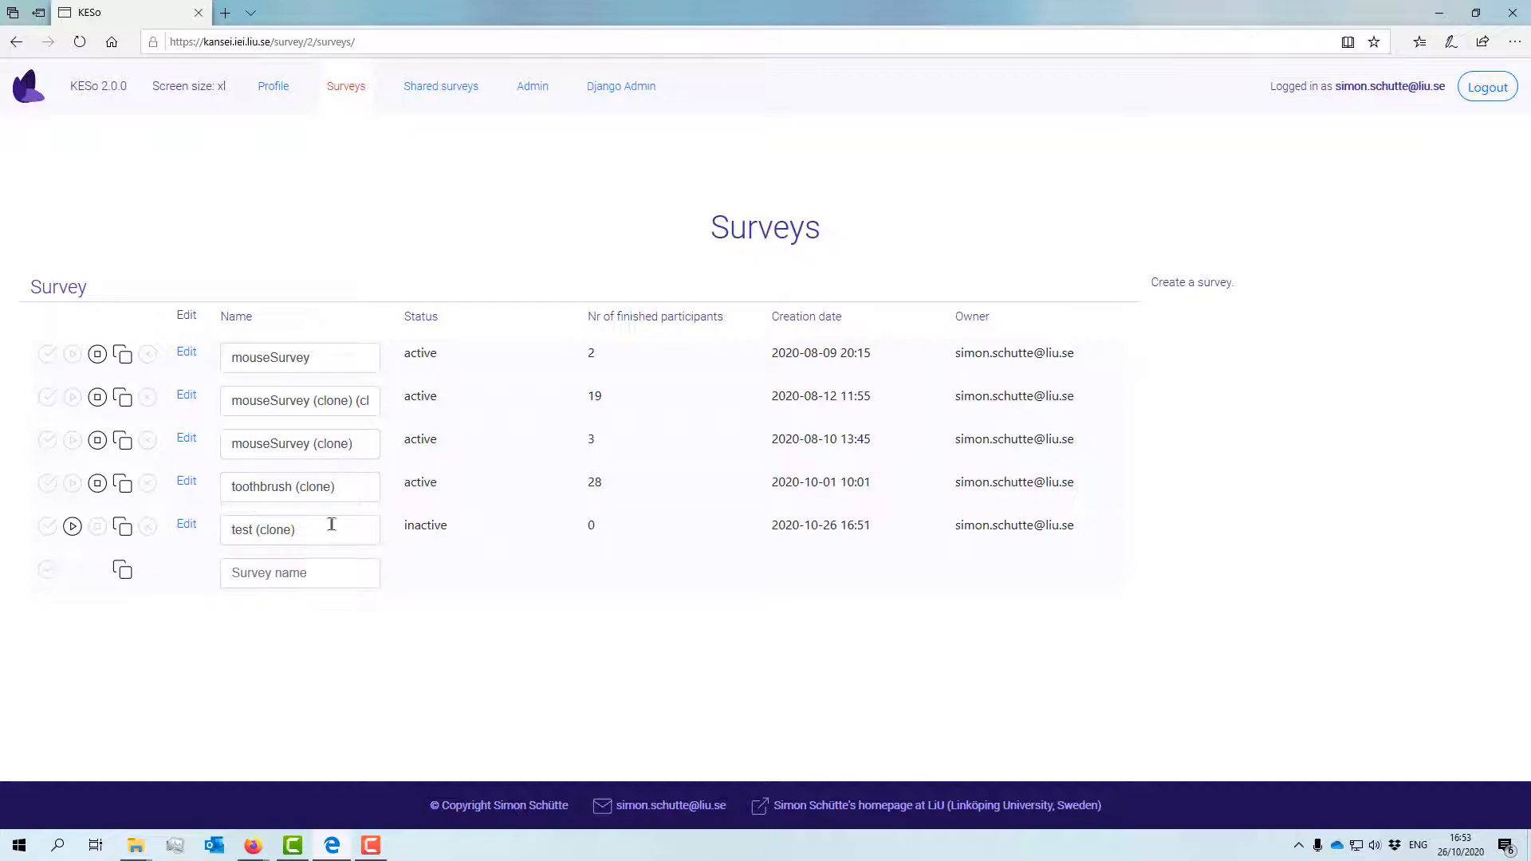
pyautogui.click(323, 577)
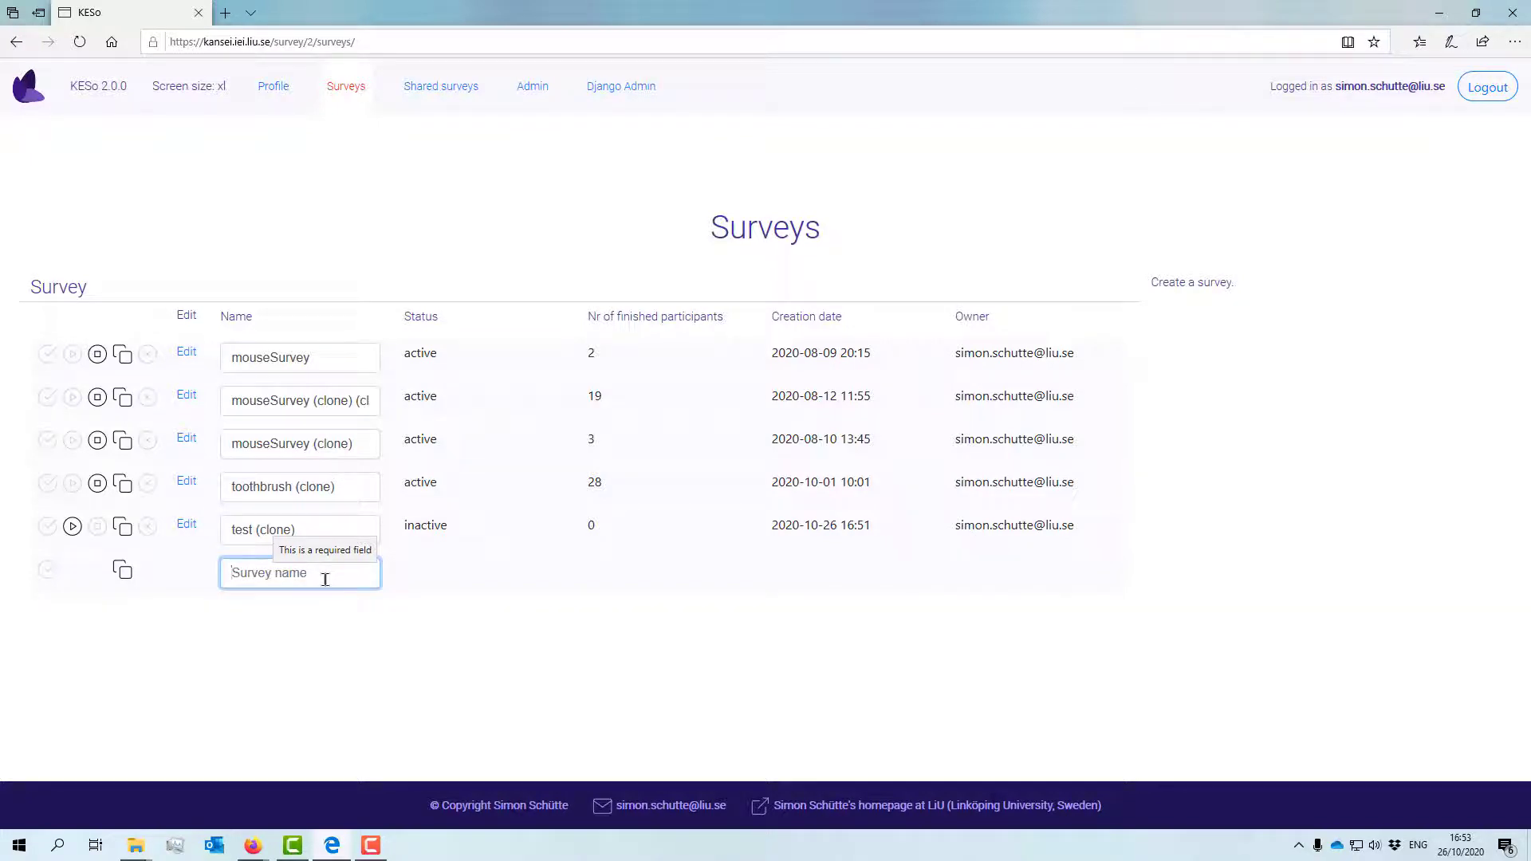
pyautogui.write('toothb')
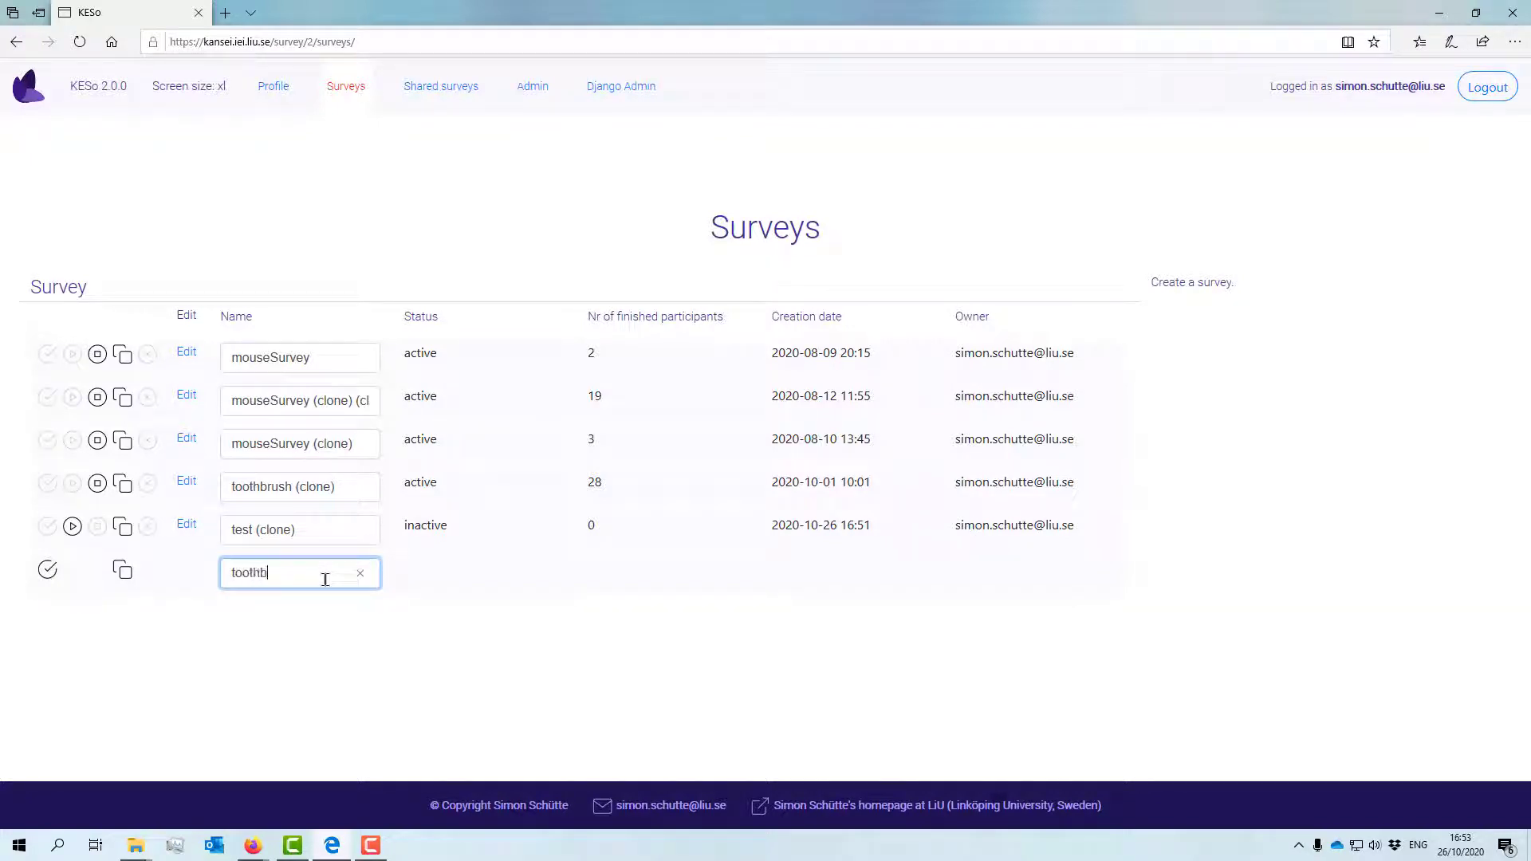
pyautogui.write('rush2')
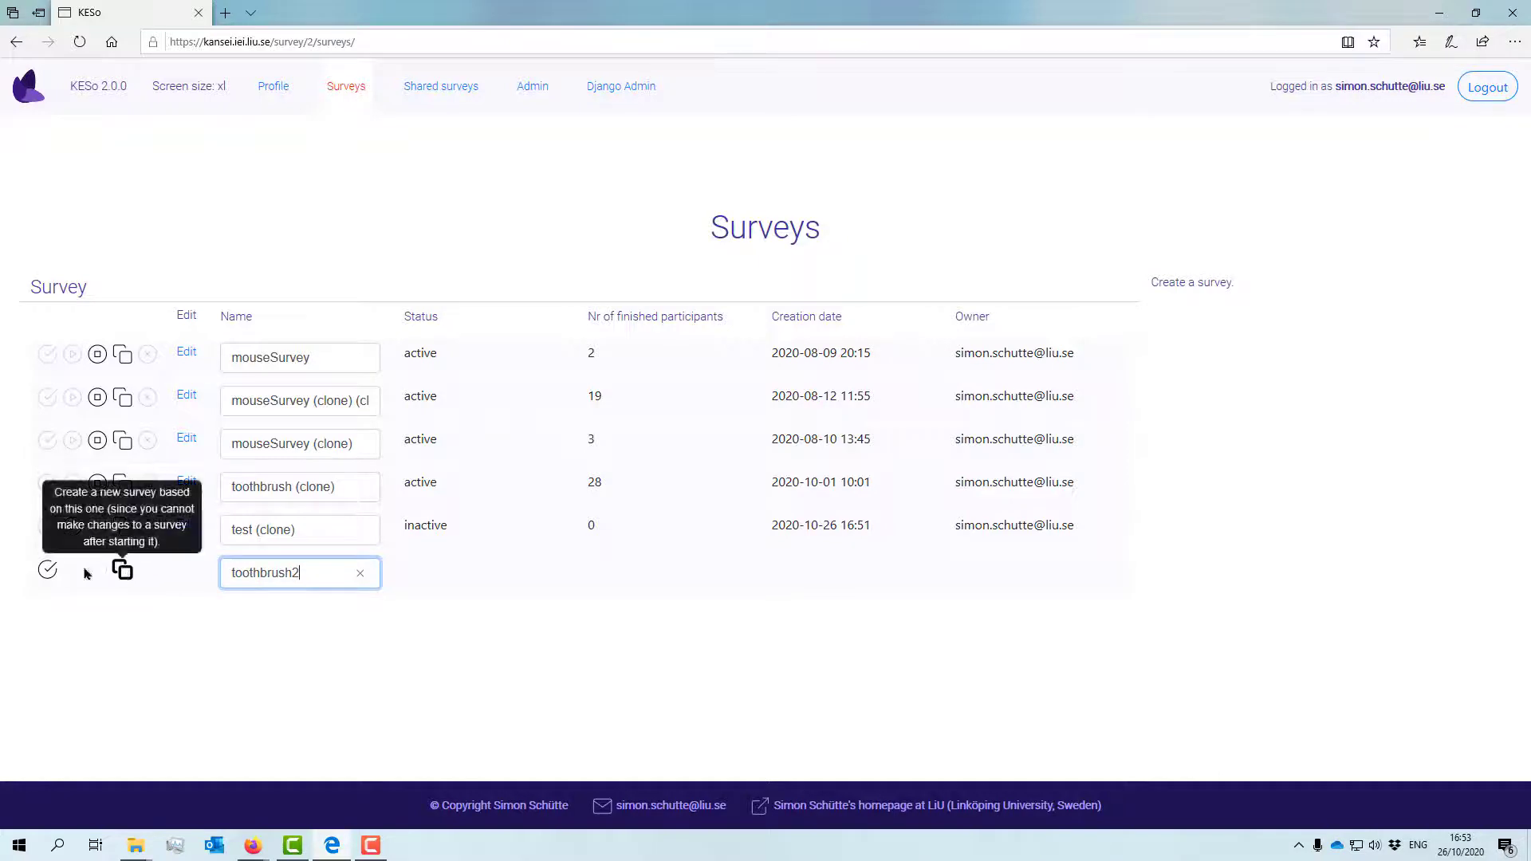
pyautogui.click(47, 570)
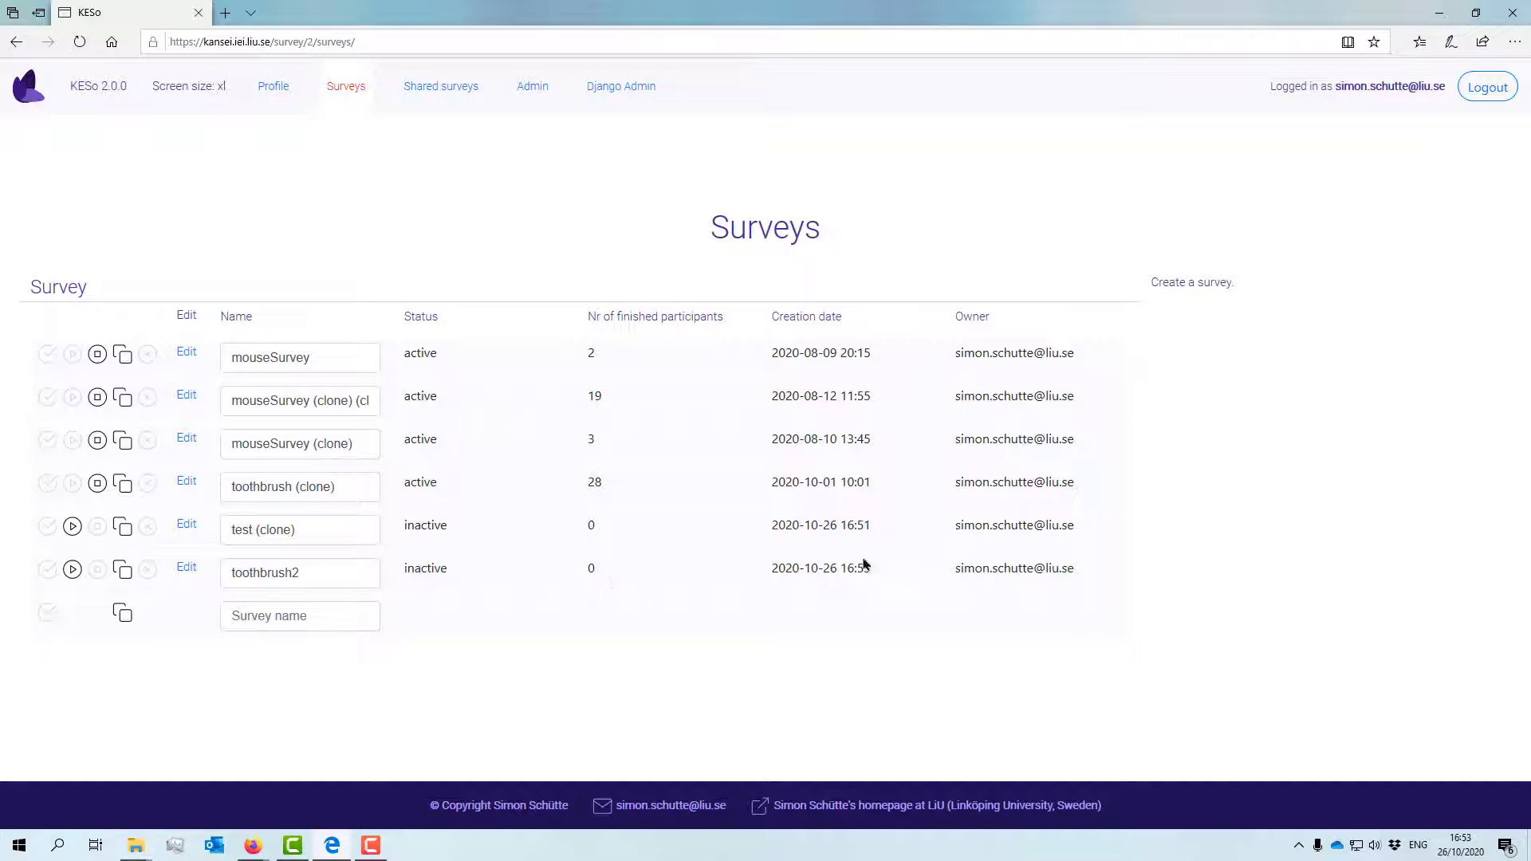
# Open the toothbrush2 survey for editing and add the multichoice demographic question "Where are you based?"
pyautogui.click(189, 569)
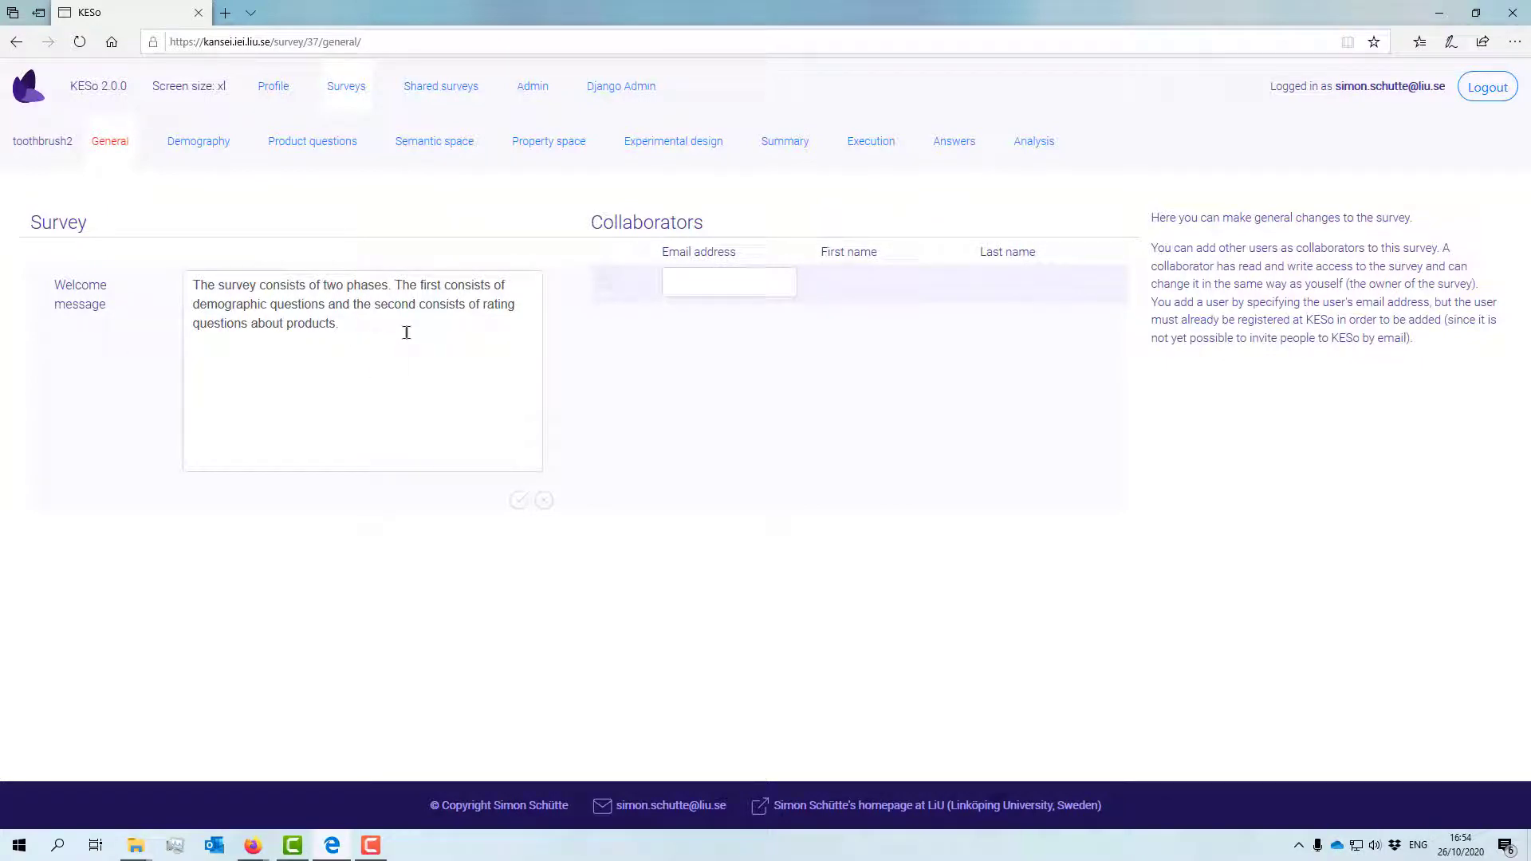
pyautogui.click(205, 149)
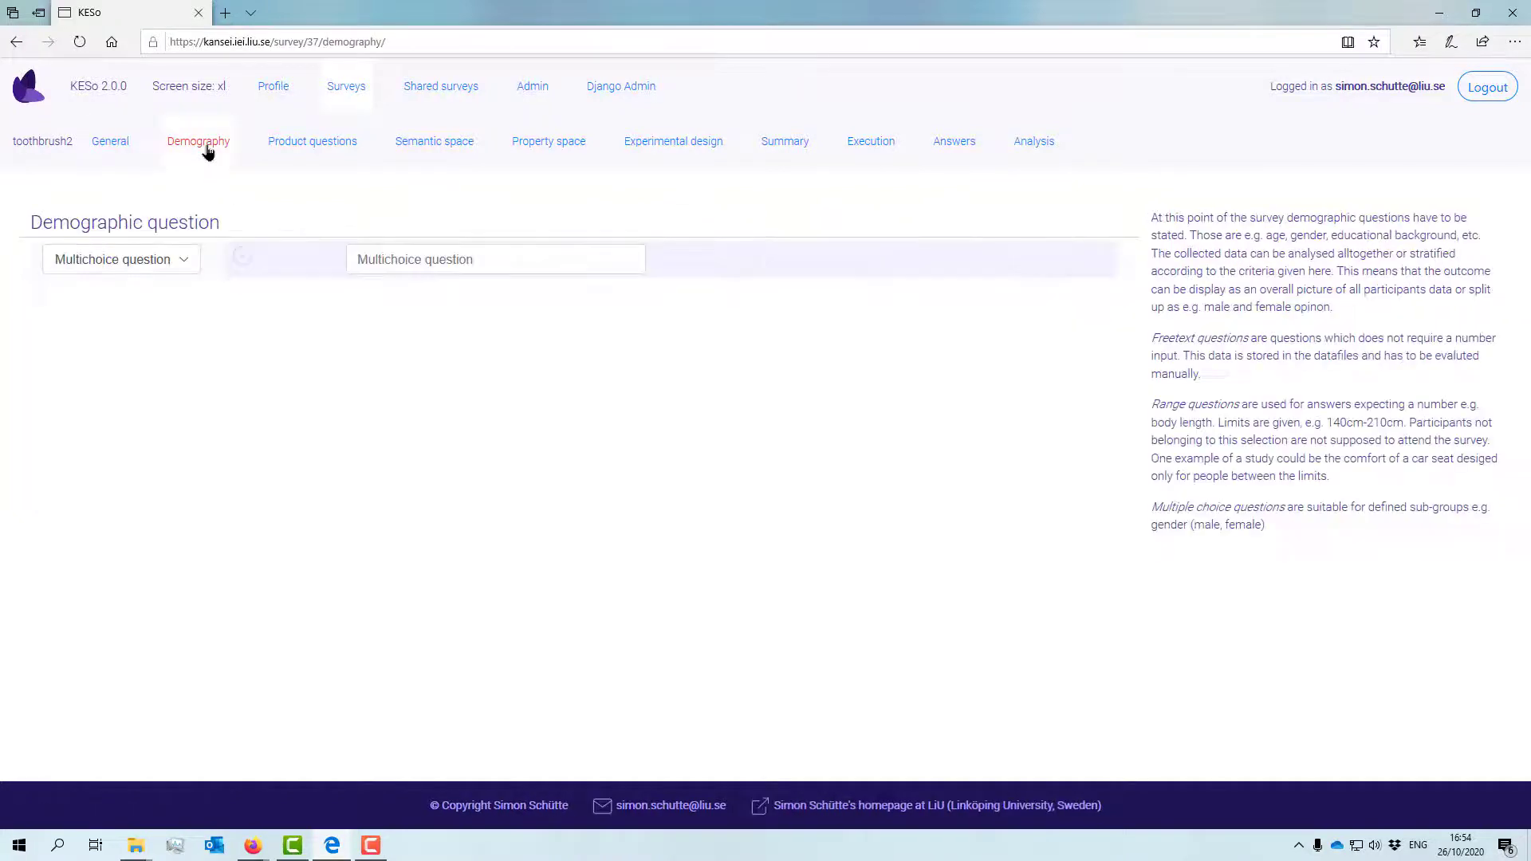
pyautogui.click(185, 263)
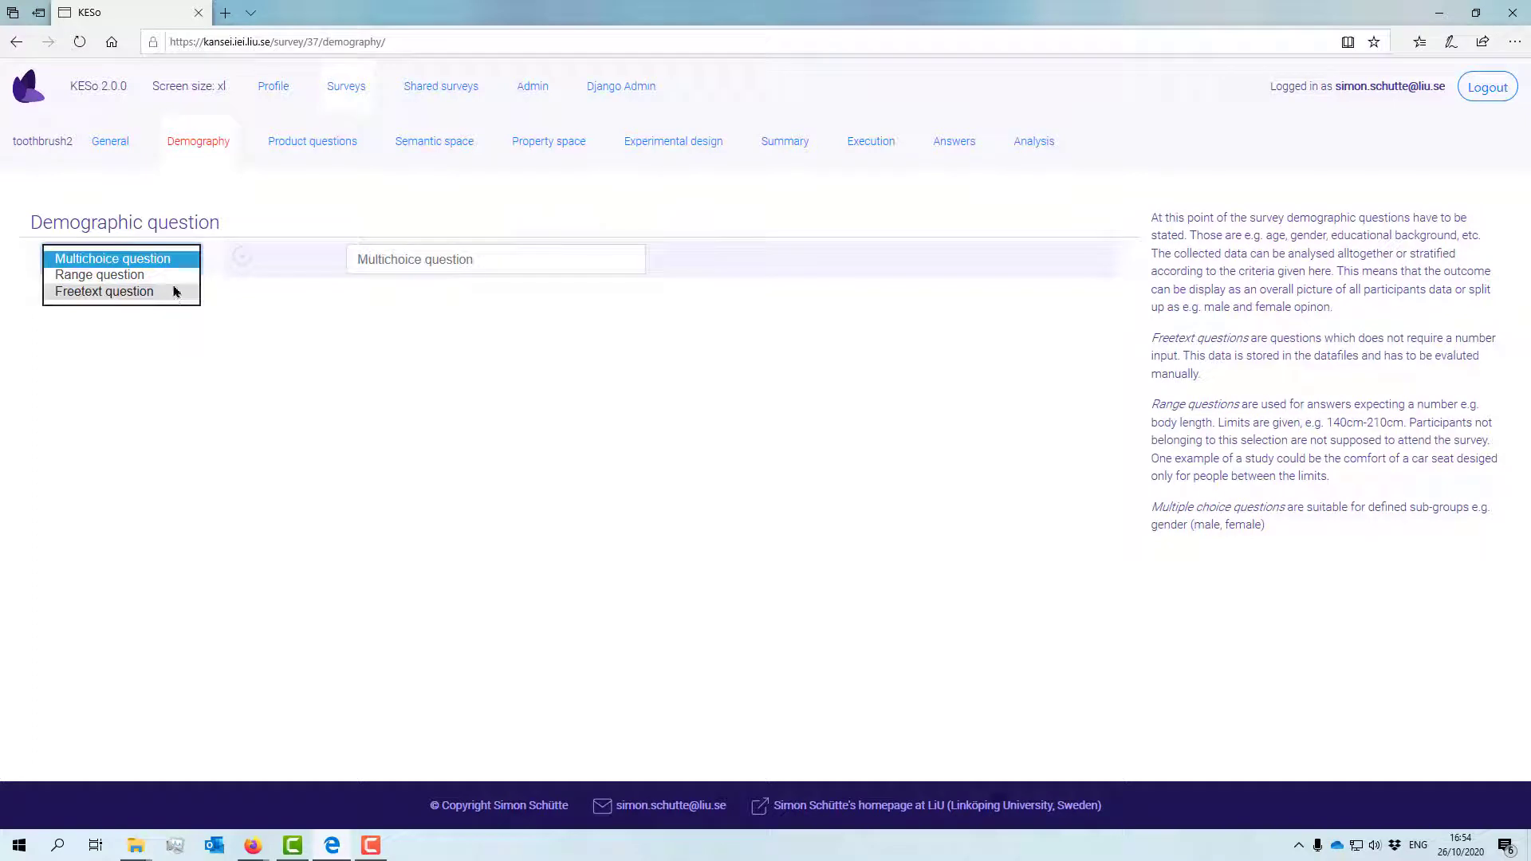
pyautogui.click(483, 266)
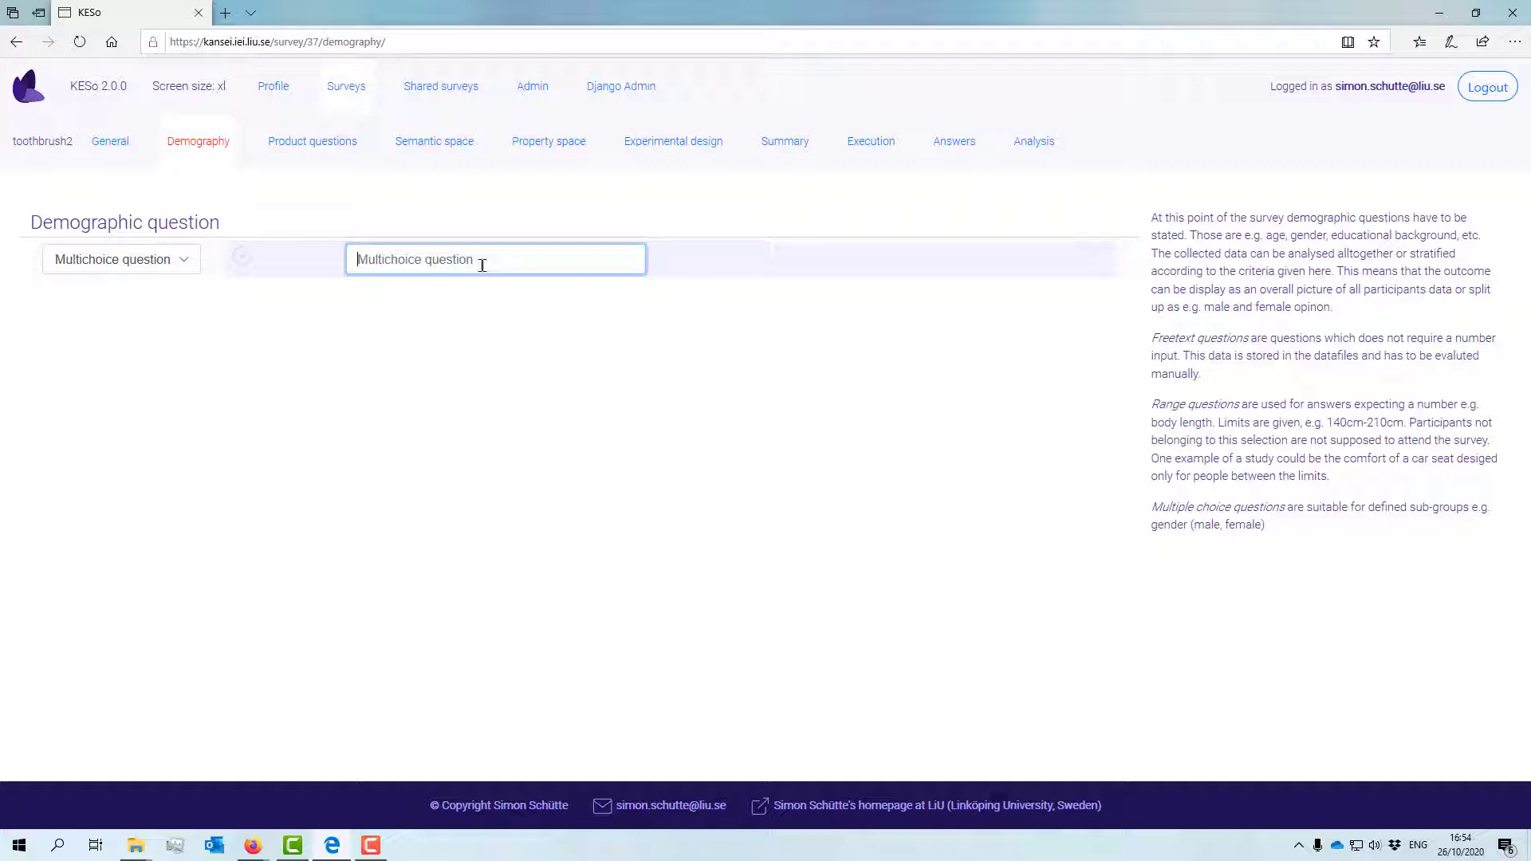
pyautogui.write('Where are you based?')
pyautogui.click(241, 257)
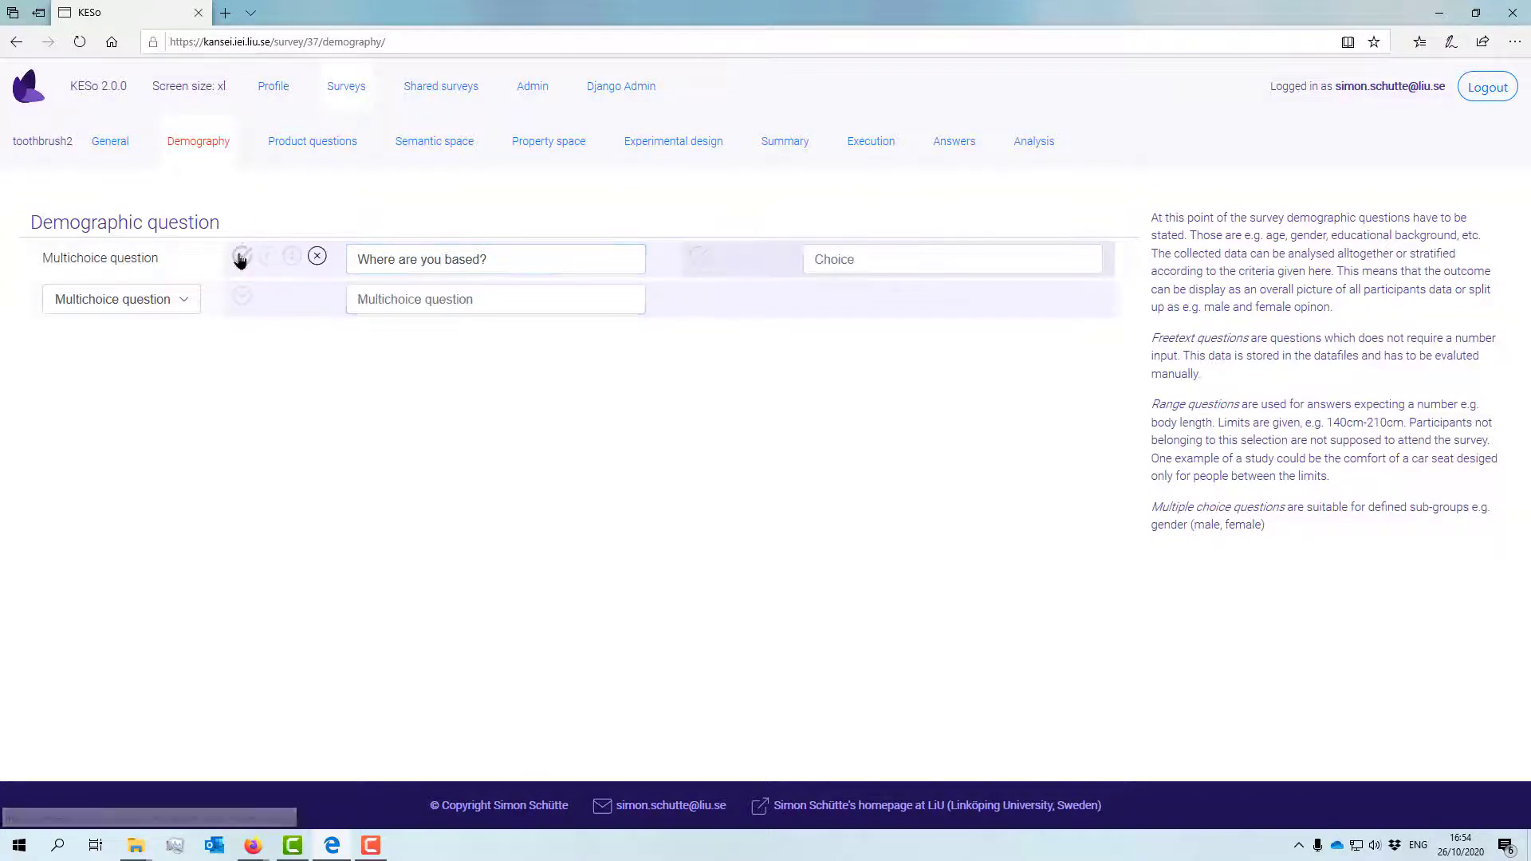
# Add Sweden as the first answer choice of the "Where are you based?" question
pyautogui.click(886, 261)
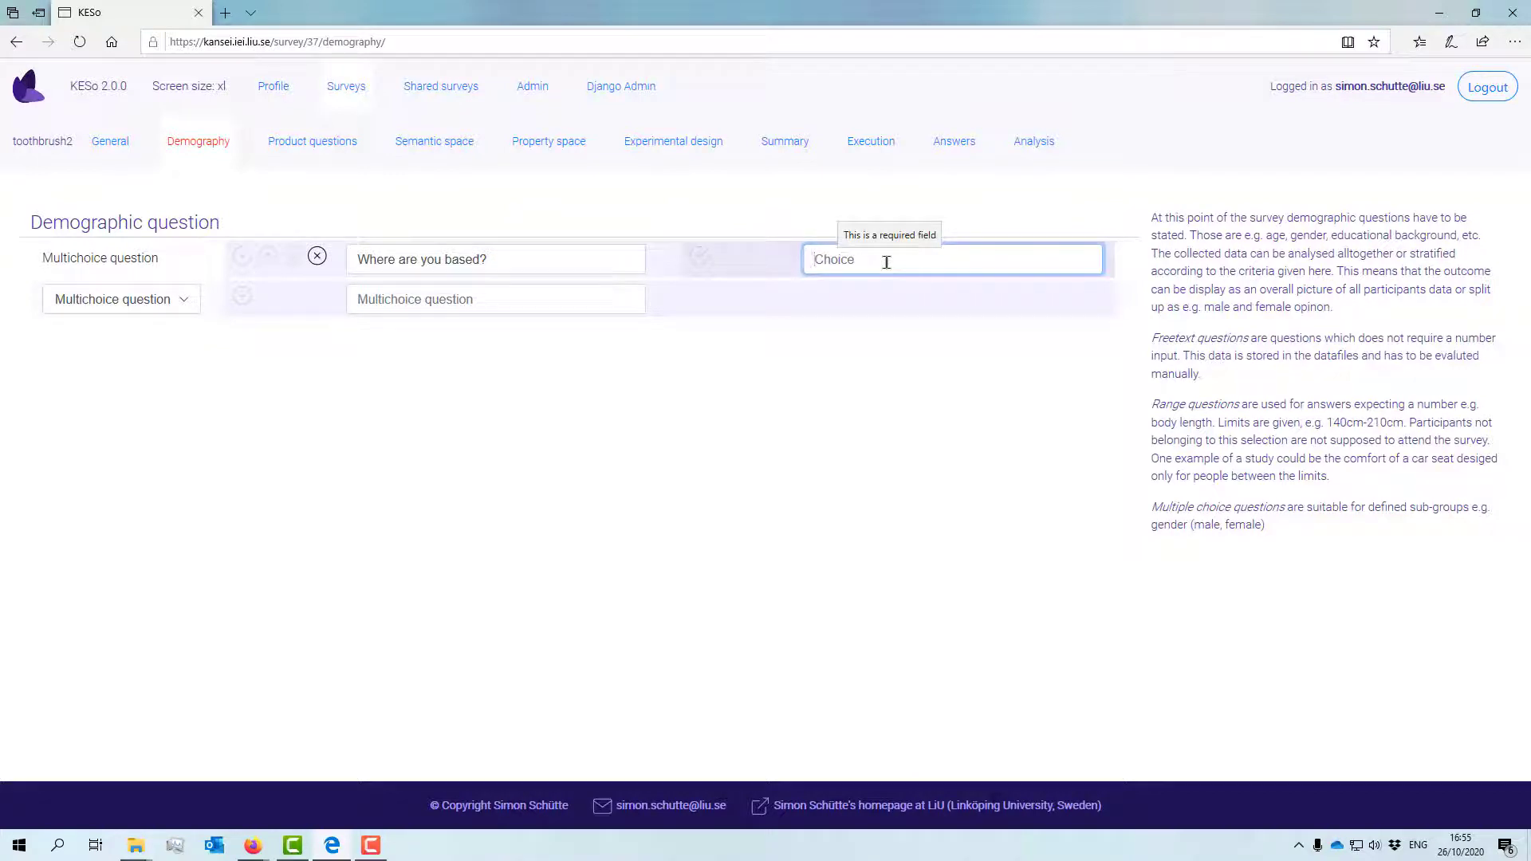
pyautogui.write('Swdn')
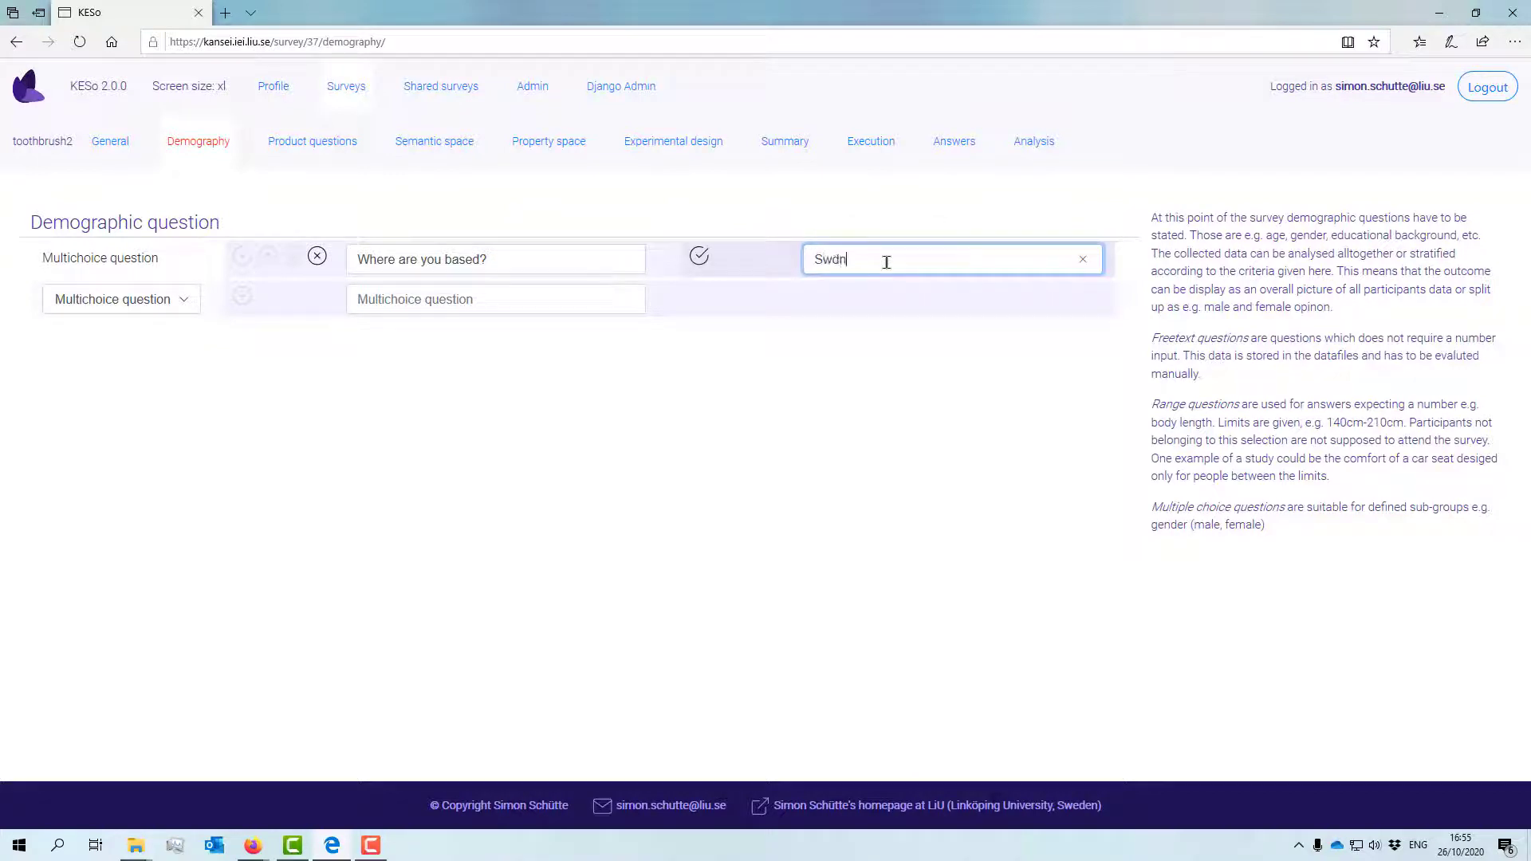
pyautogui.press('BackSpace')
pyautogui.press('BackSpace')
pyautogui.write('eden')
pyautogui.click(699, 256)
# Add US and China as further answer choices of the "Where are you based?" question
pyautogui.click(864, 297)
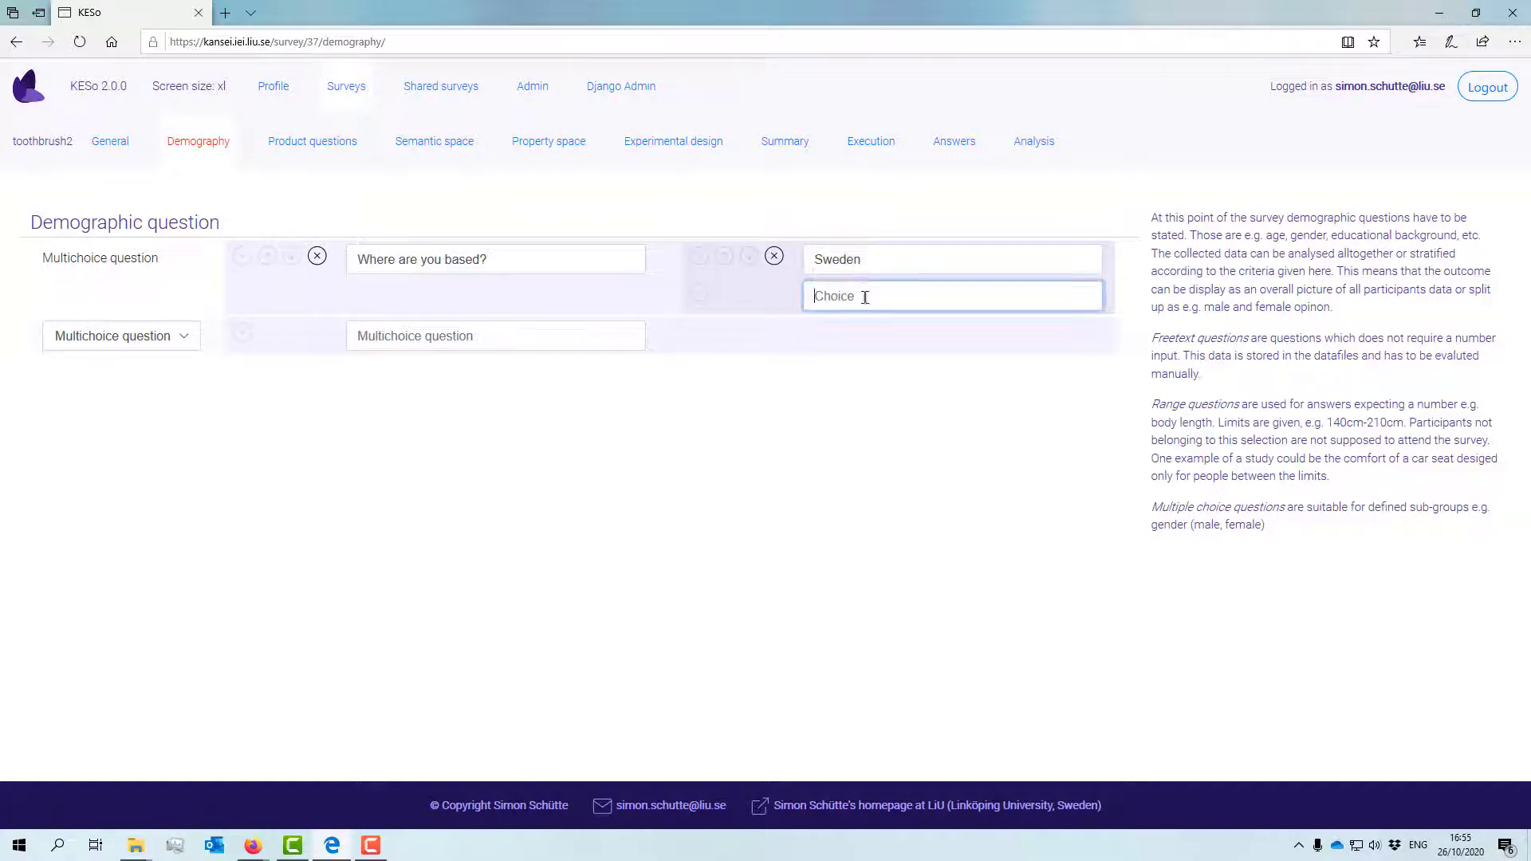
pyautogui.write('Us')
pyautogui.press('BackSpace')
pyautogui.write('S')
pyautogui.click(698, 293)
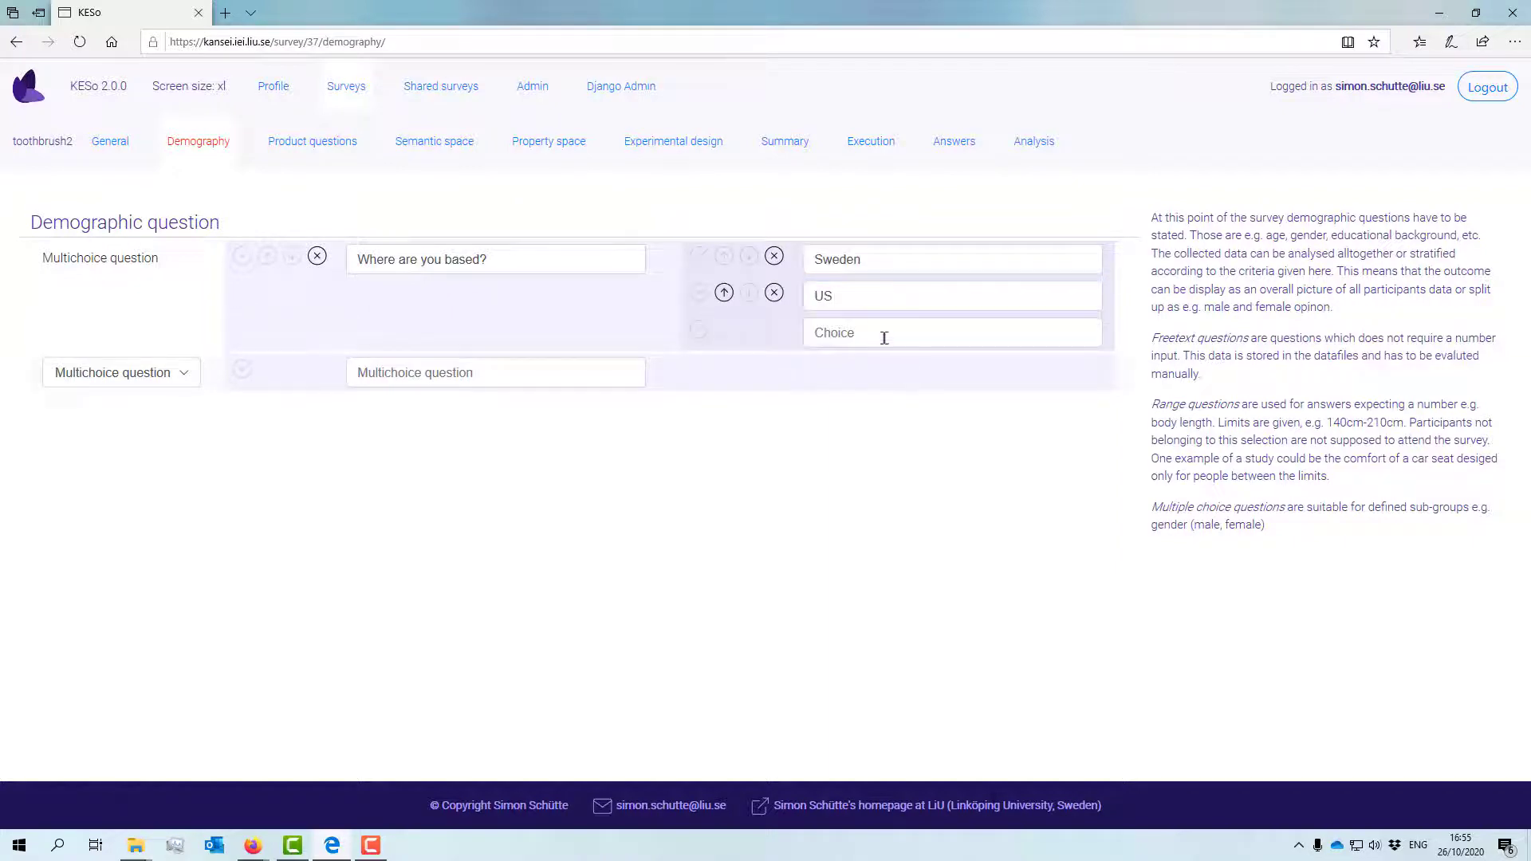
pyautogui.click(884, 337)
pyautogui.write('Chi')
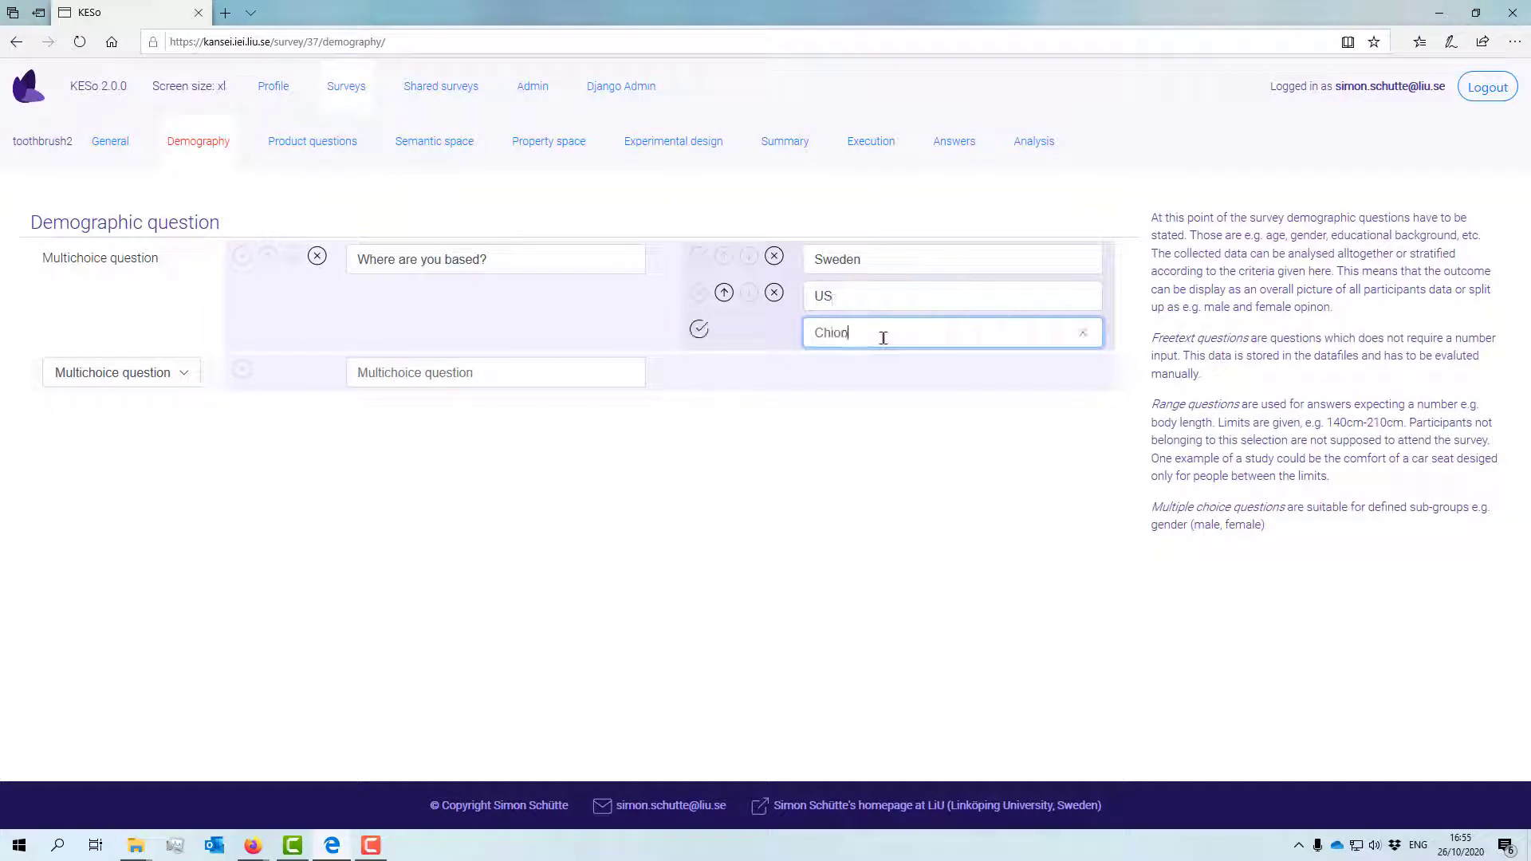
pyautogui.write('na')
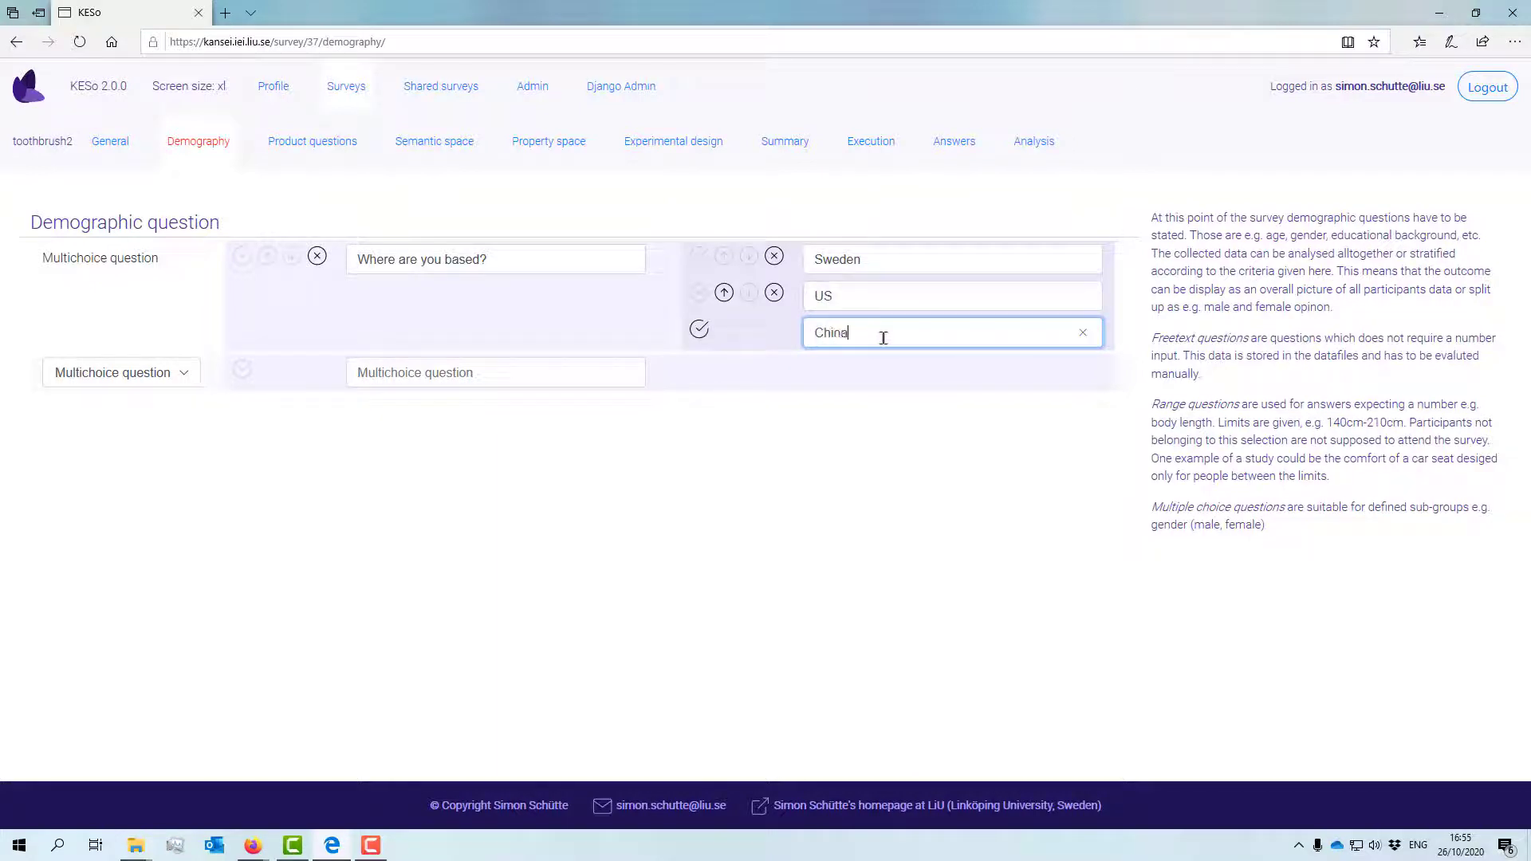
pyautogui.click(698, 330)
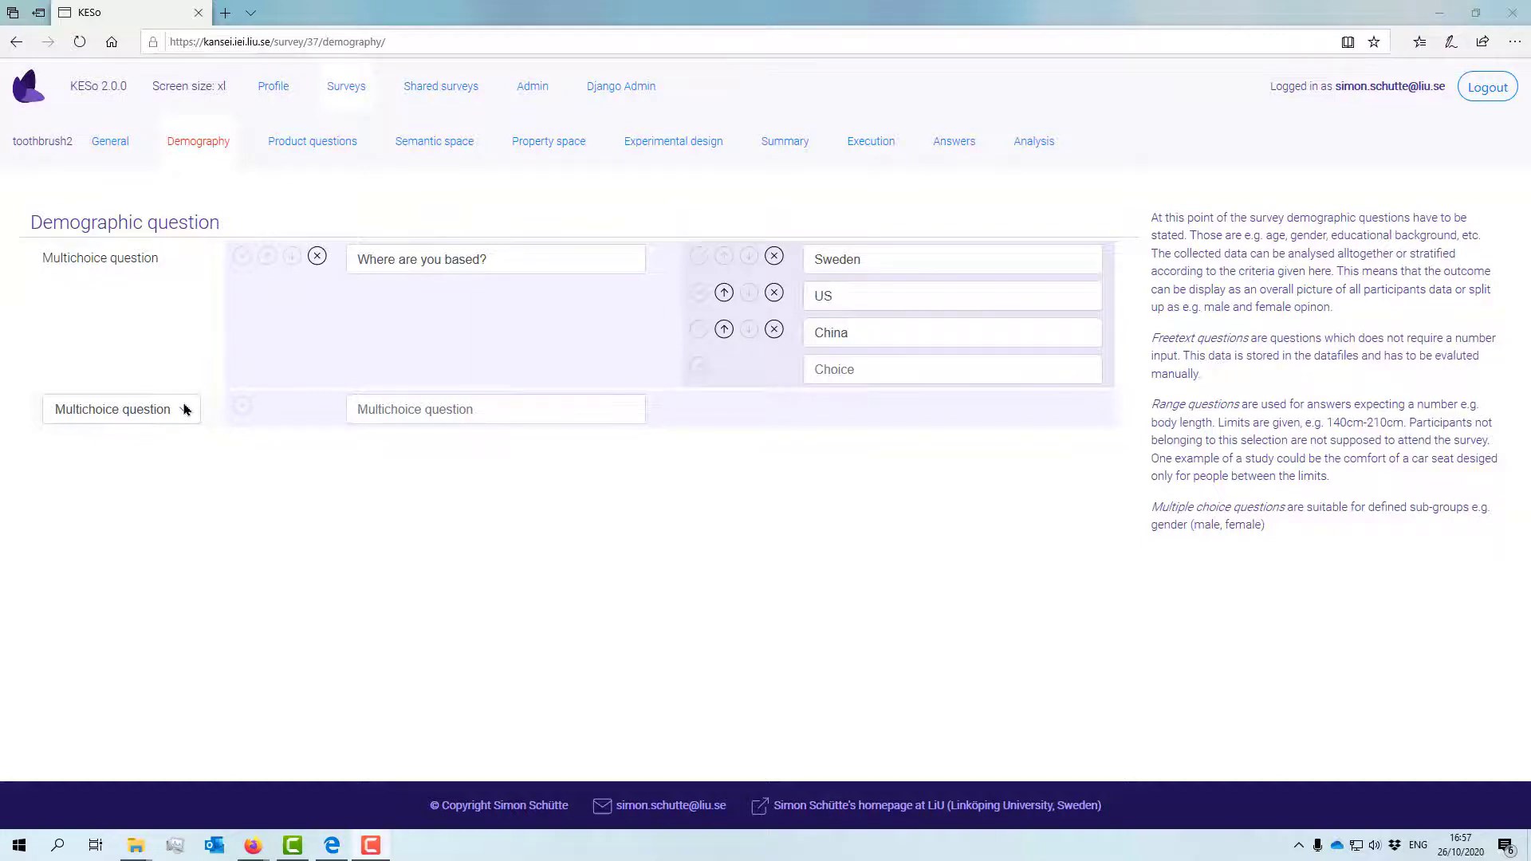
# Add the demographic range question "Please indicate your age" with limits of 15 and 25
pyautogui.click(185, 409)
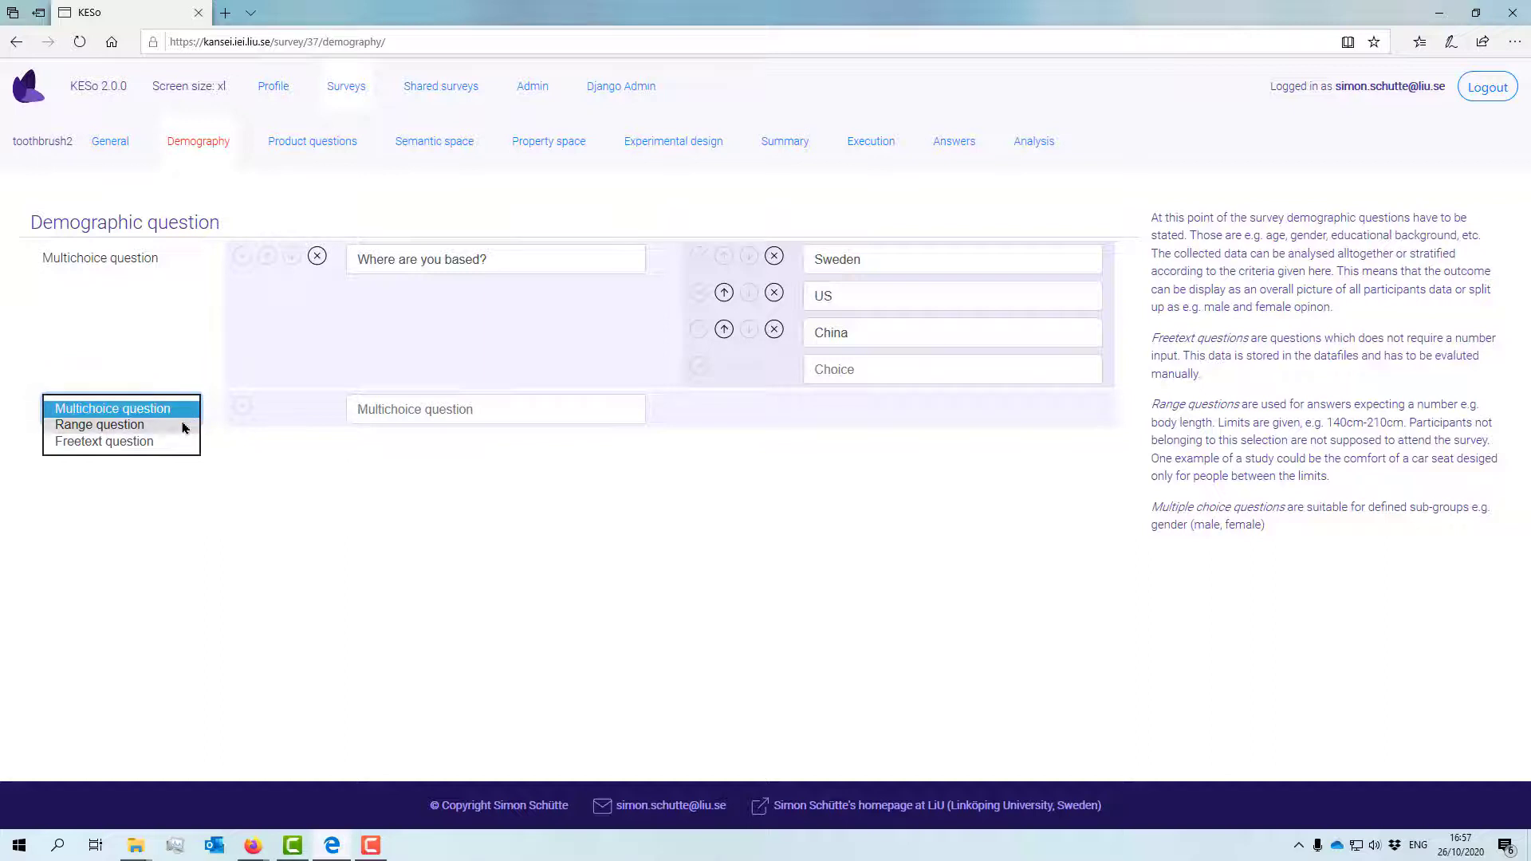
pyautogui.click(183, 425)
pyautogui.click(469, 409)
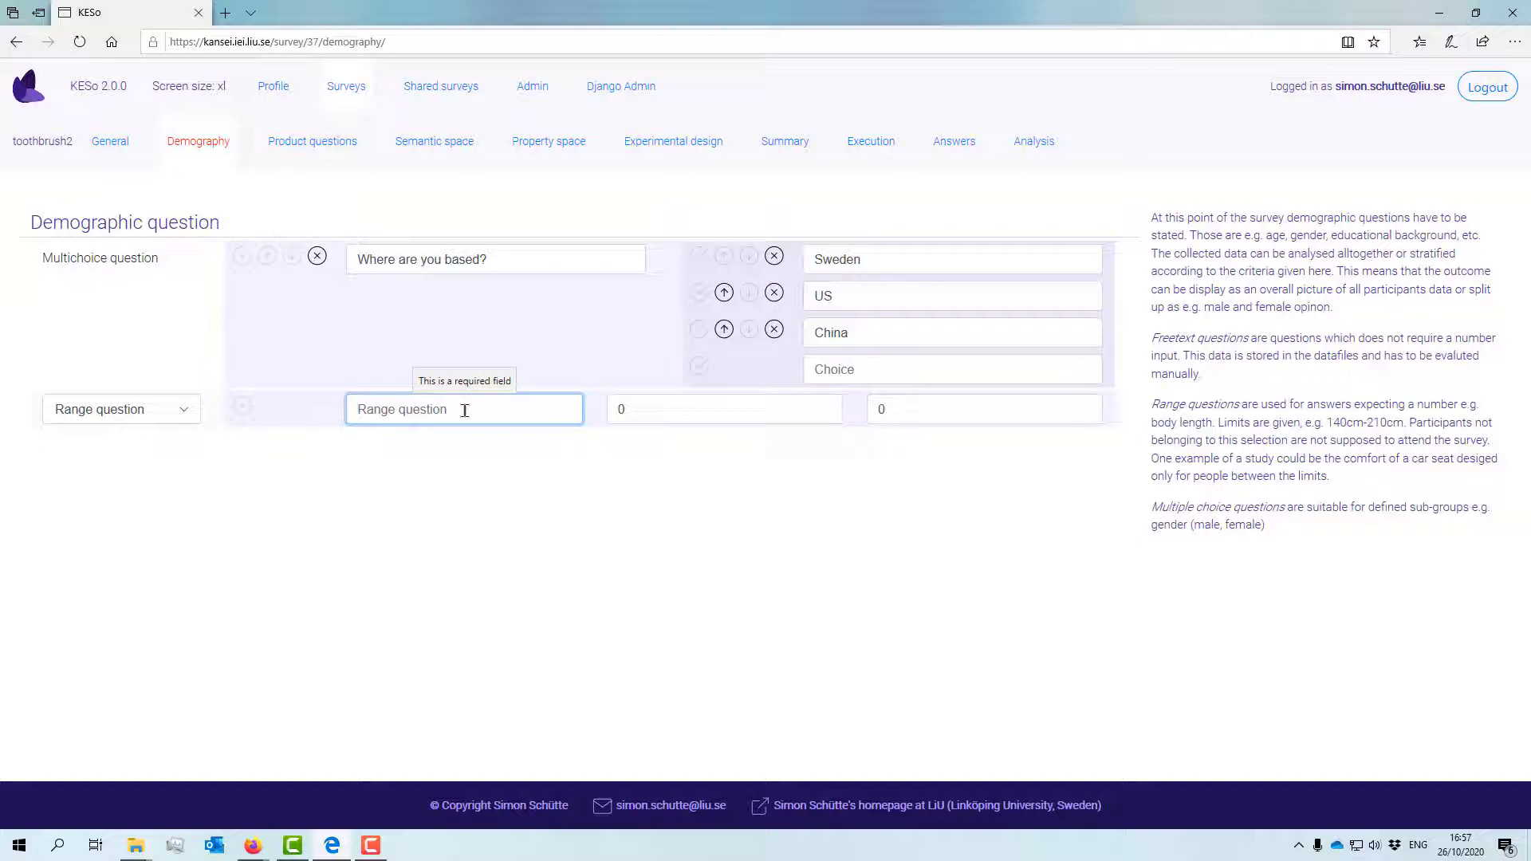
pyautogui.write('Please')
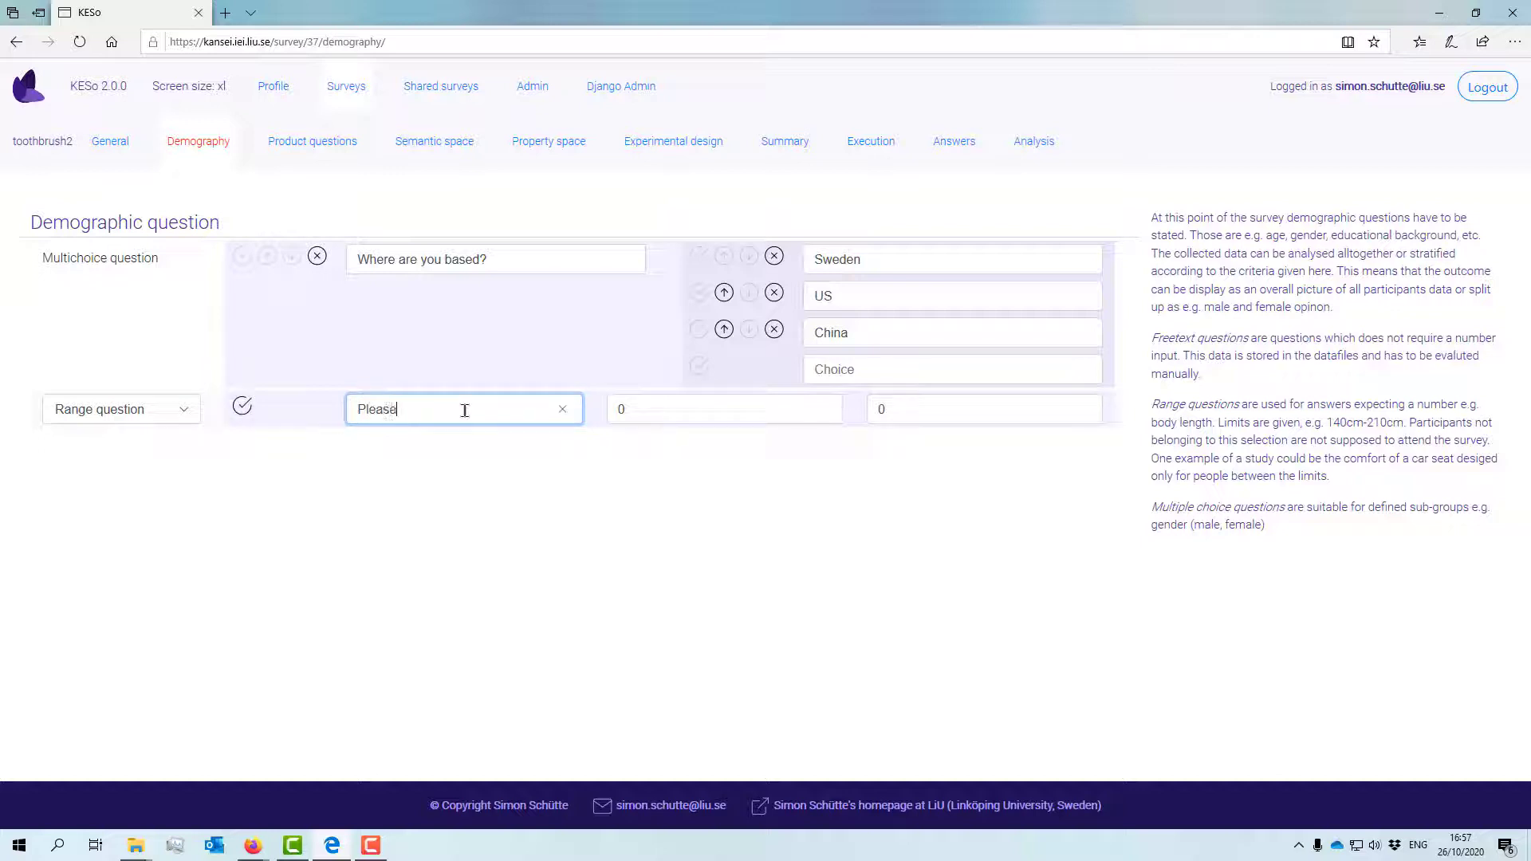
pyautogui.write(' indicate your age')
pyautogui.click(627, 410)
pyautogui.press('BackSpace')
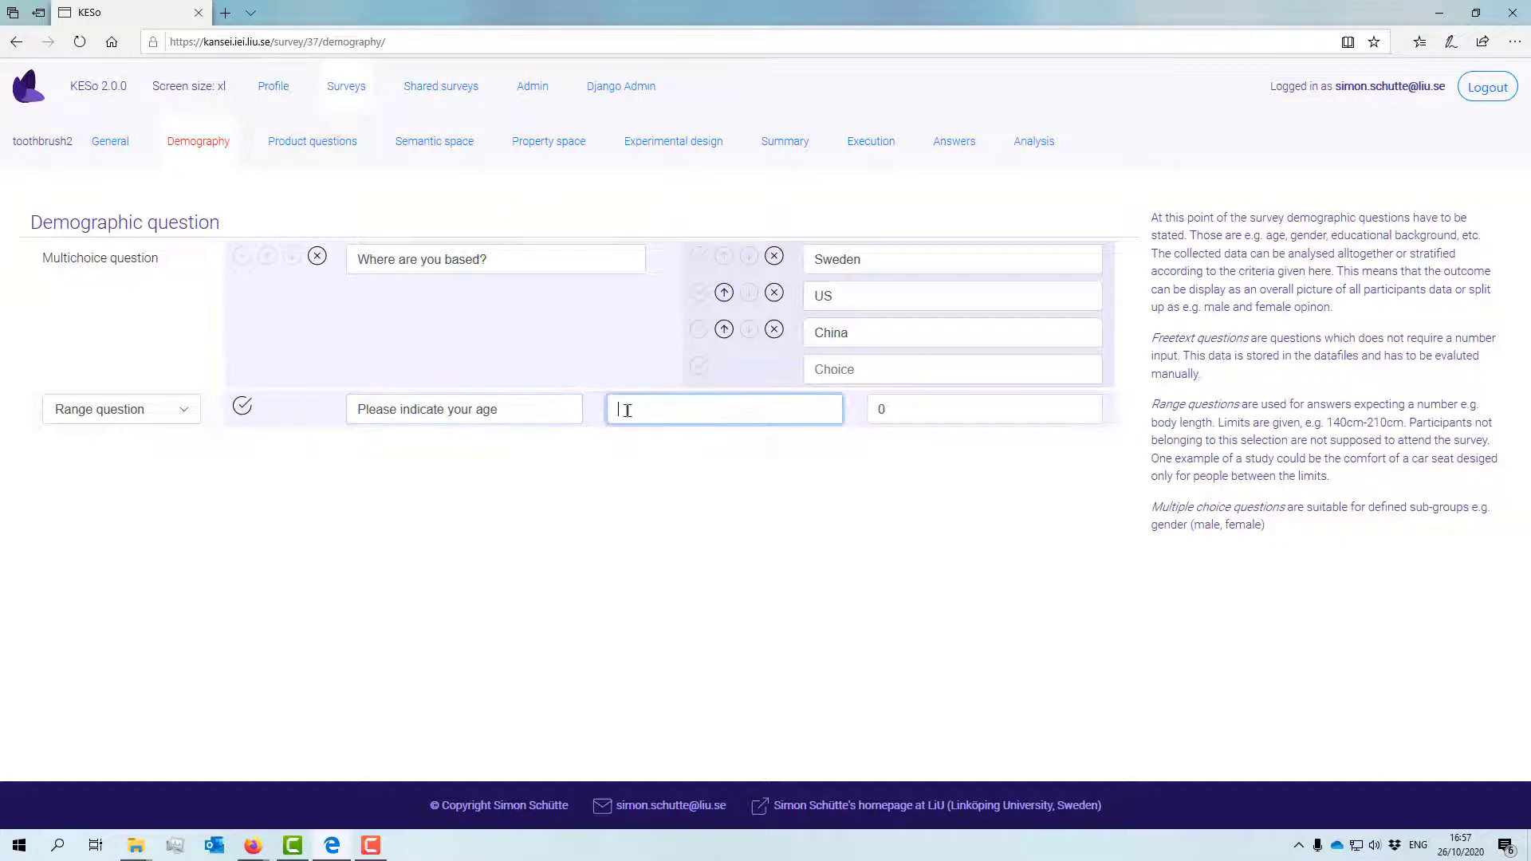
pyautogui.write('18')
pyautogui.doubleClick(873, 403)
pyautogui.write('25')
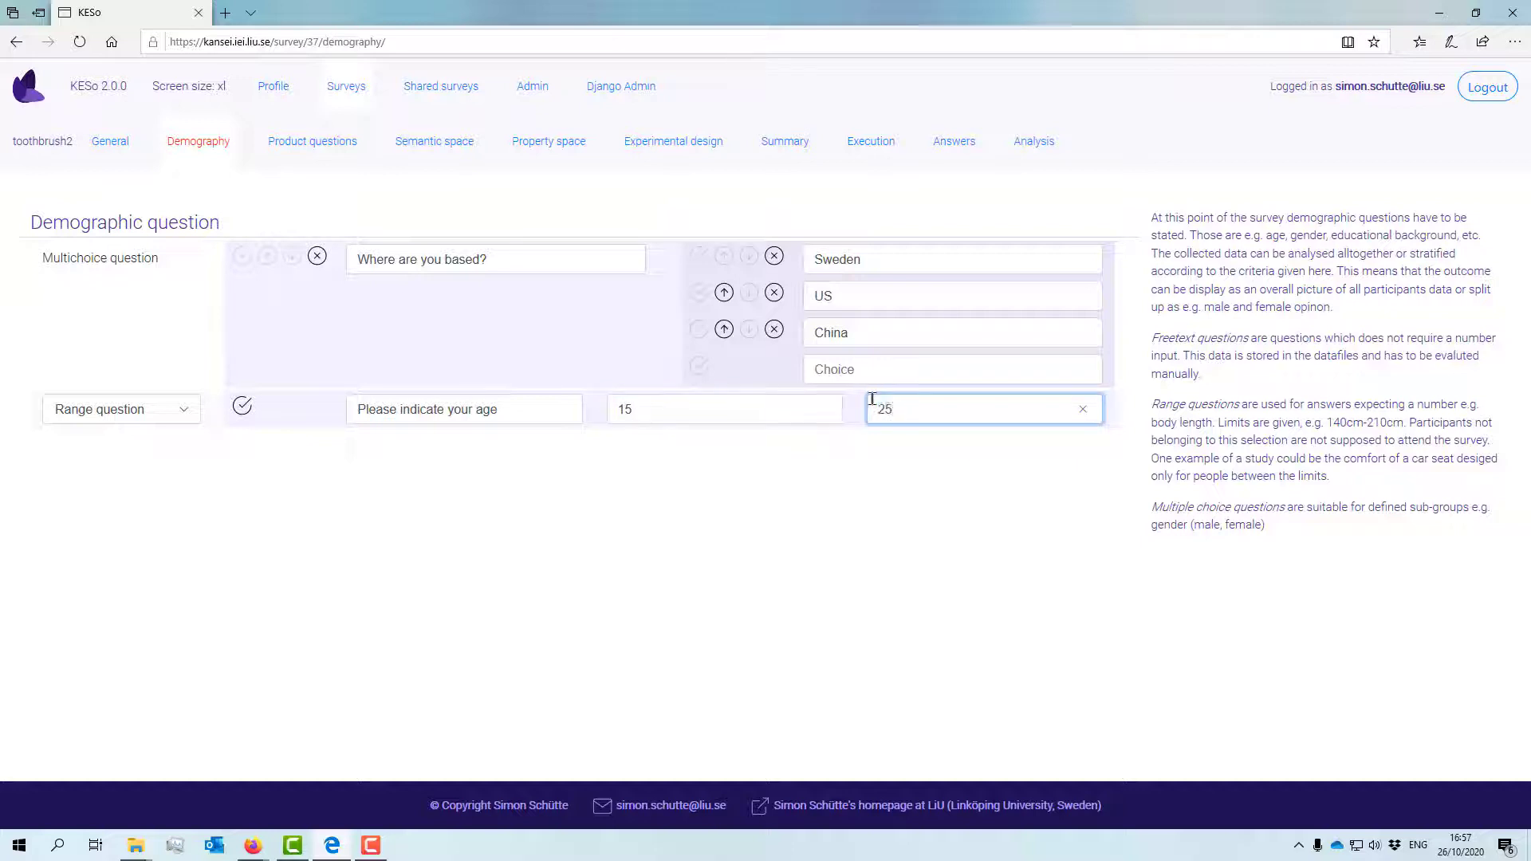
pyautogui.click(242, 406)
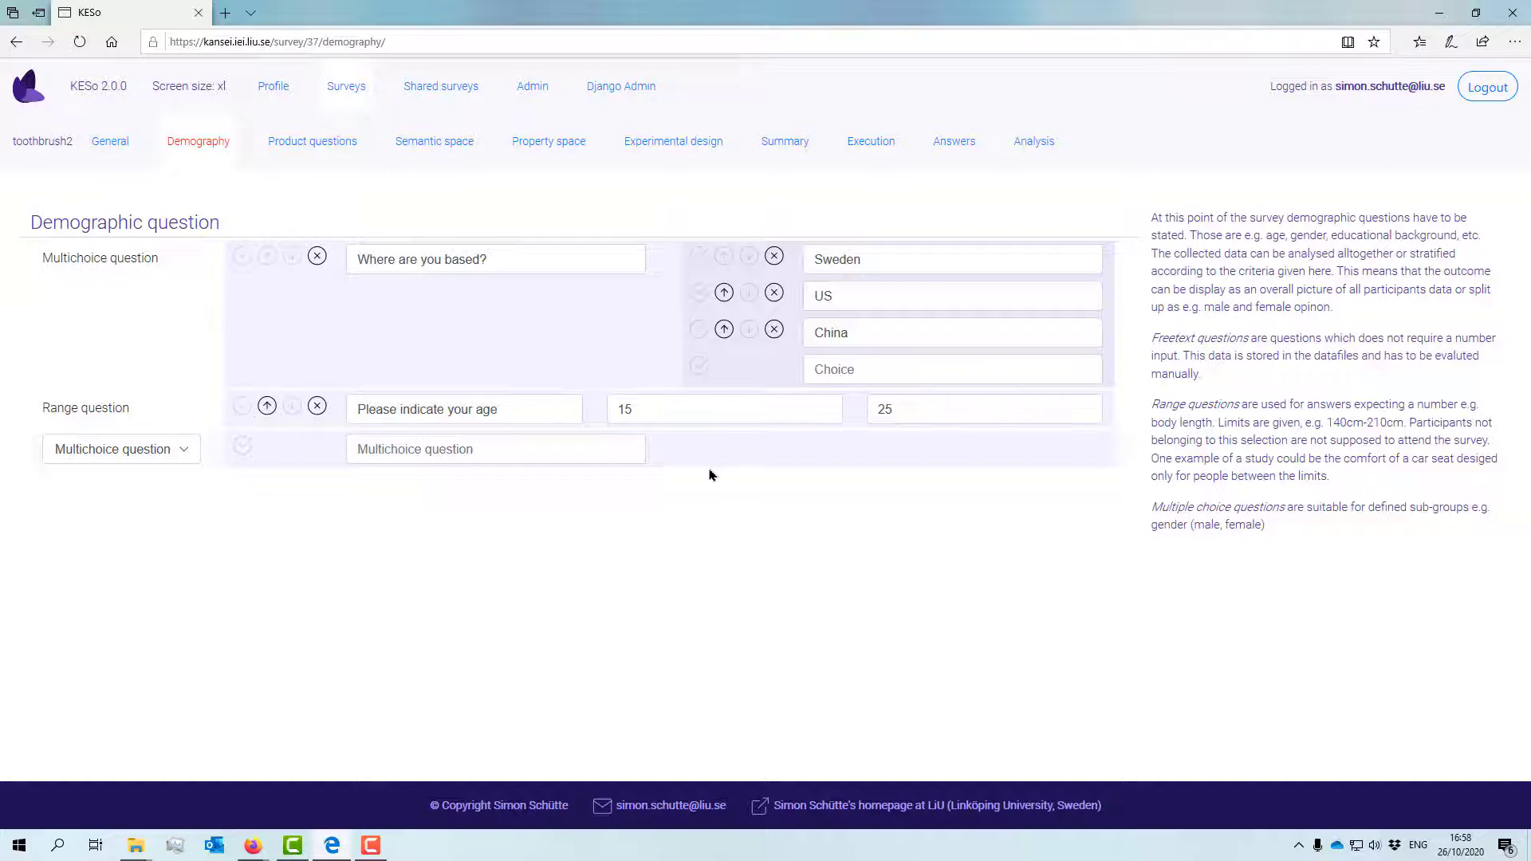
# Add the demographic freetext question "What colour do you prefer?"
pyautogui.click(177, 451)
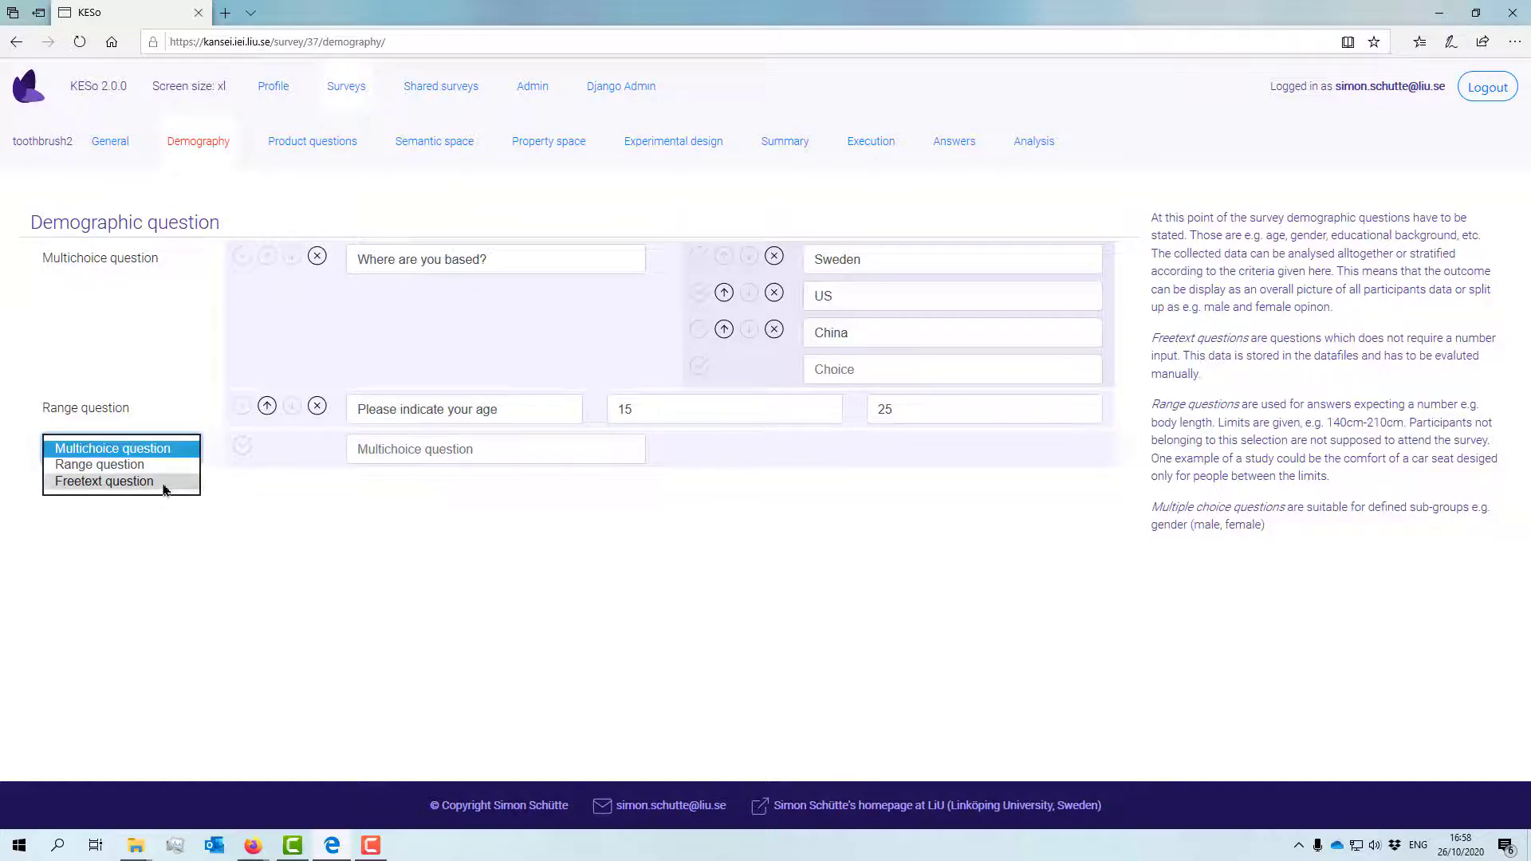
pyautogui.click(164, 483)
pyautogui.click(470, 448)
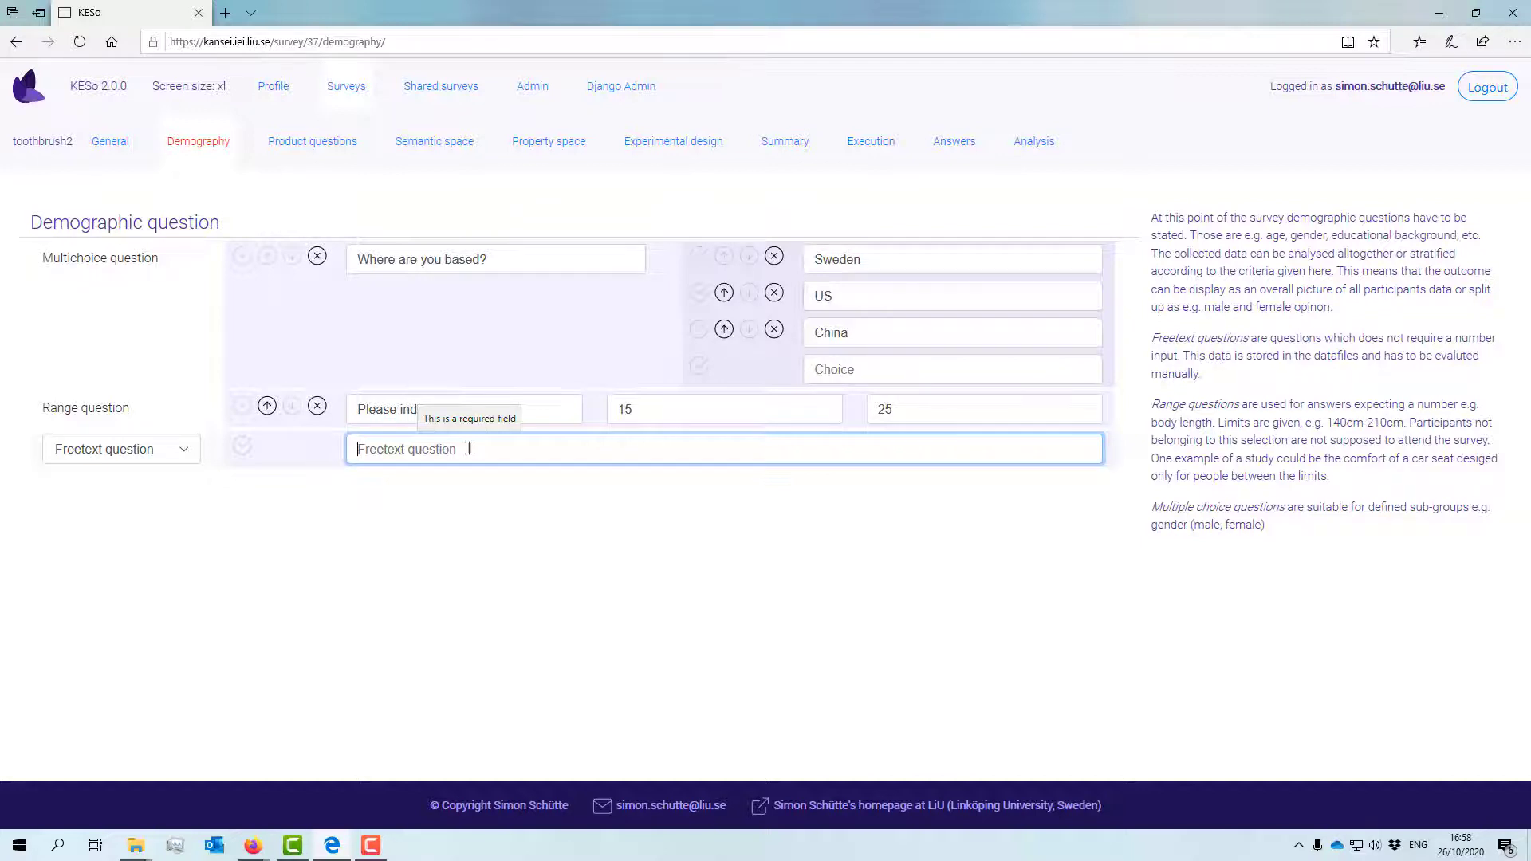
pyautogui.write('What')
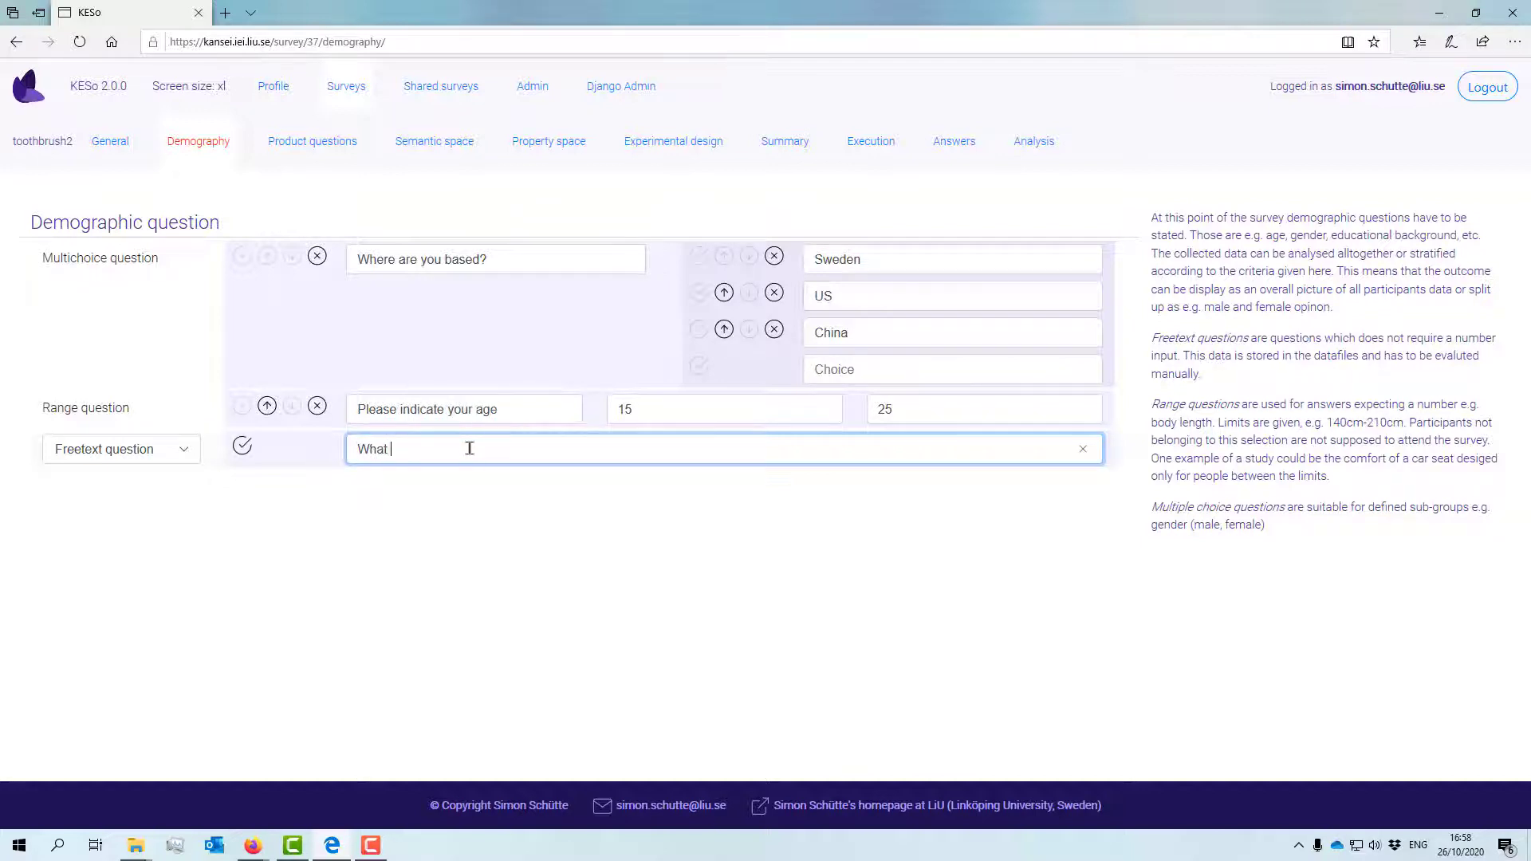
pyautogui.write(' colour do you prefer?')
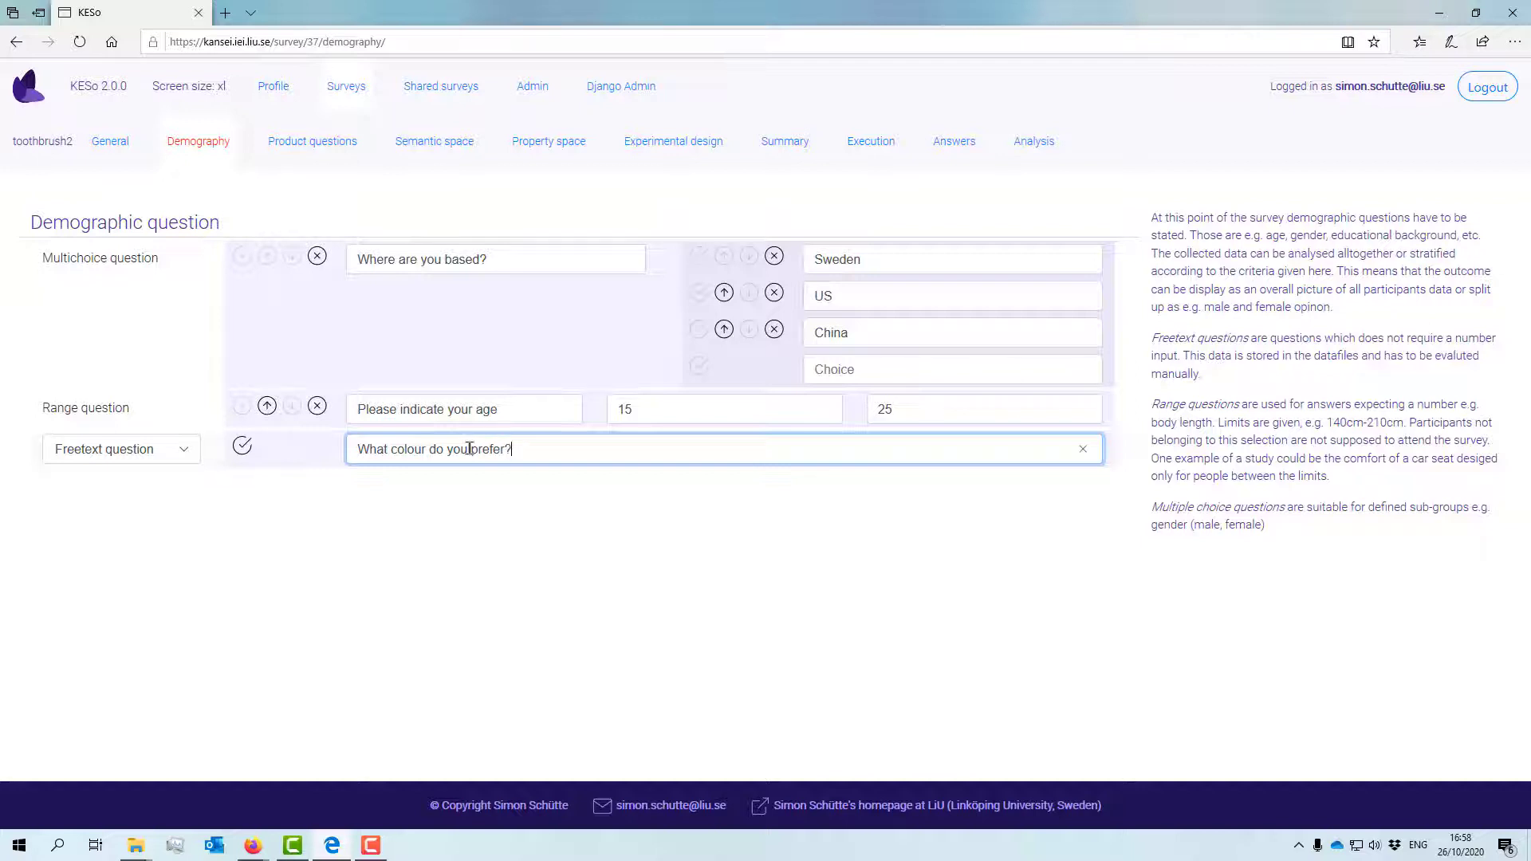
pyautogui.click(242, 448)
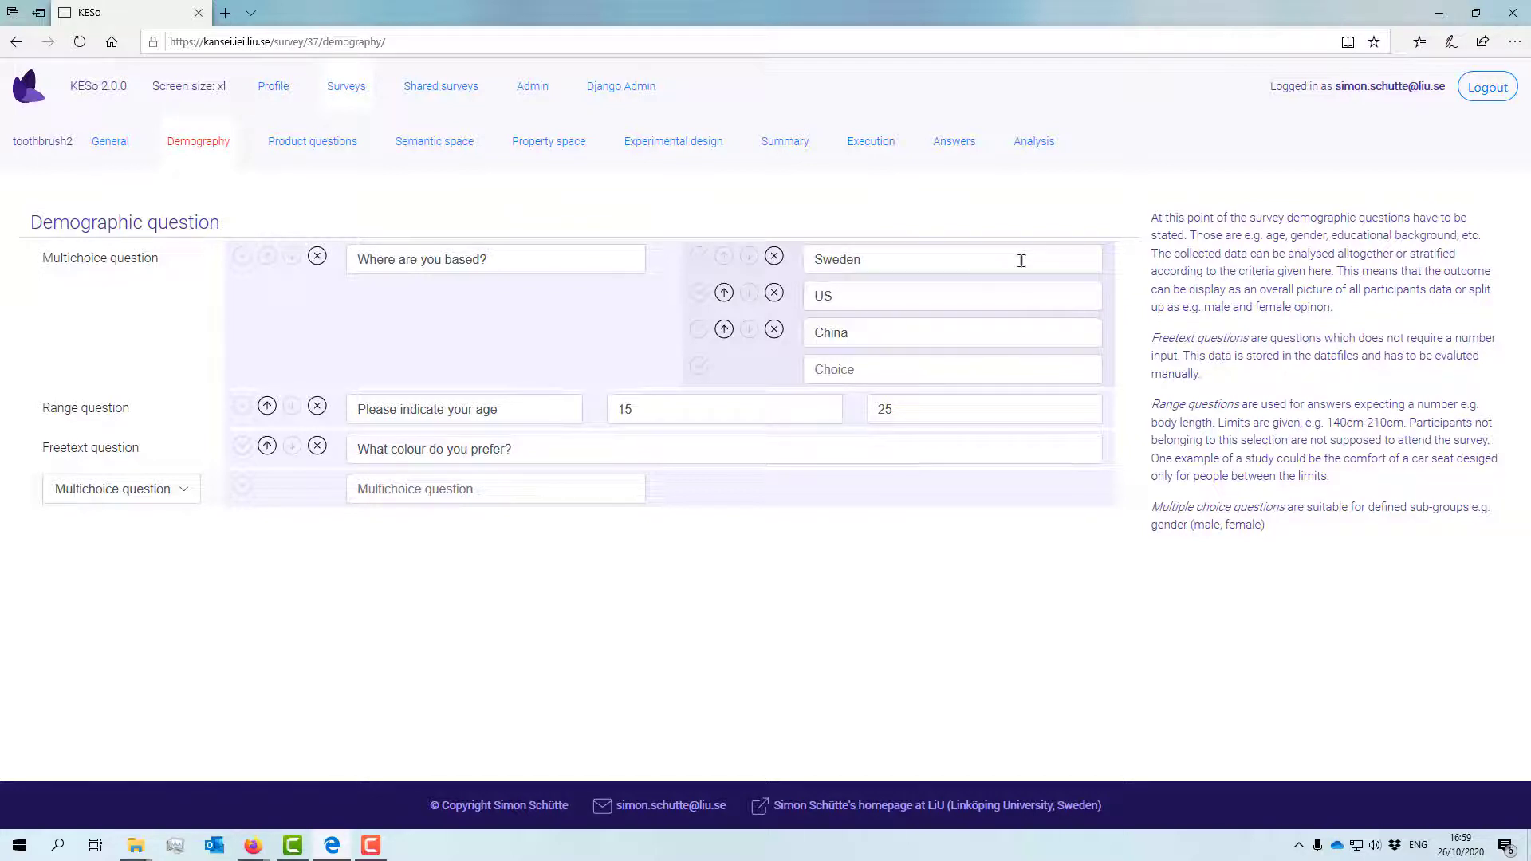
# Enter "soft" as the first Kansei word in the survey's semantic space
pyautogui.click(298, 151)
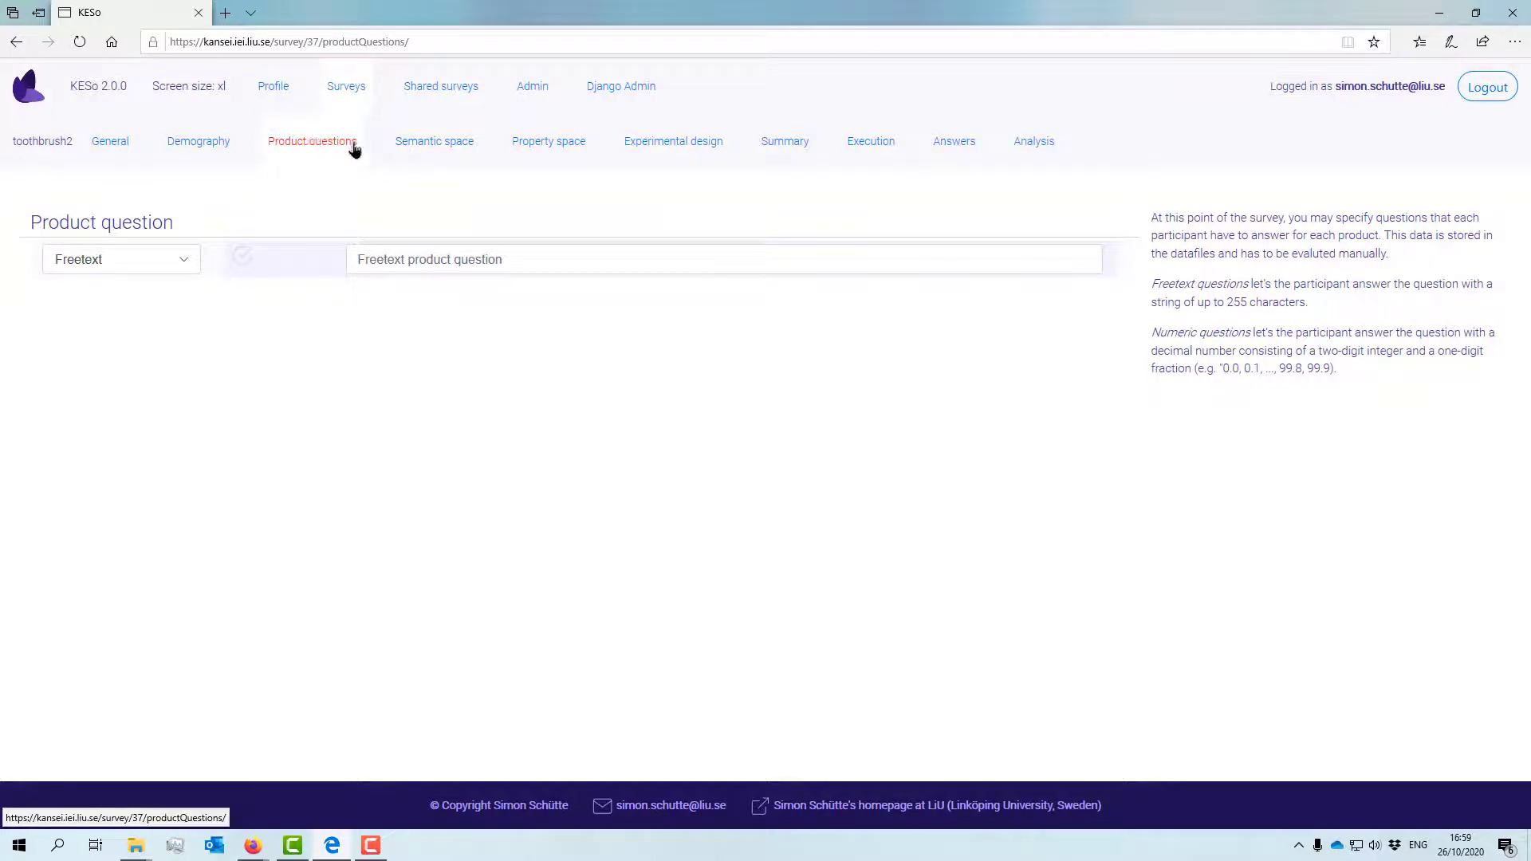
pyautogui.click(444, 149)
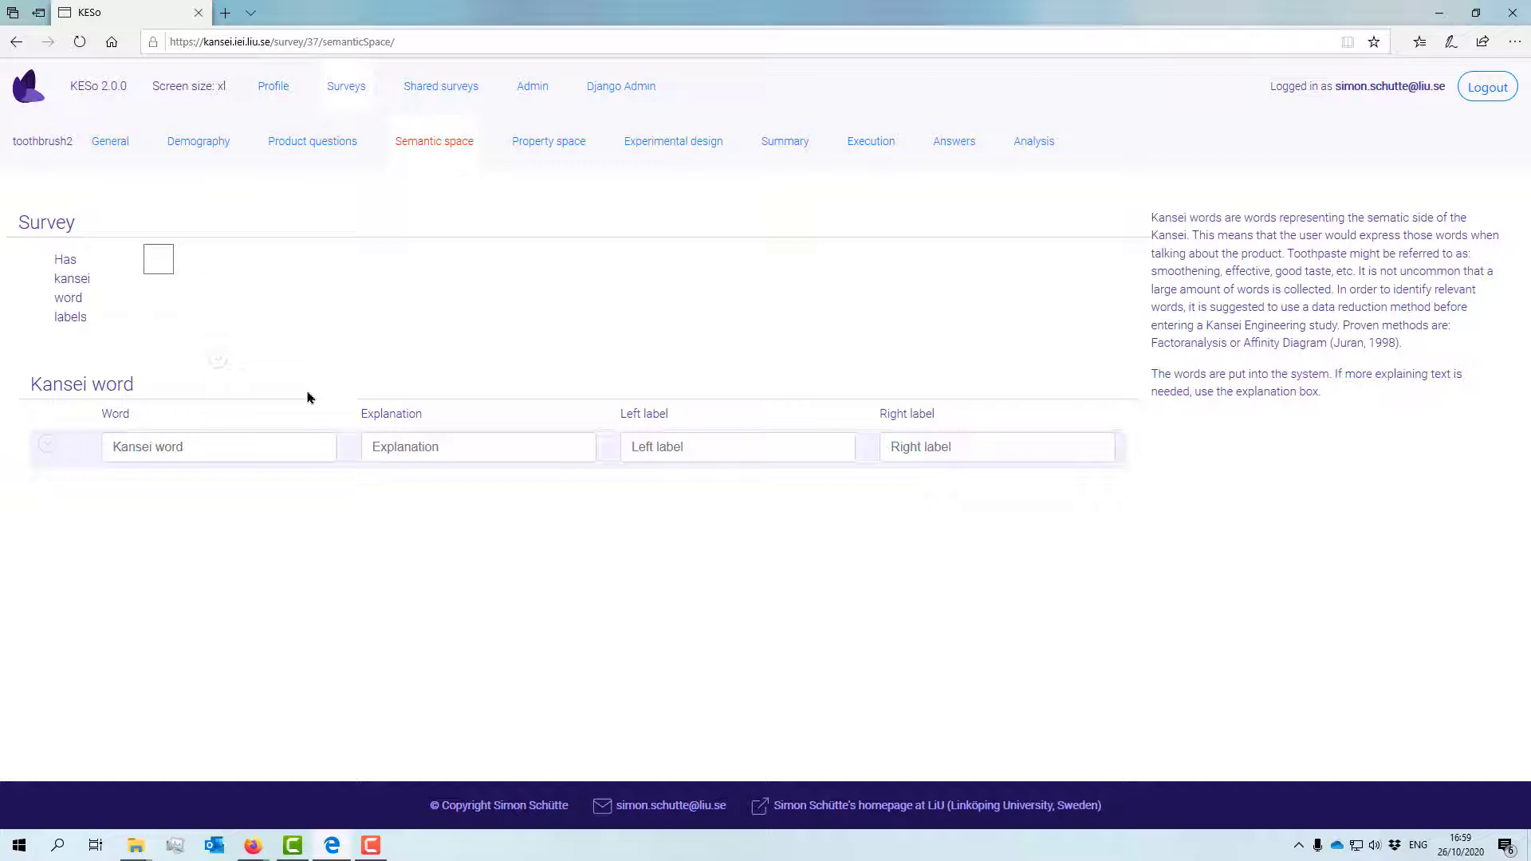
pyautogui.click(273, 443)
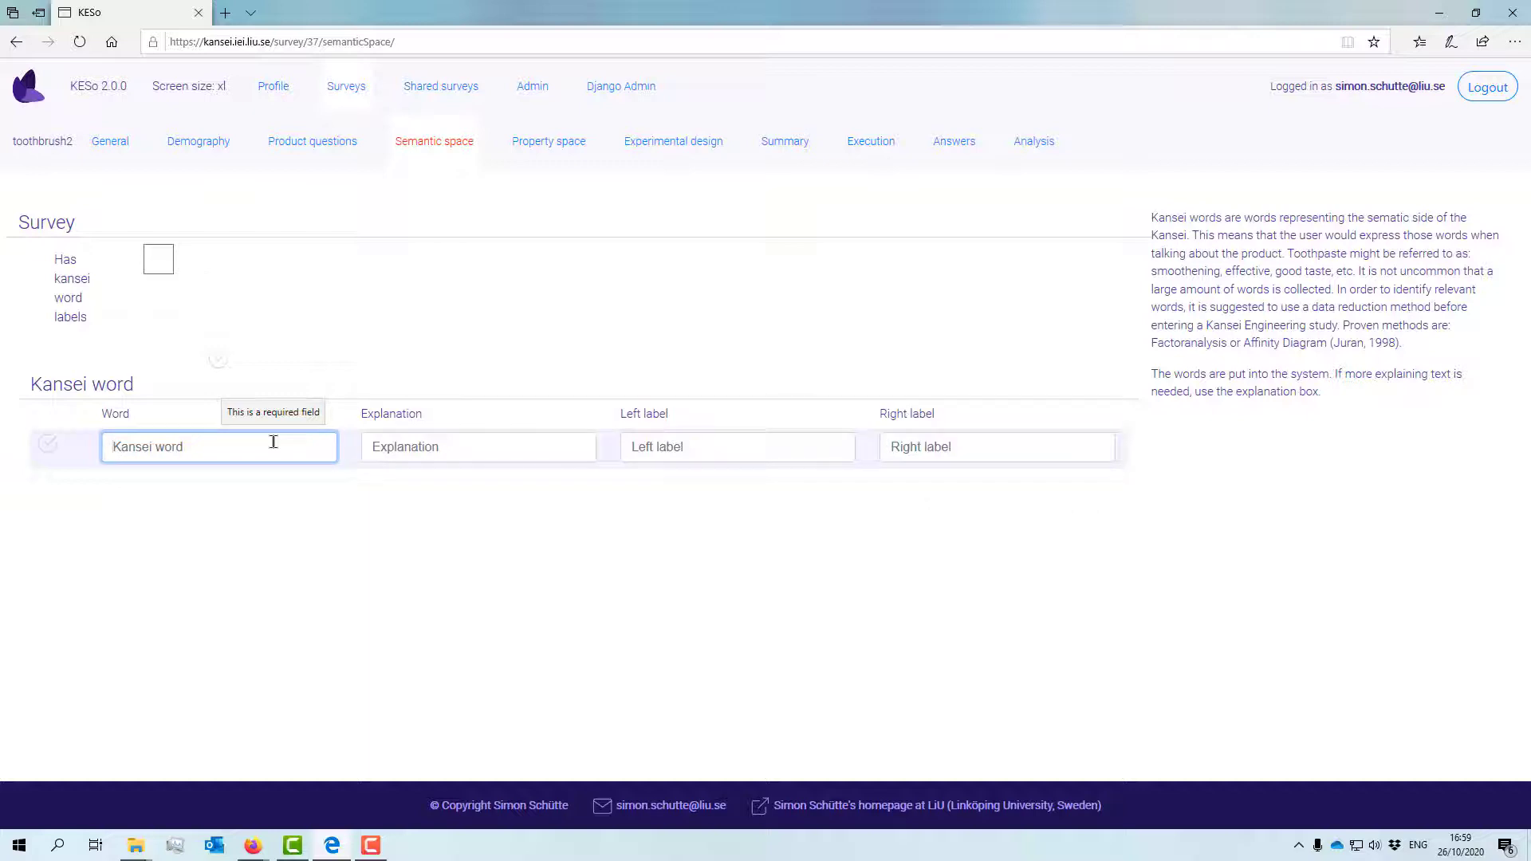
pyautogui.write('soft')
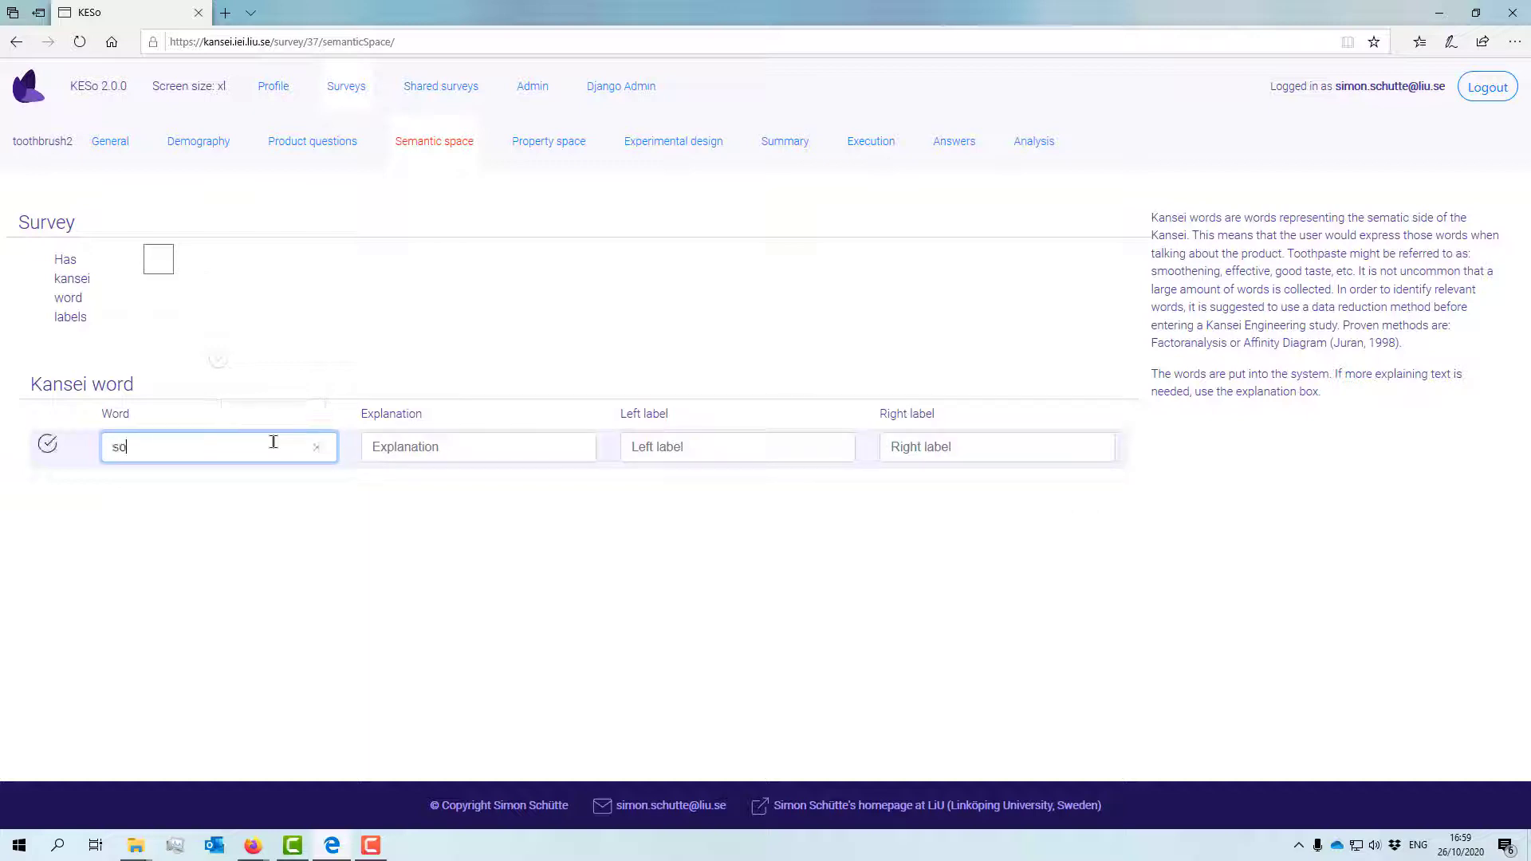
# Enter "How soft do you experience the shaft?" as the explanation of the Kansei word soft
pyautogui.click(445, 444)
pyautogui.write('soft')
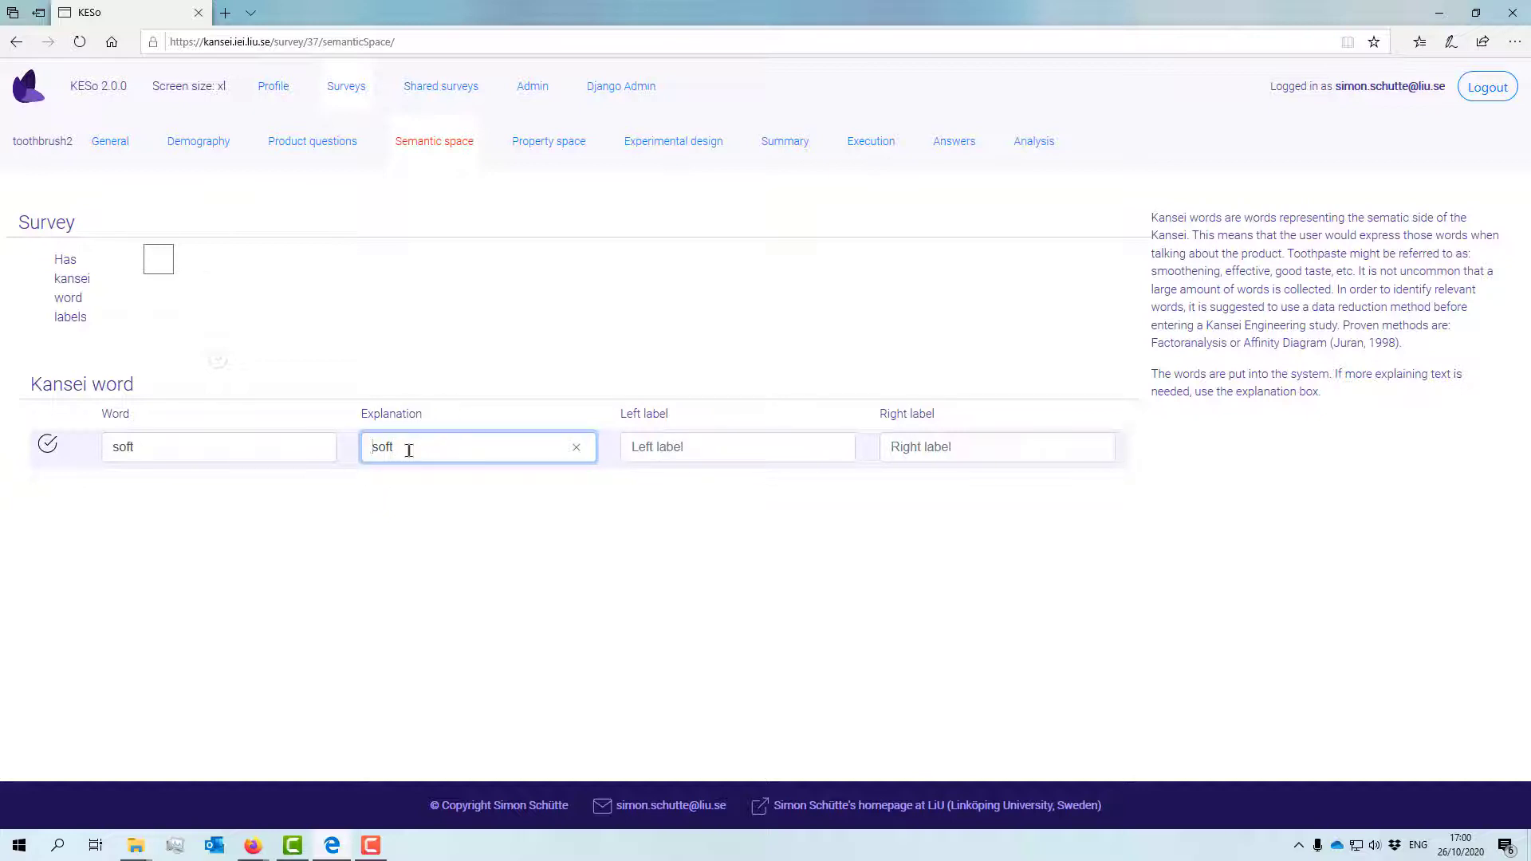
pyautogui.write('How')
pyautogui.click(515, 455)
pyautogui.write('do you exper')
pyautogui.write('n')
pyautogui.write('nce')
pyautogui.press('BackSpace')
pyautogui.press('BackSpace')
pyautogui.press('BackSpace')
pyautogui.write('ence the shaft?')
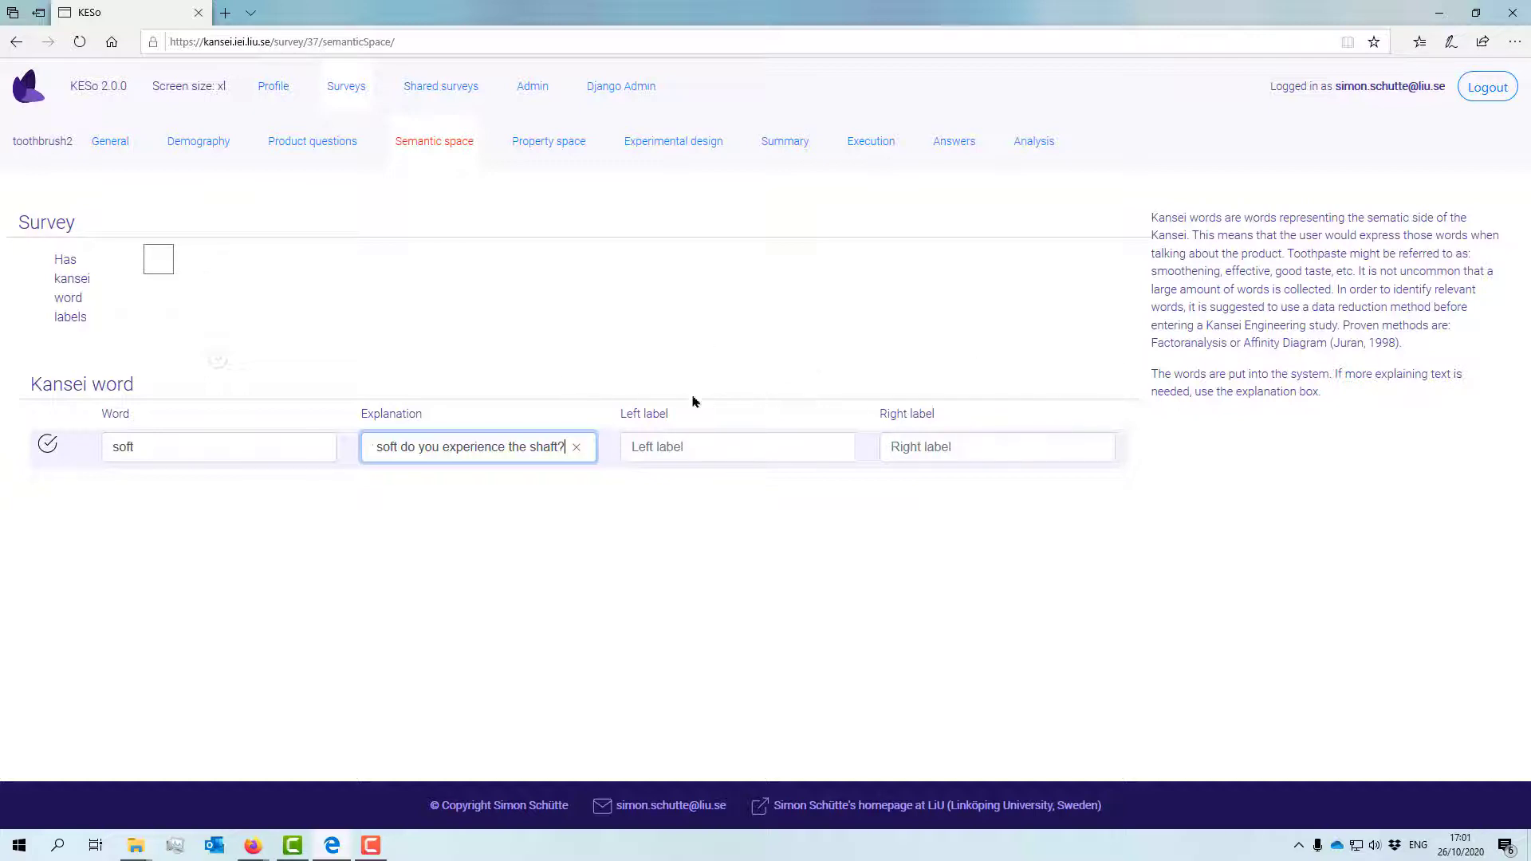
# Label the scale ends of the Kansei word soft "less" on the left and "more" on the right, and save the word
pyautogui.click(735, 448)
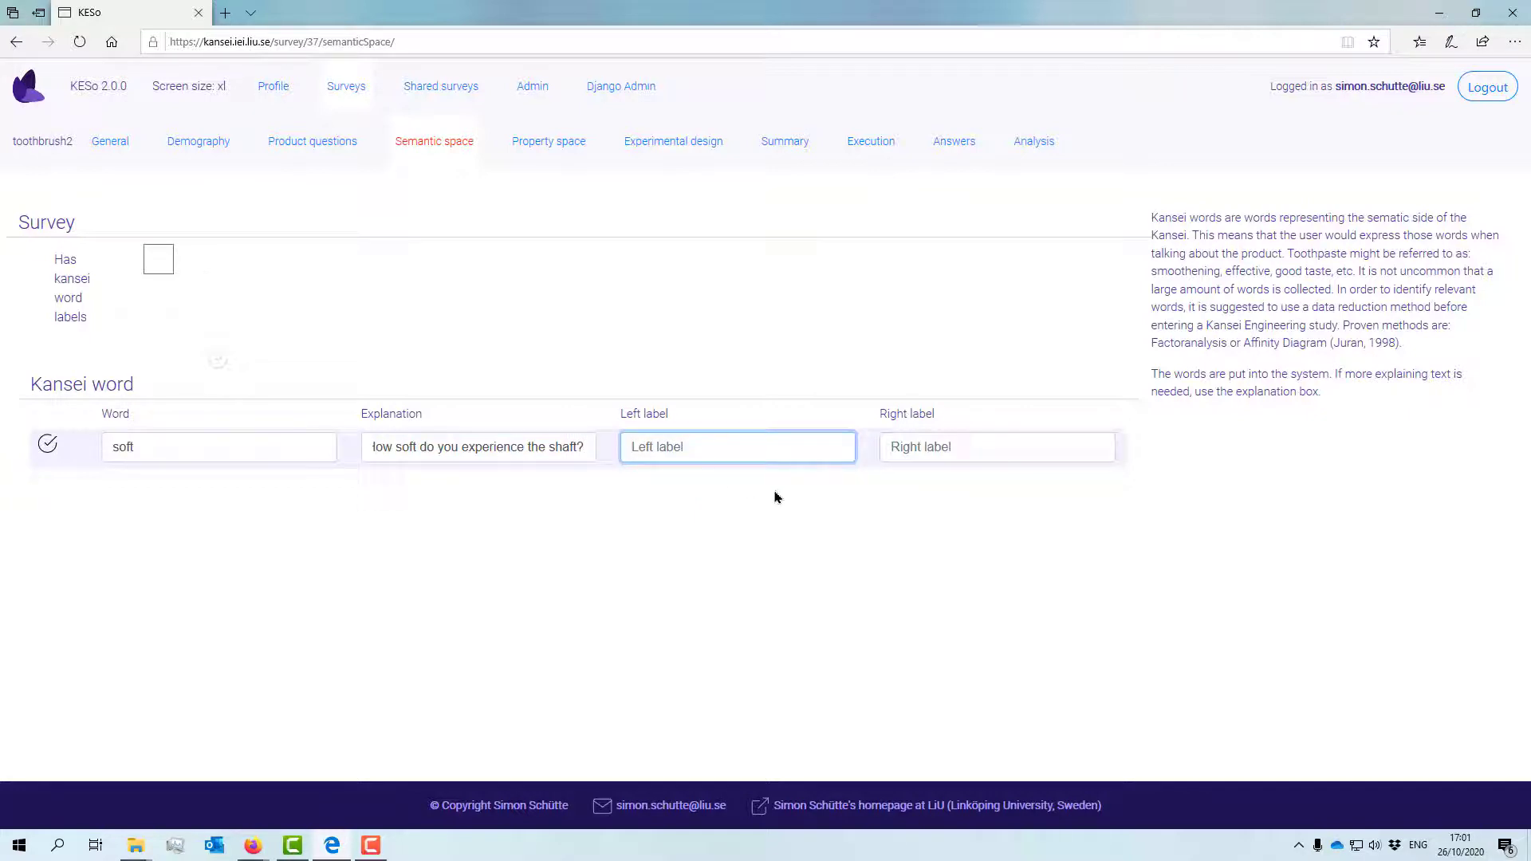
pyautogui.write('less')
pyautogui.click(927, 448)
pyautogui.write('more')
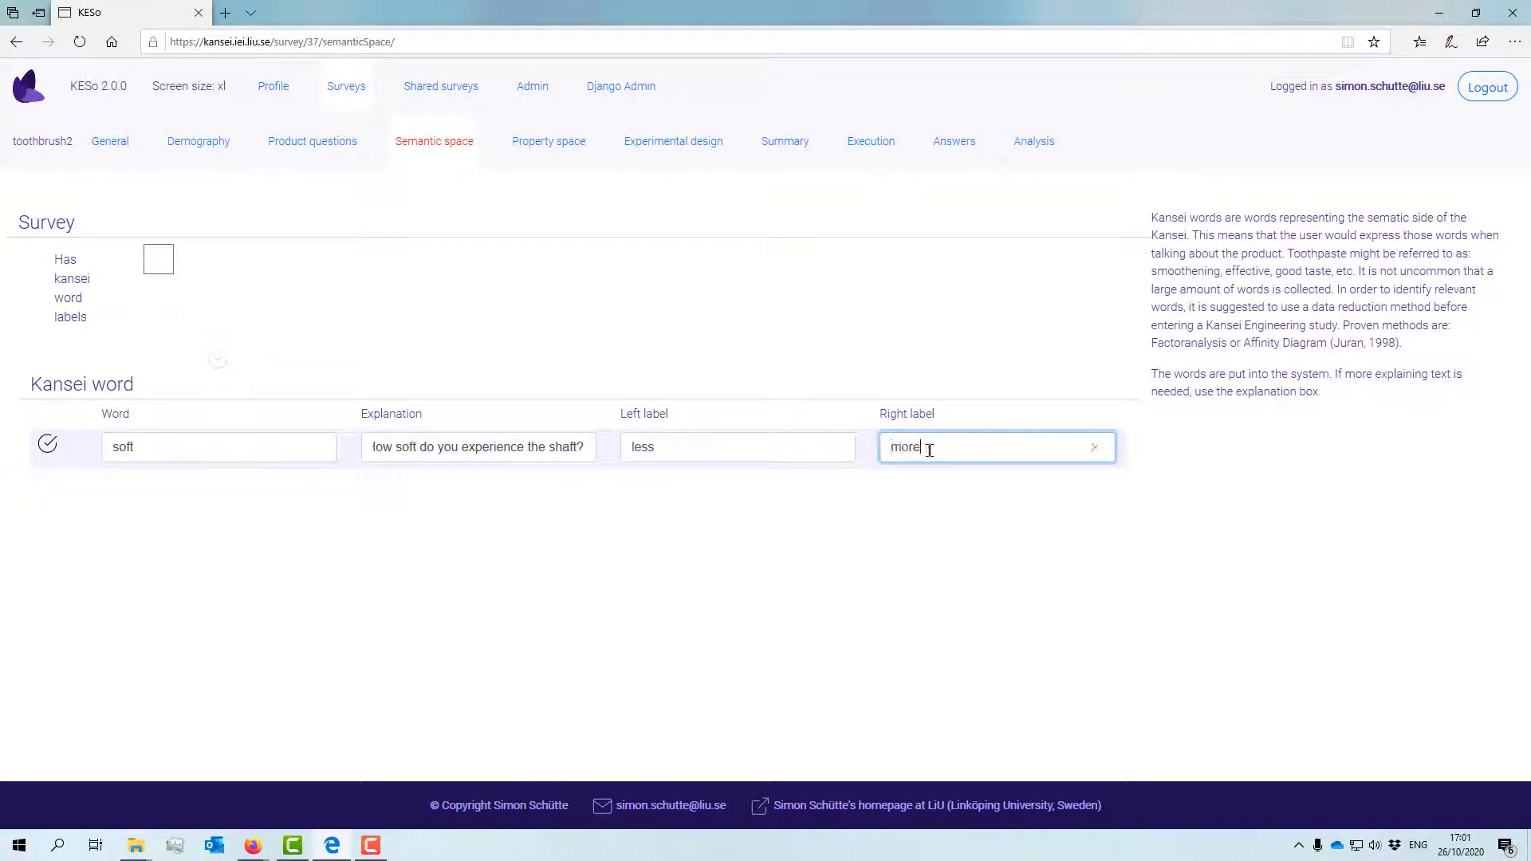
pyautogui.click(1174, 511)
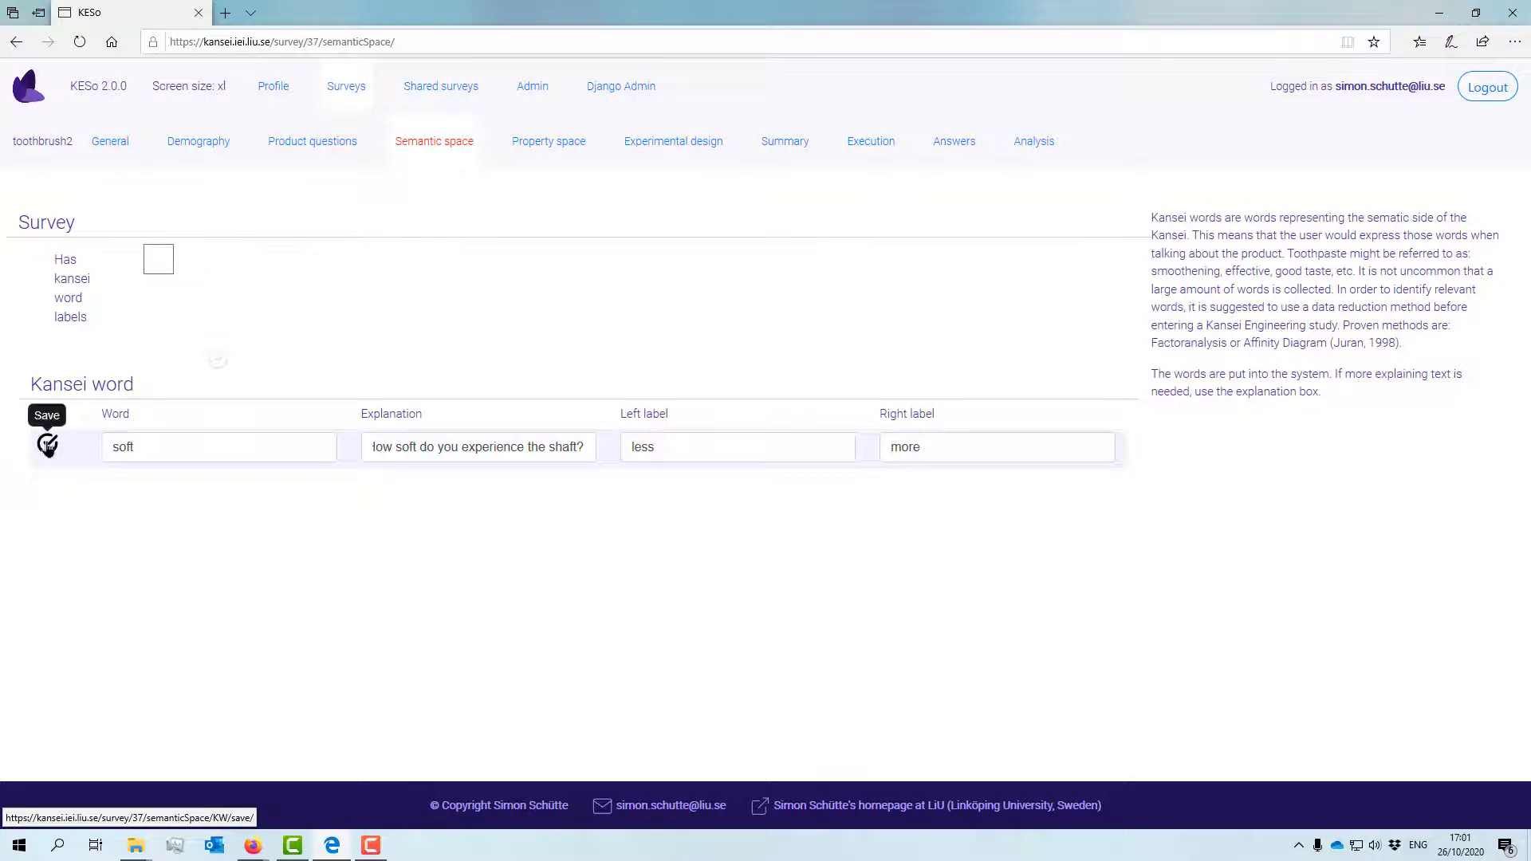
pyautogui.click(48, 445)
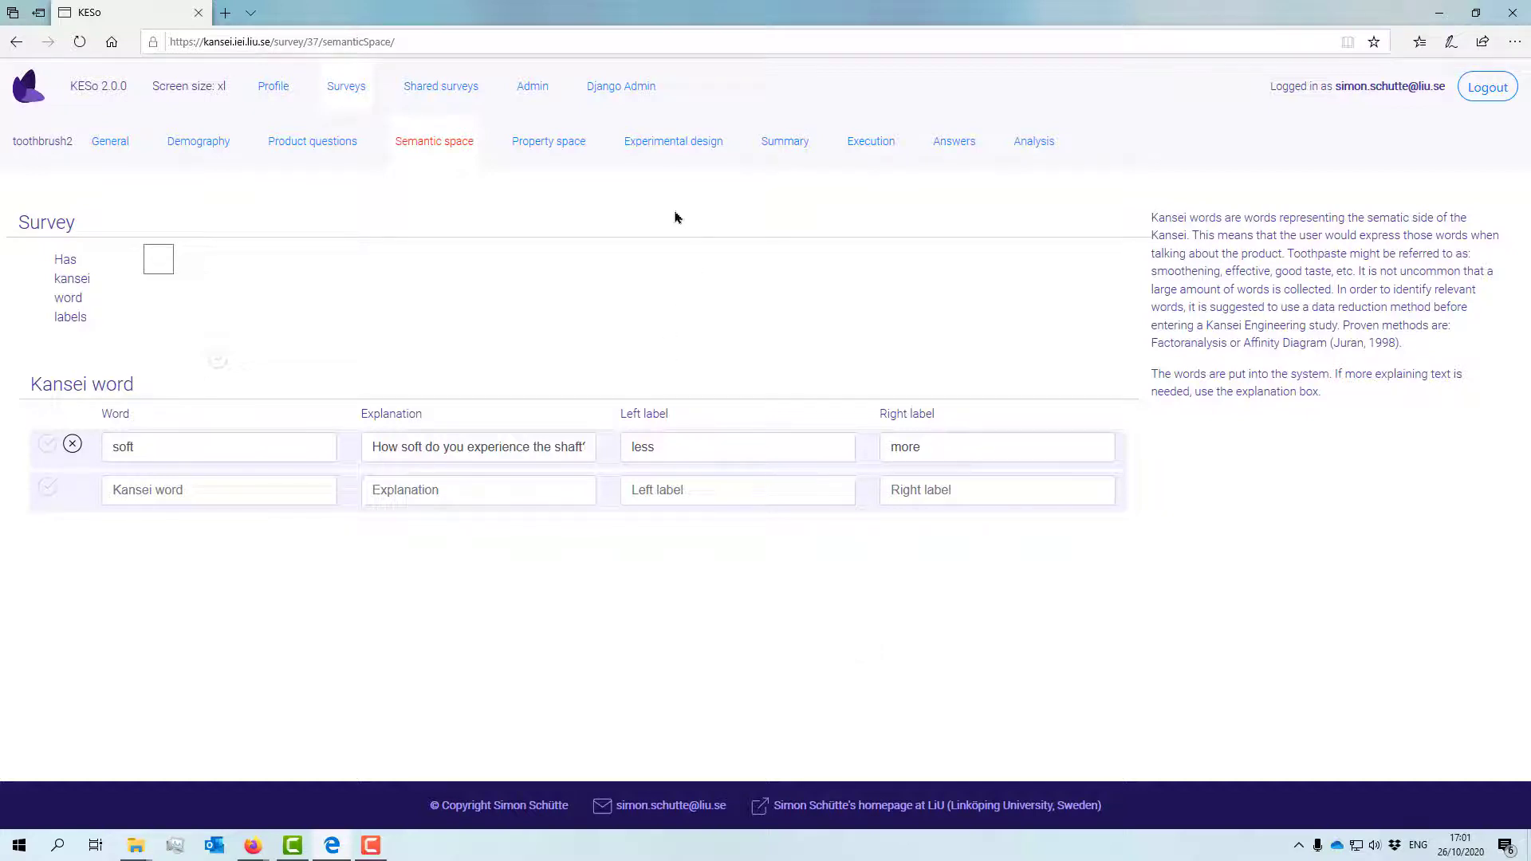
# Add the item "colour" to the survey's property space
pyautogui.click(539, 150)
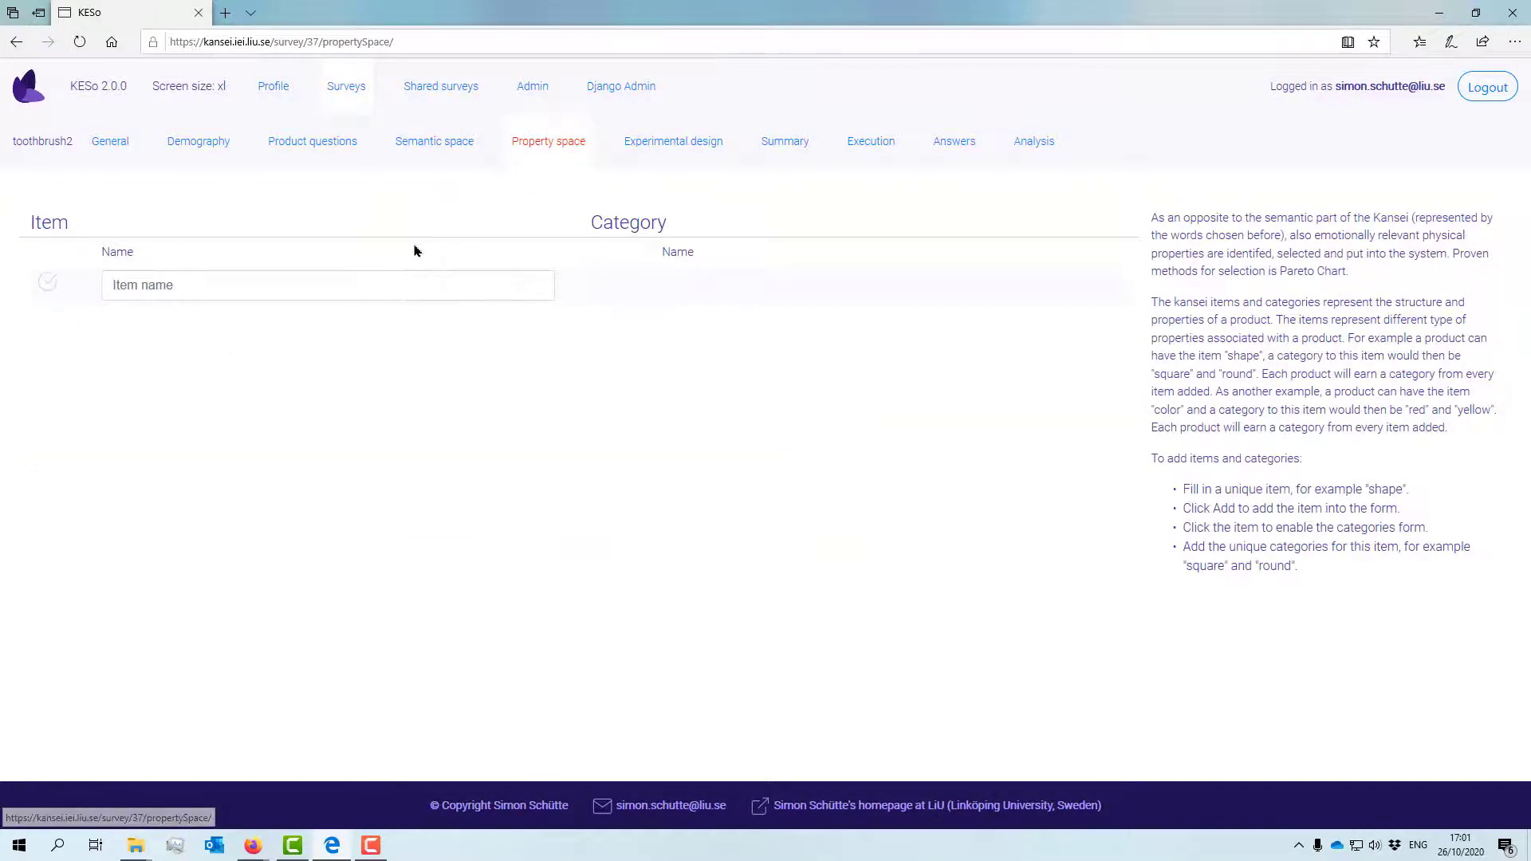
pyautogui.click(401, 289)
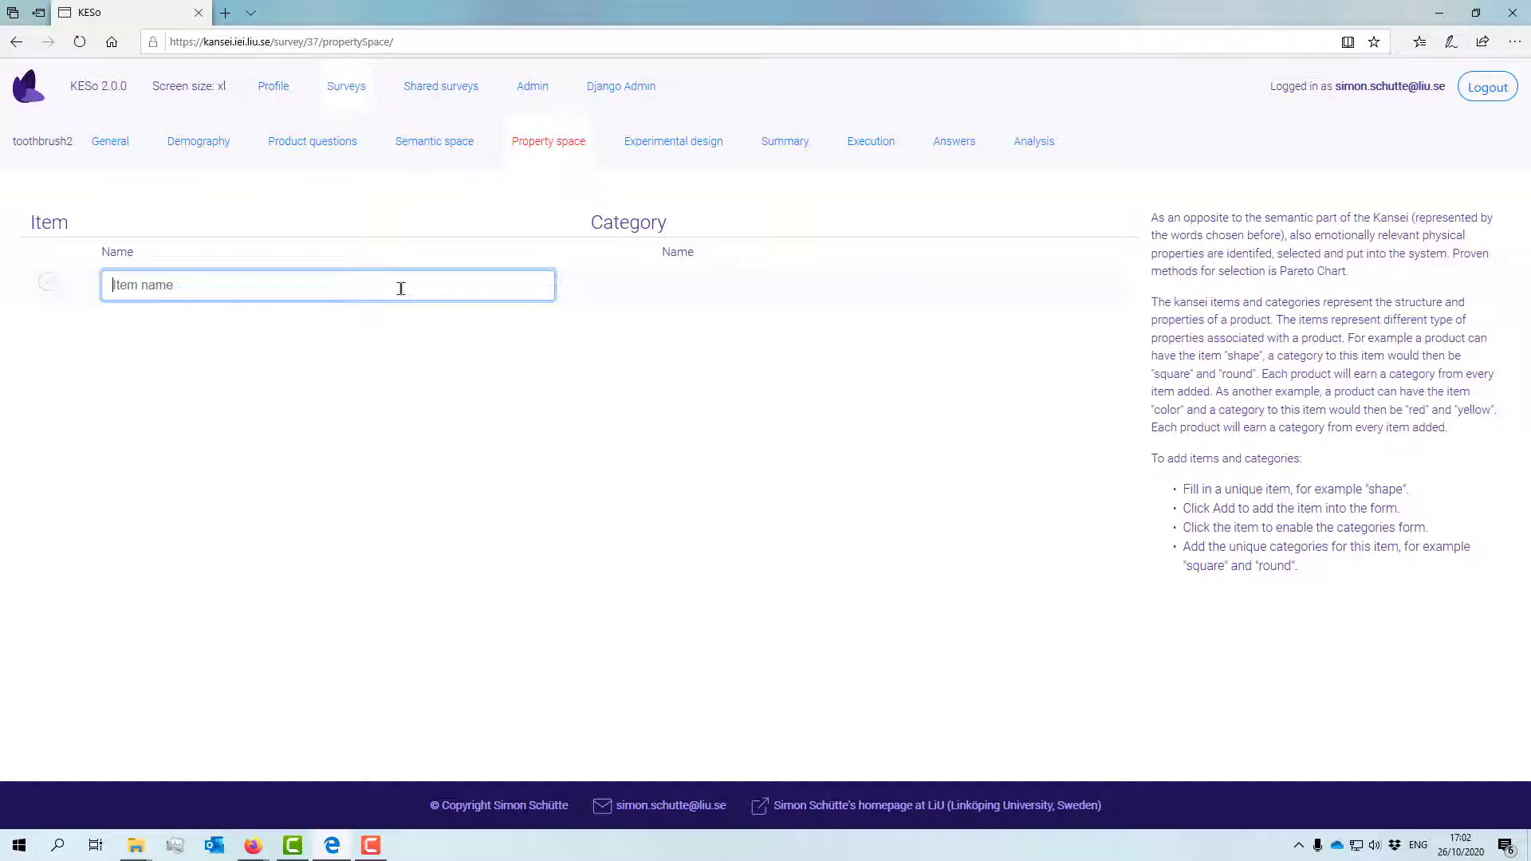
pyautogui.write('clour')
pyautogui.press('BackSpace')
pyautogui.press('BackSpace')
pyautogui.press('BackSpace')
pyautogui.press('BackSpace')
pyautogui.write('oloiur')
pyautogui.press('BackSpace')
pyautogui.press('BackSpace')
pyautogui.write('u')
pyautogui.click(48, 283)
# Add the categories "white" and "blue" to the colour item
pyautogui.click(763, 293)
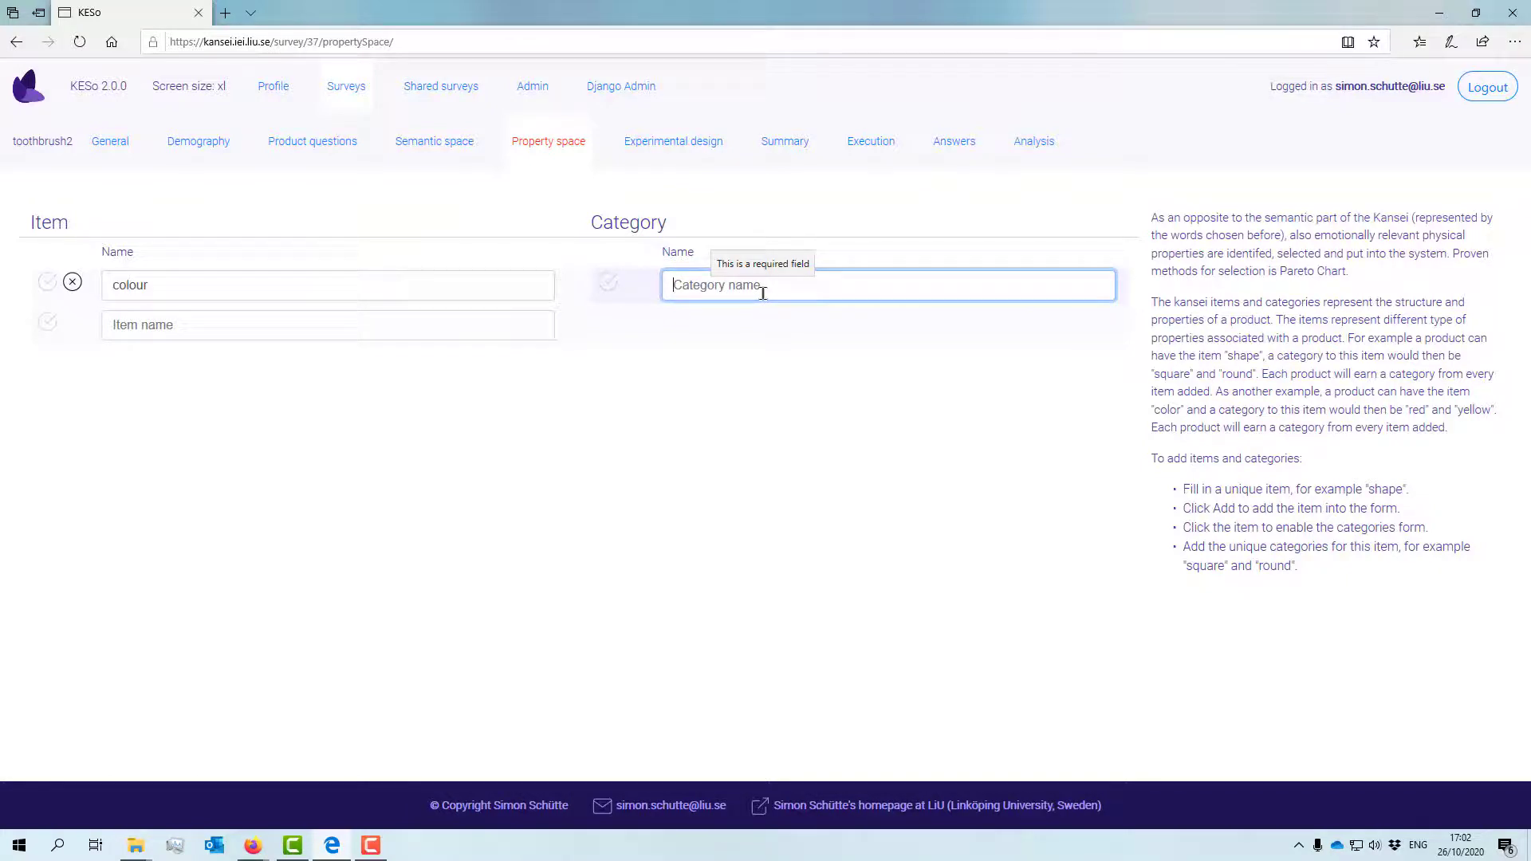
pyautogui.write('wh')
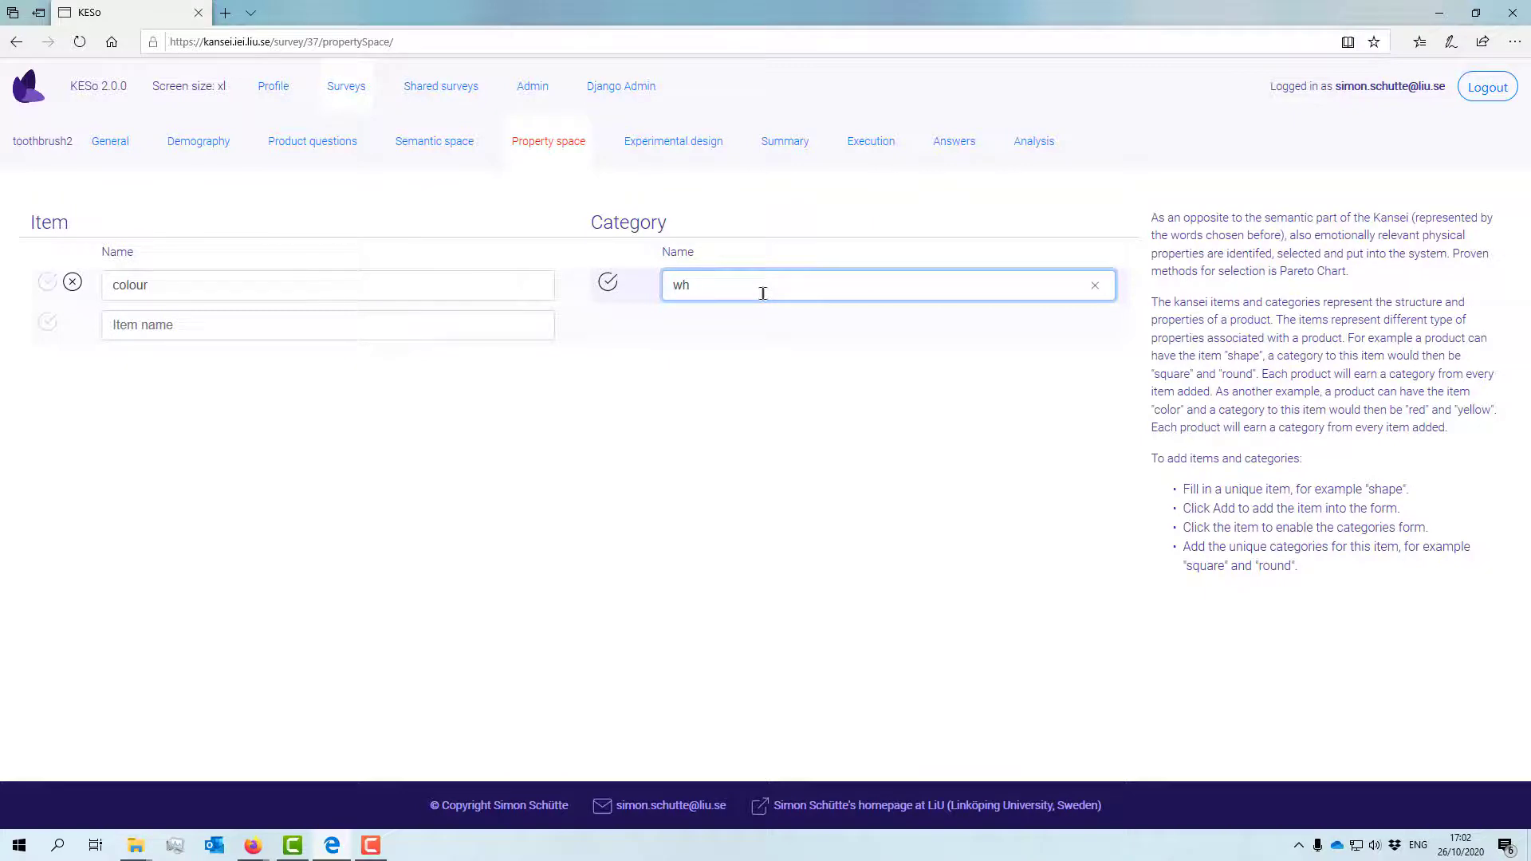
pyautogui.write('ite')
pyautogui.press('Return')
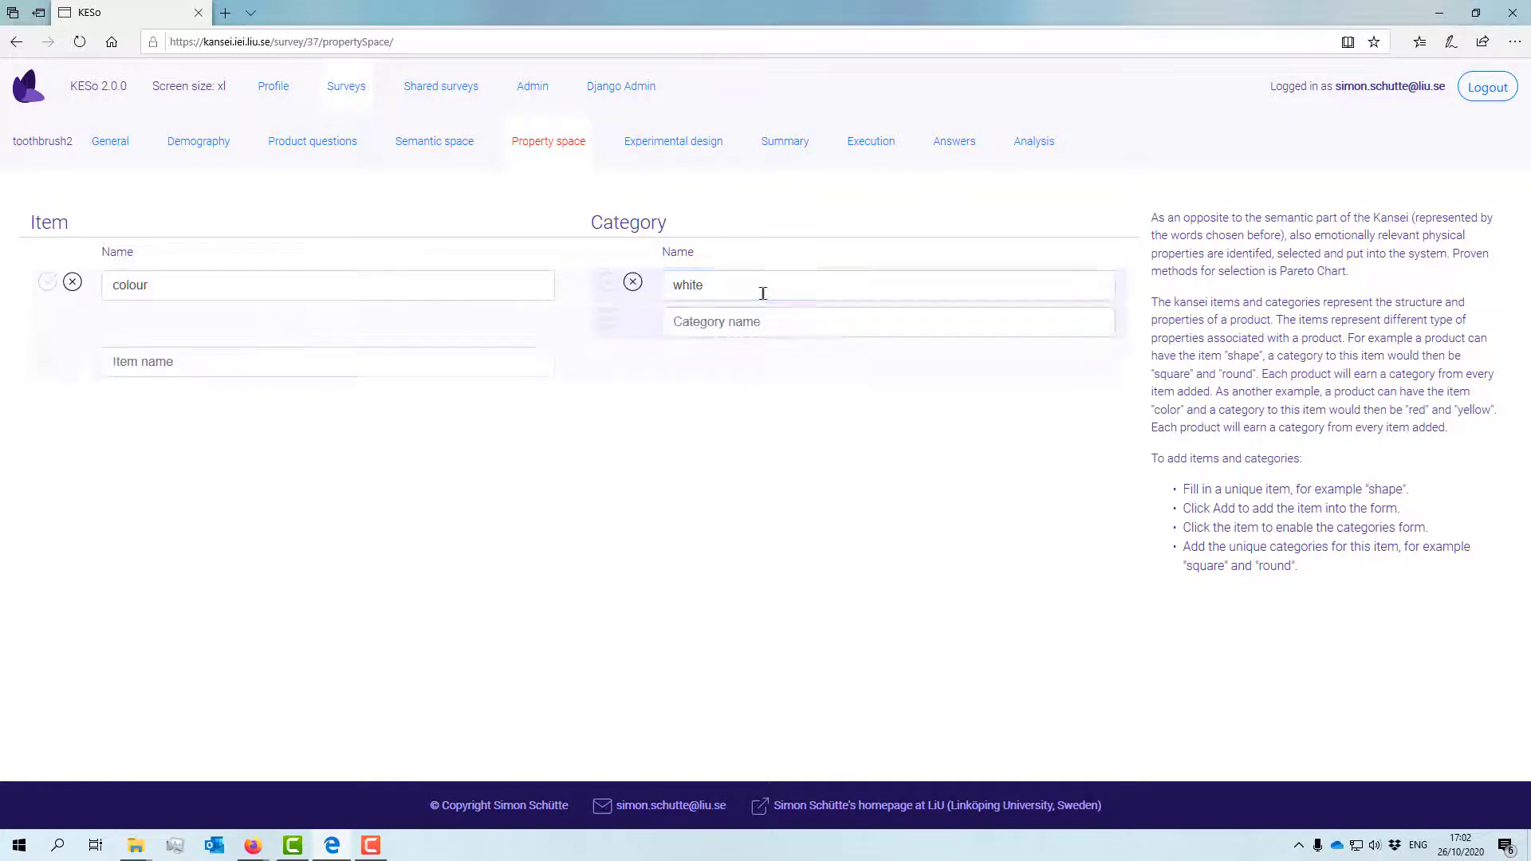
pyautogui.click(827, 331)
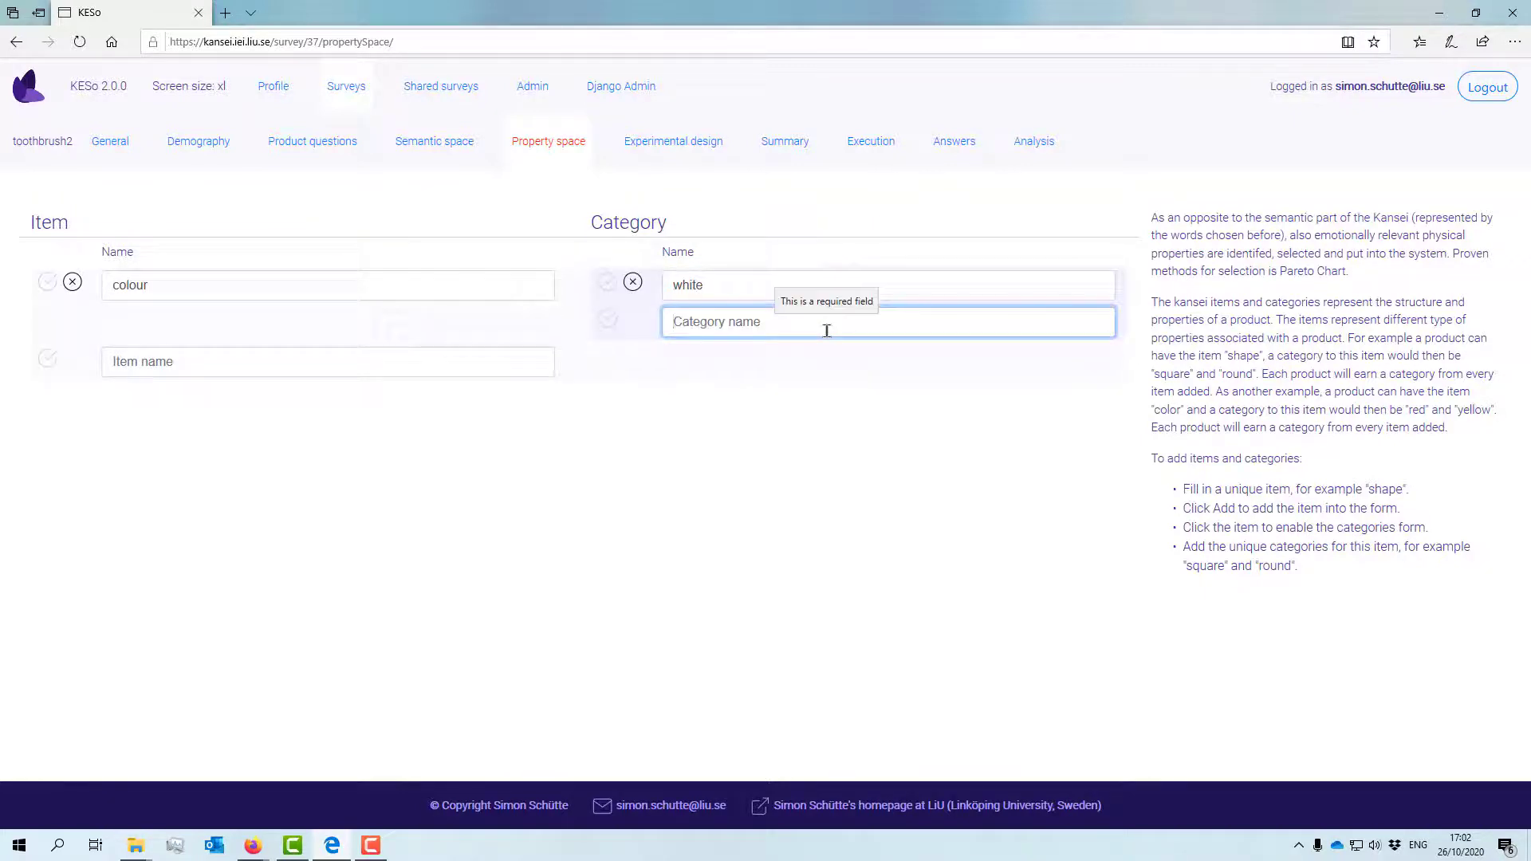
pyautogui.write('blue')
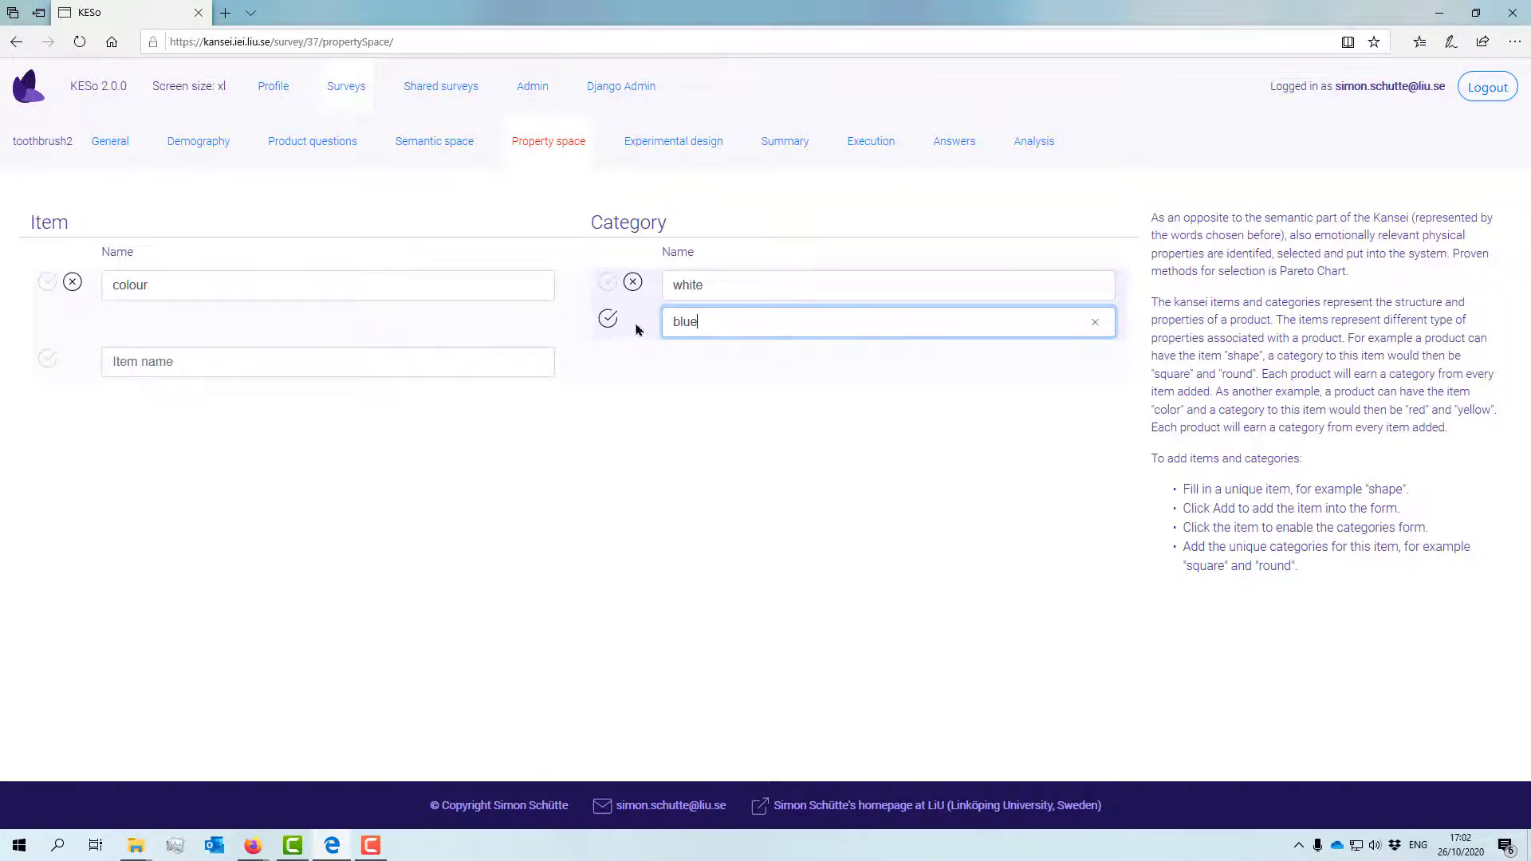
pyautogui.click(608, 318)
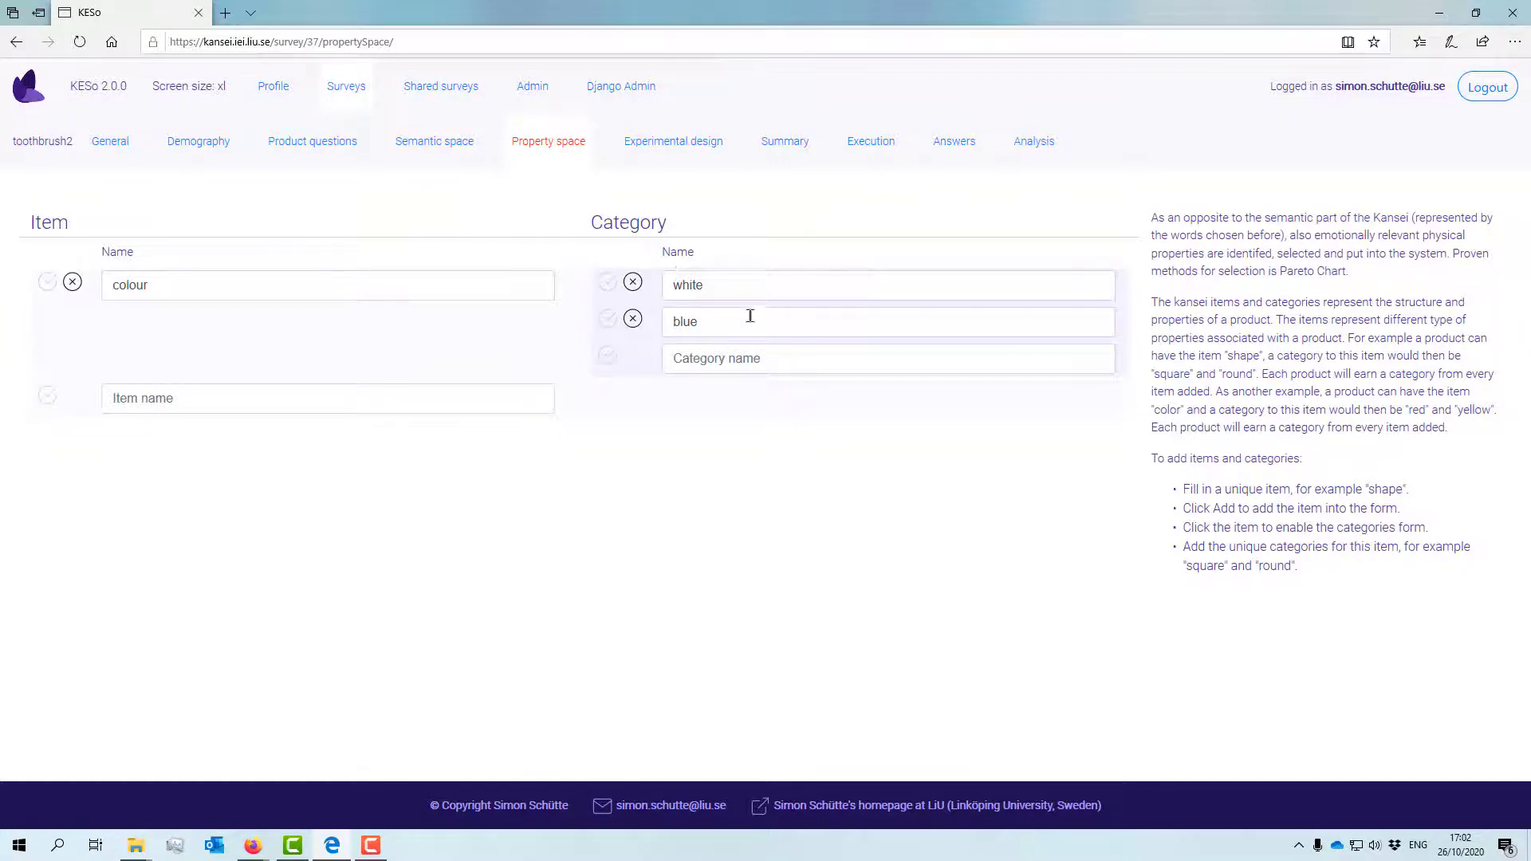
# Add "propulsion" as the second item in the property space
pyautogui.click(256, 402)
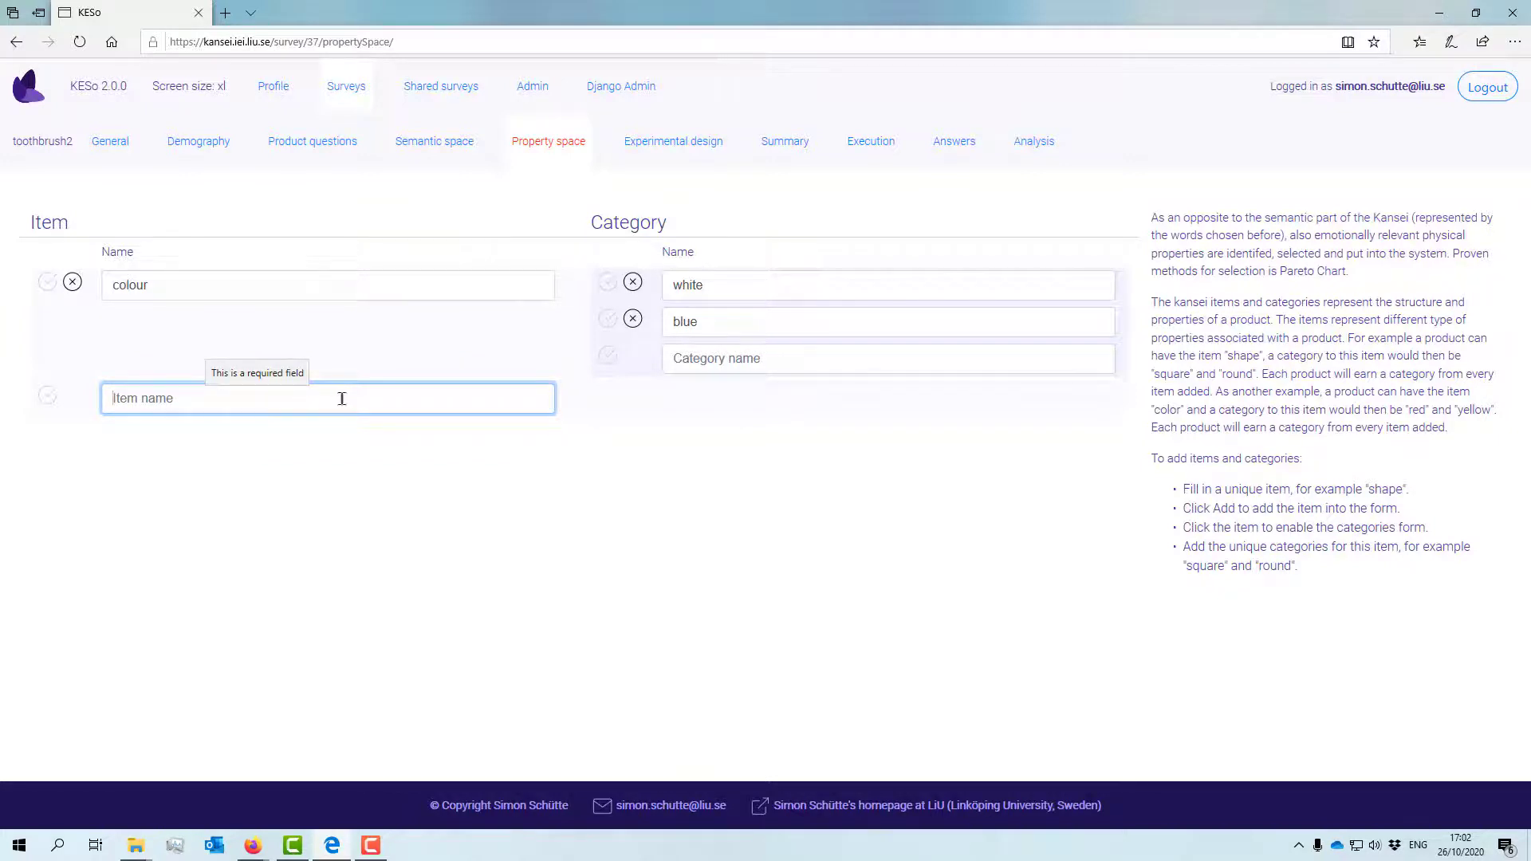
pyautogui.write('p')
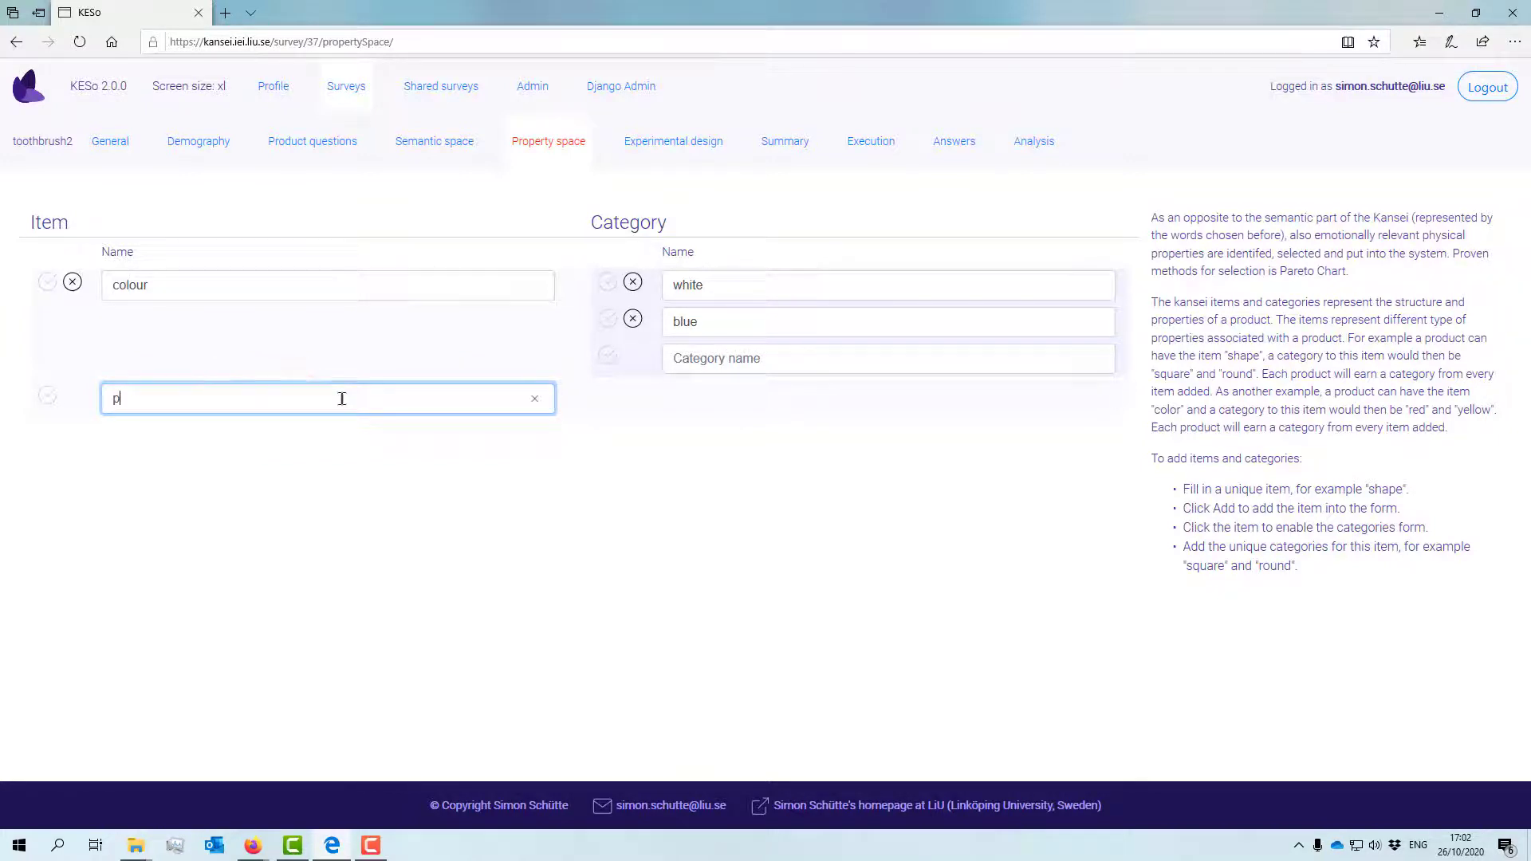
pyautogui.write('ropulsion')
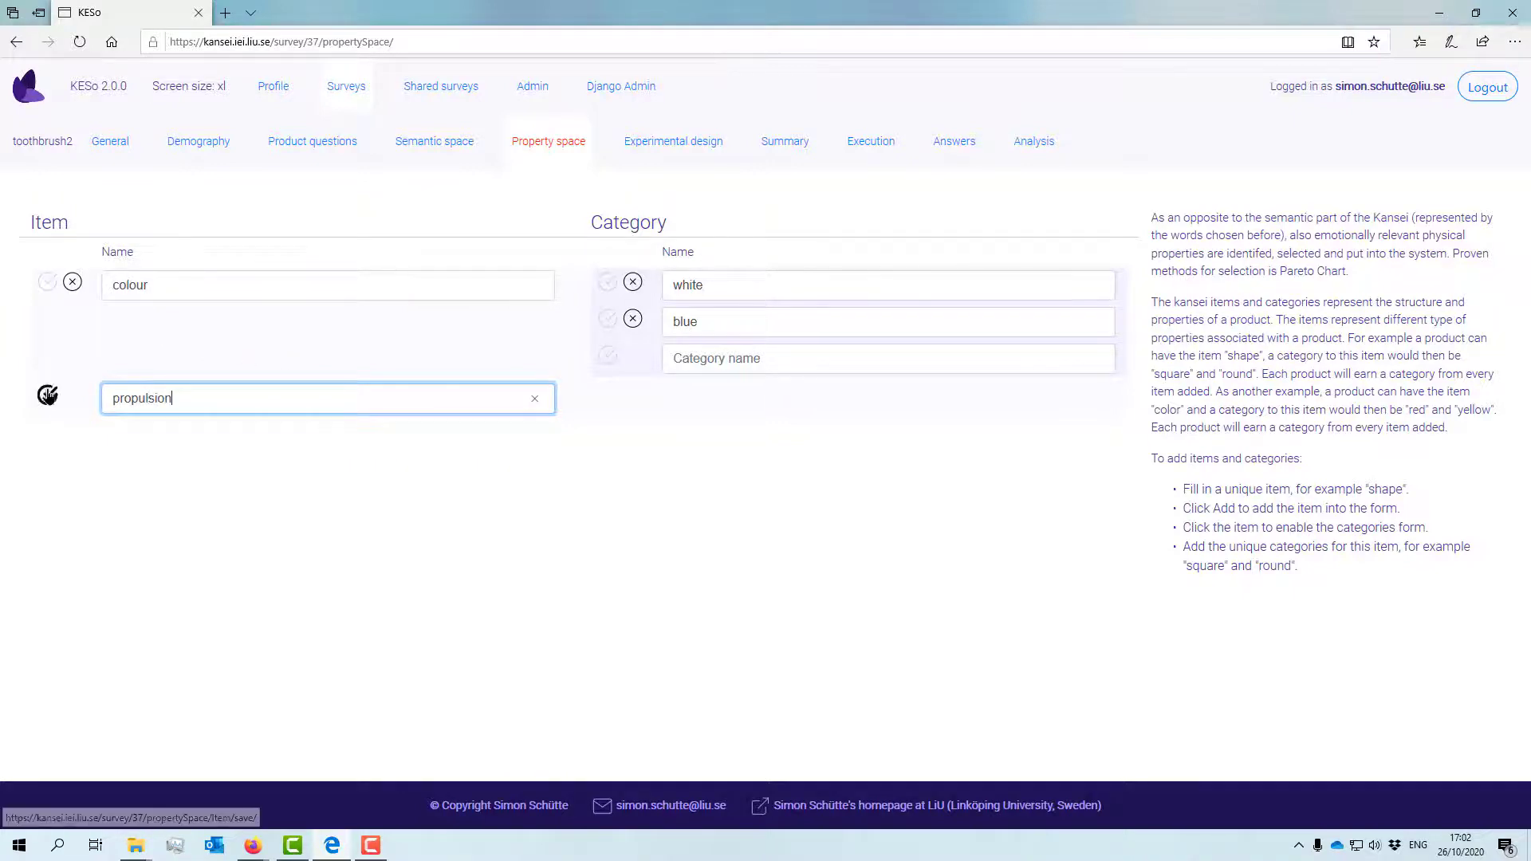
pyautogui.click(48, 395)
# Add "manual" as the first category of the propulsion item
pyautogui.click(728, 396)
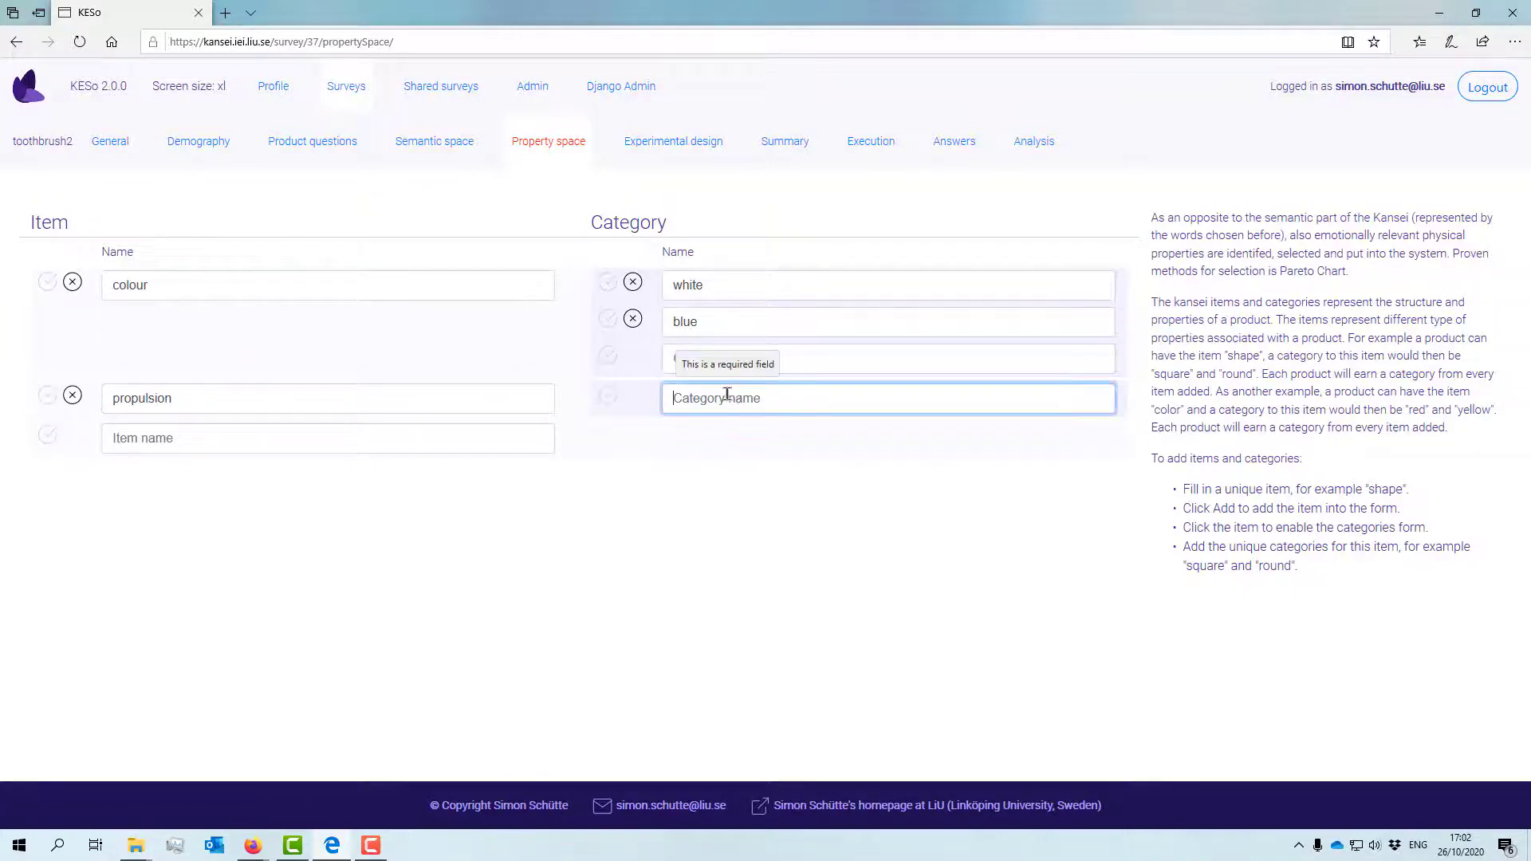
pyautogui.write('mam')
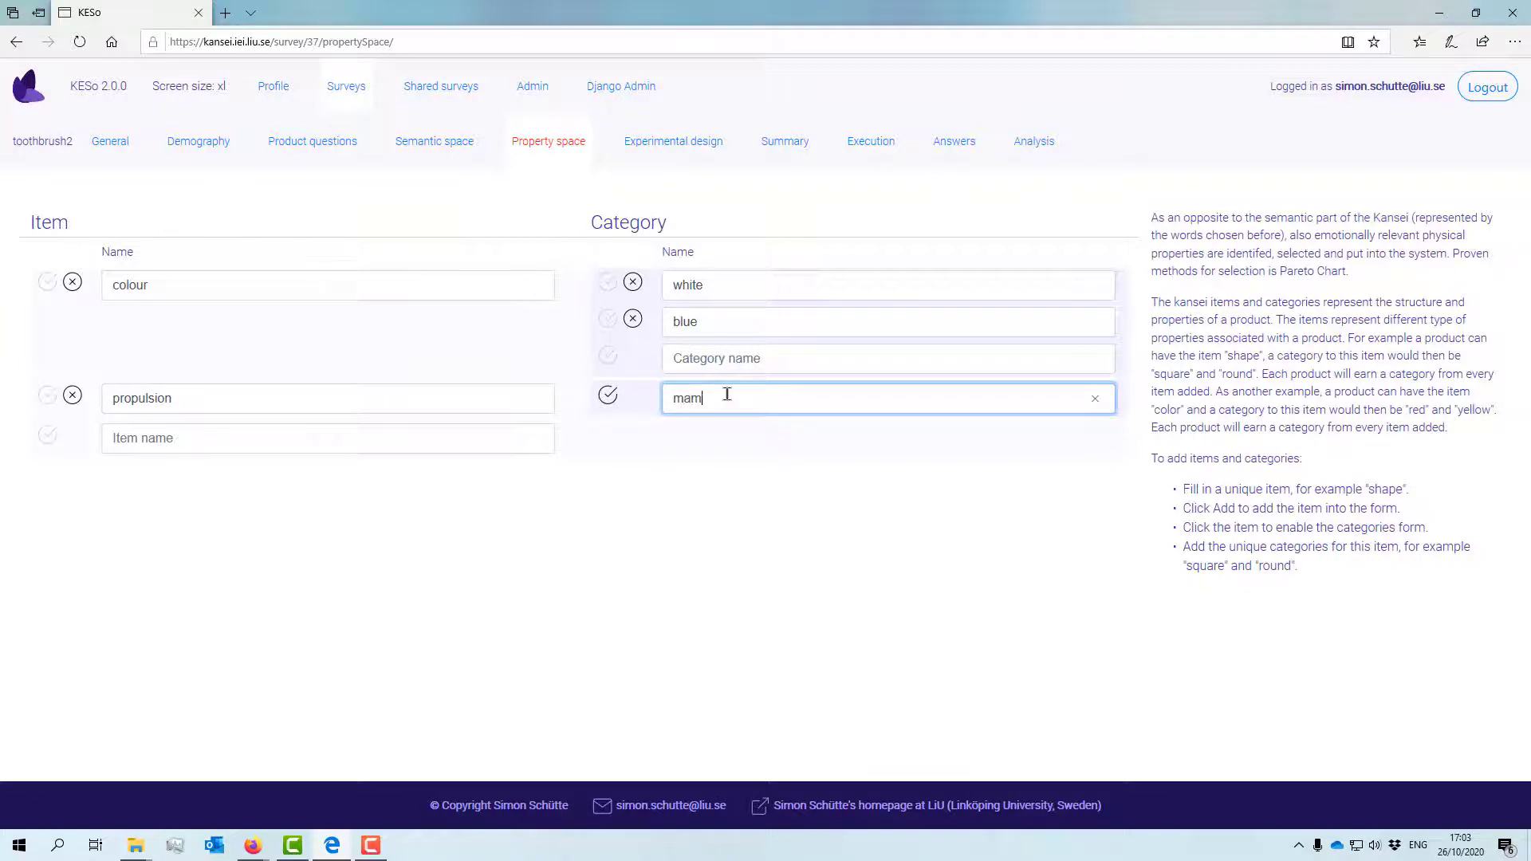
pyautogui.press('BackSpace')
pyautogui.write('nual')
pyautogui.press('Return')
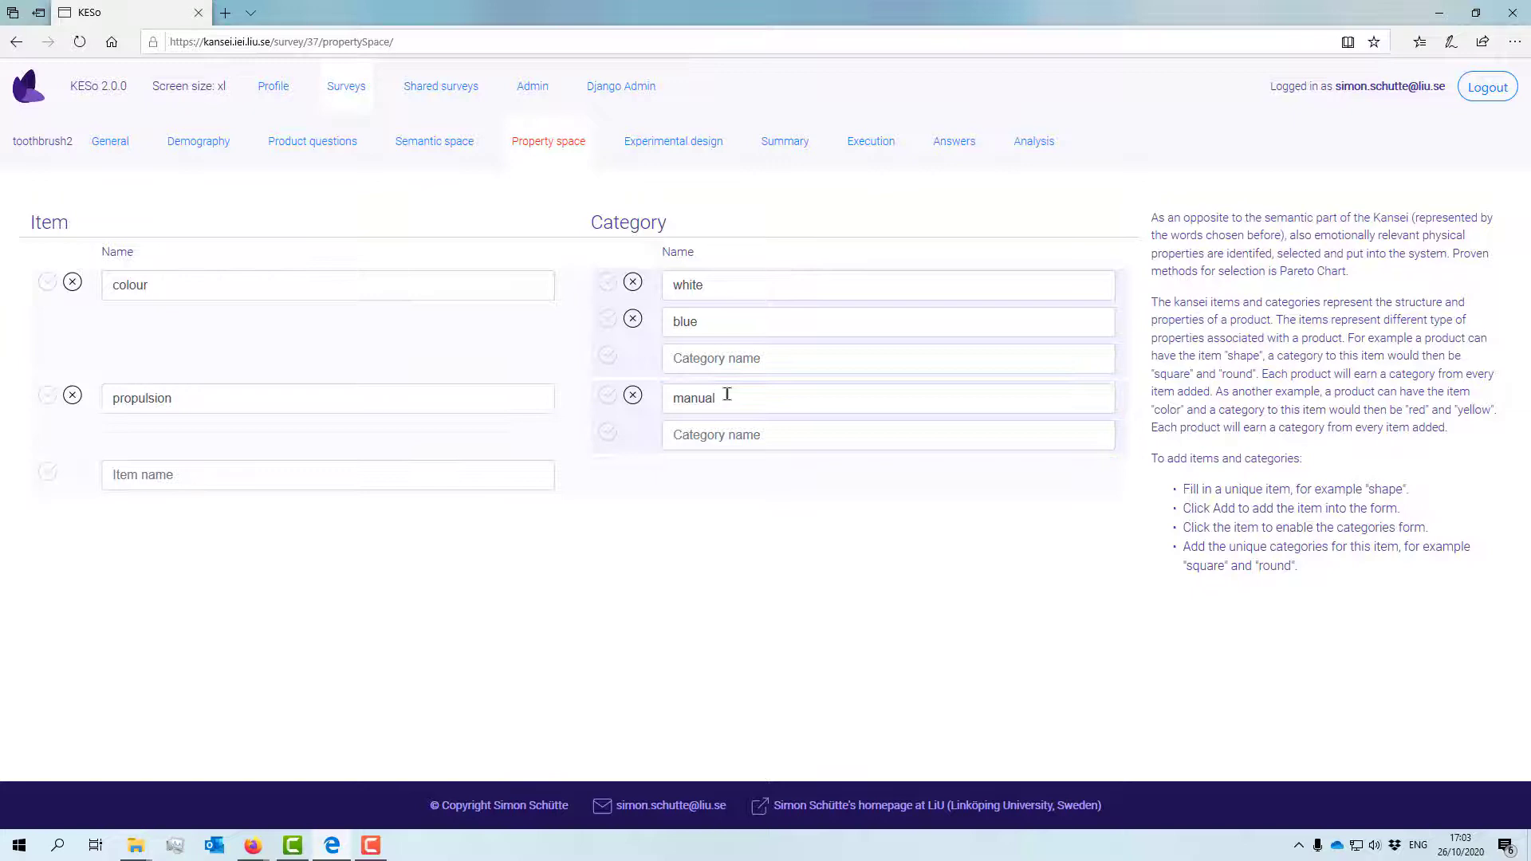
# Add "electric" as the second category of the propulsion item
pyautogui.click(764, 428)
pyautogui.write('electtr')
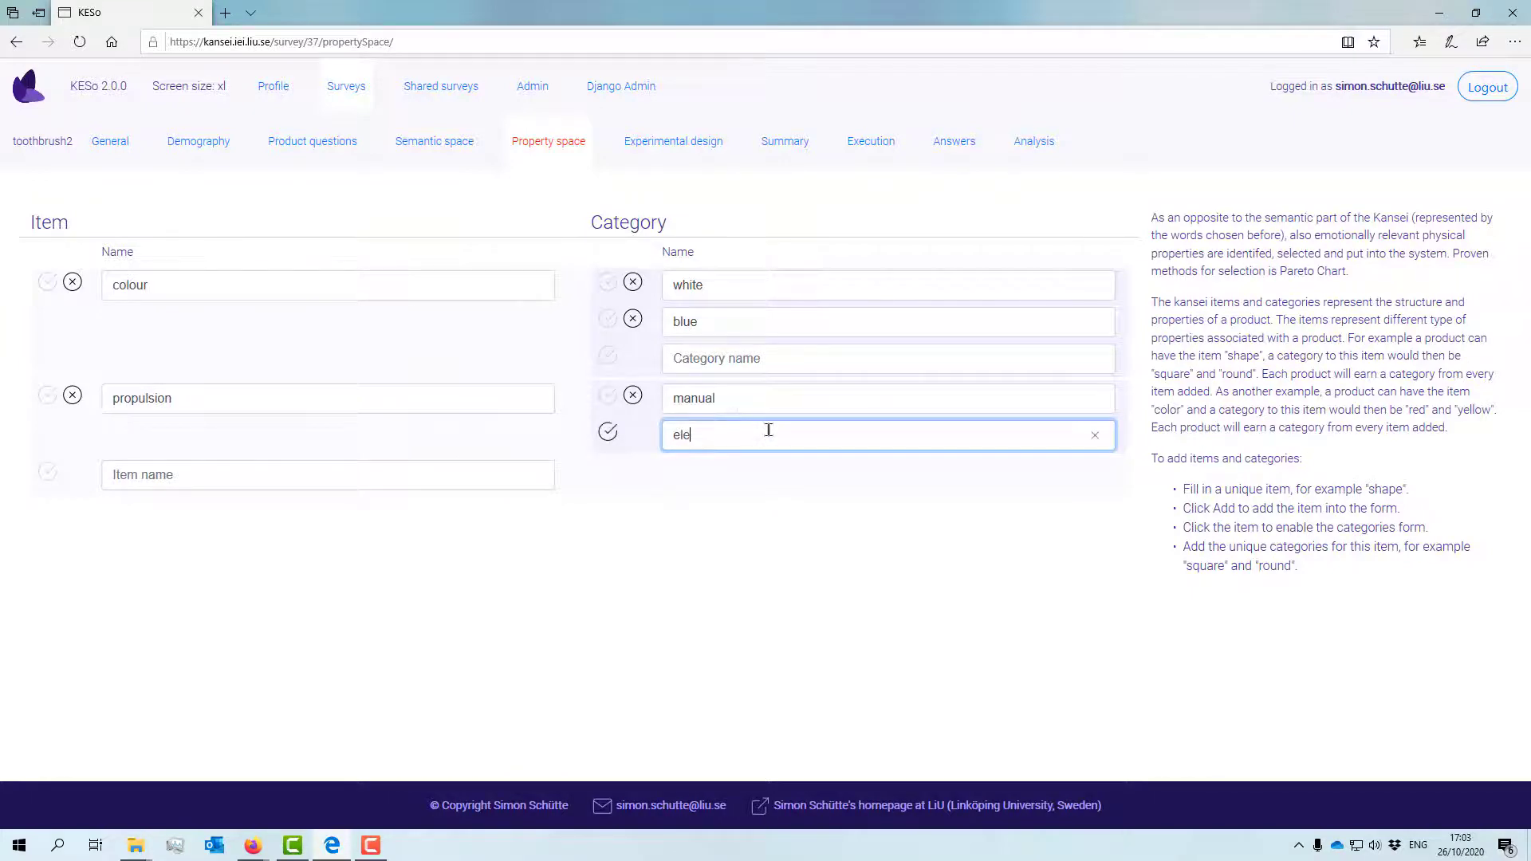
pyautogui.press('BackSpace')
pyautogui.write('tr')
pyautogui.press('BackSpace')
pyautogui.press('BackSpace')
pyautogui.write('ric')
pyautogui.press('Return')
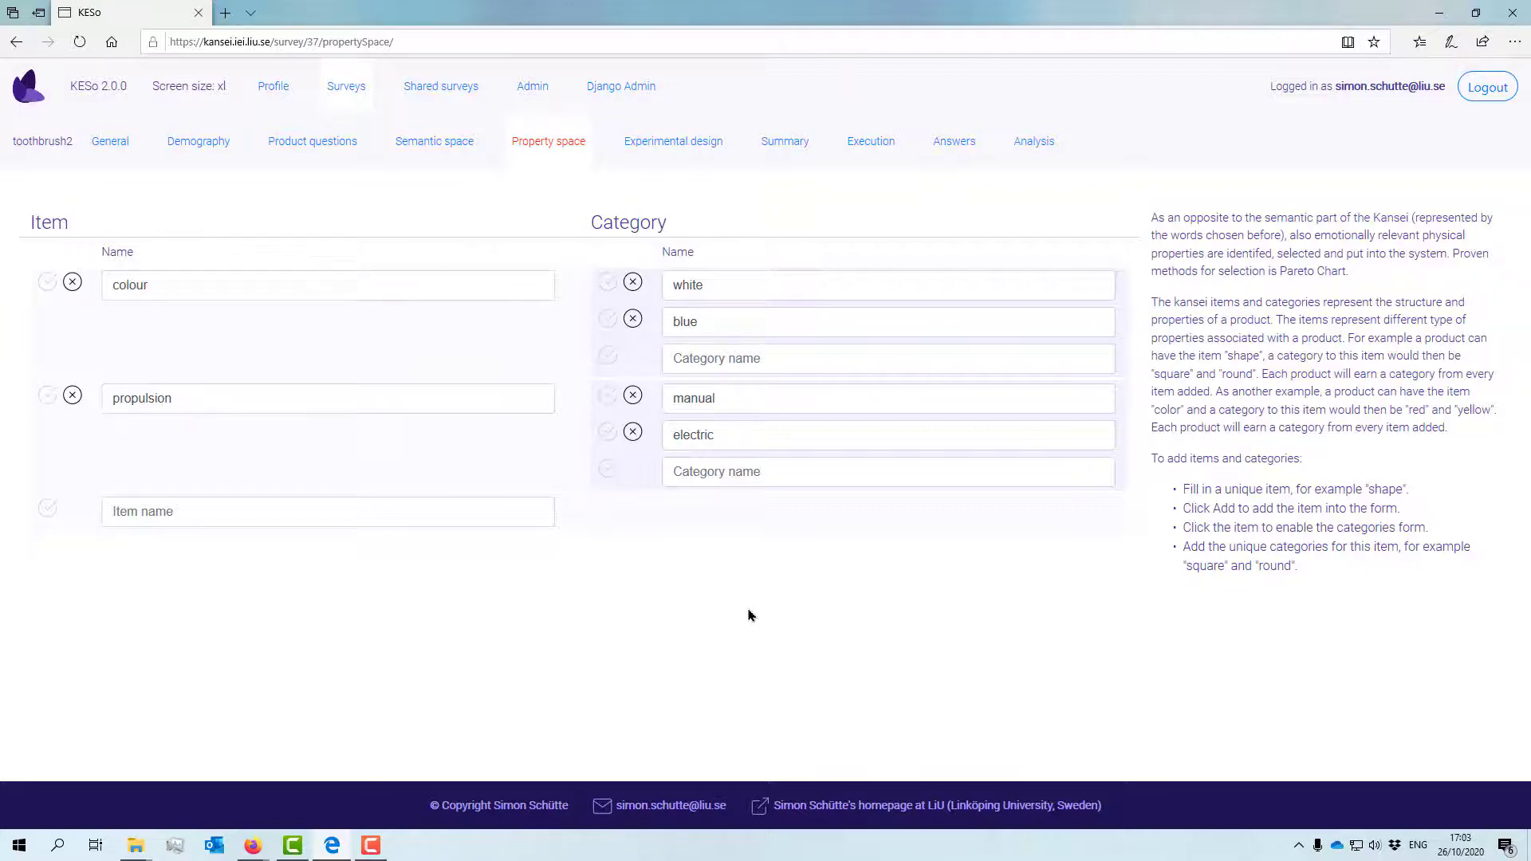
# Generate the full factorial experiment in the experimental design and rename the white manual product as "product 1"
pyautogui.click(679, 150)
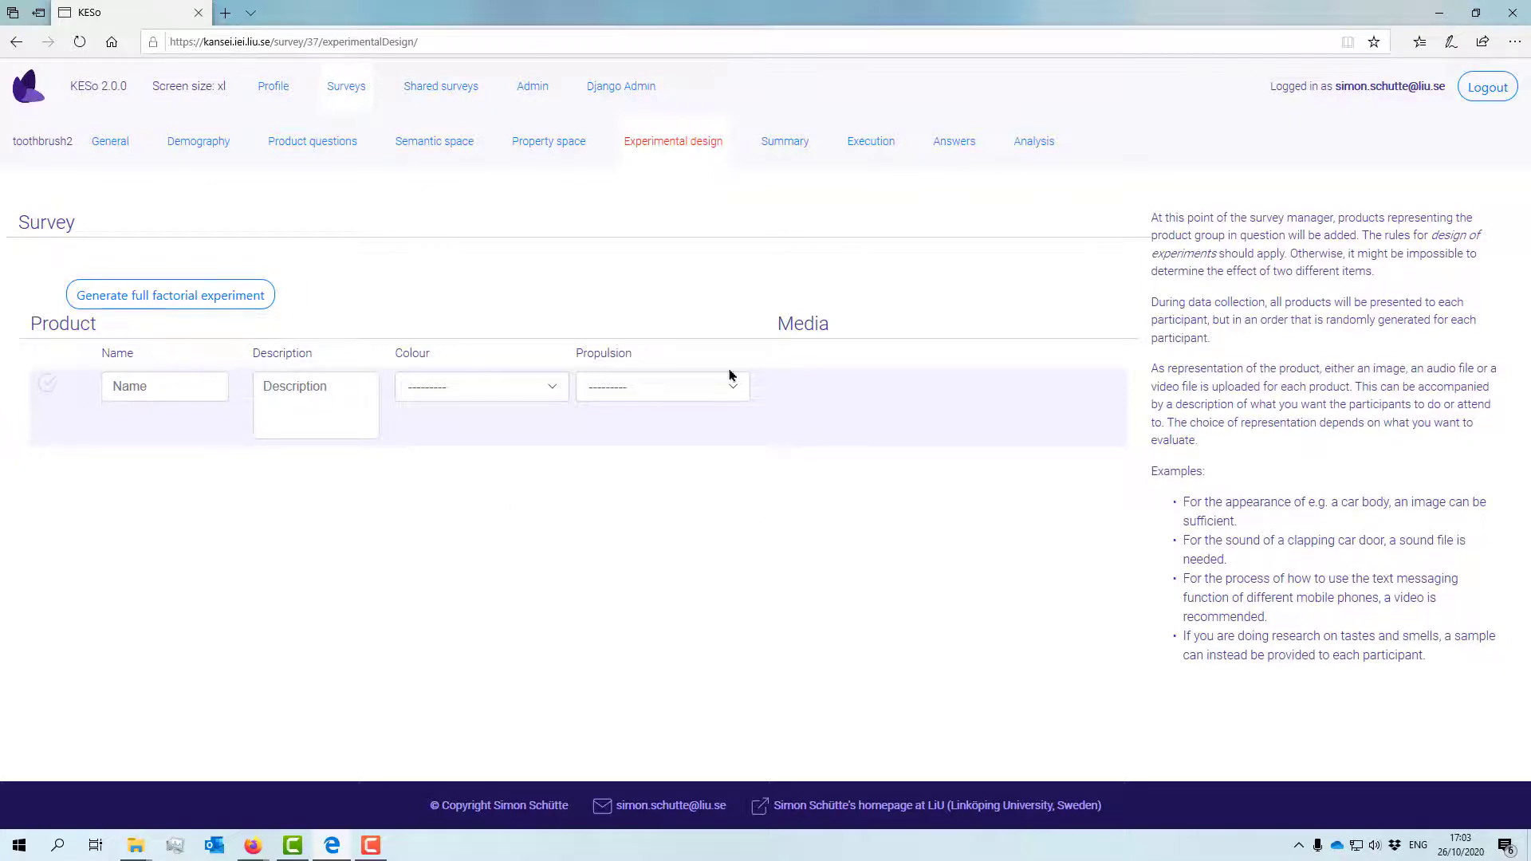
pyautogui.click(233, 297)
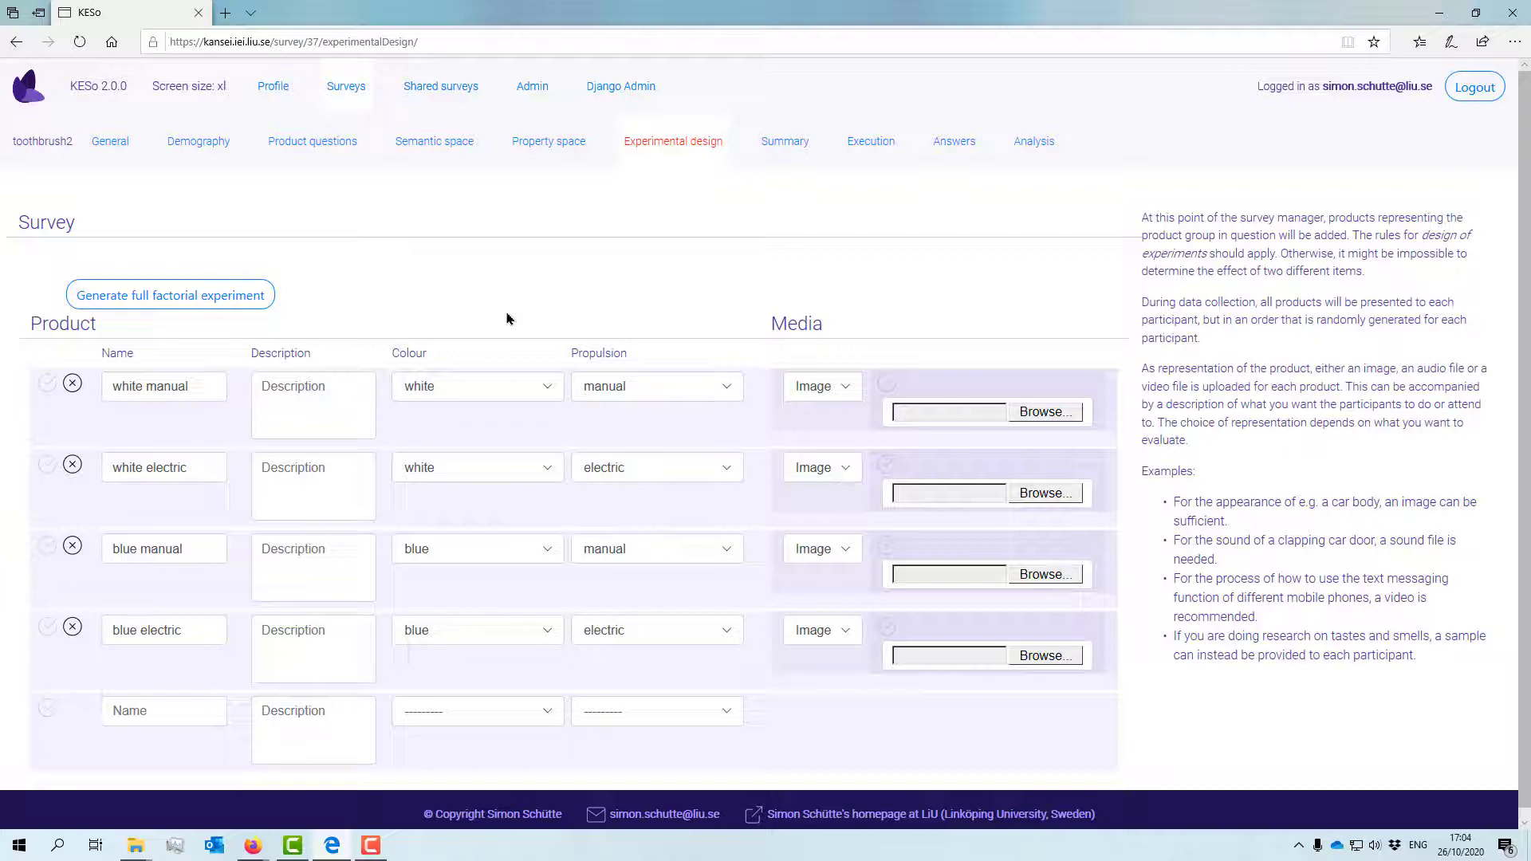
pyautogui.tripleClick(194, 389)
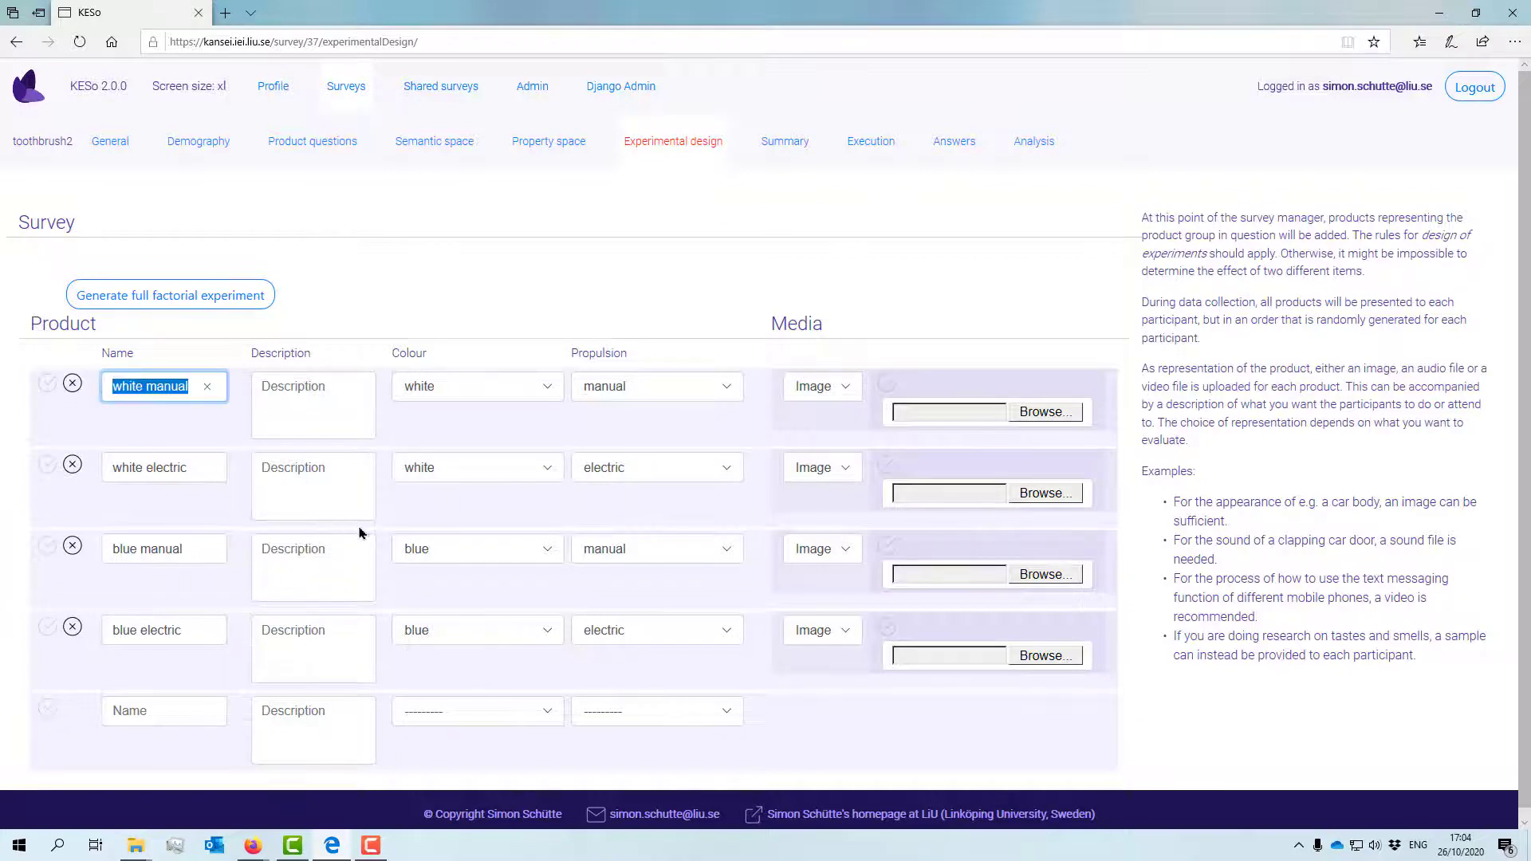
pyautogui.write('product 1')
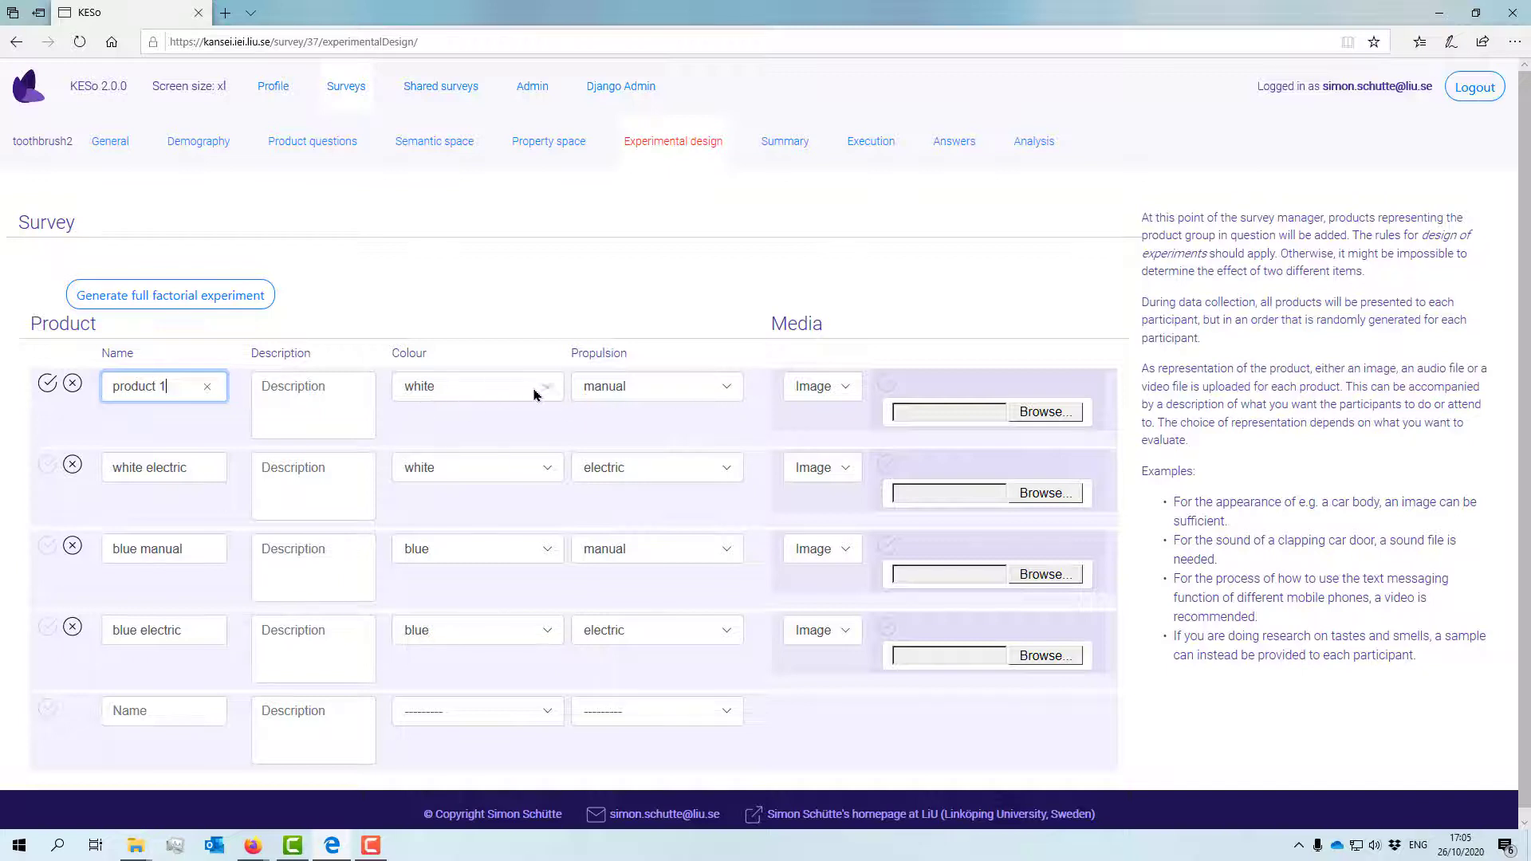
# Attach the image produkt1.jpg from the desktop folder "tandborste bilder" to product 1 and save both the image and the product
pyautogui.click(844, 390)
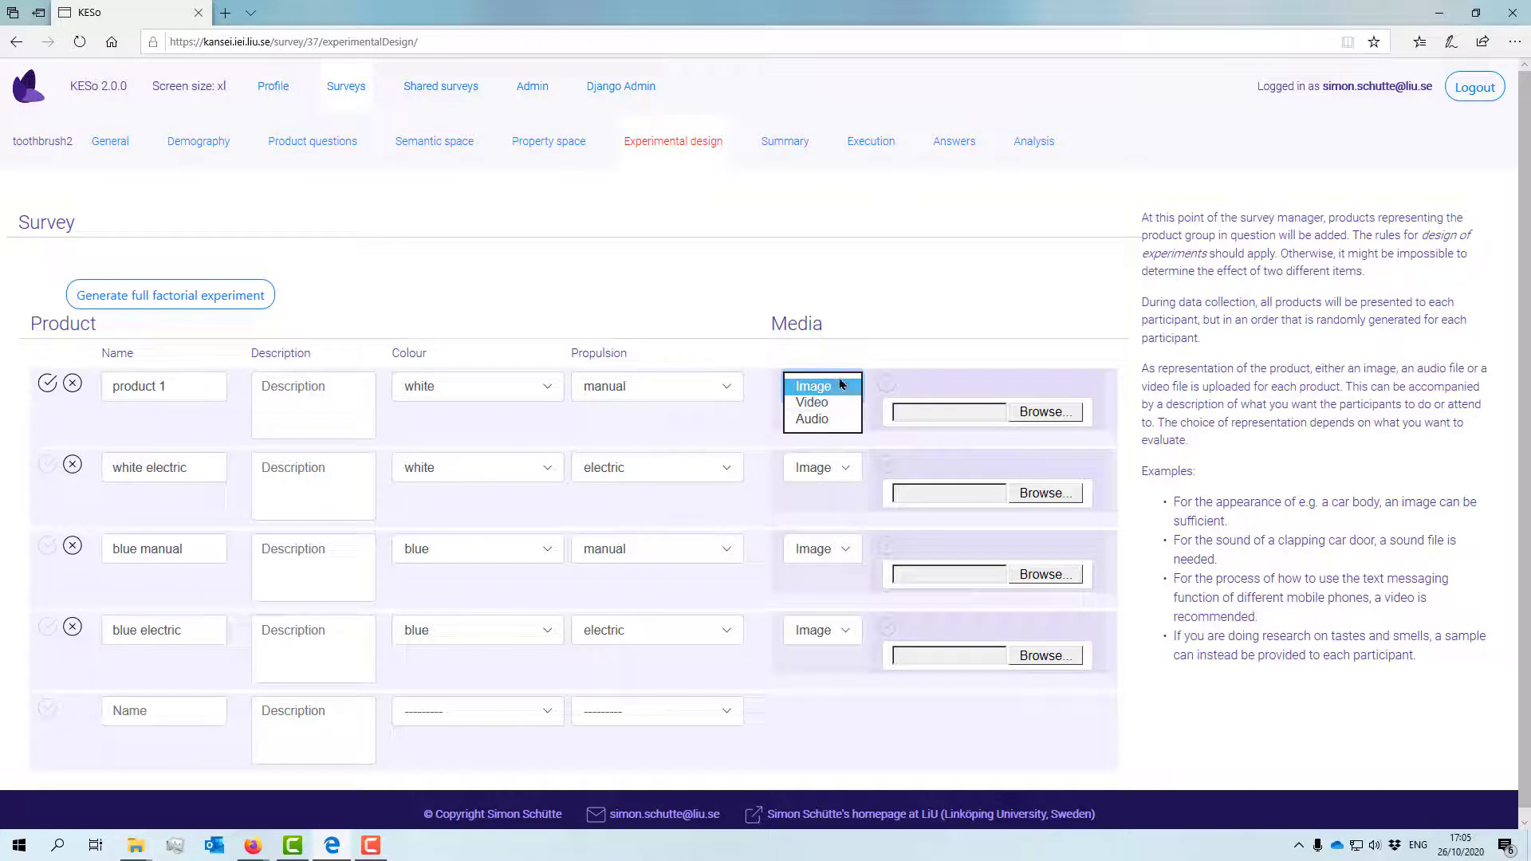
pyautogui.click(1056, 416)
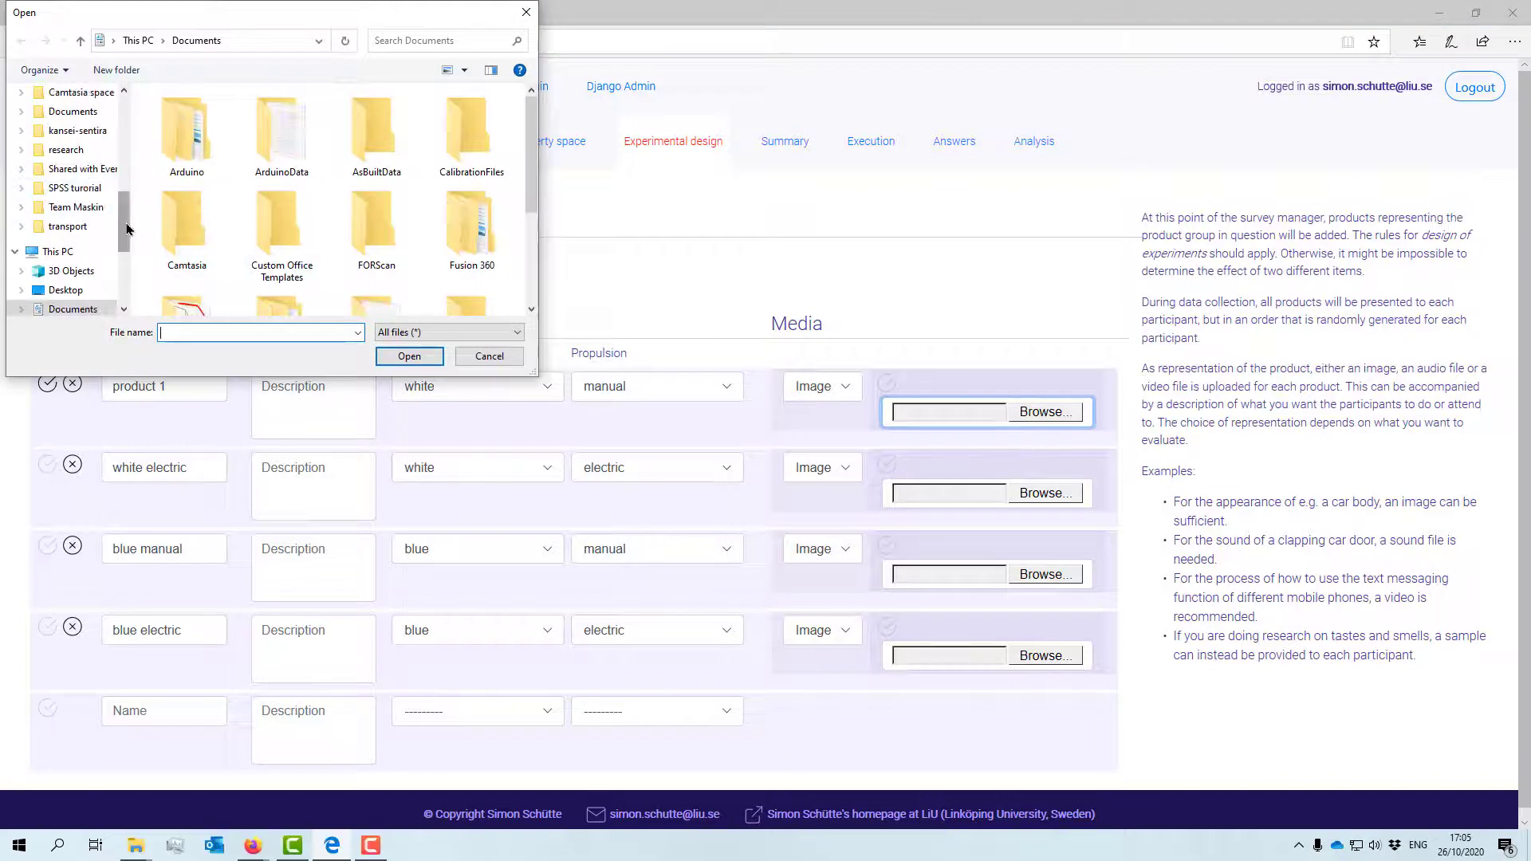
pyautogui.moveTo(120, 212); pyautogui.dragTo(120, 98)
pyautogui.click(77, 125)
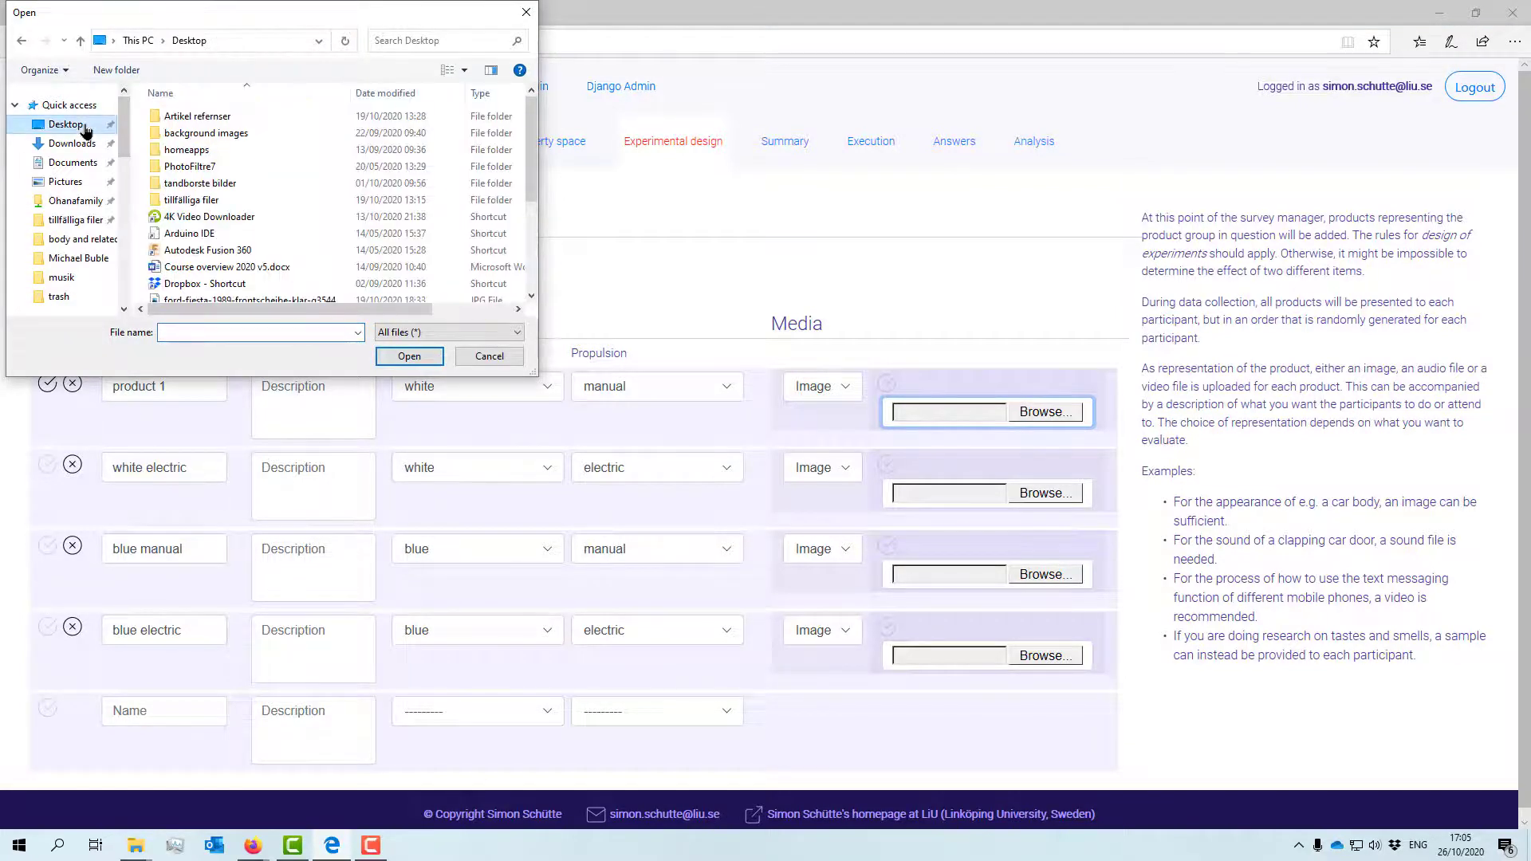
pyautogui.doubleClick(237, 183)
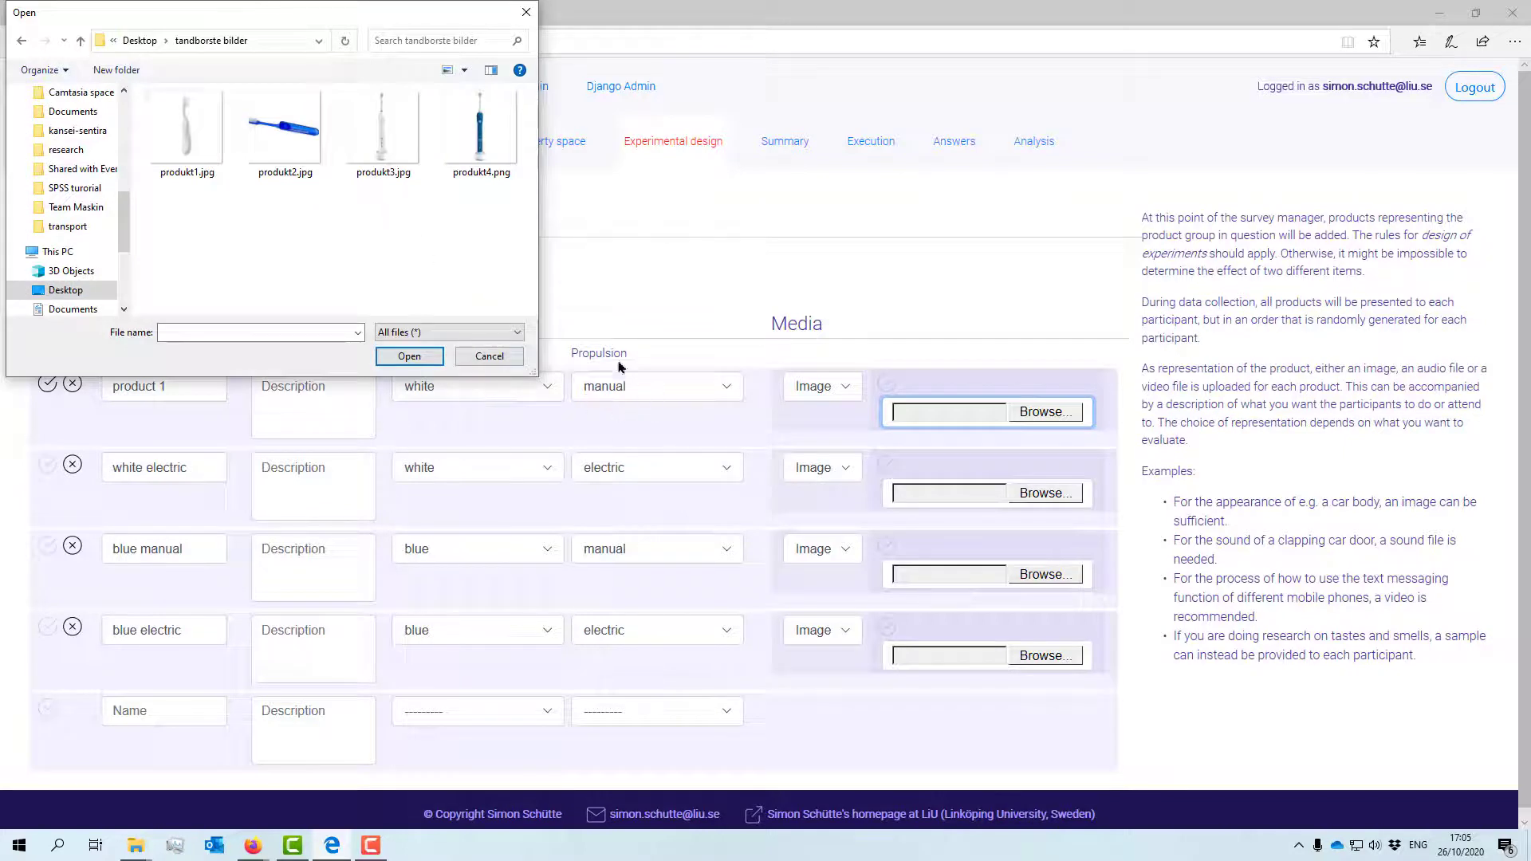
pyautogui.click(184, 145)
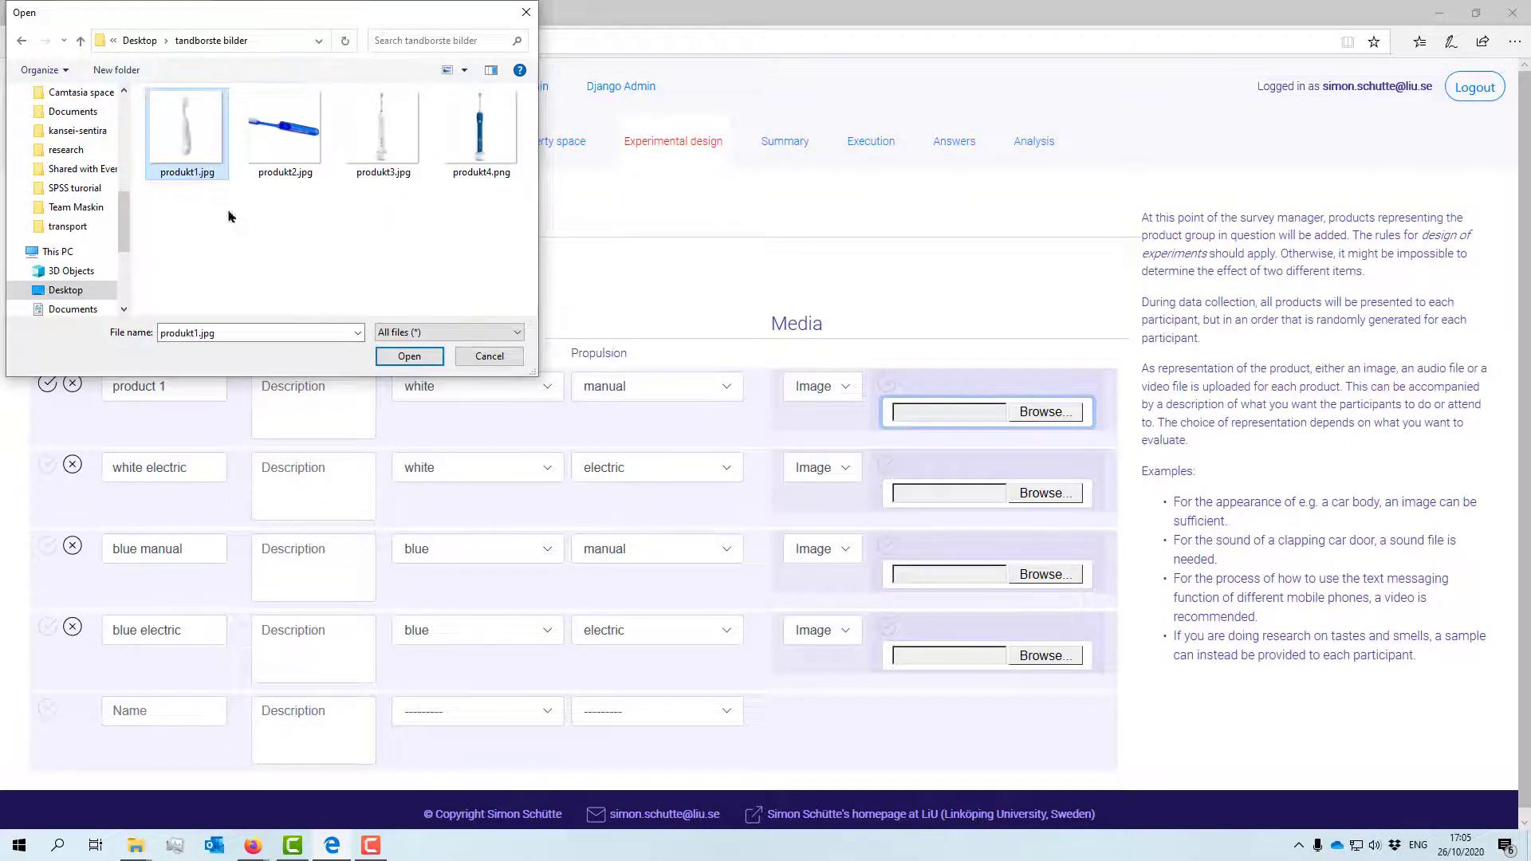
pyautogui.click(410, 356)
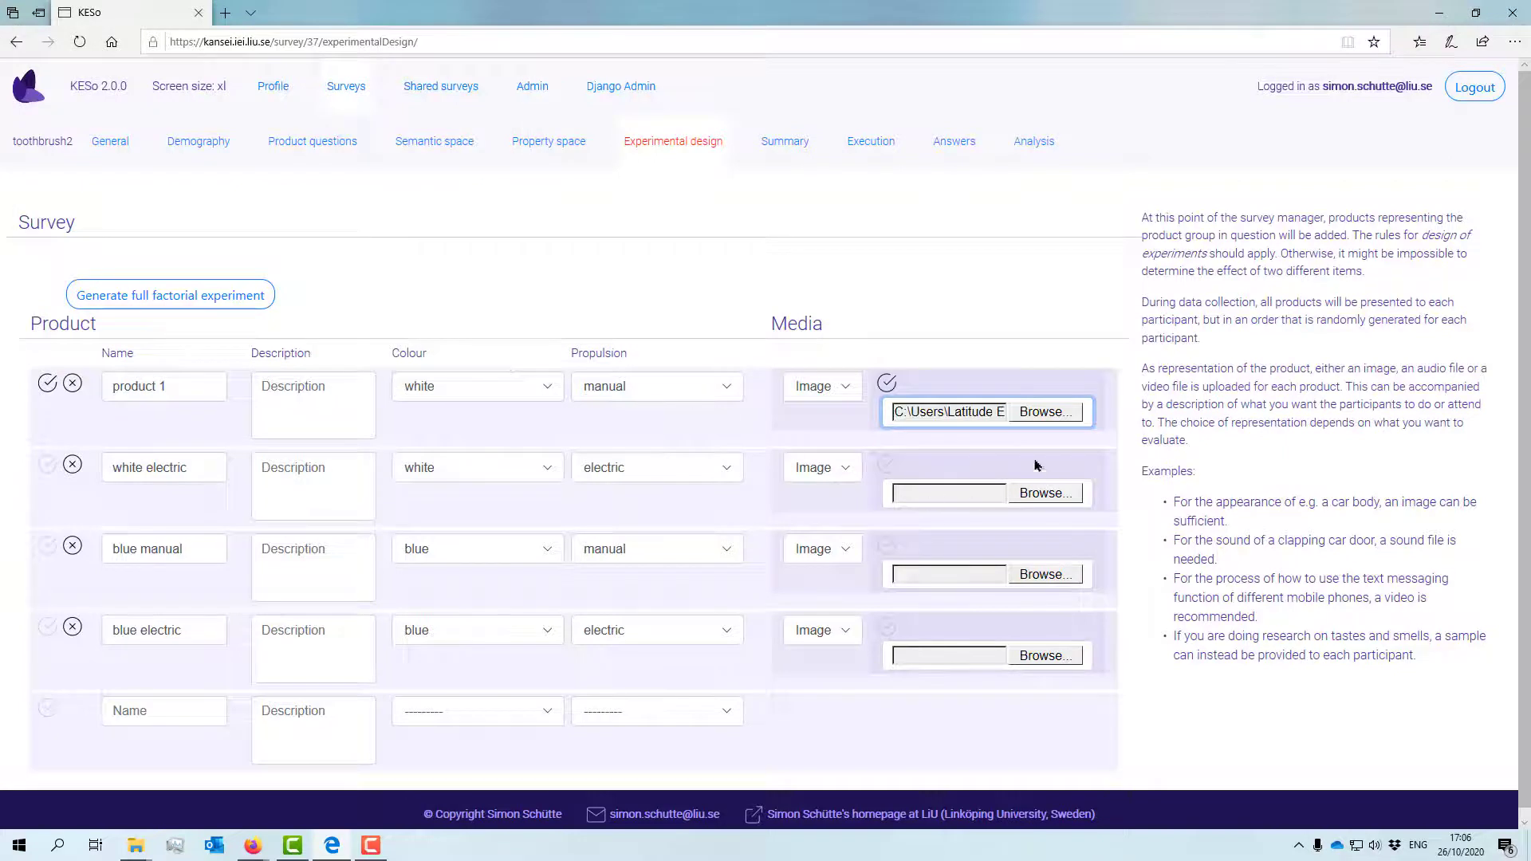
pyautogui.click(887, 384)
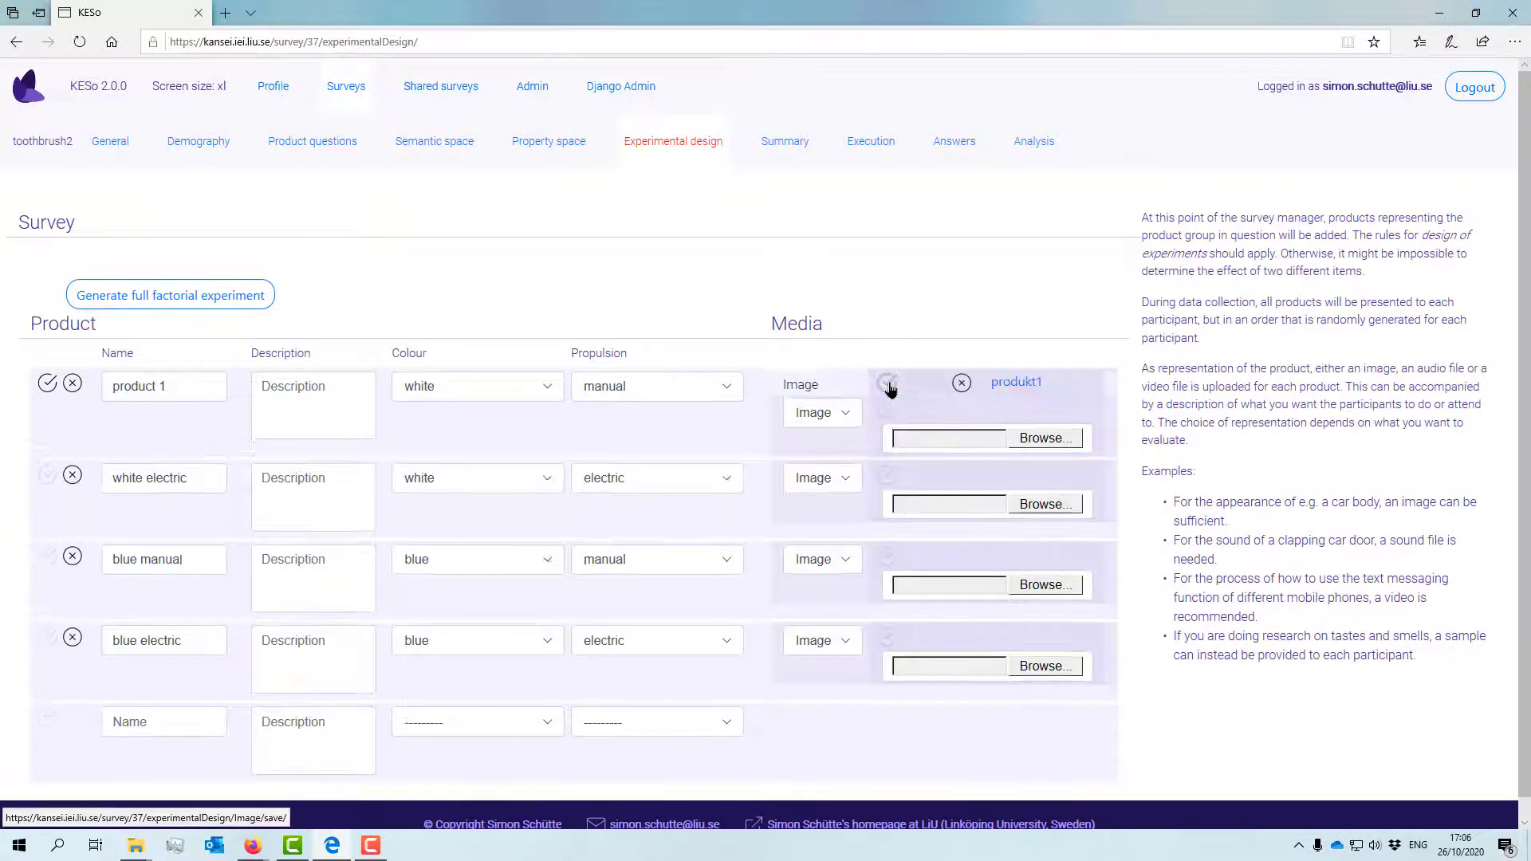
pyautogui.click(48, 384)
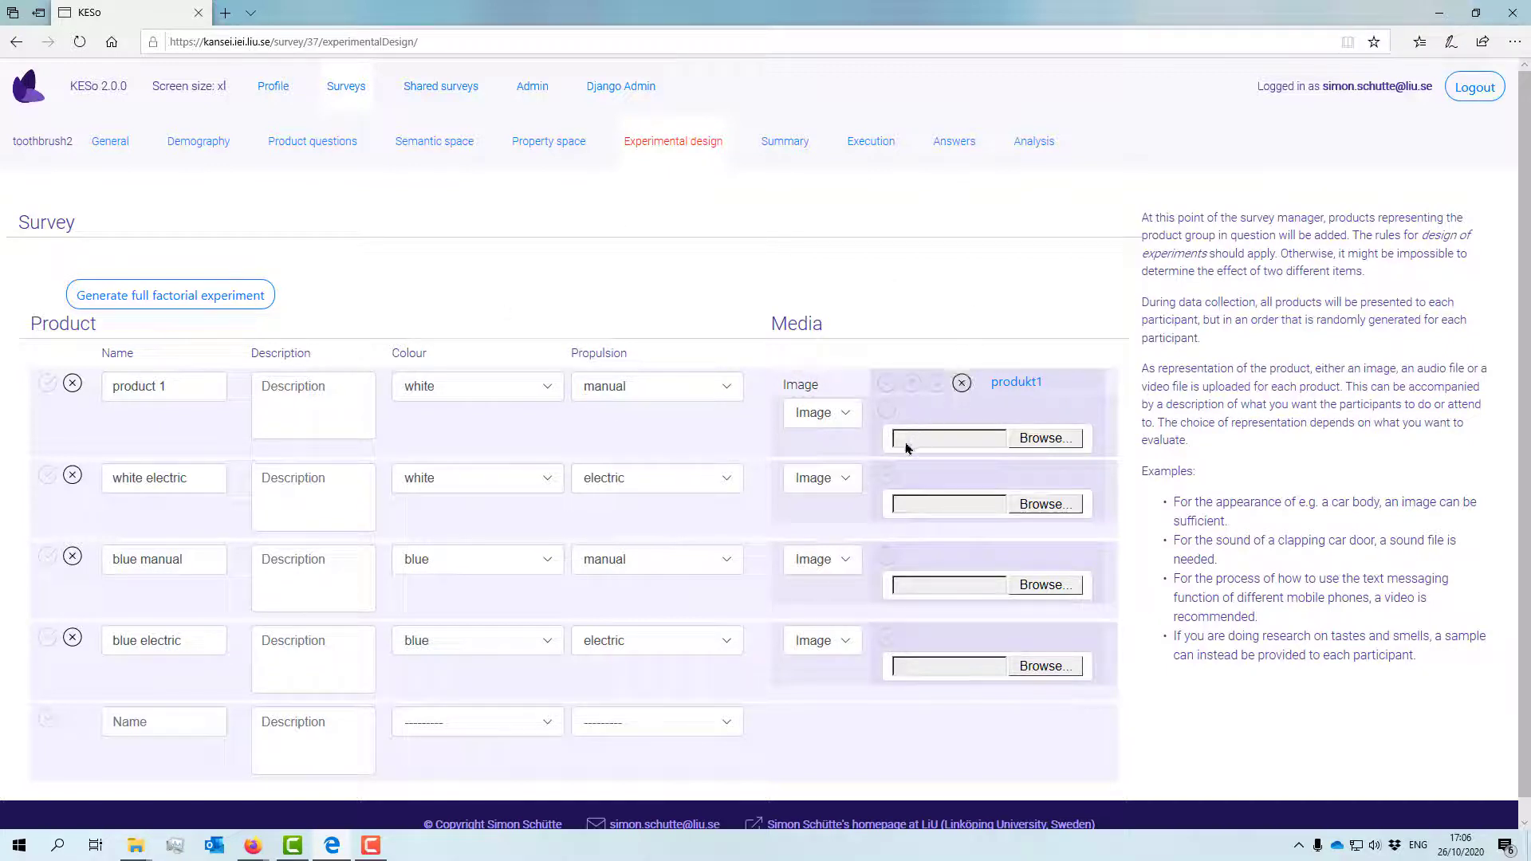
# Rename the white electric product as "product 2"
pyautogui.click(154, 486)
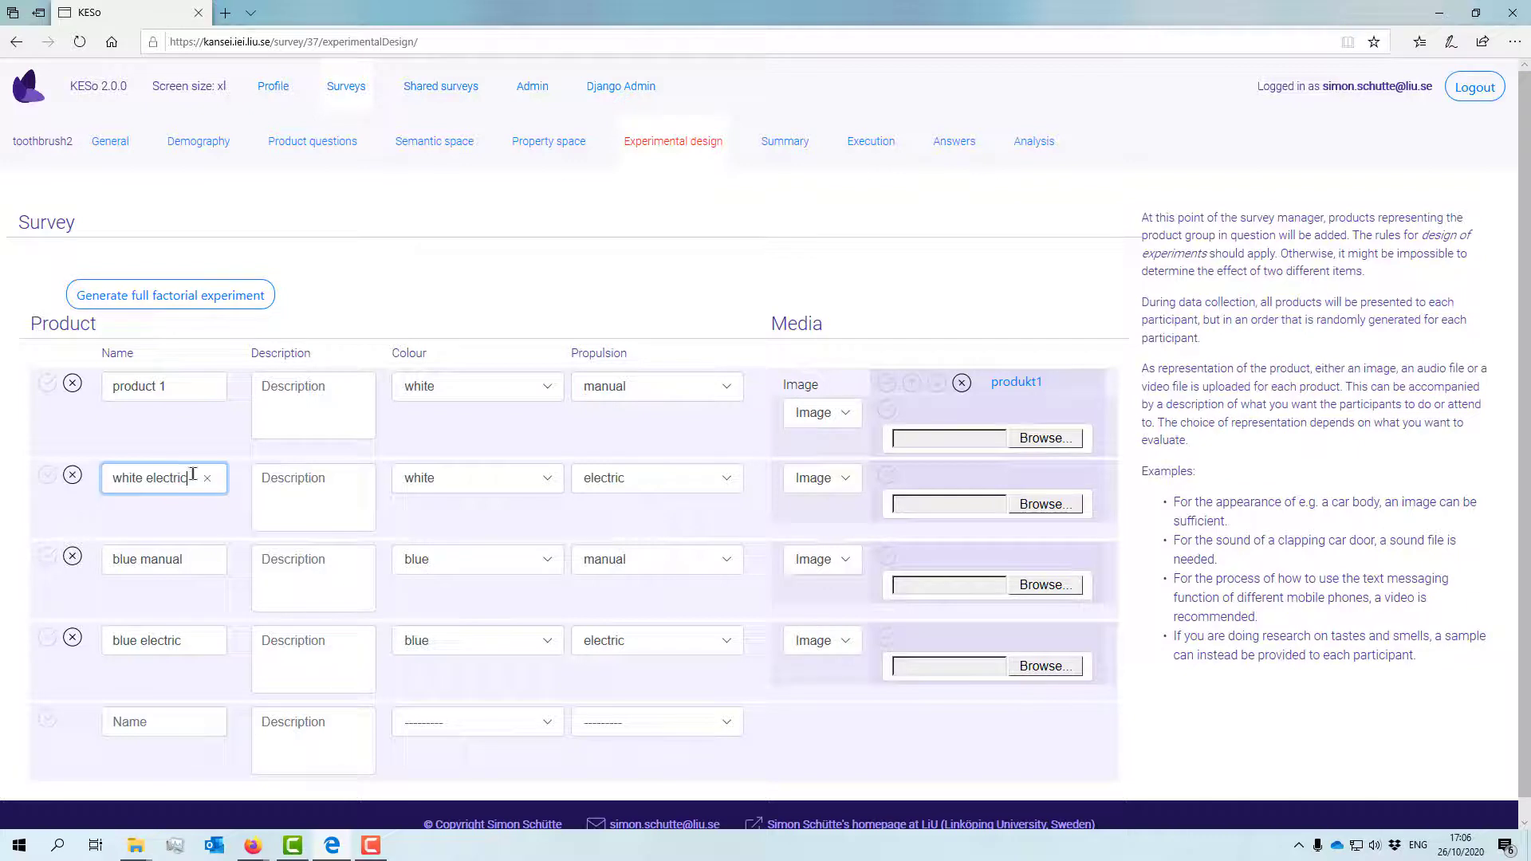
pyautogui.moveTo(199, 478); pyautogui.dragTo(60, 481)
pyautogui.write('prod')
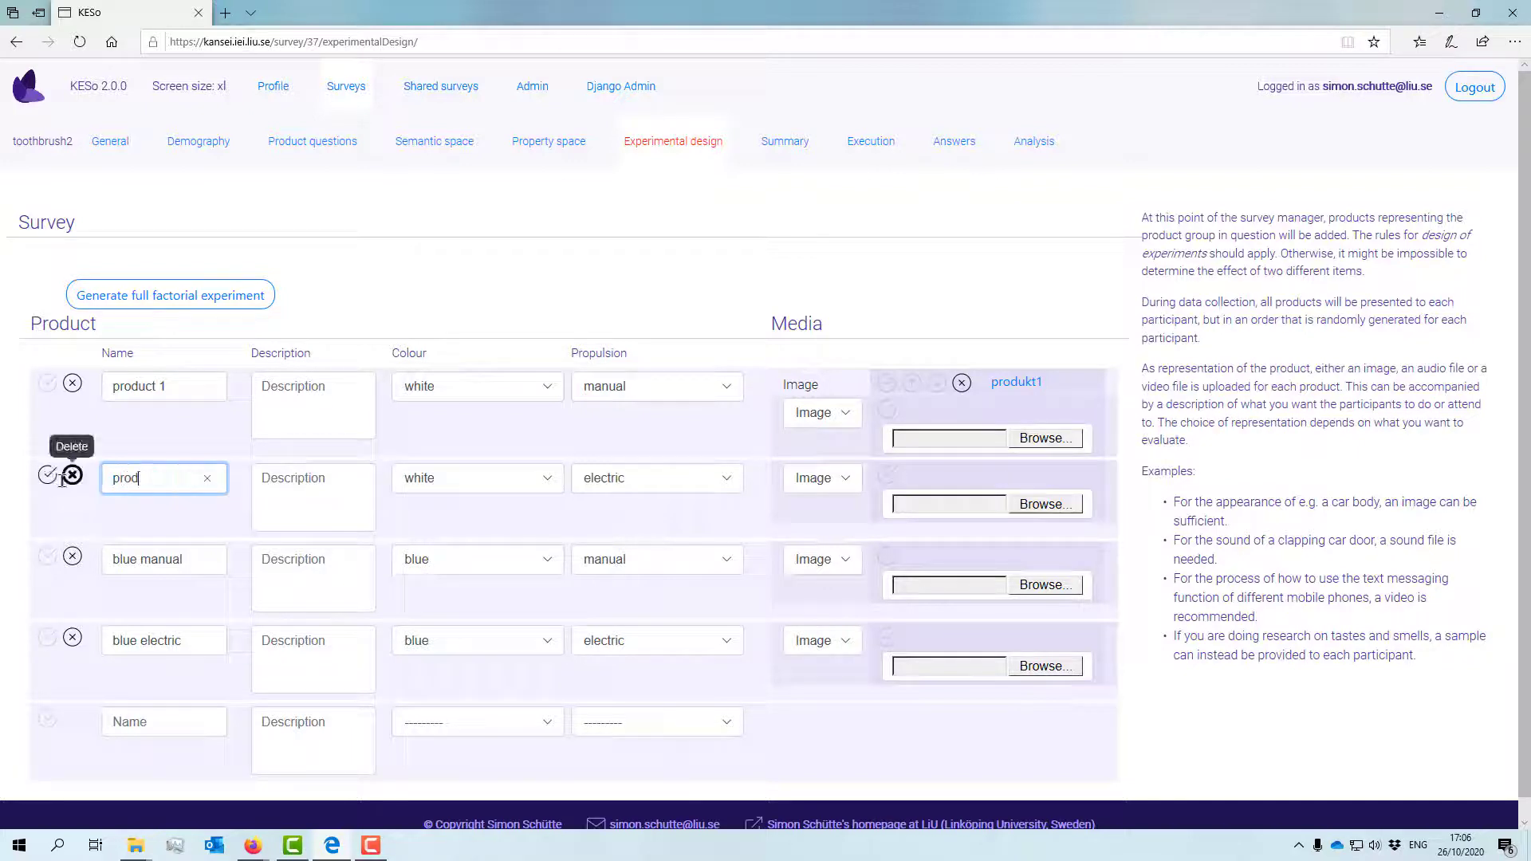
pyautogui.write('cct')
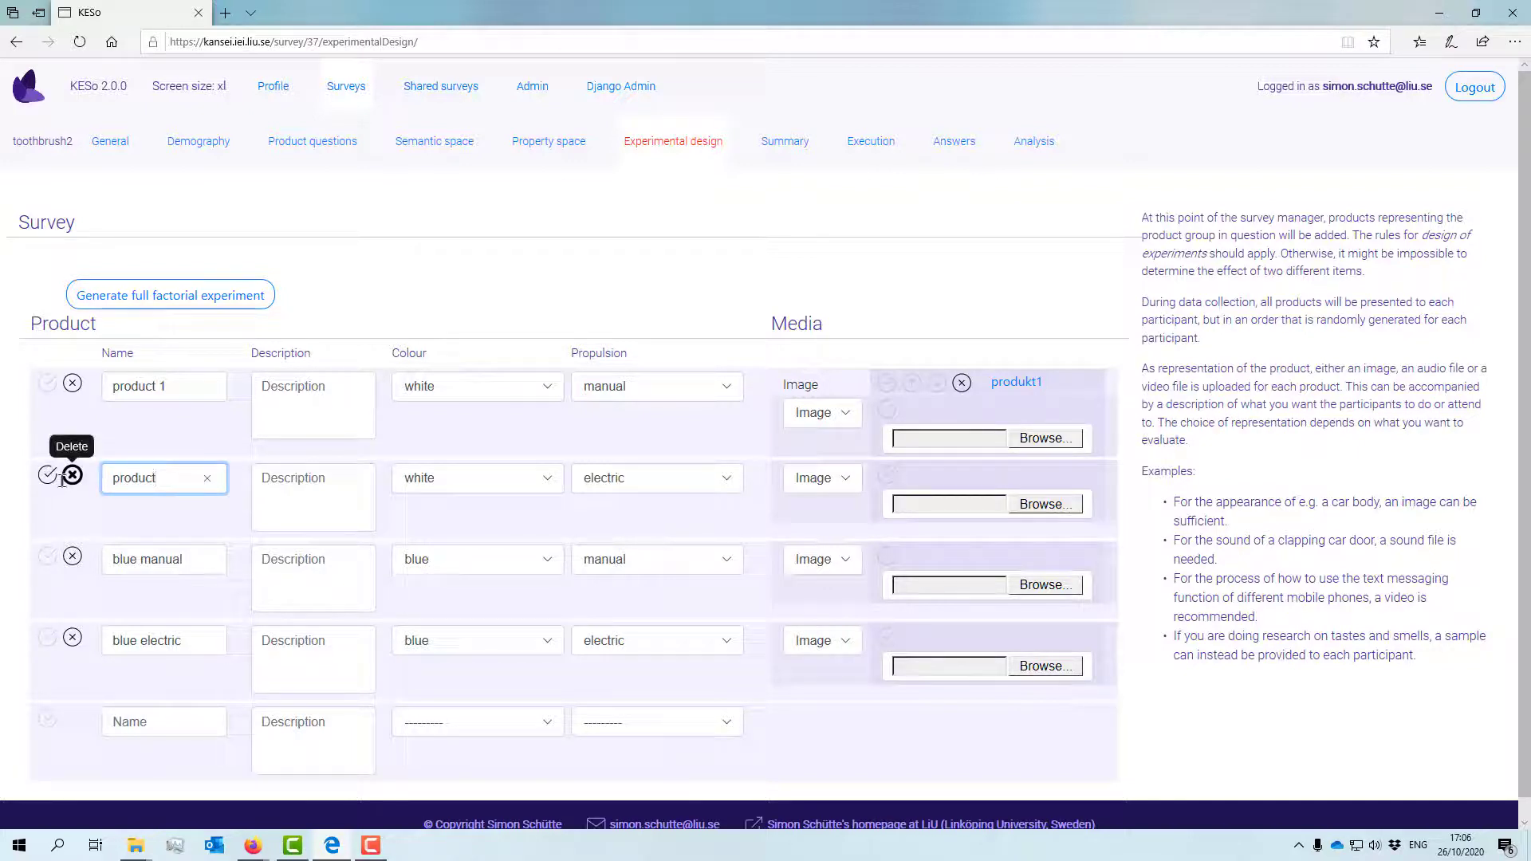
pyautogui.write(' 2')
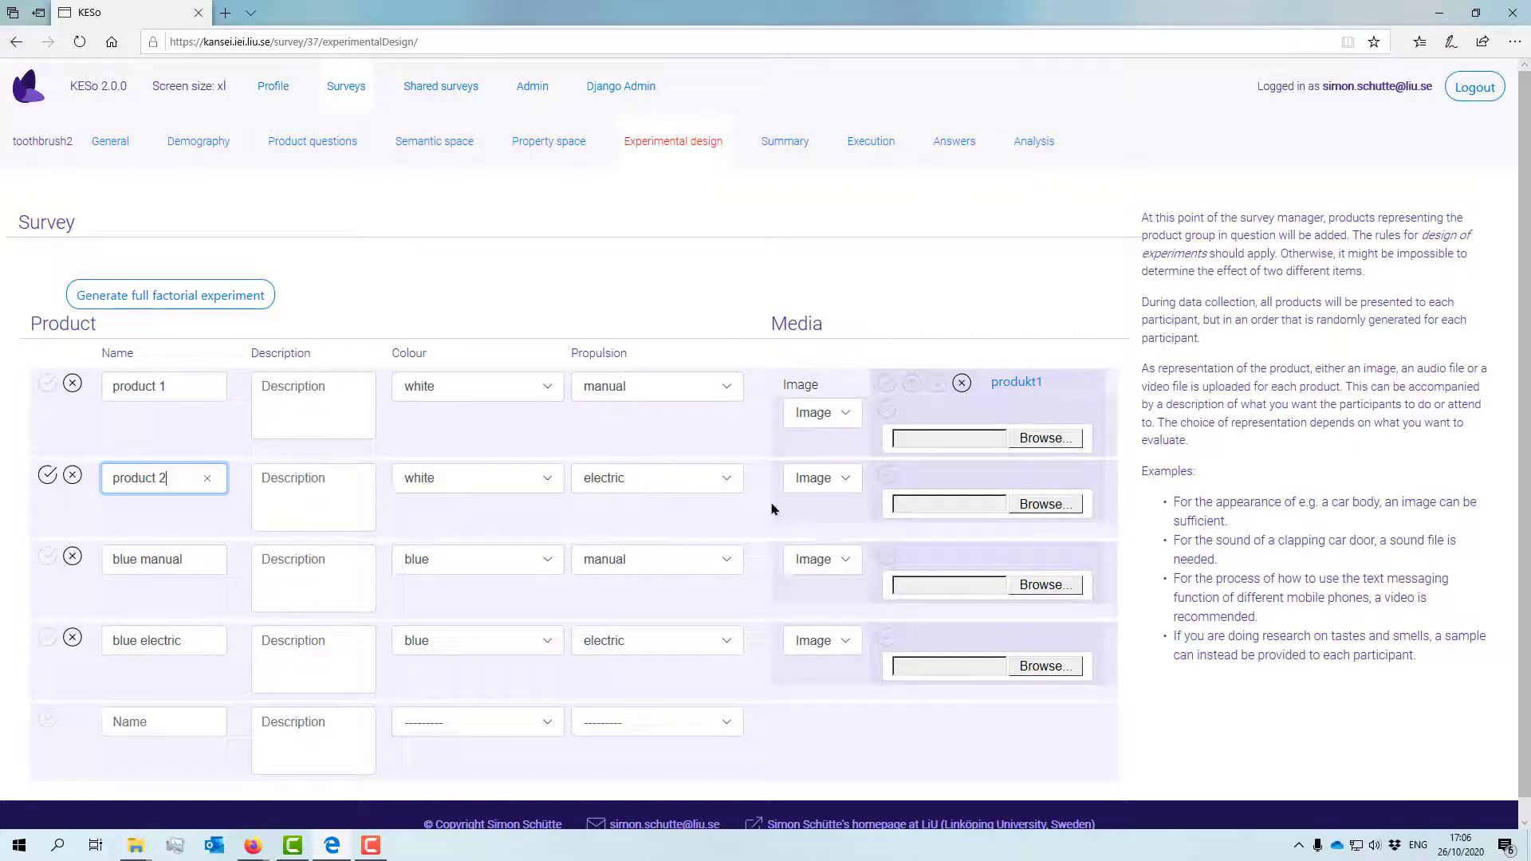
# Attach the image produkt3.jpg to product 2 and save both the image and the product
pyautogui.click(847, 483)
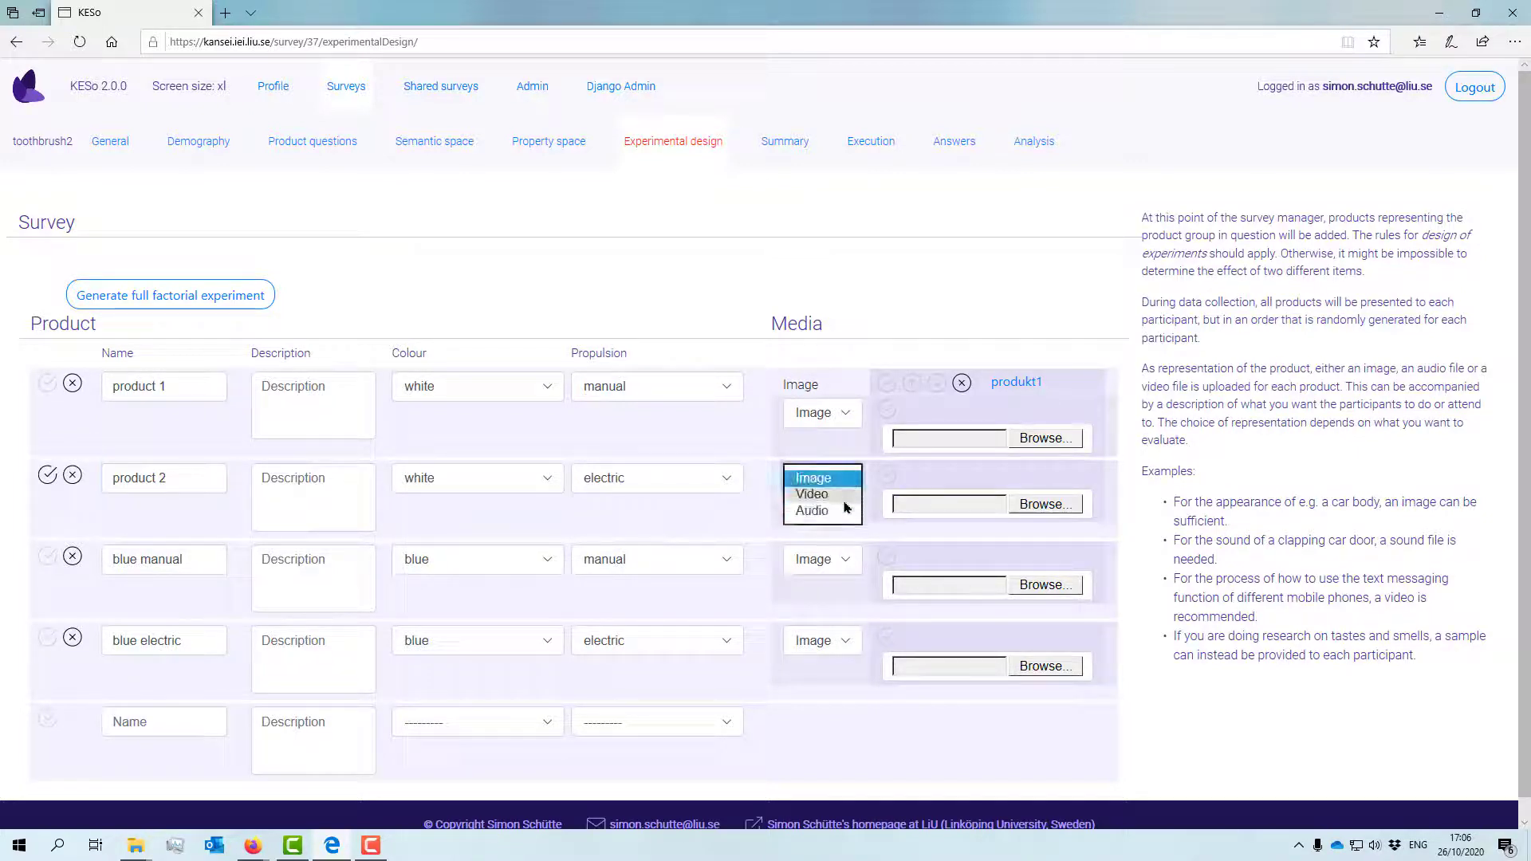
pyautogui.click(818, 478)
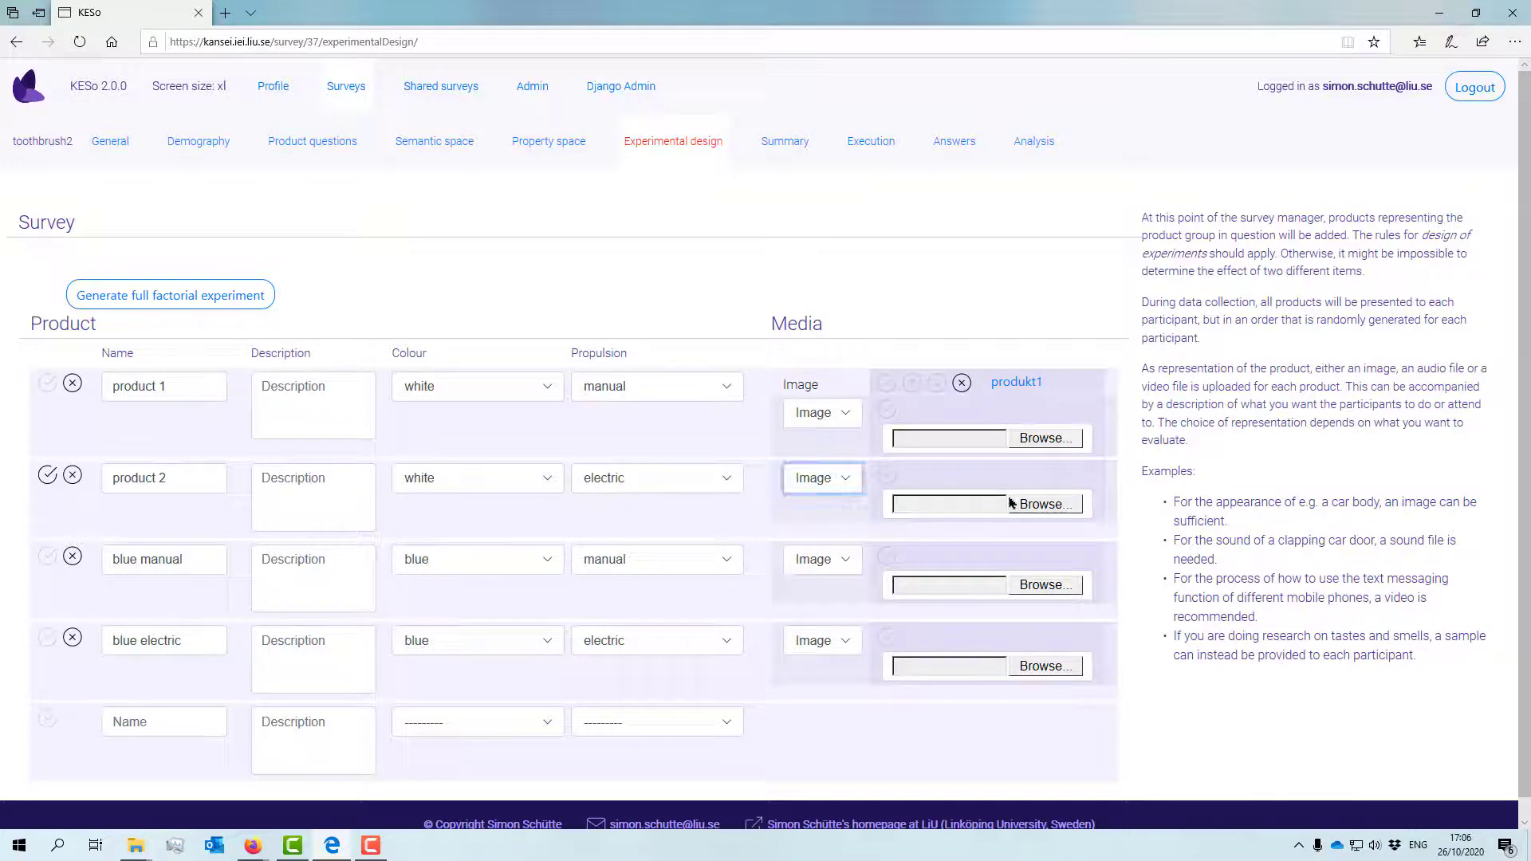
pyautogui.click(1027, 505)
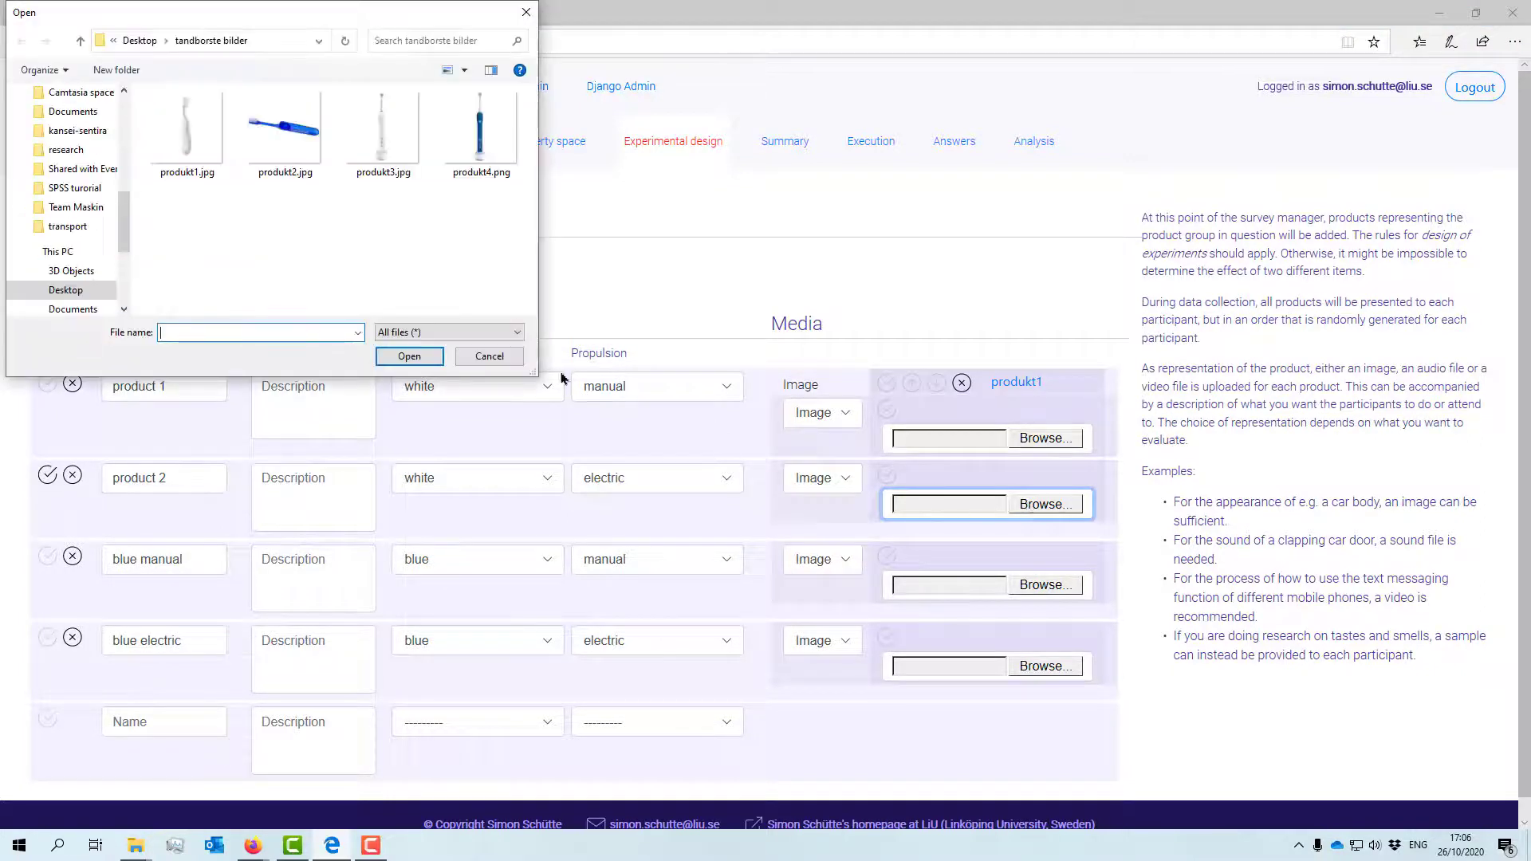
pyautogui.click(378, 140)
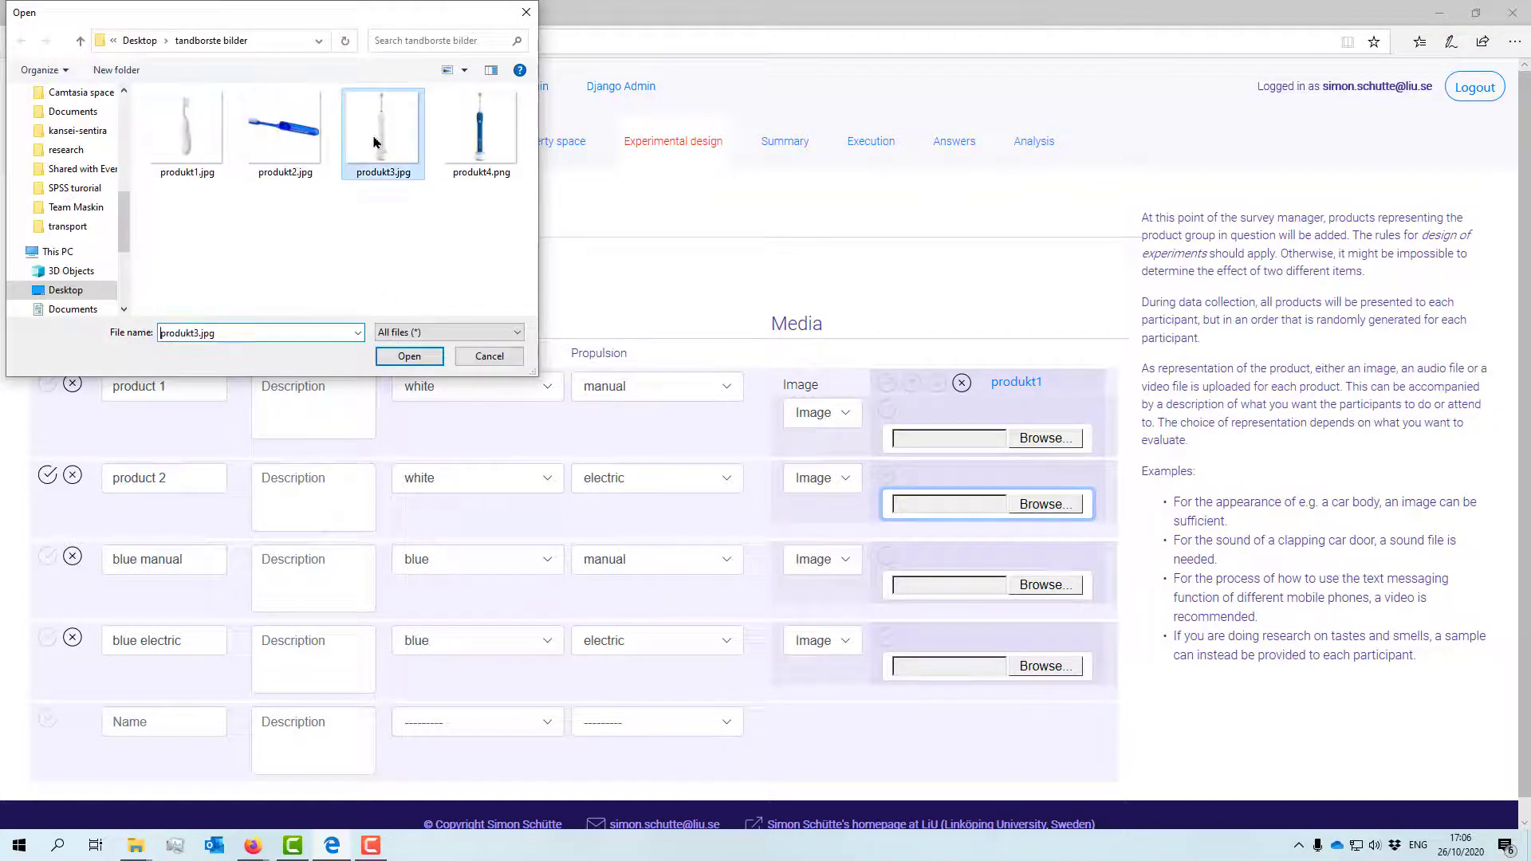
pyautogui.click(410, 359)
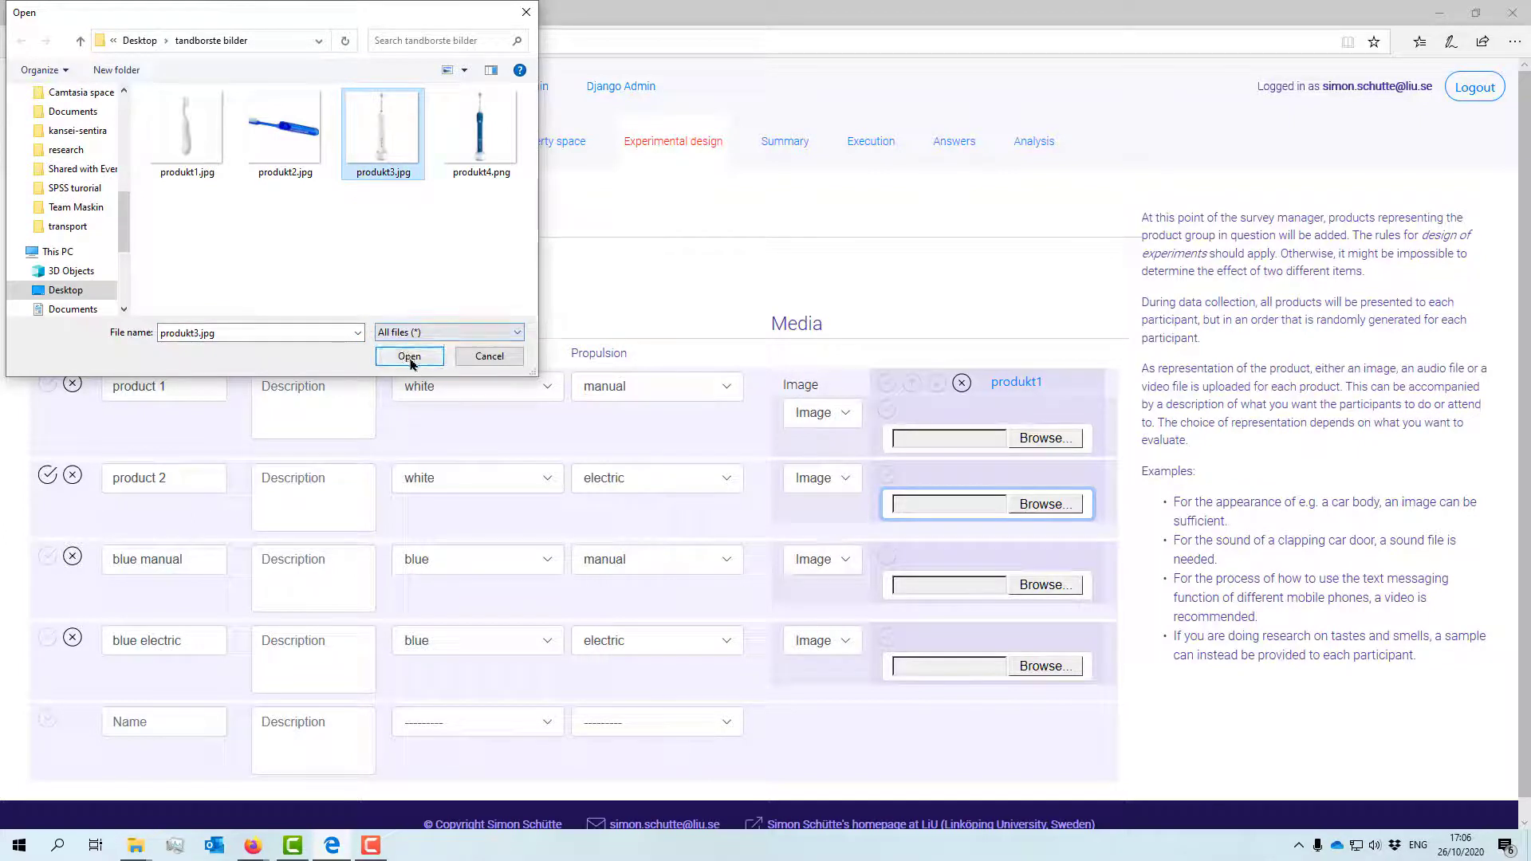
pyautogui.click(887, 475)
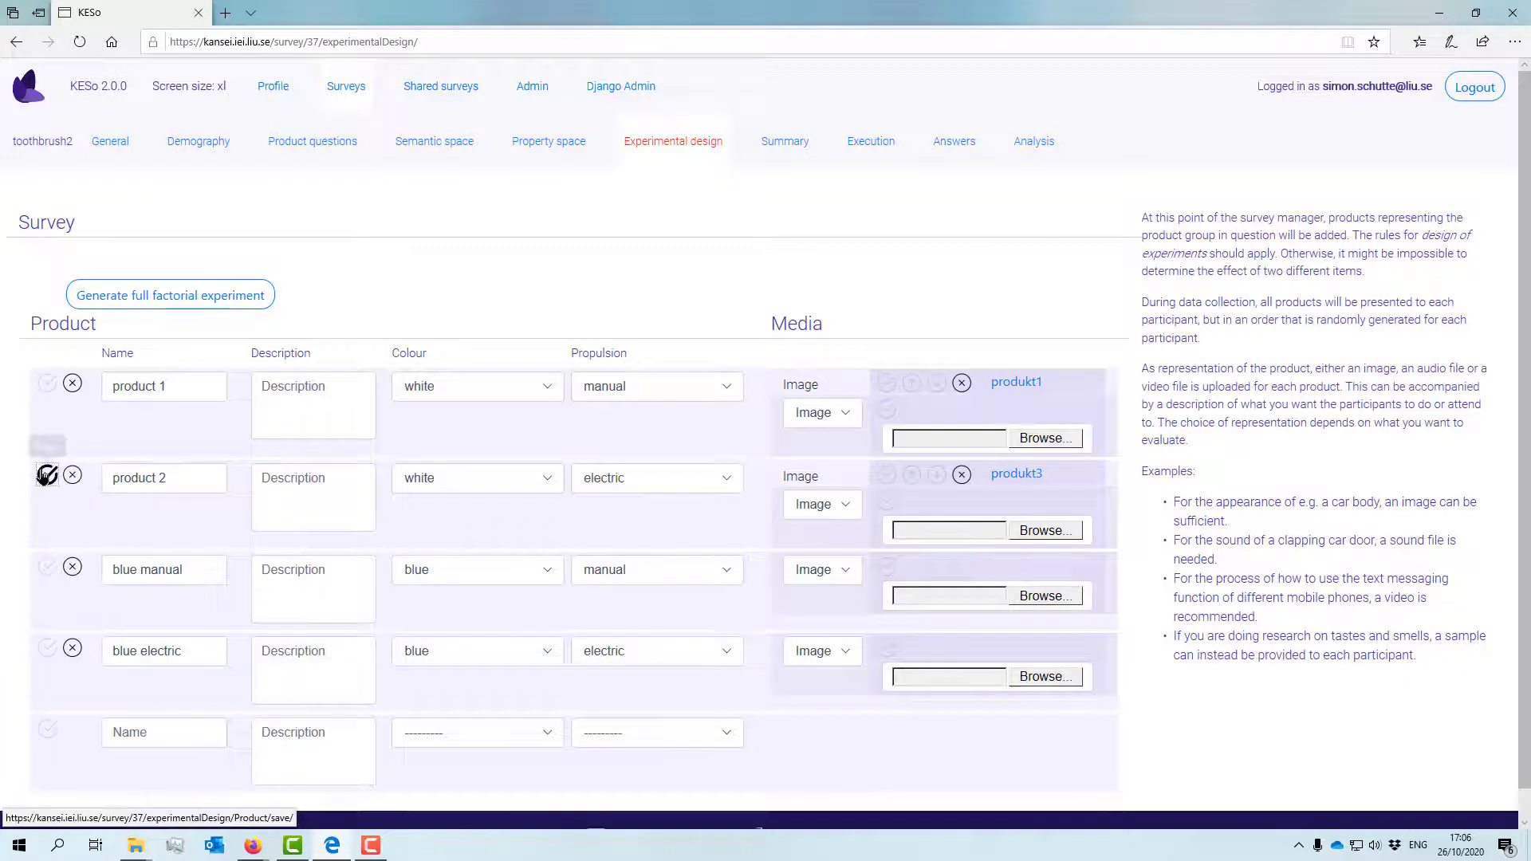
pyautogui.click(46, 475)
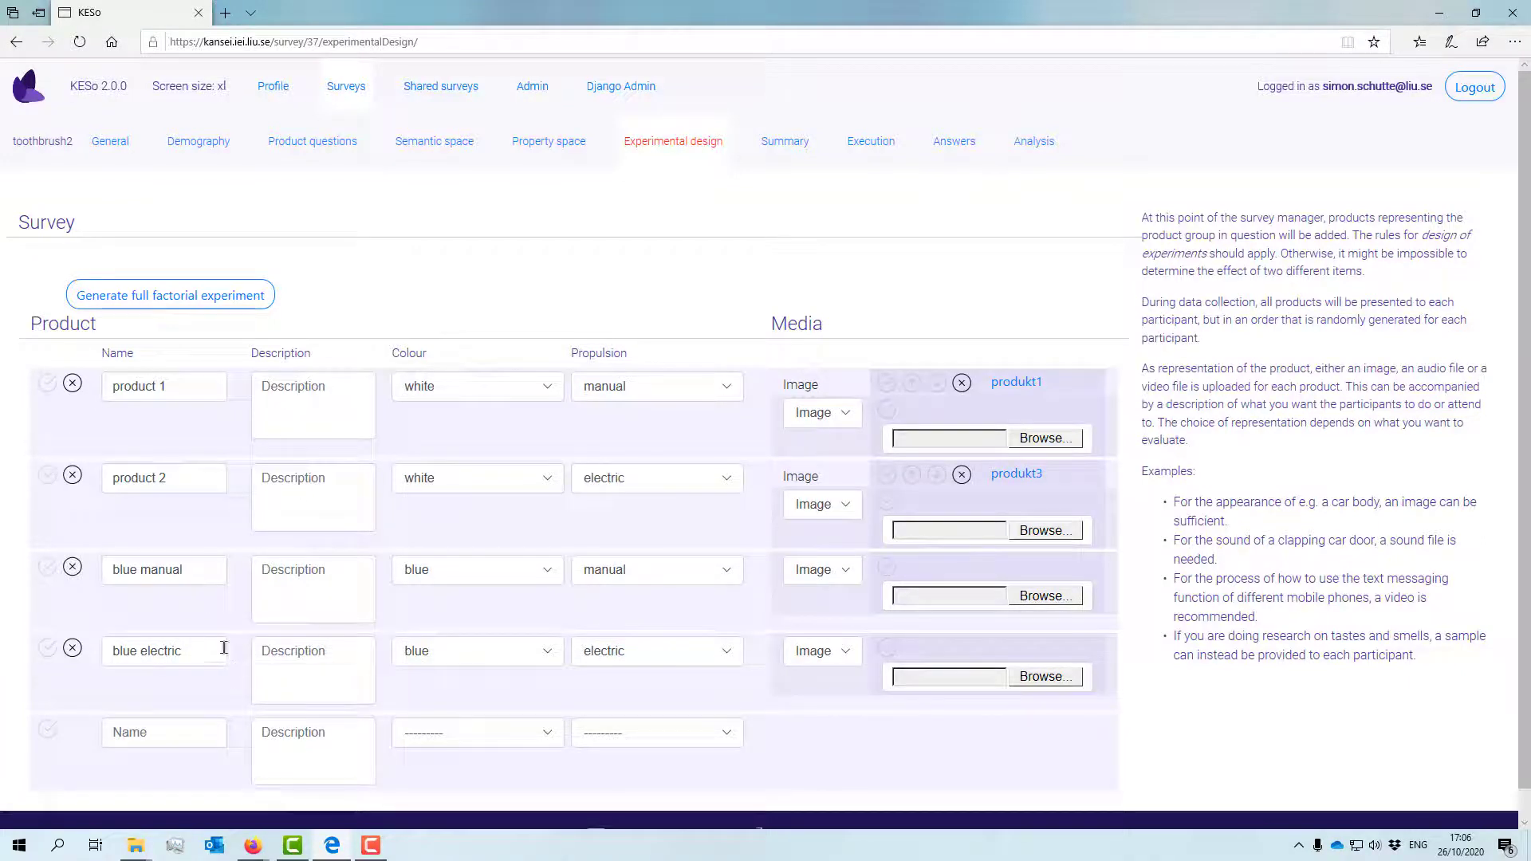
# Rename the blue manual product as "product 3", attach the image produkt2.jpg to it, and save
pyautogui.tripleClick(140, 568)
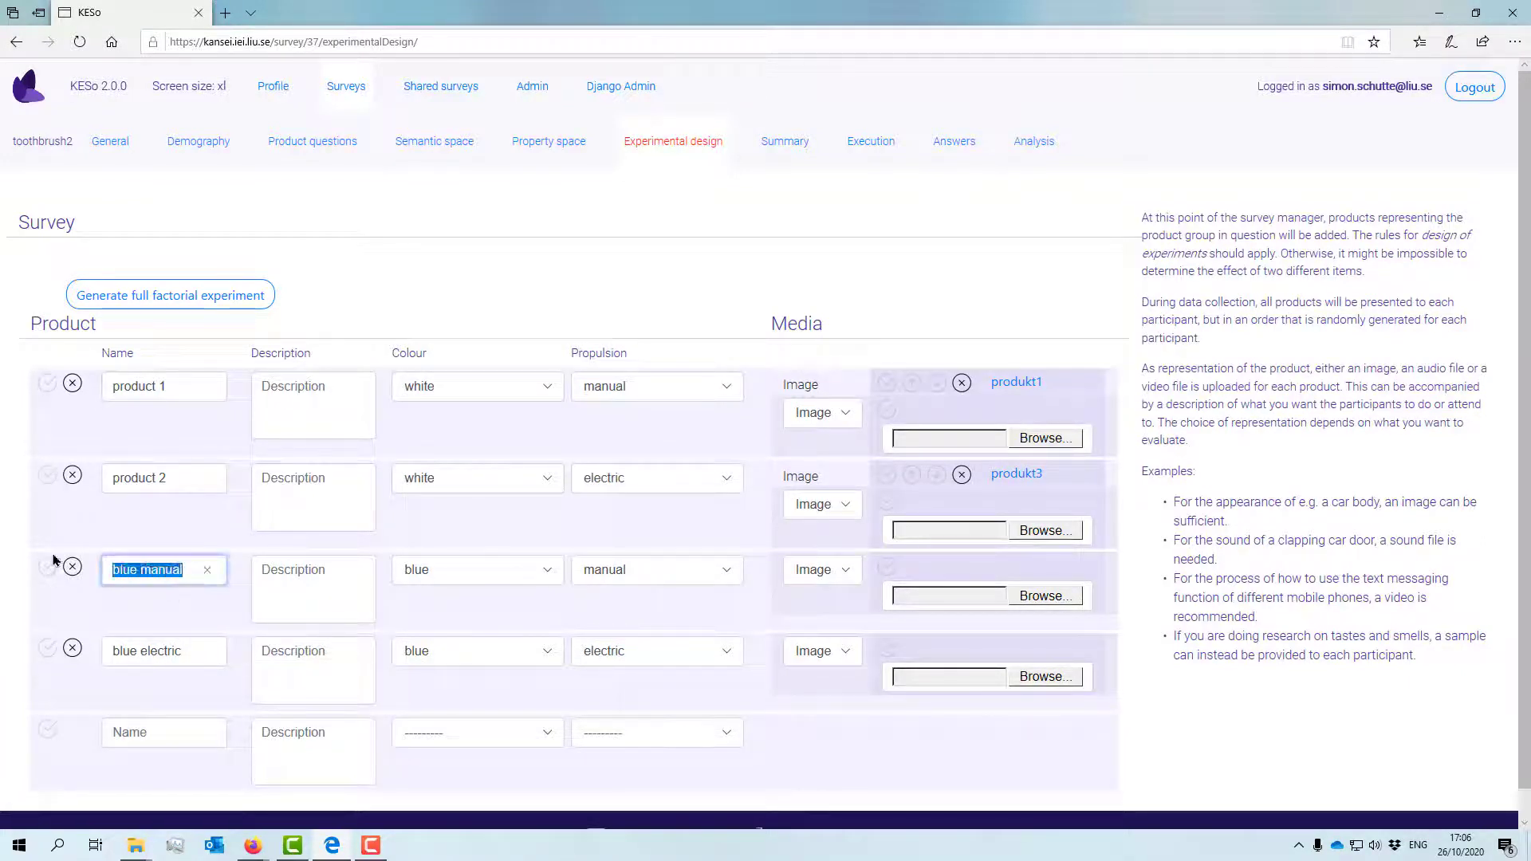
pyautogui.write('pro')
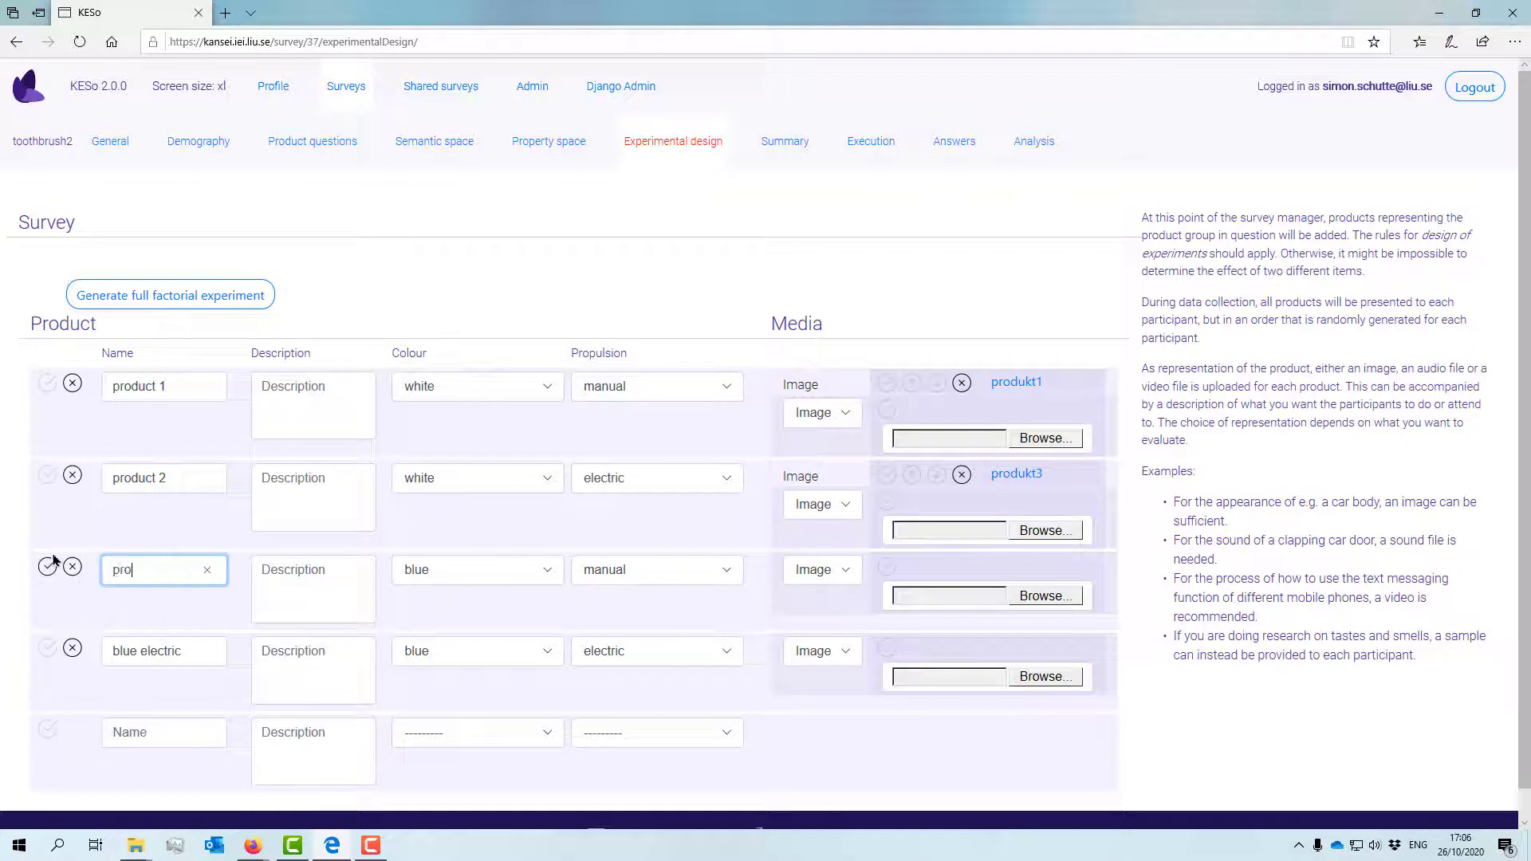
pyautogui.write('duct 3')
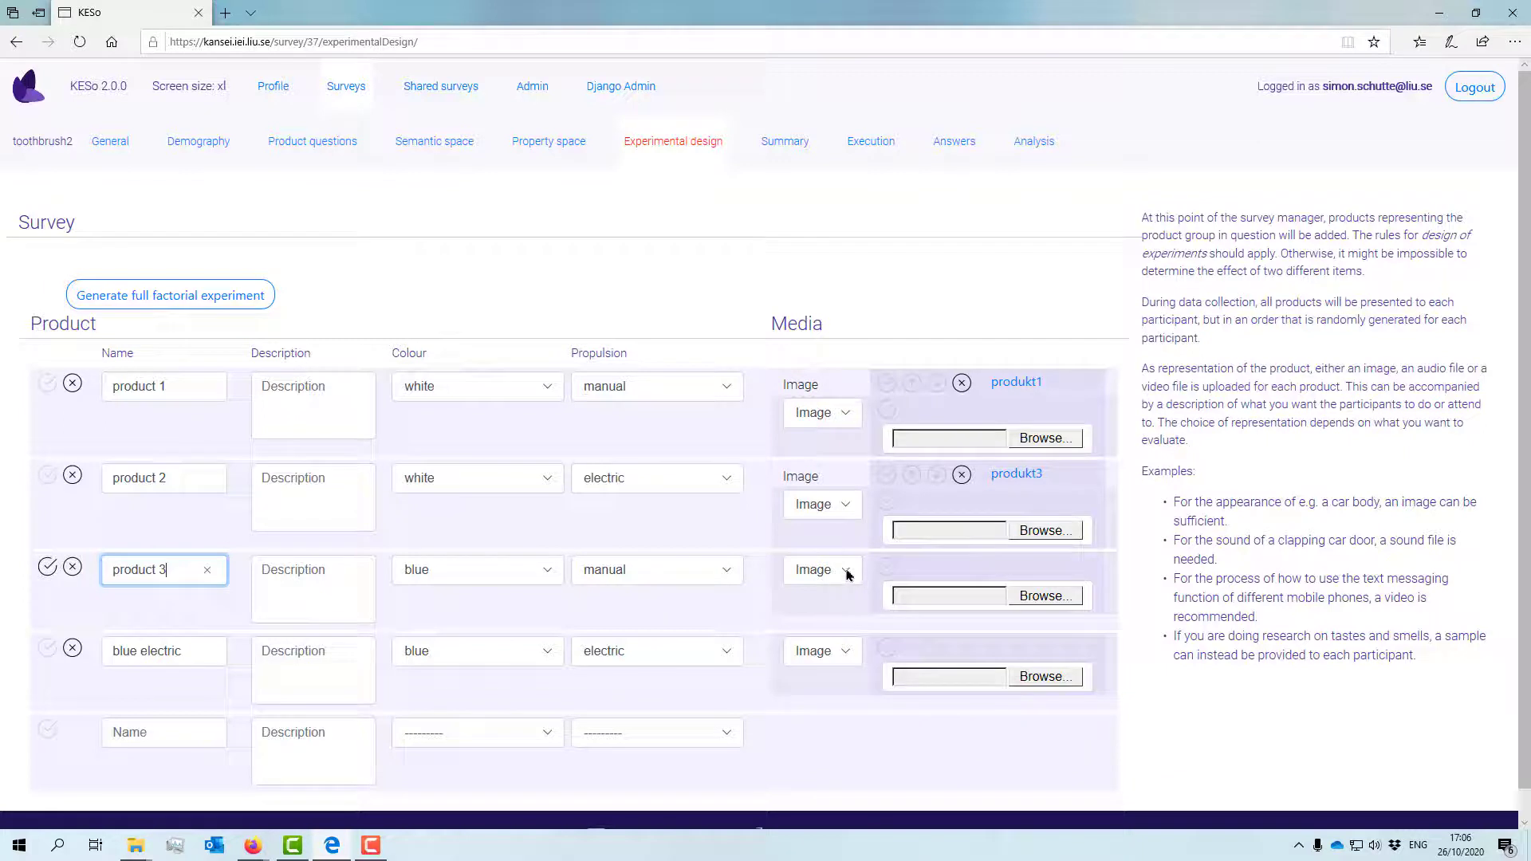
pyautogui.click(1032, 598)
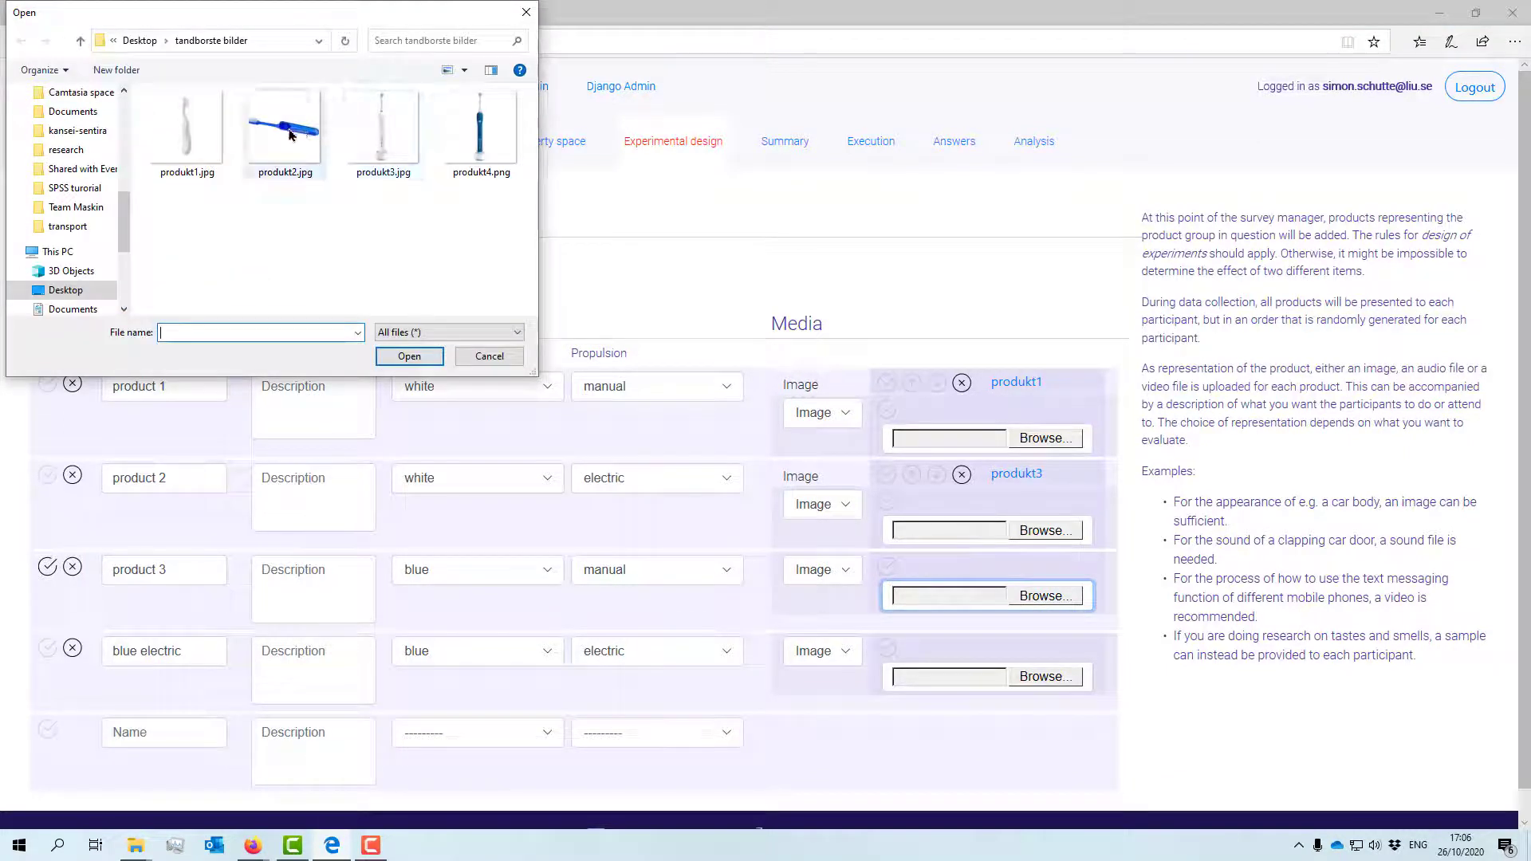
pyautogui.click(290, 134)
pyautogui.click(406, 356)
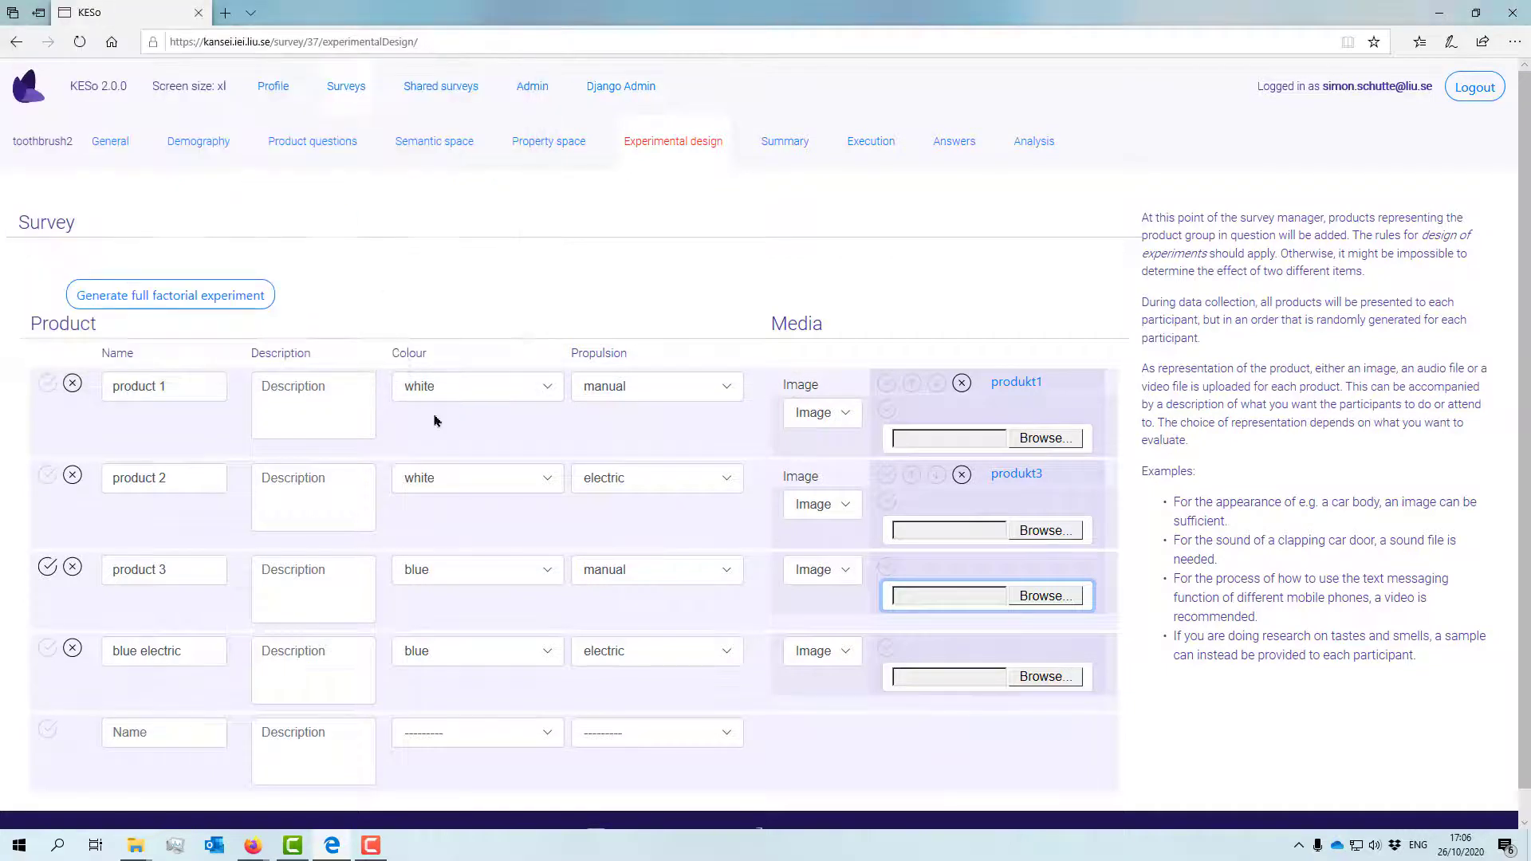
pyautogui.click(887, 566)
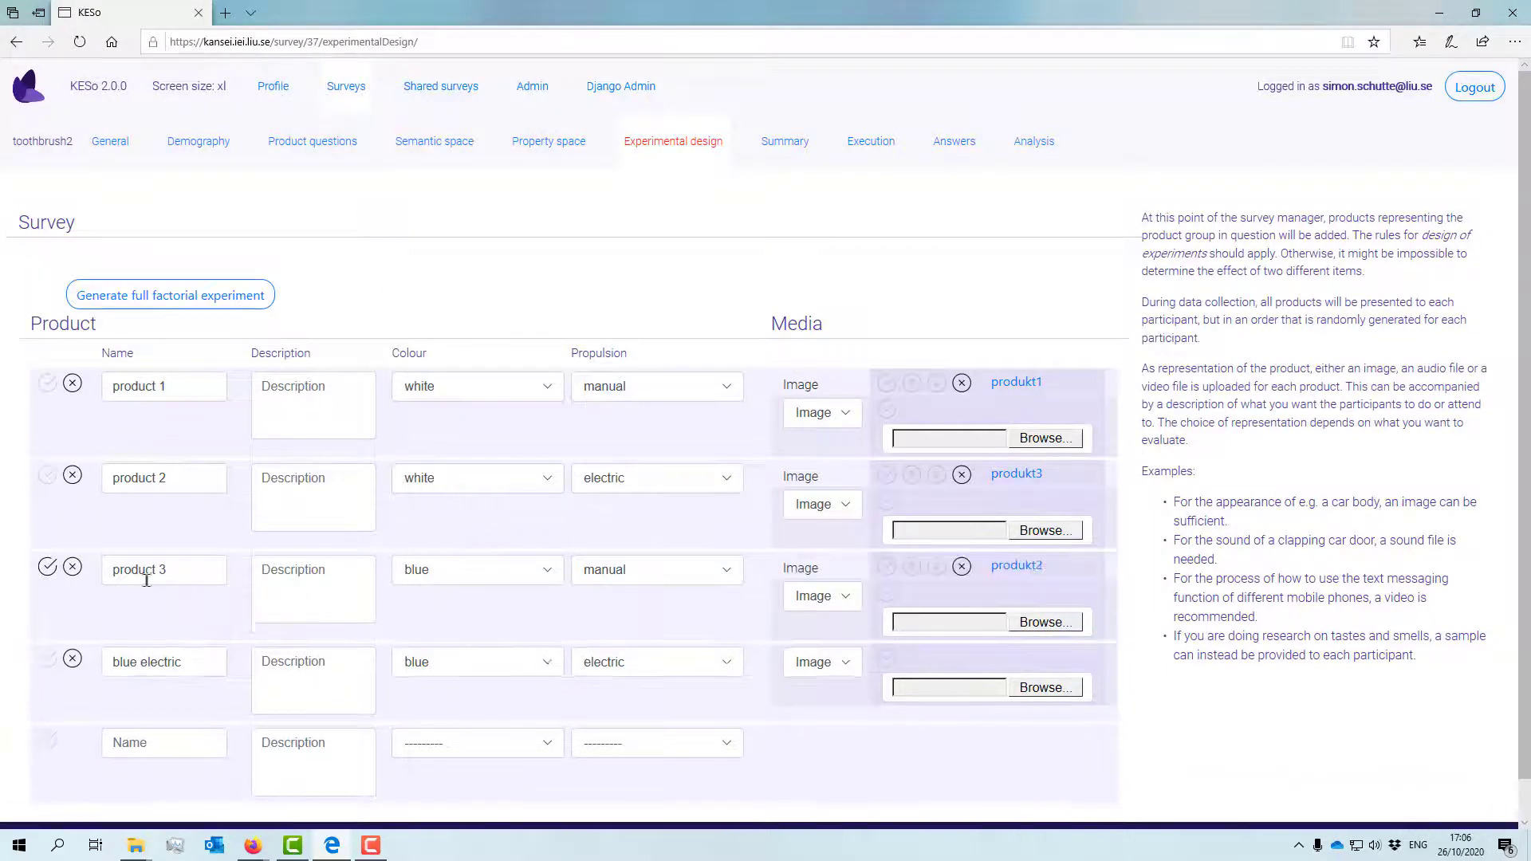
pyautogui.click(47, 566)
# Rename the blue electric product as "product 4", attach the image produkt4.png to it, and save
pyautogui.tripleClick(155, 662)
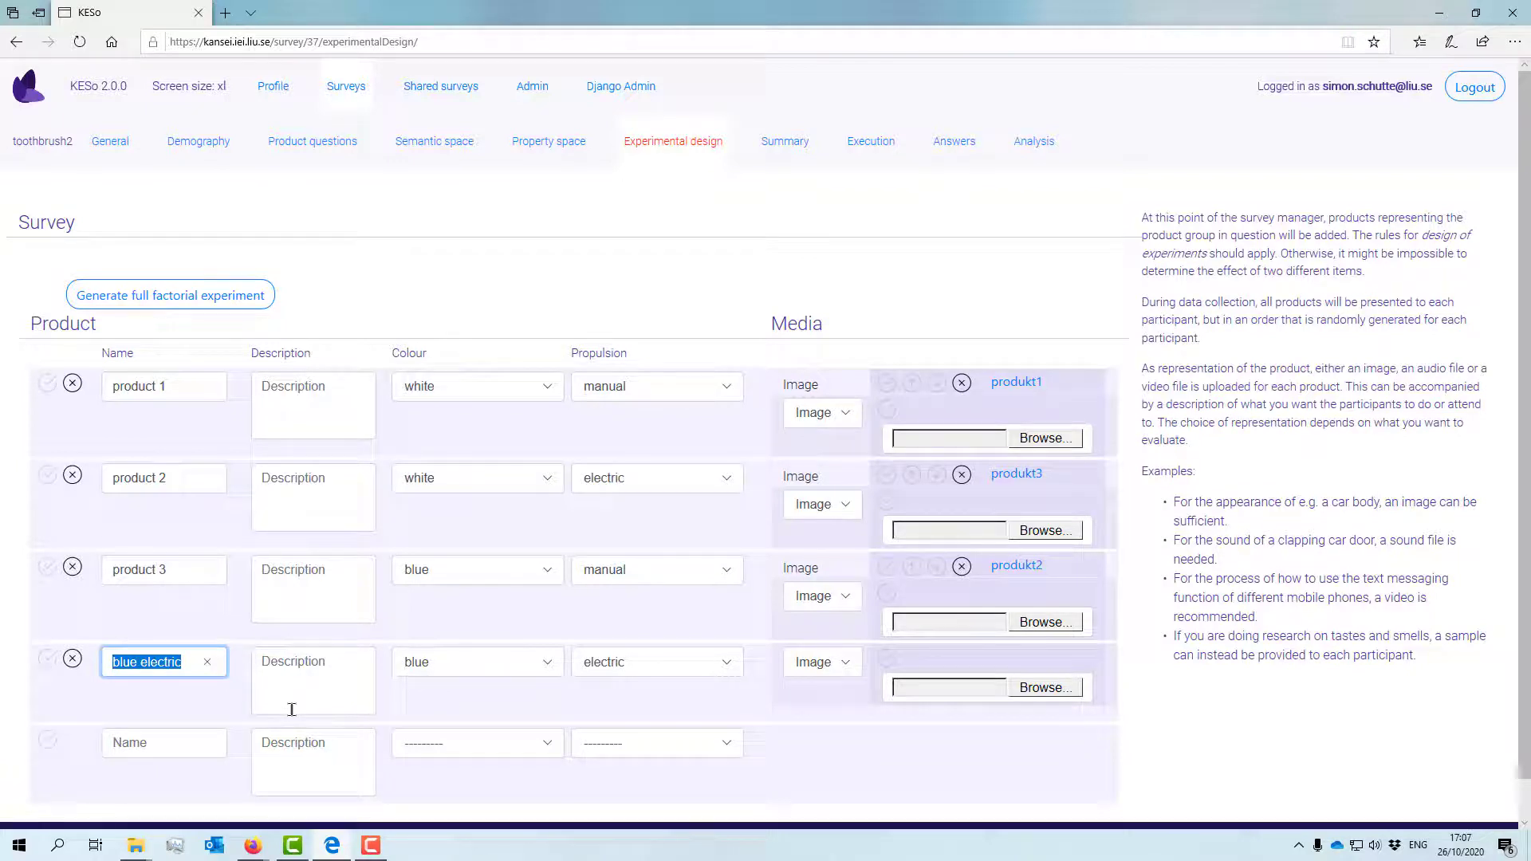
pyautogui.write('product 4')
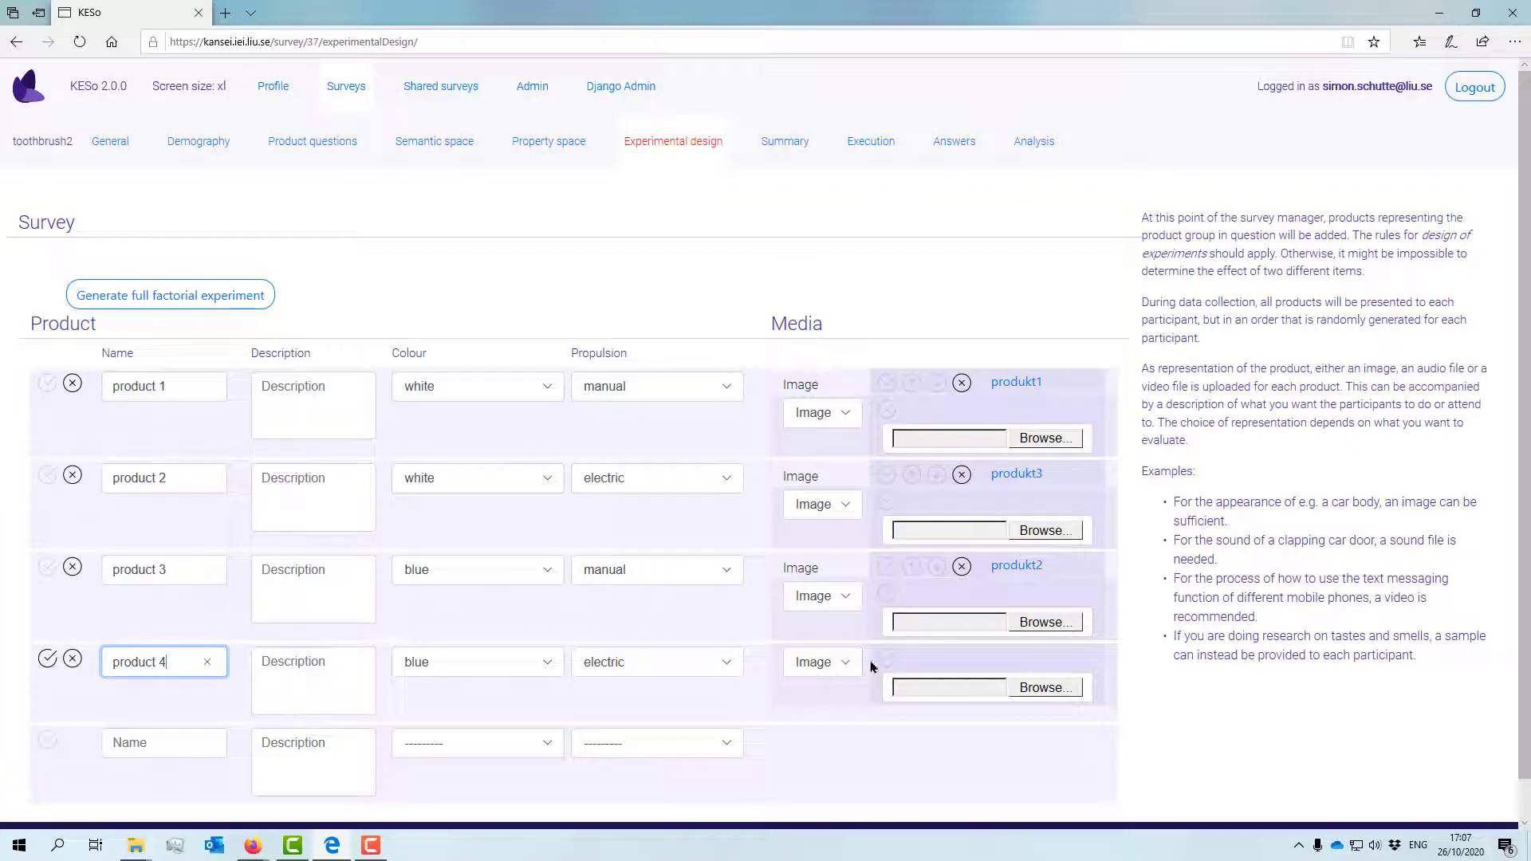
pyautogui.click(1040, 689)
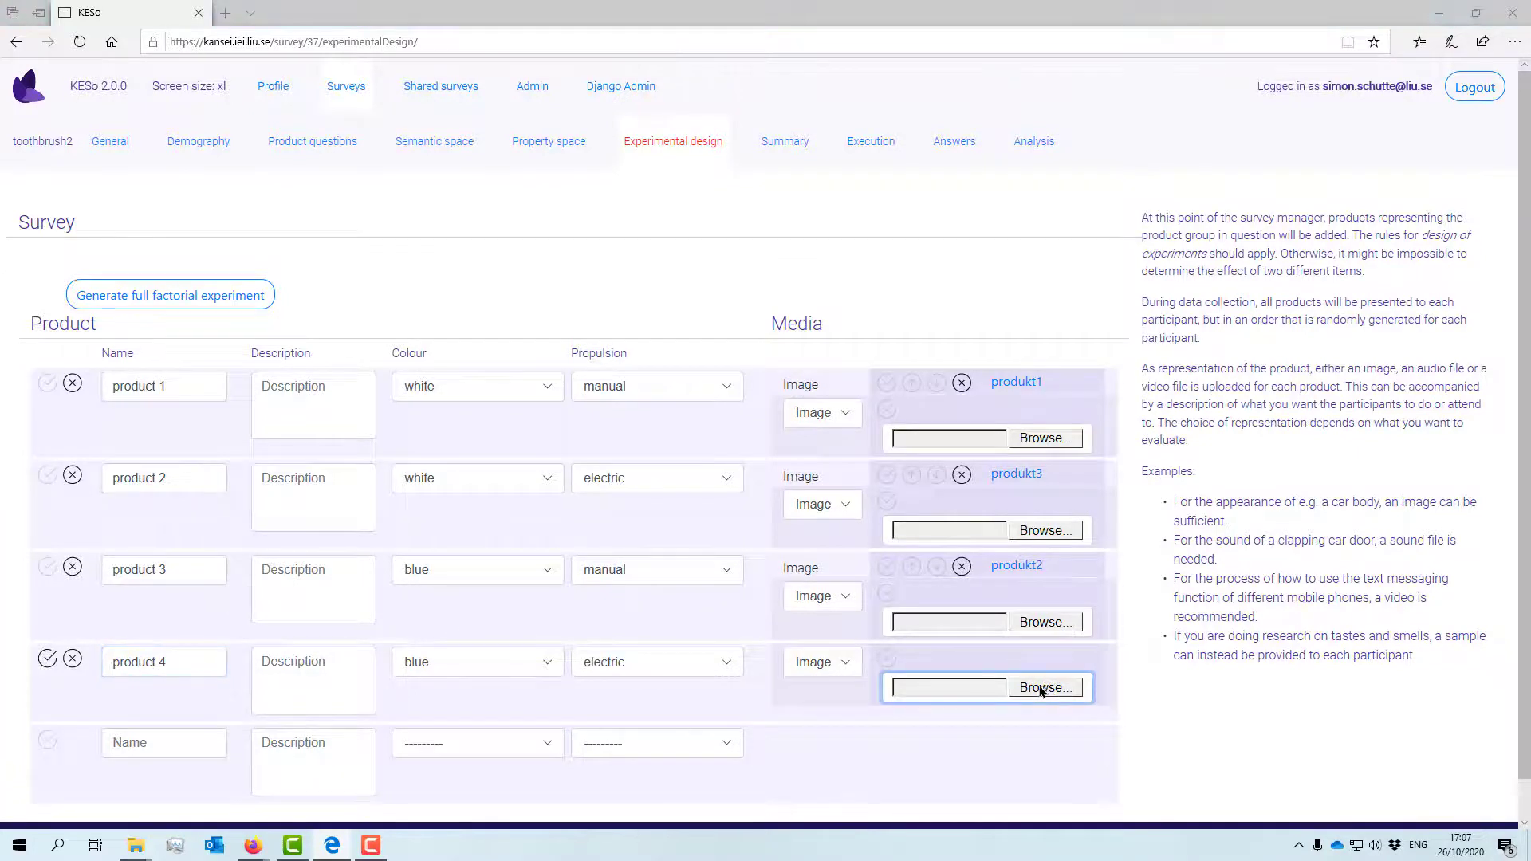
pyautogui.click(479, 128)
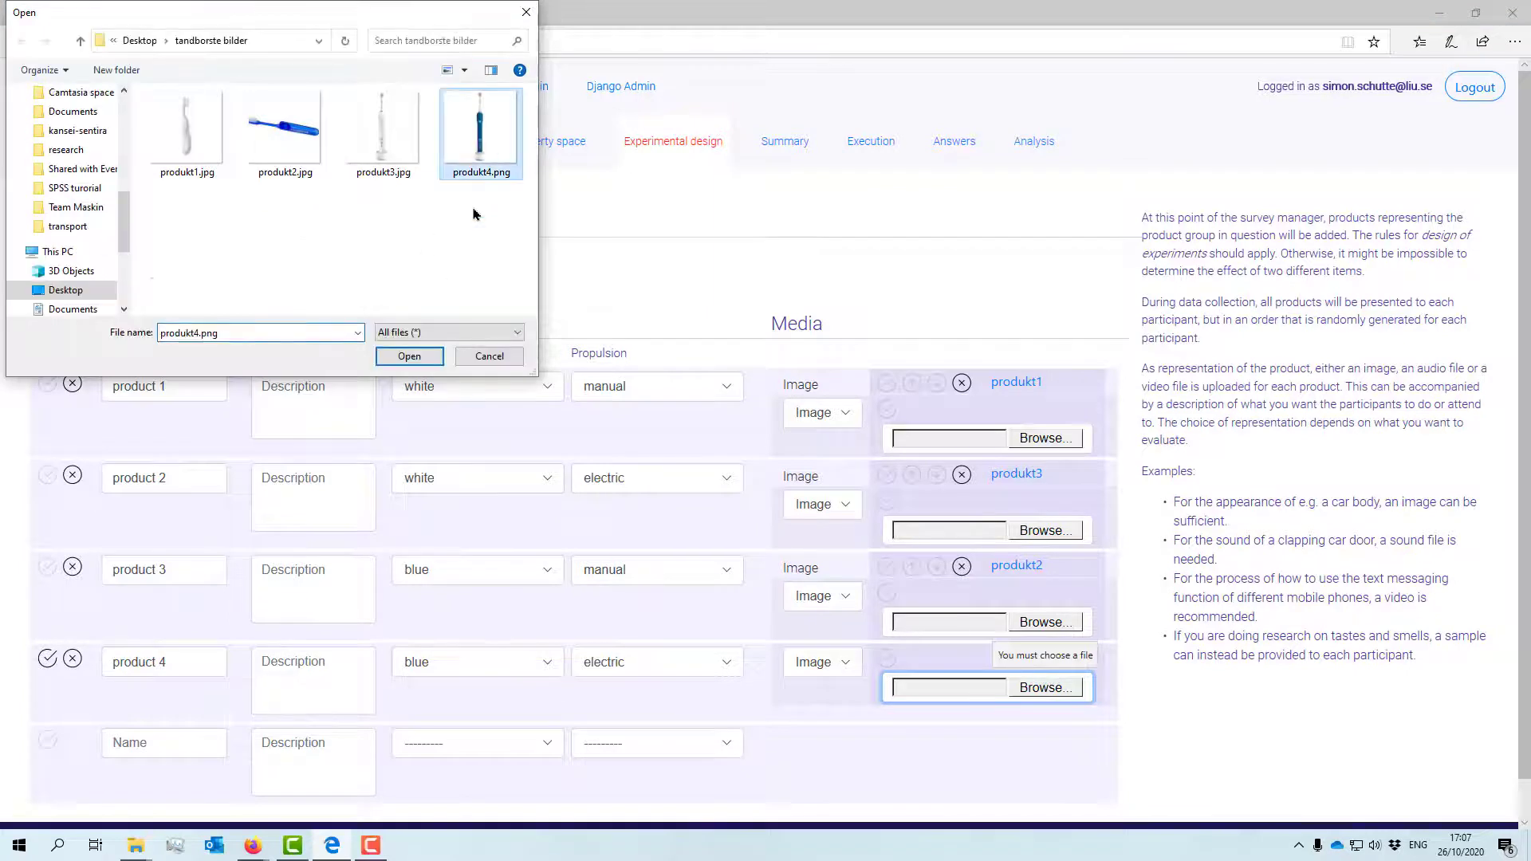
pyautogui.click(408, 357)
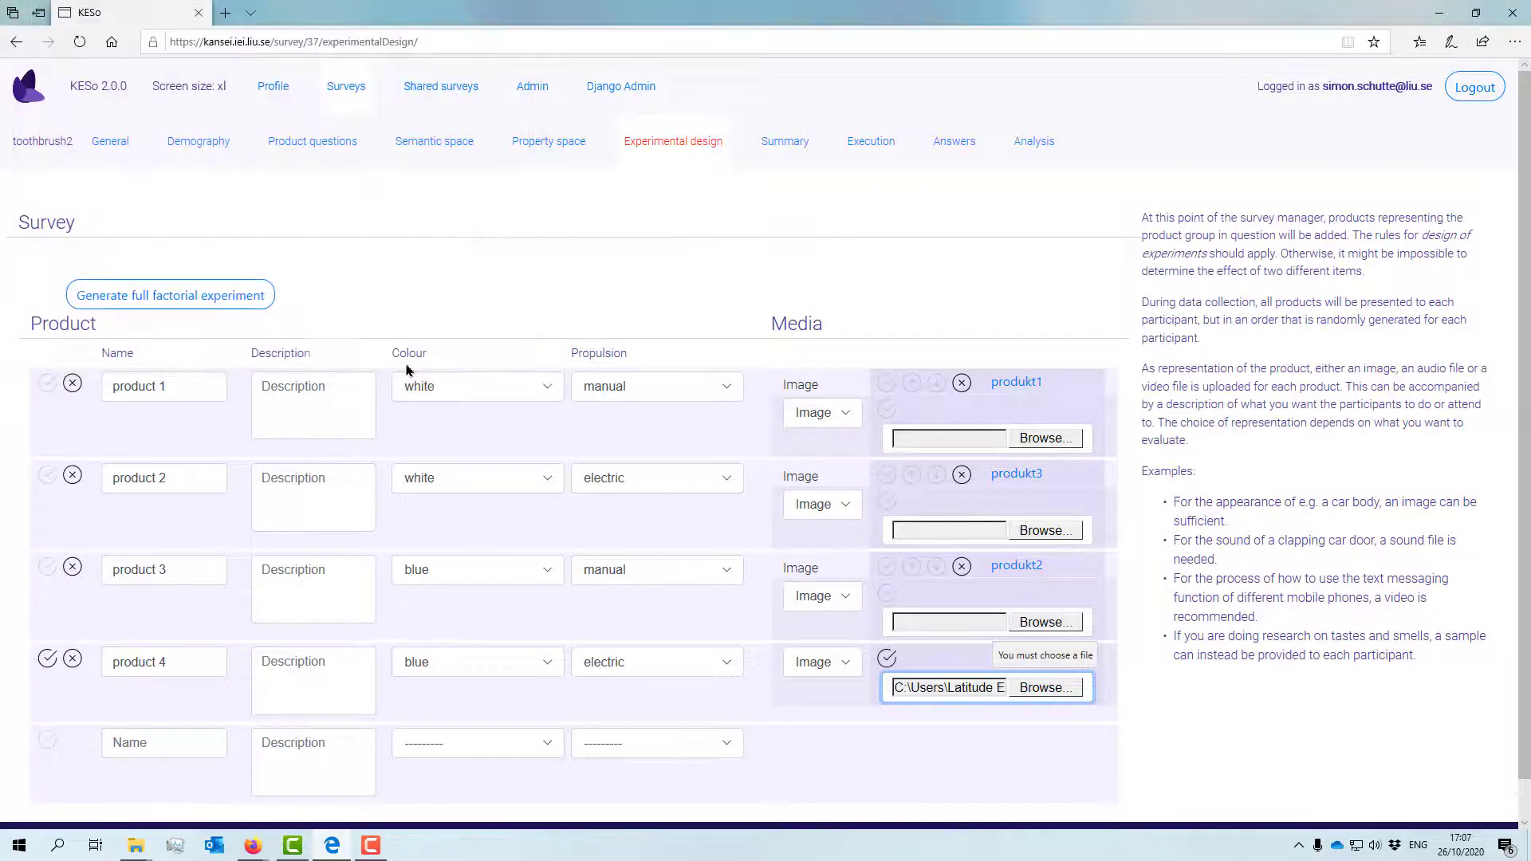
pyautogui.click(886, 659)
pyautogui.click(47, 658)
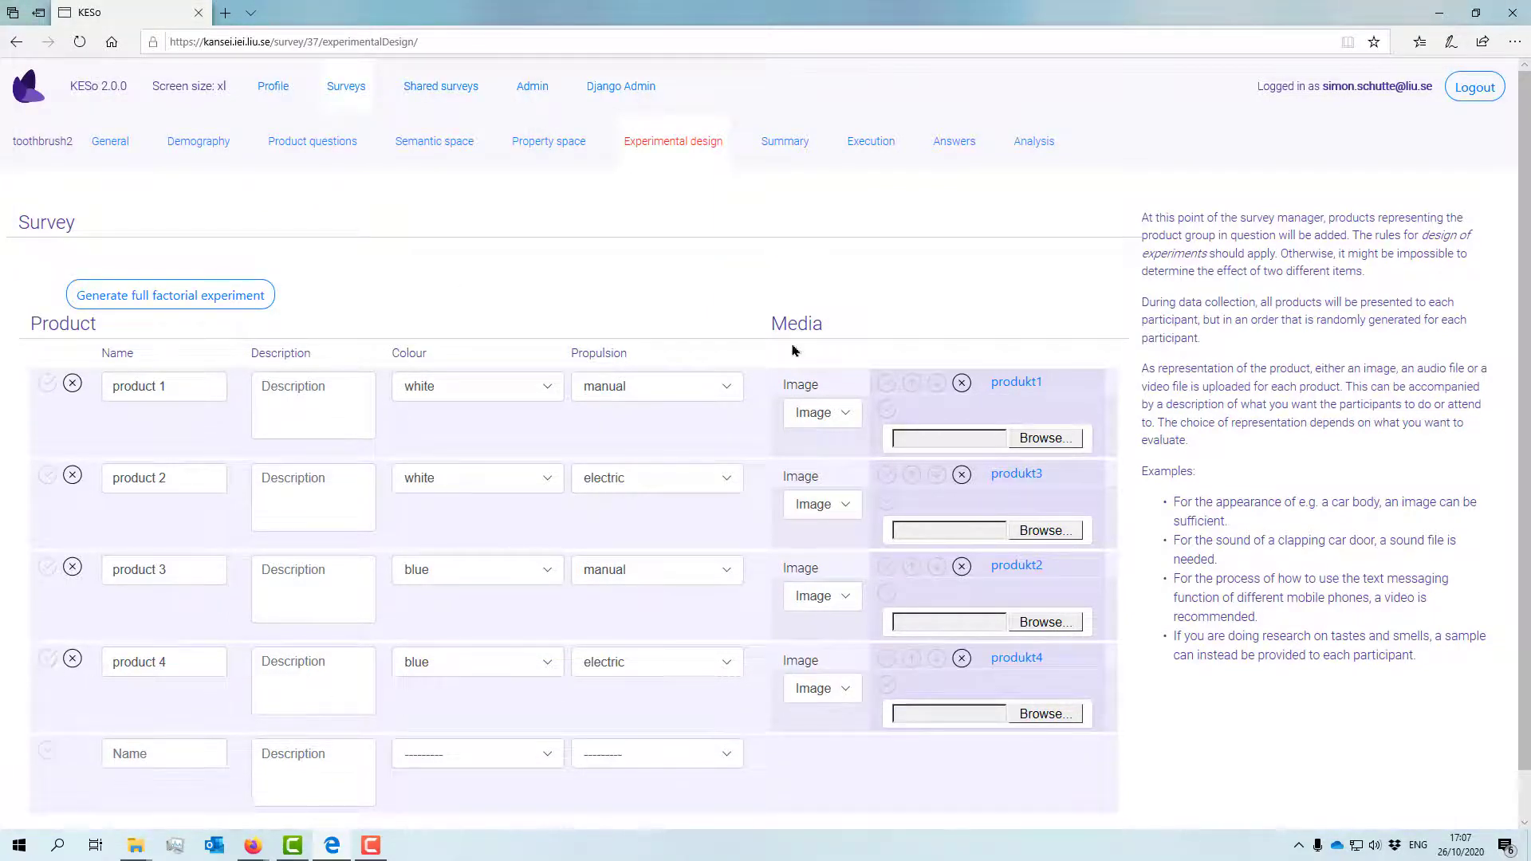
# Review the survey summary and start the participant preview from the survey's execution settings
pyautogui.click(791, 150)
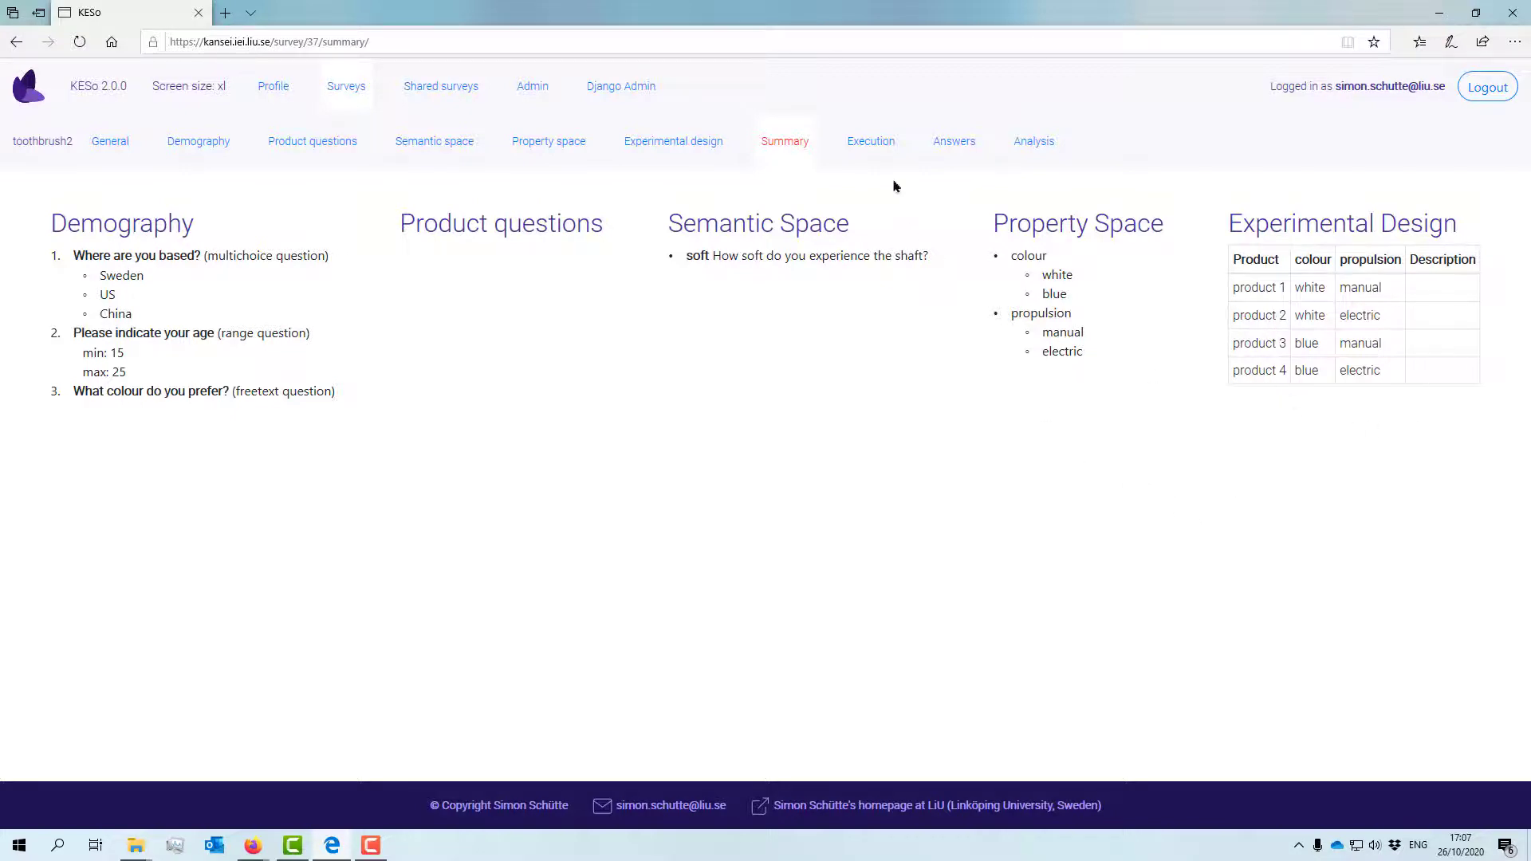
pyautogui.click(877, 148)
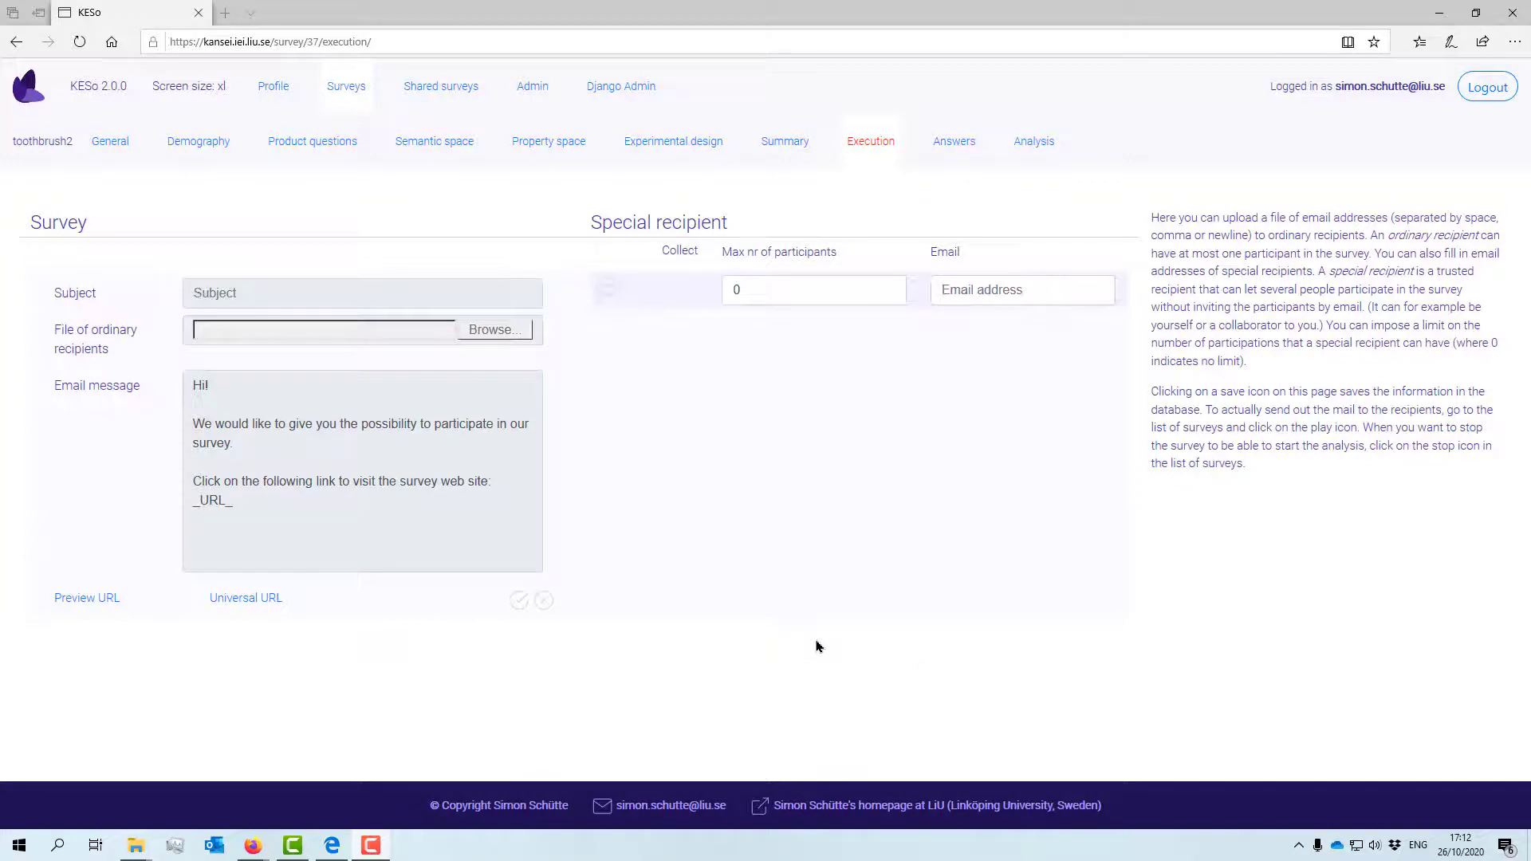
pyautogui.click(84, 603)
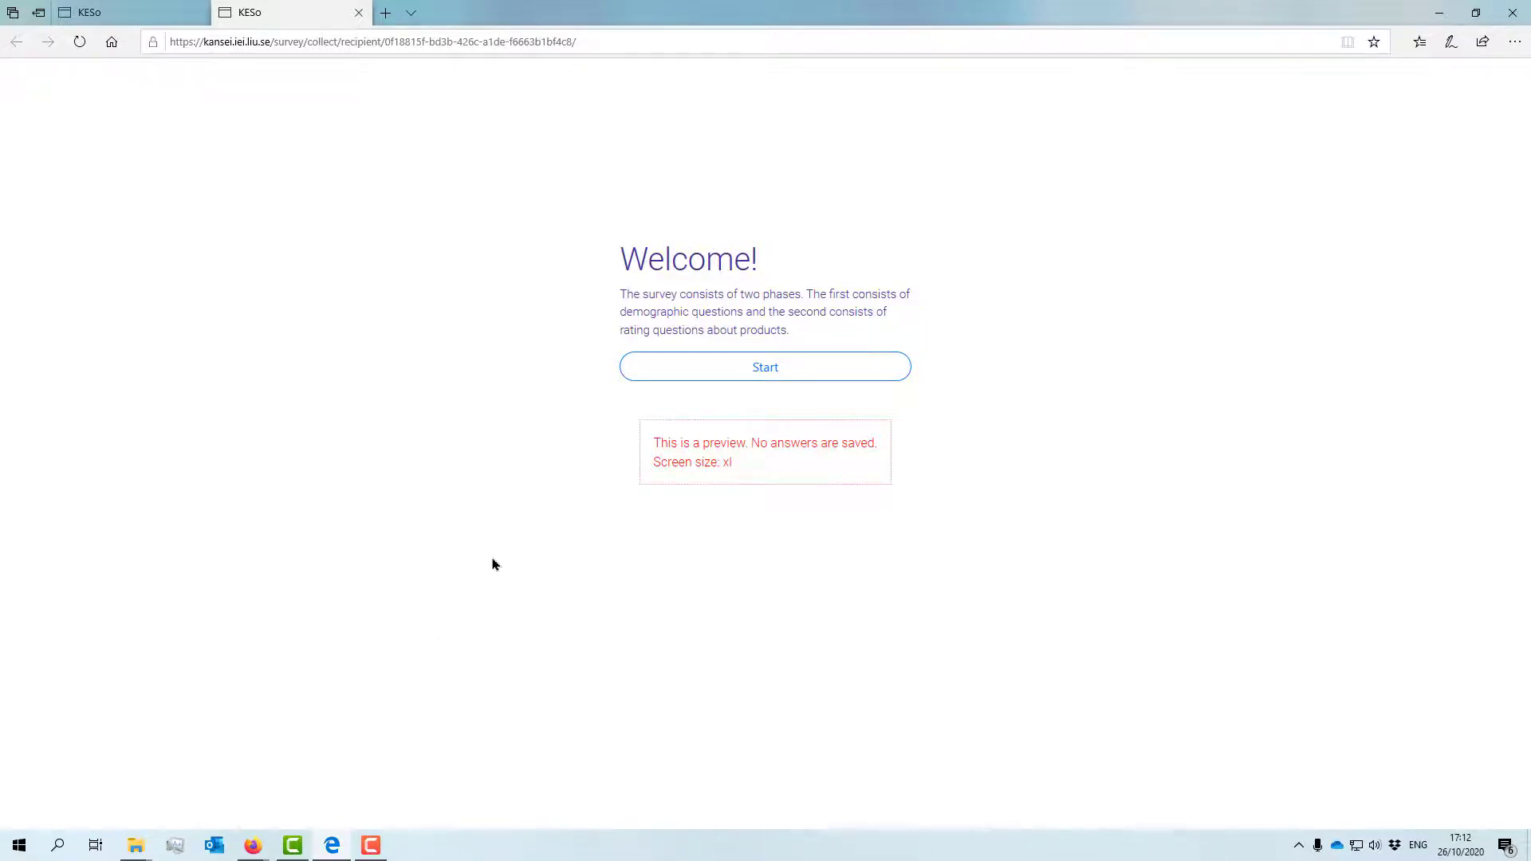
pyautogui.click(774, 372)
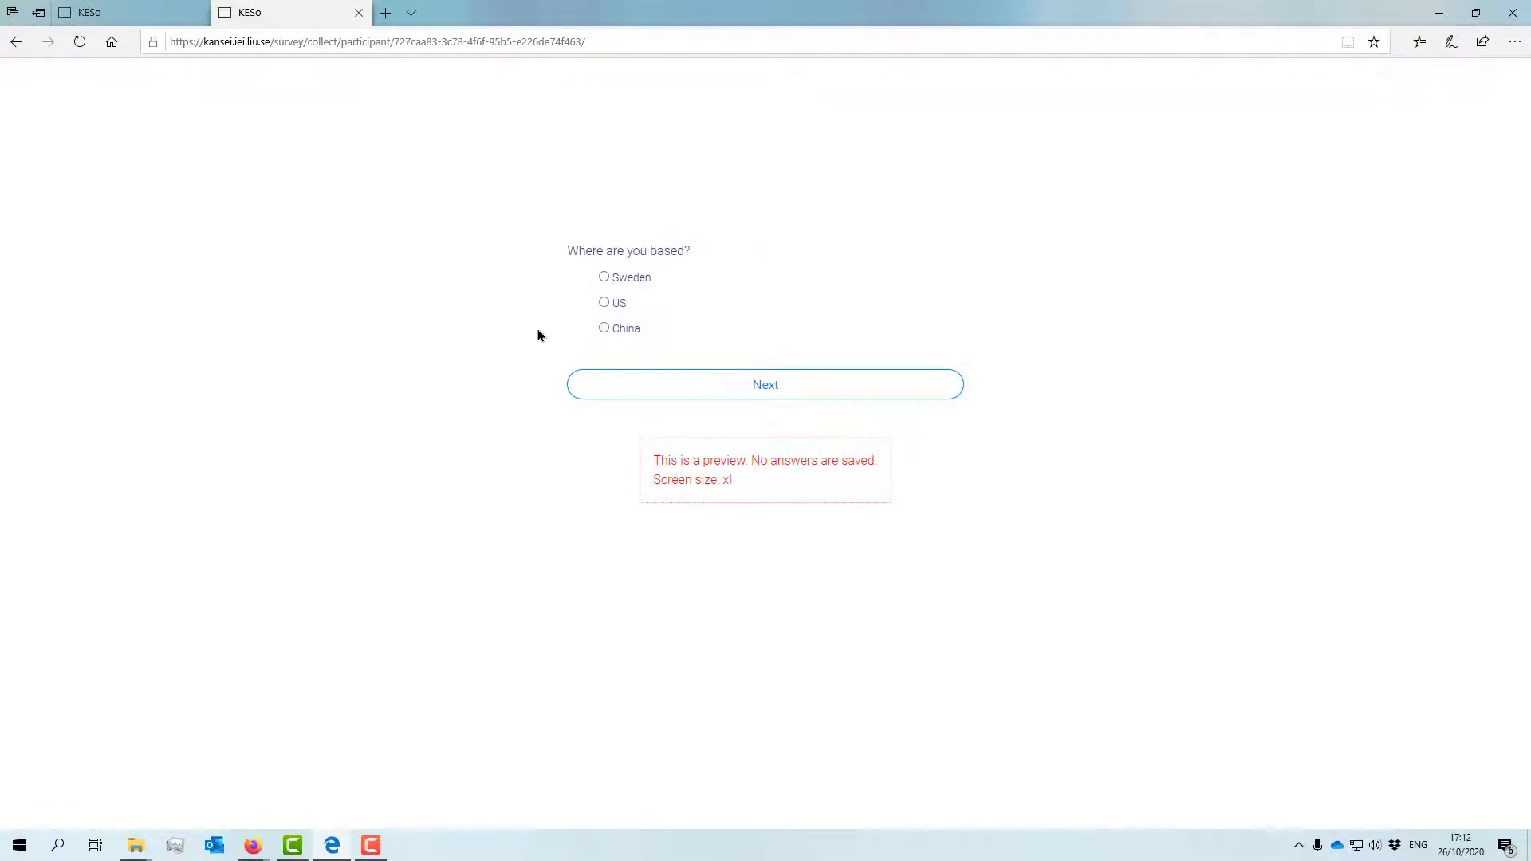
# Answer the preview's demographic questions with Sweden as location, 20 as age and blue as preferred colour
pyautogui.click(604, 277)
pyautogui.click(786, 385)
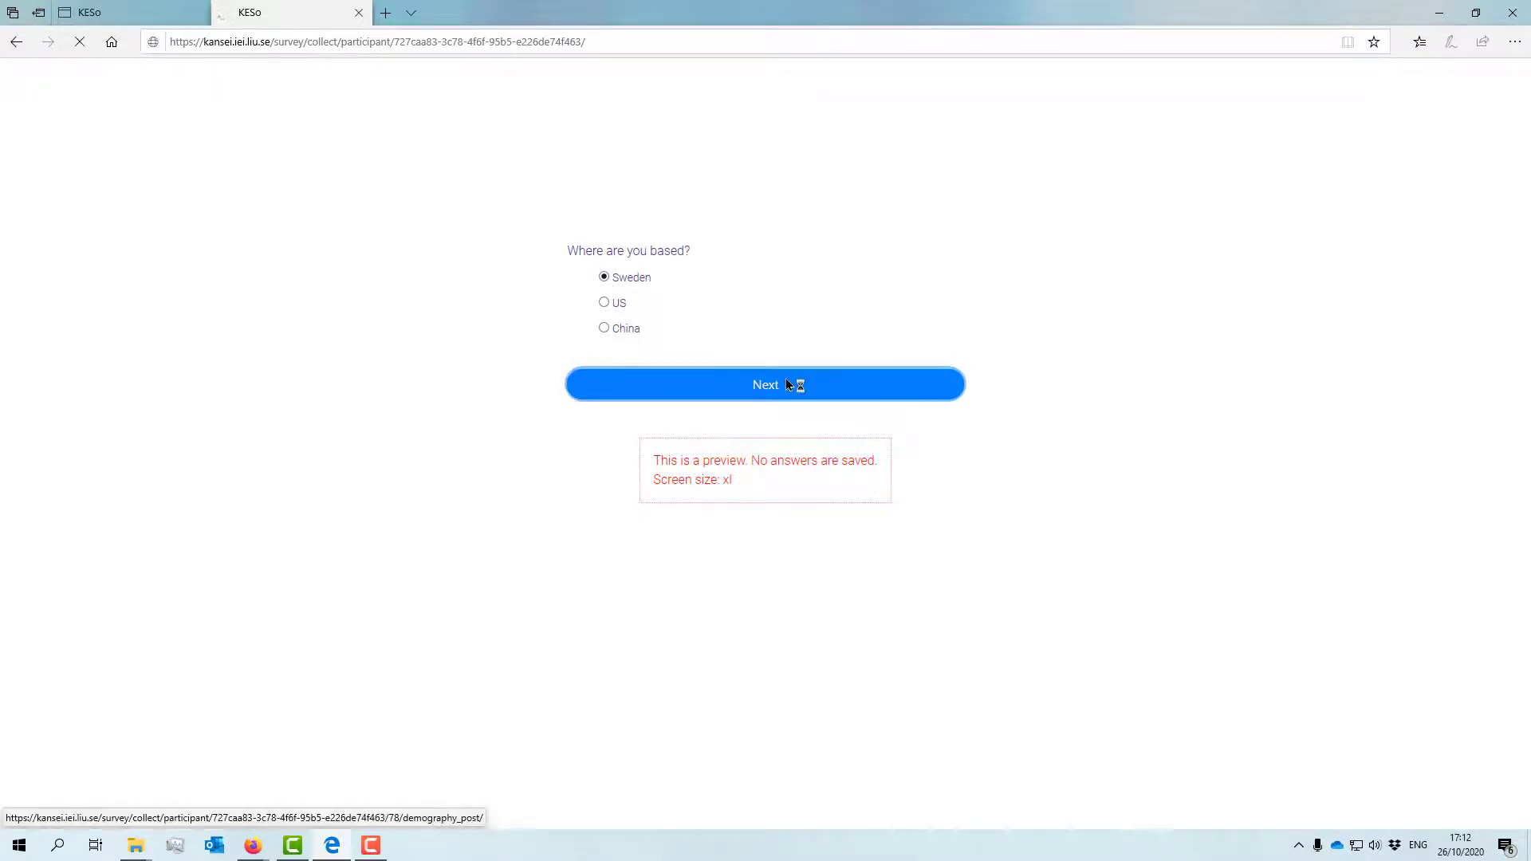
pyautogui.click(734, 283)
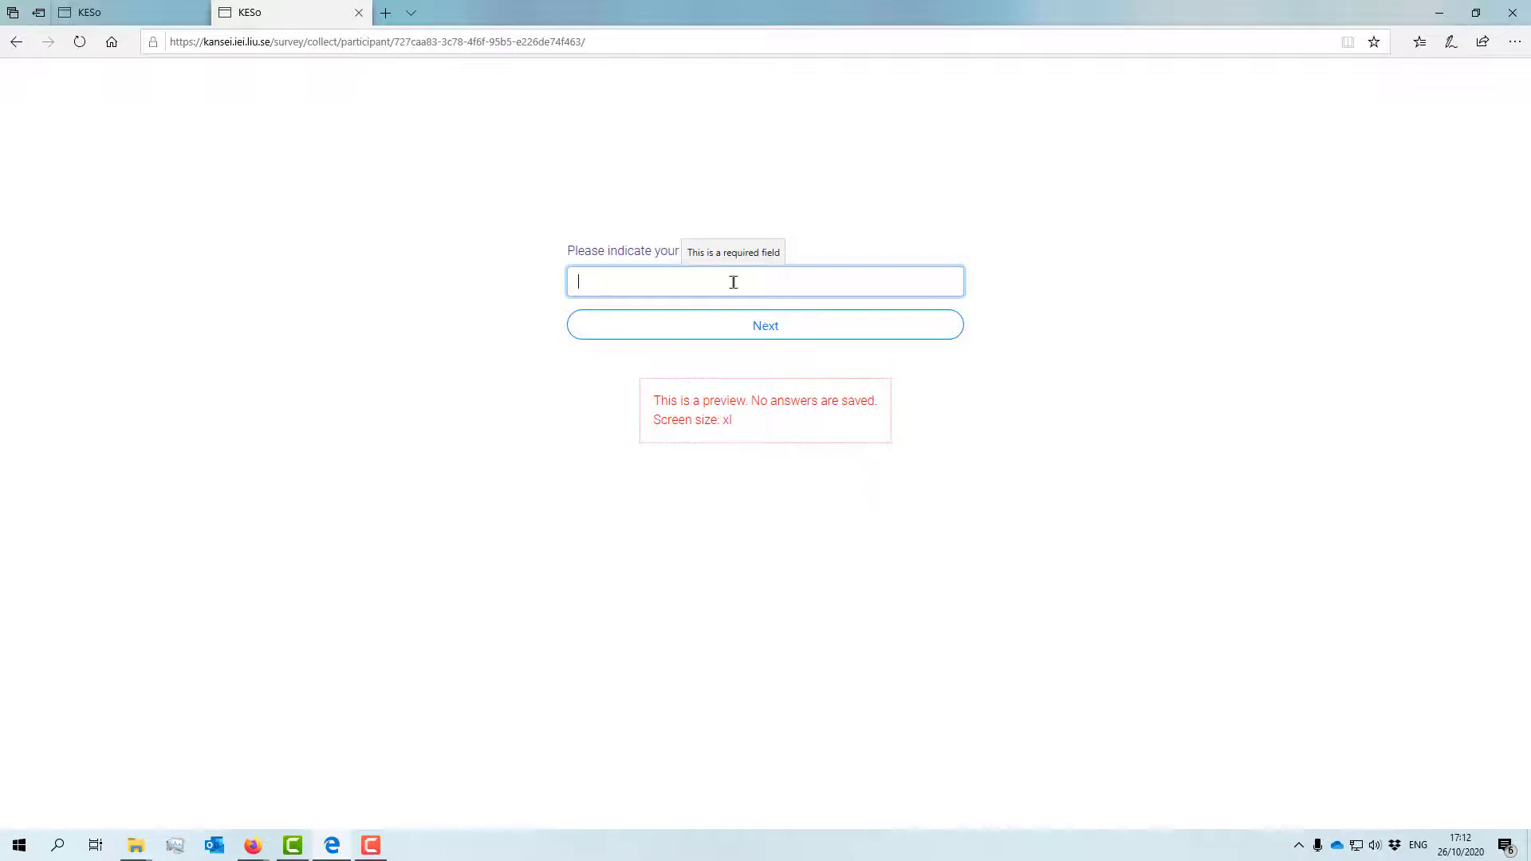
pyautogui.write('20')
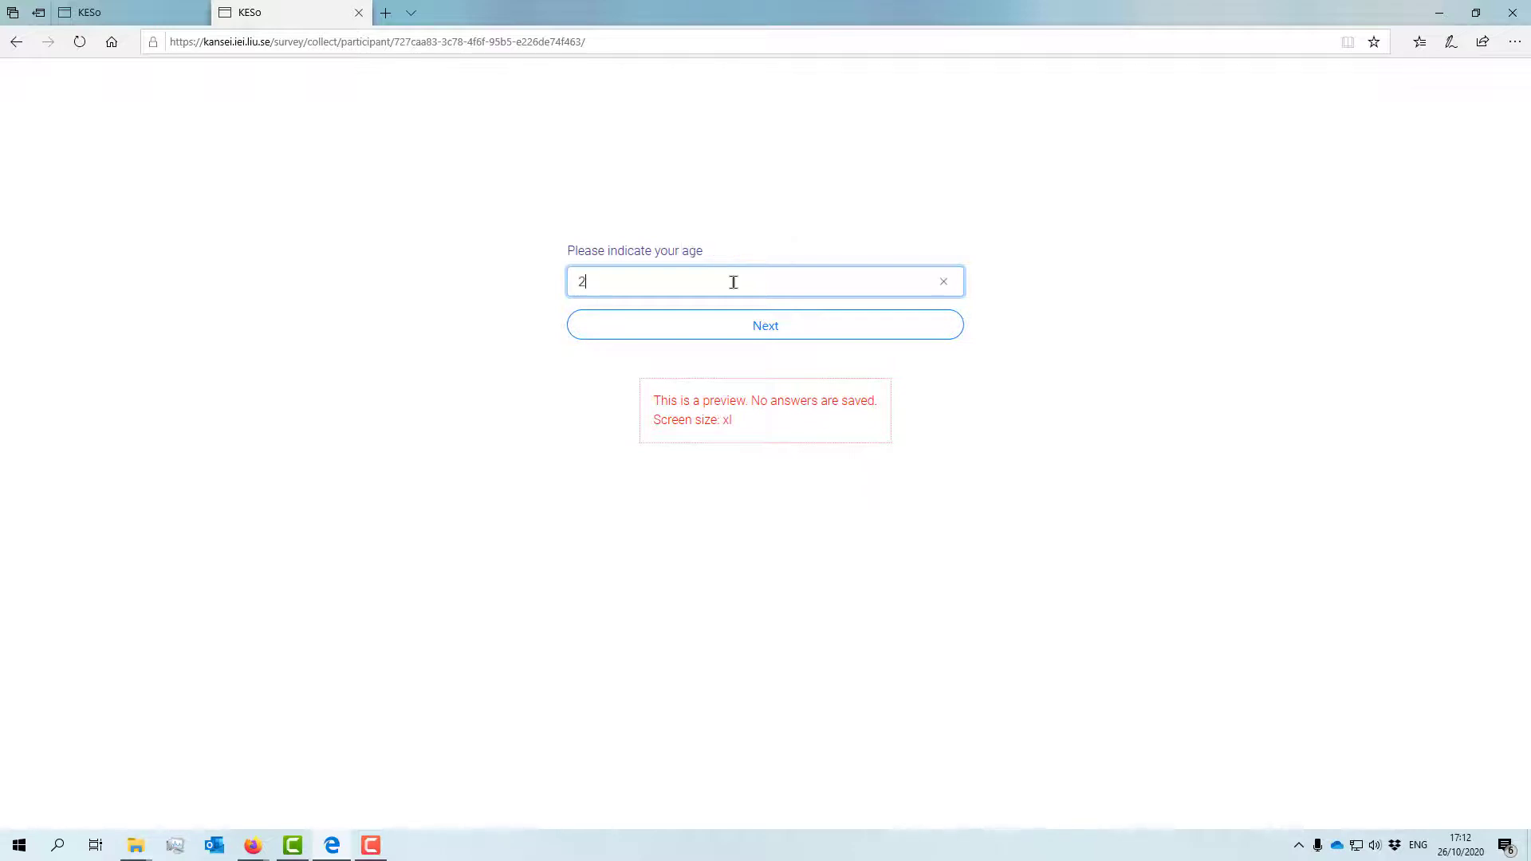
pyautogui.click(803, 336)
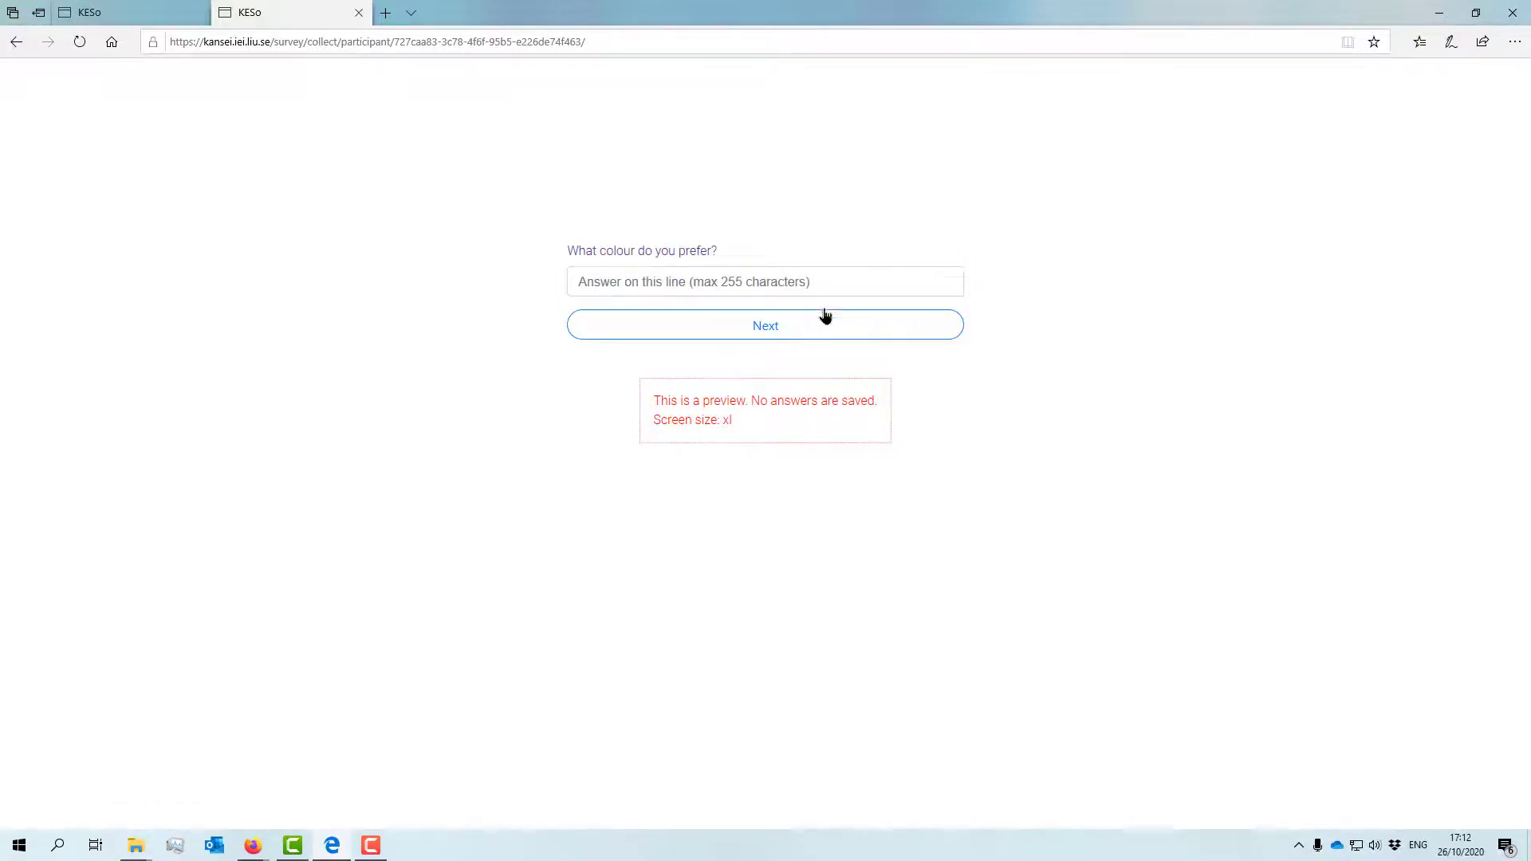
pyautogui.click(854, 276)
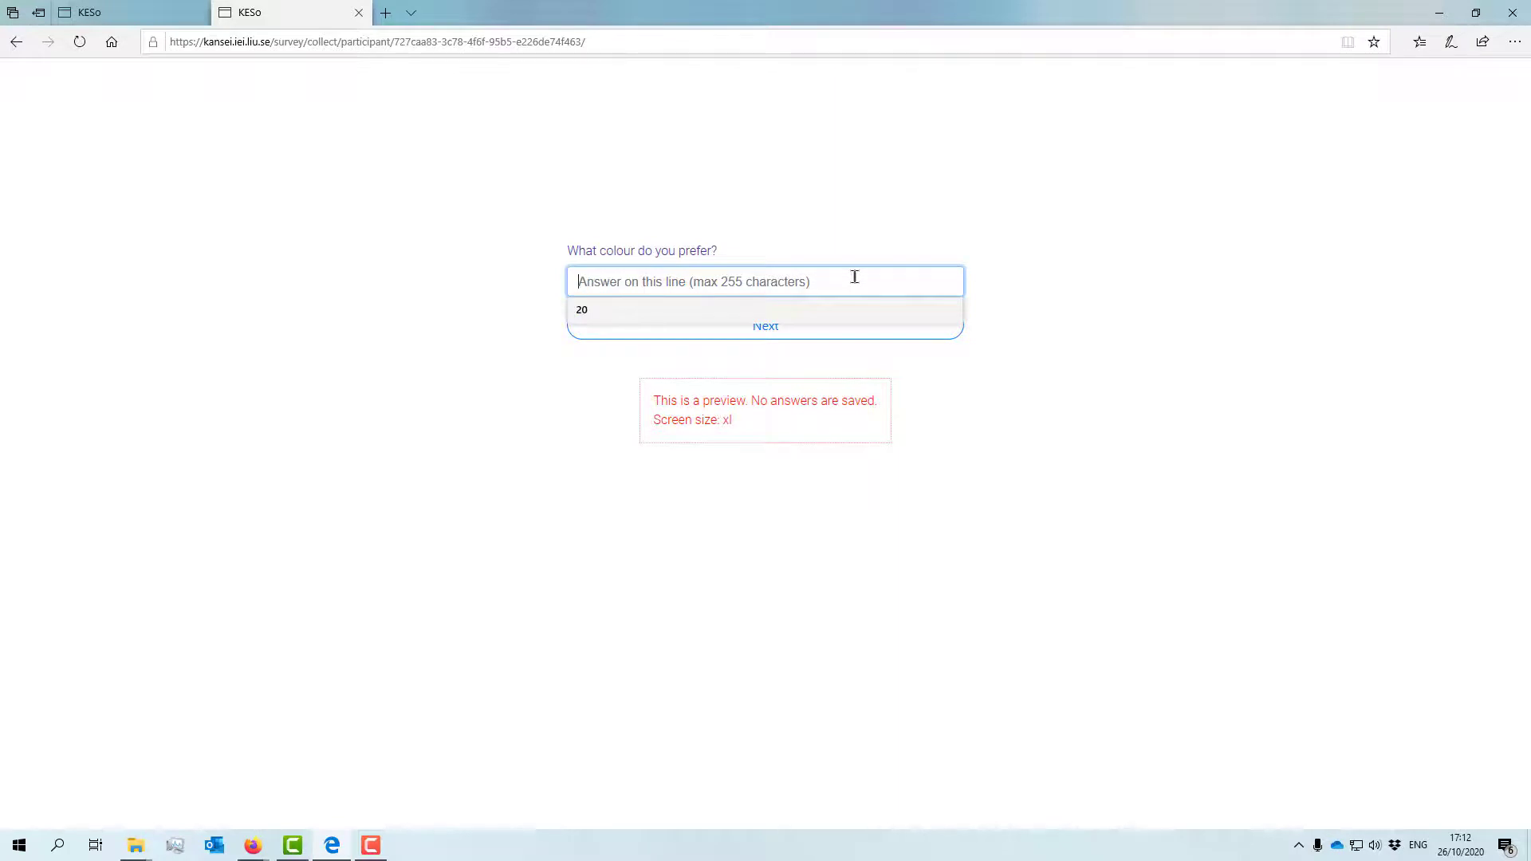
pyautogui.write('blue')
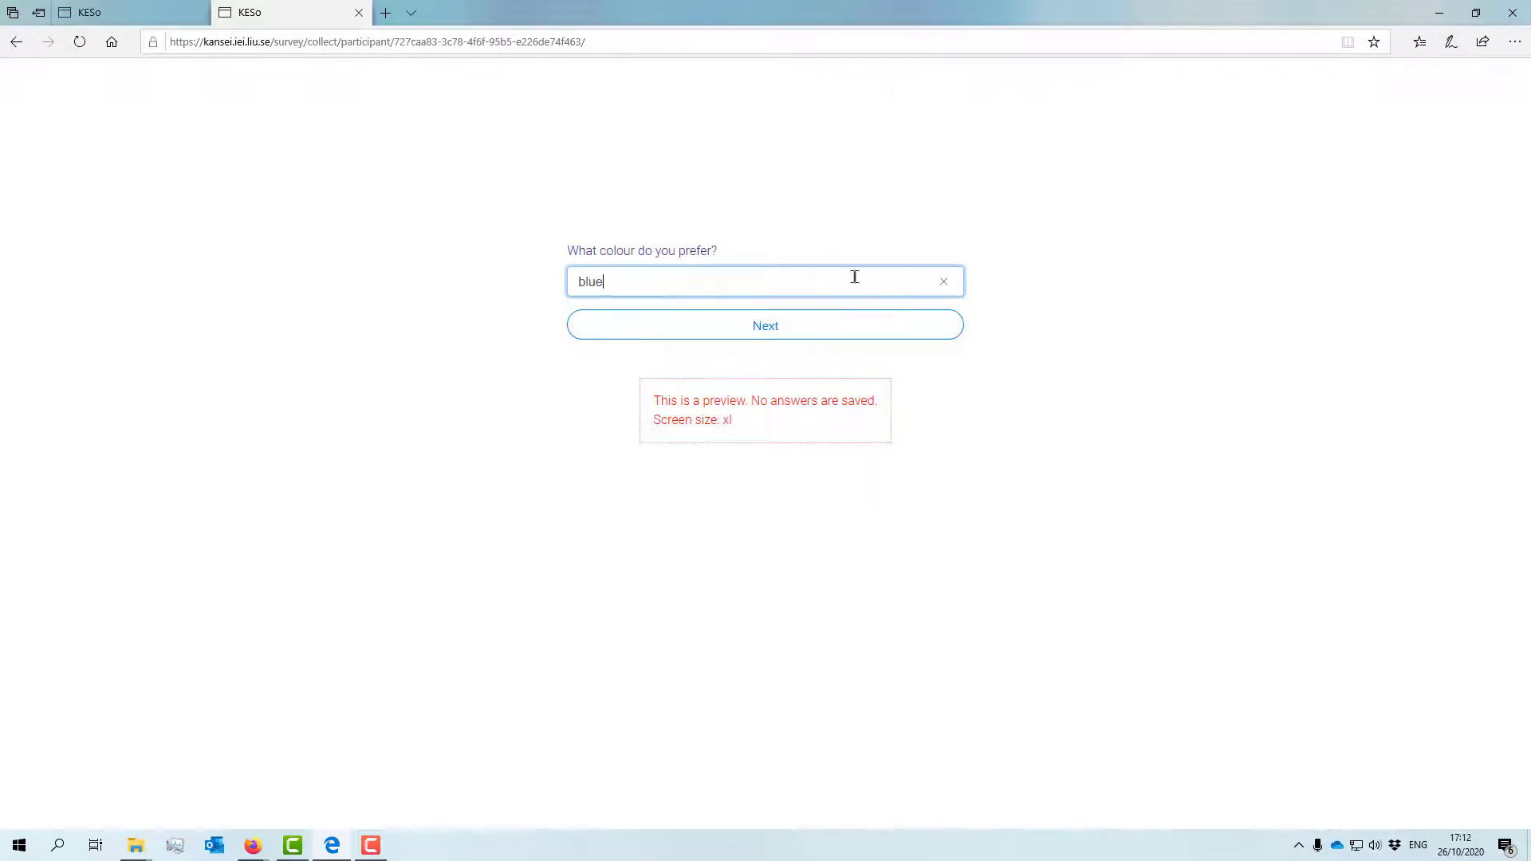
pyautogui.click(823, 327)
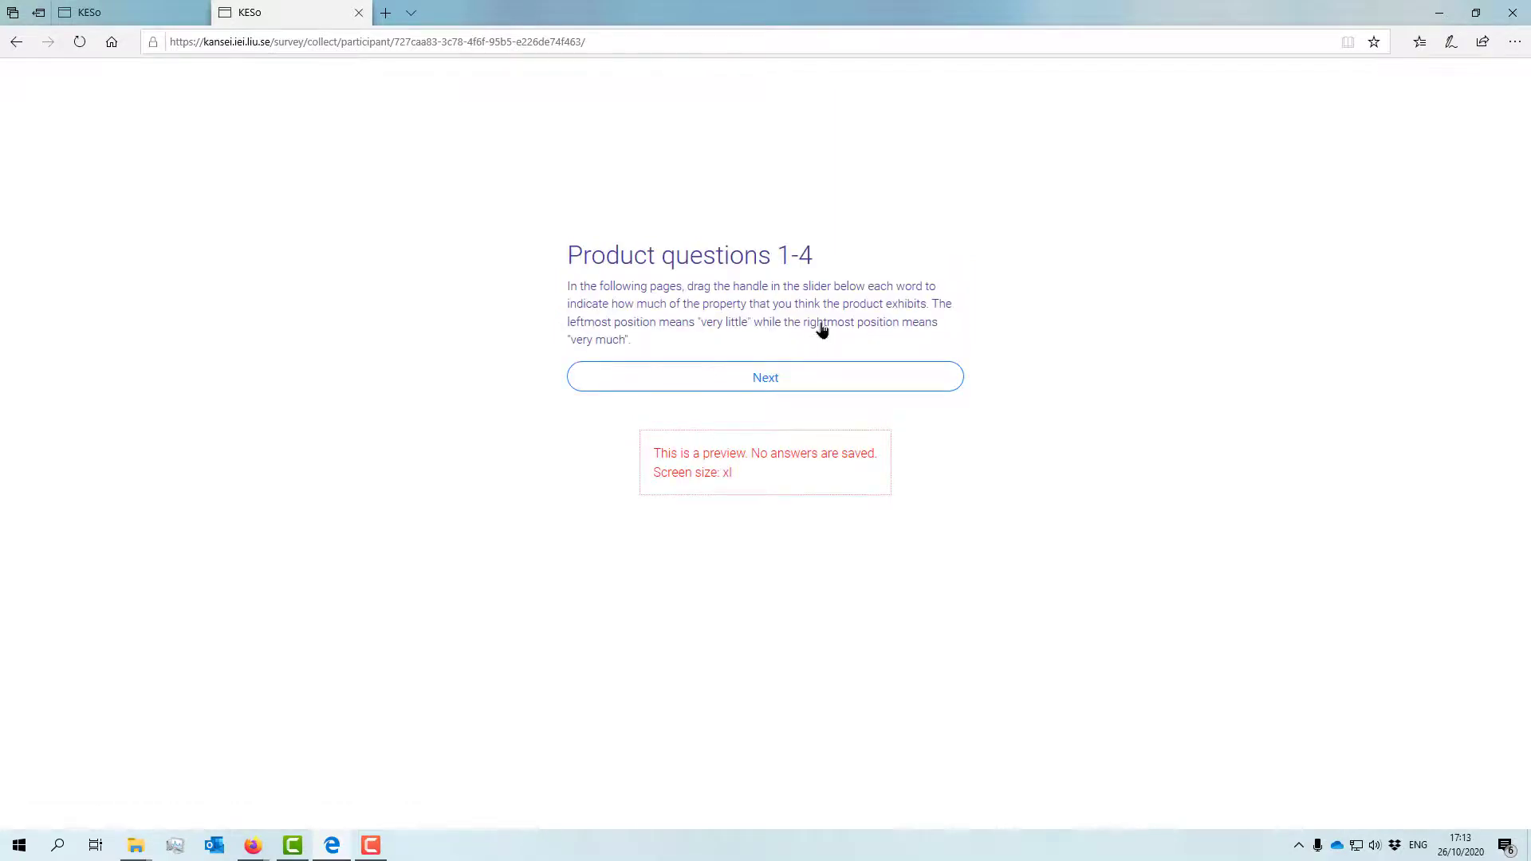
# Rate the shaft softness of all four toothbrushes, high for both blue ones and low for the white manual one, and finish the preview
pyautogui.click(797, 377)
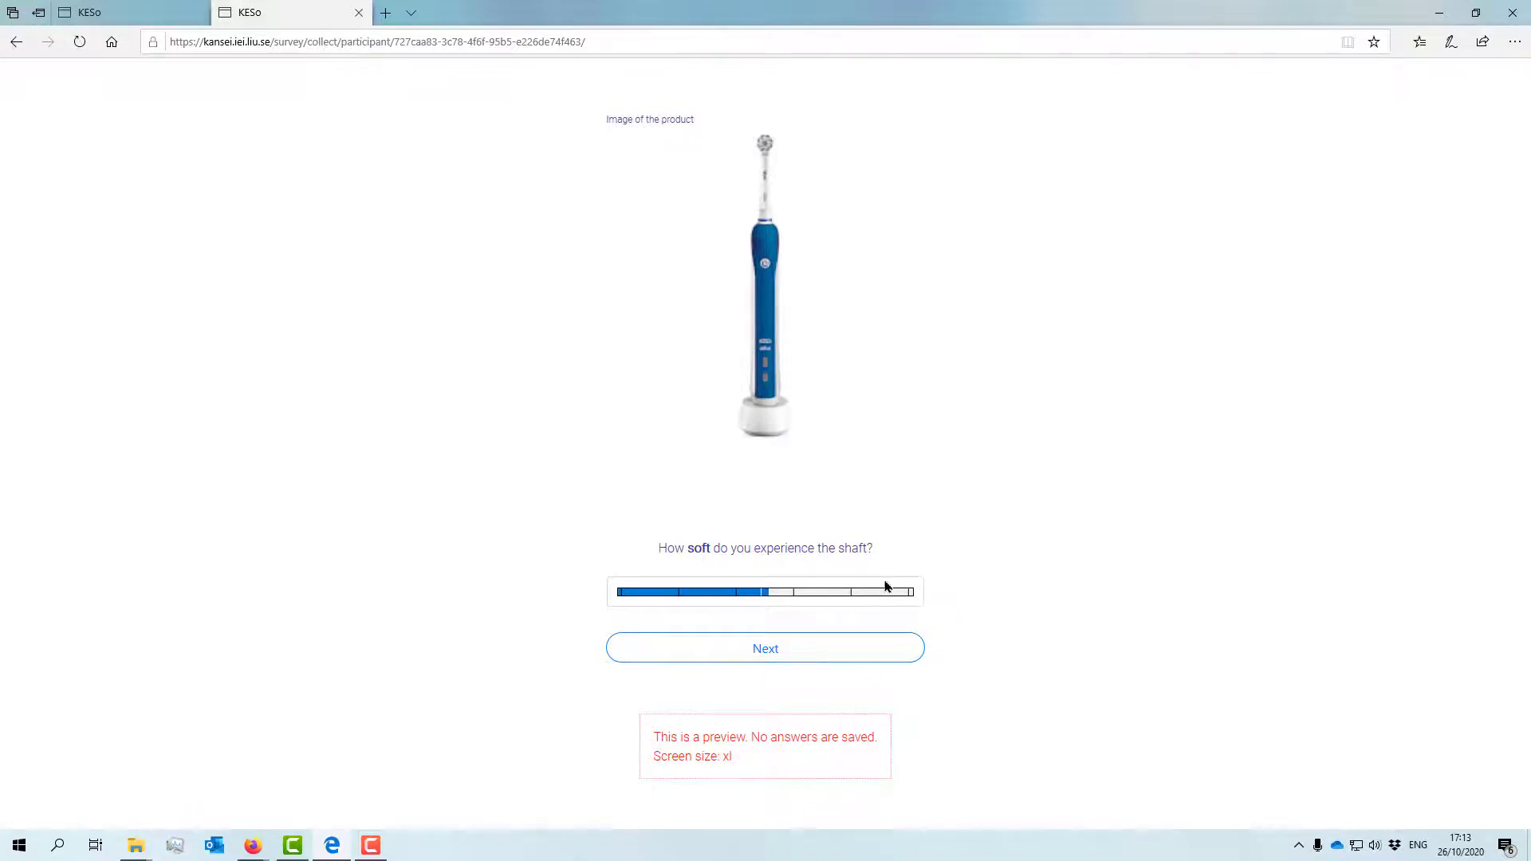
pyautogui.click(763, 594)
pyautogui.moveTo(763, 596); pyautogui.dragTo(867, 596)
pyautogui.click(763, 650)
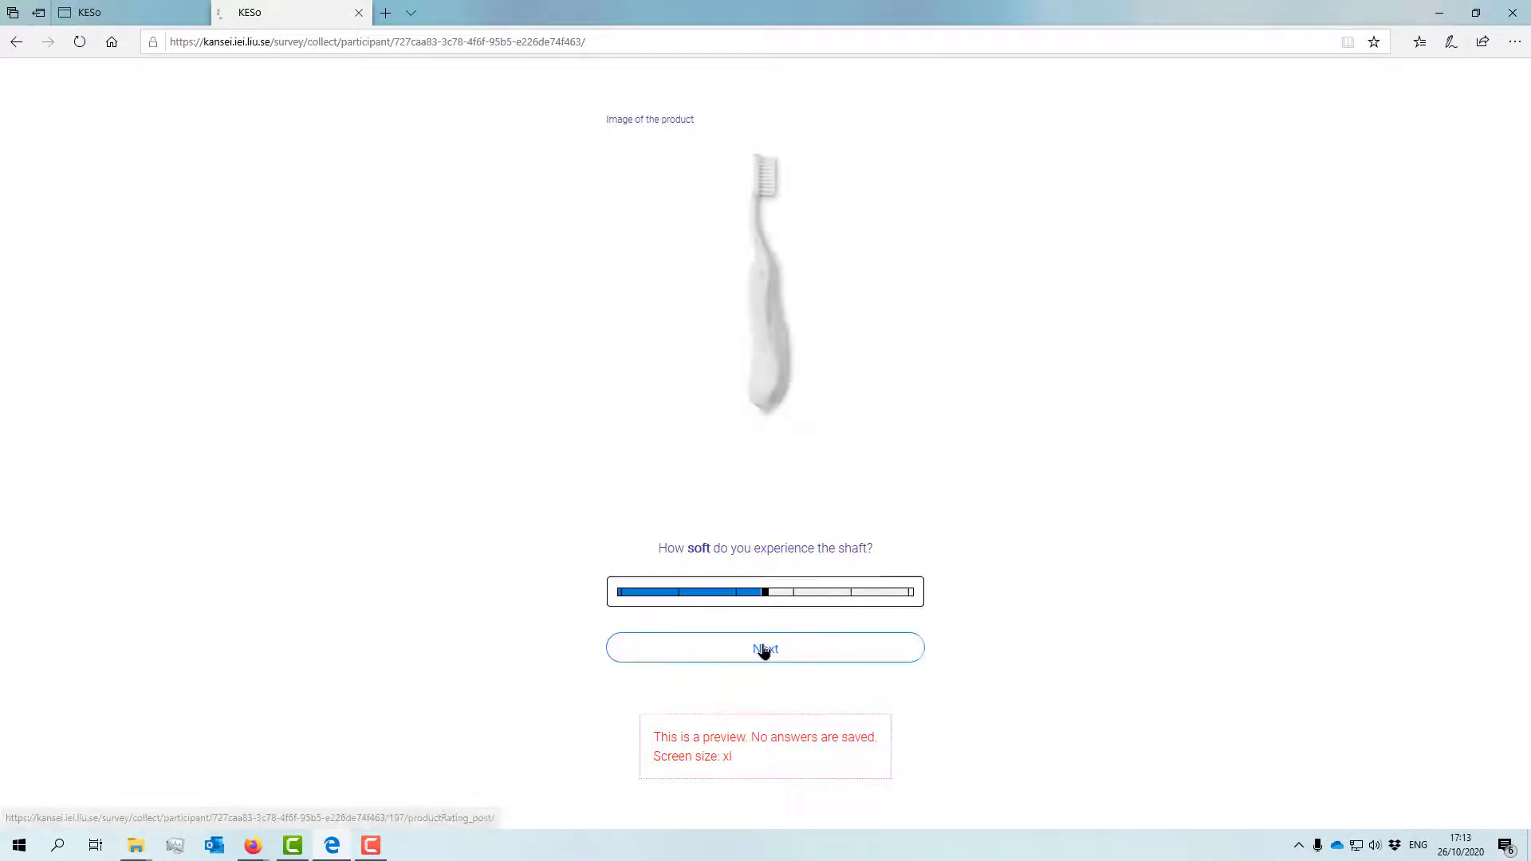
pyautogui.moveTo(765, 594); pyautogui.dragTo(662, 597)
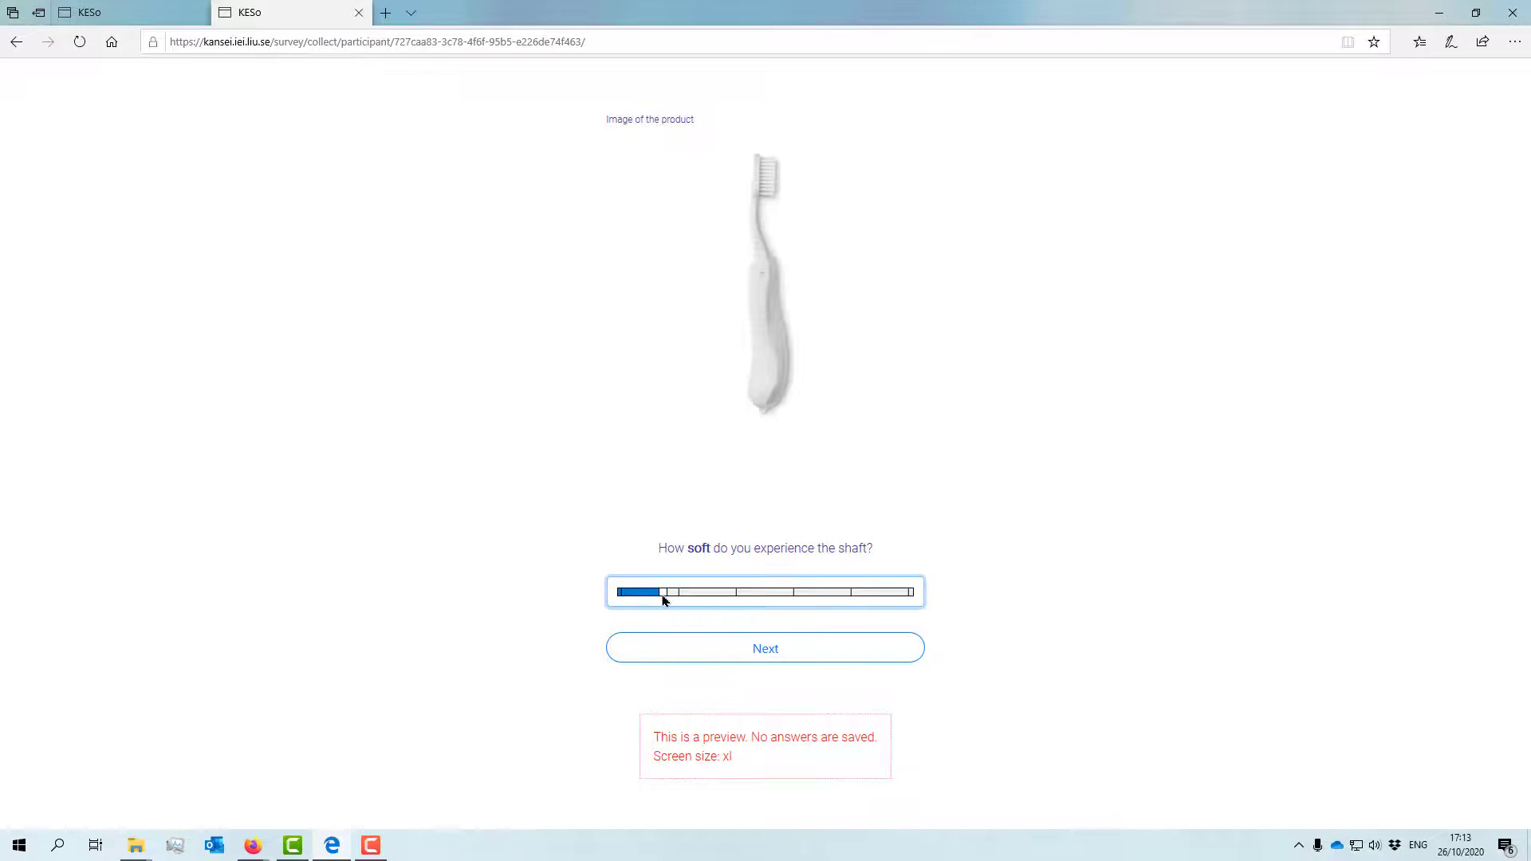
pyautogui.click(775, 647)
pyautogui.moveTo(775, 597); pyautogui.dragTo(867, 603)
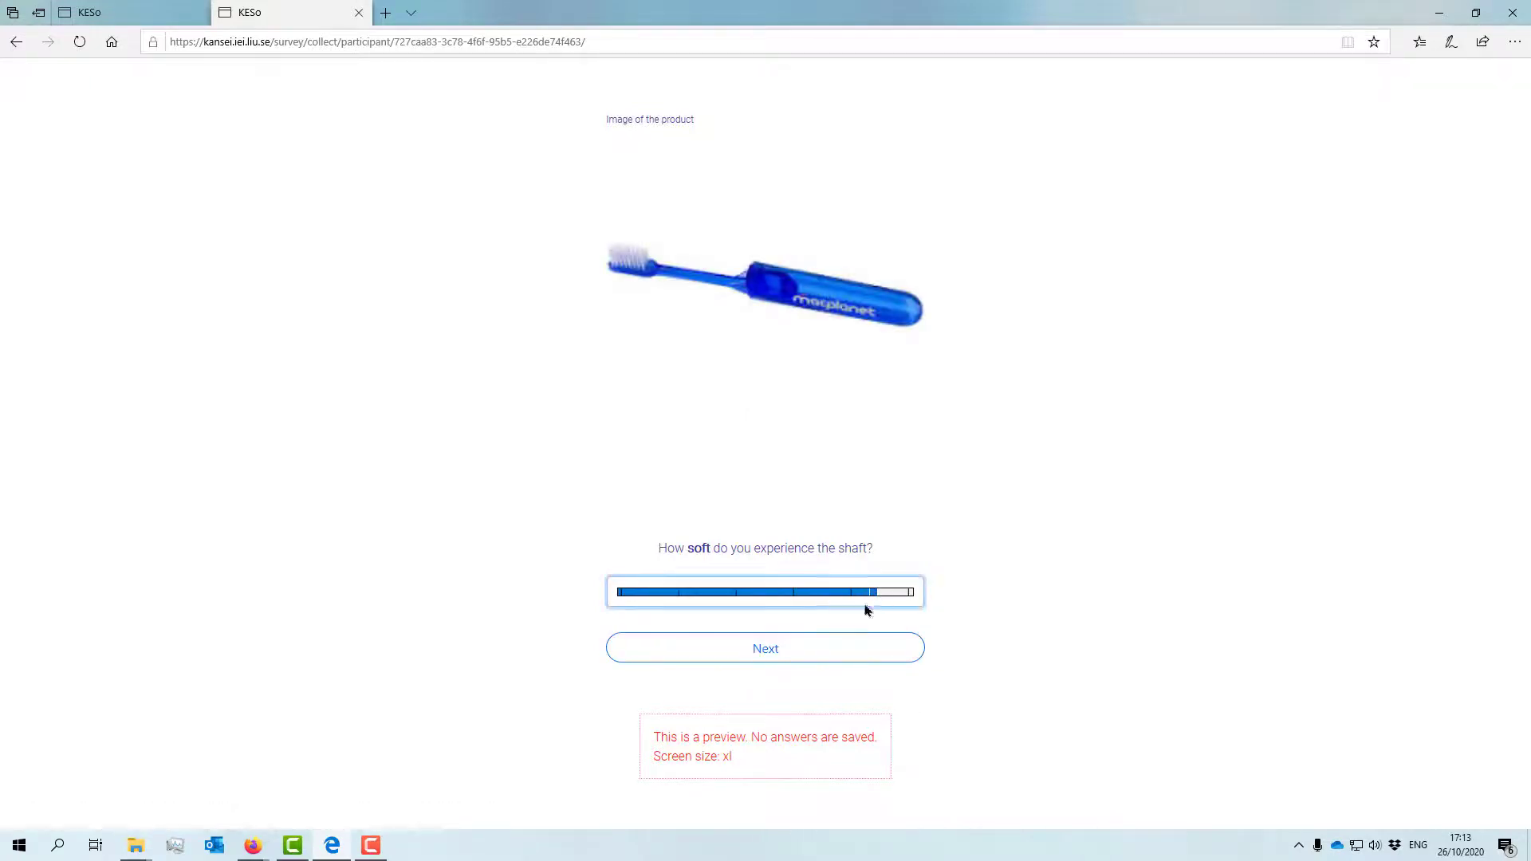
pyautogui.click(796, 646)
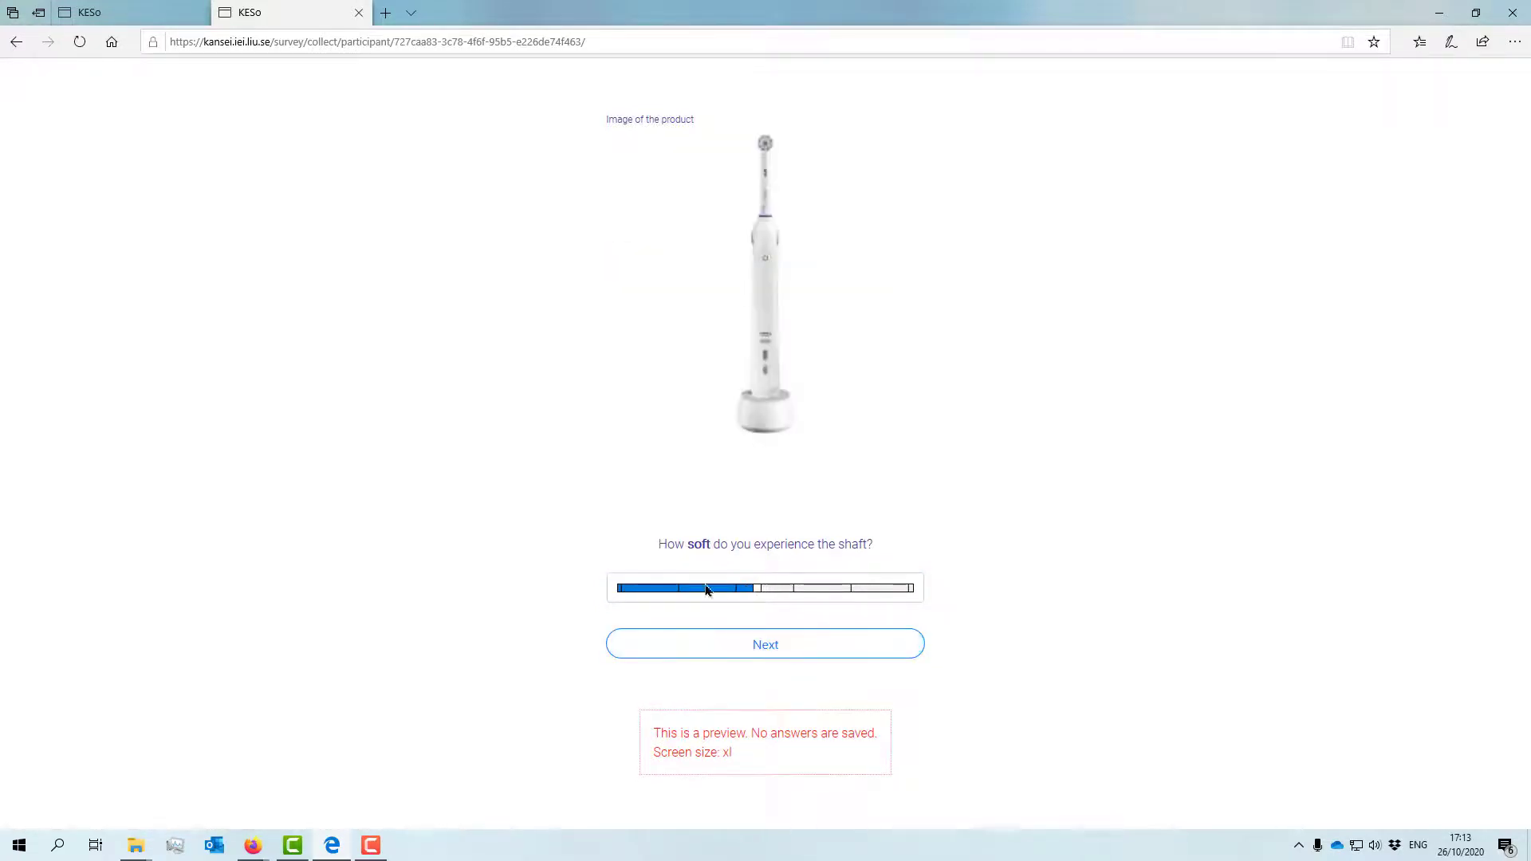
pyautogui.click(778, 646)
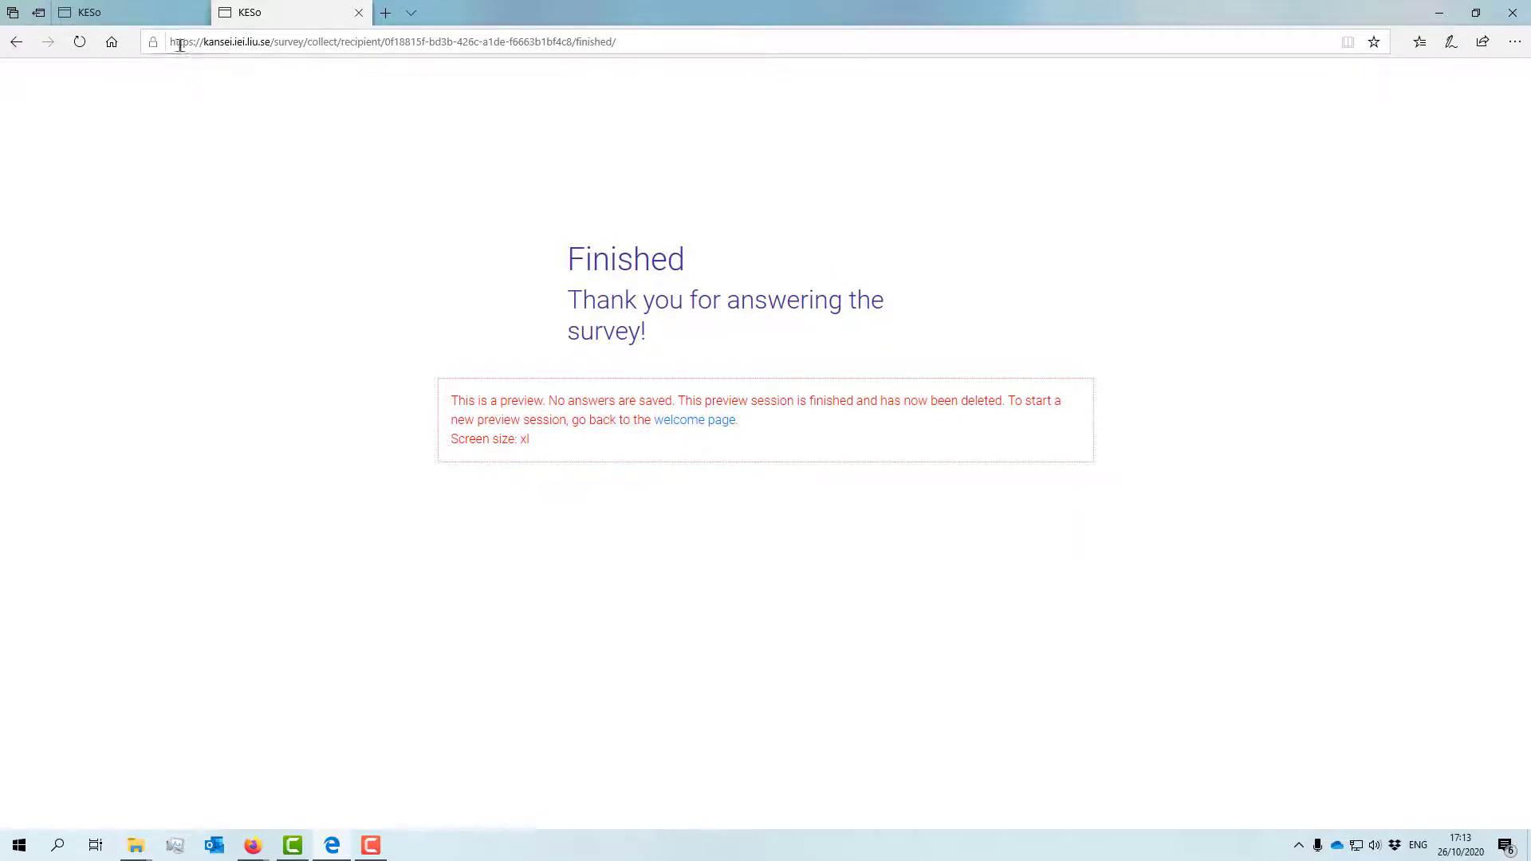
# Check toothbrush2's universal survey link and recipient options in the execution settings, and open the survey's answers
pyautogui.click(144, 13)
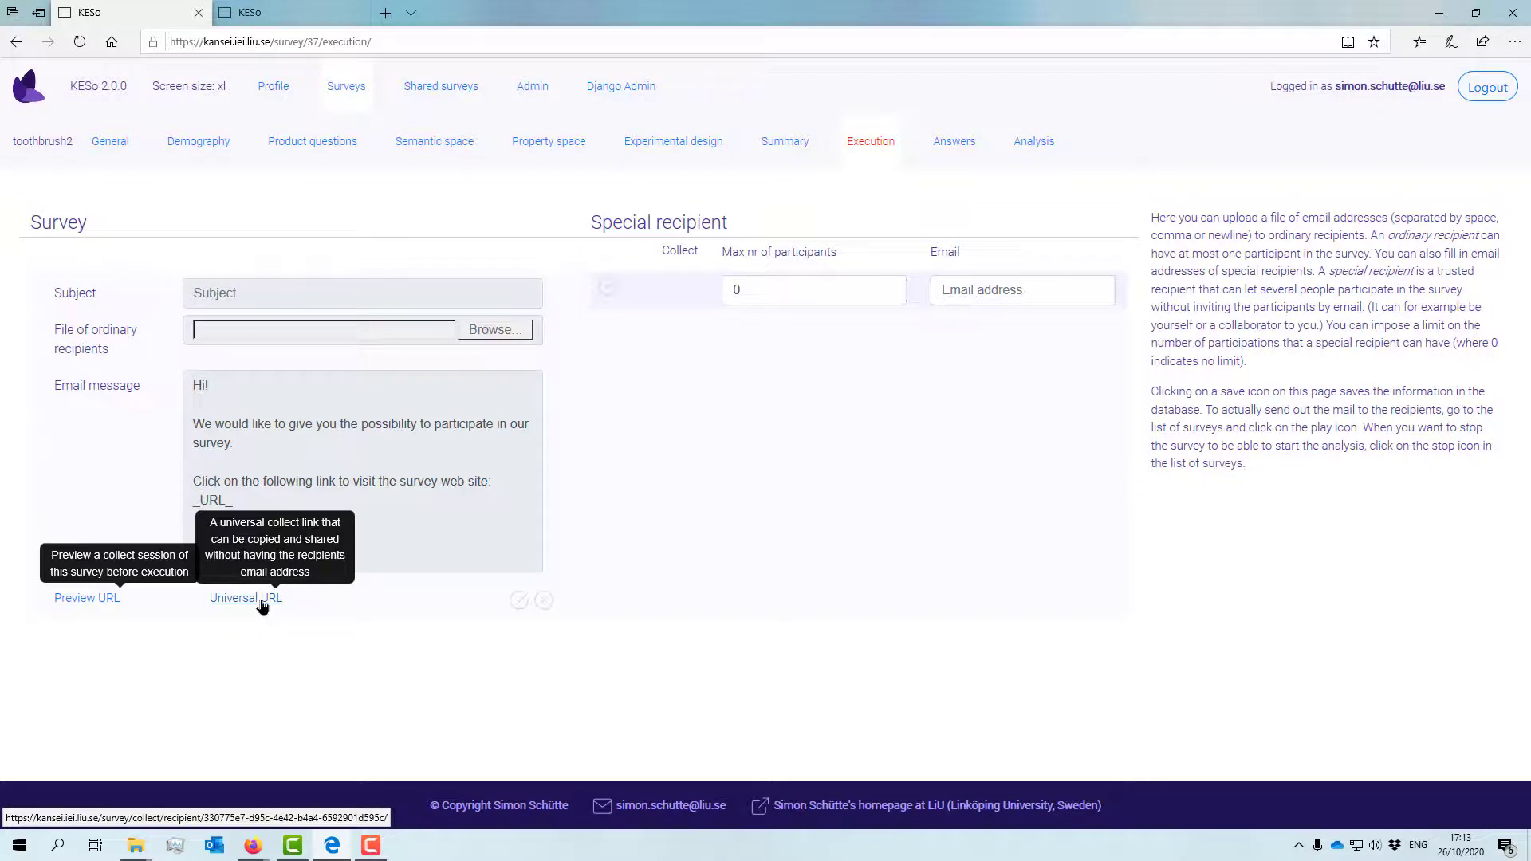
pyautogui.click(262, 604)
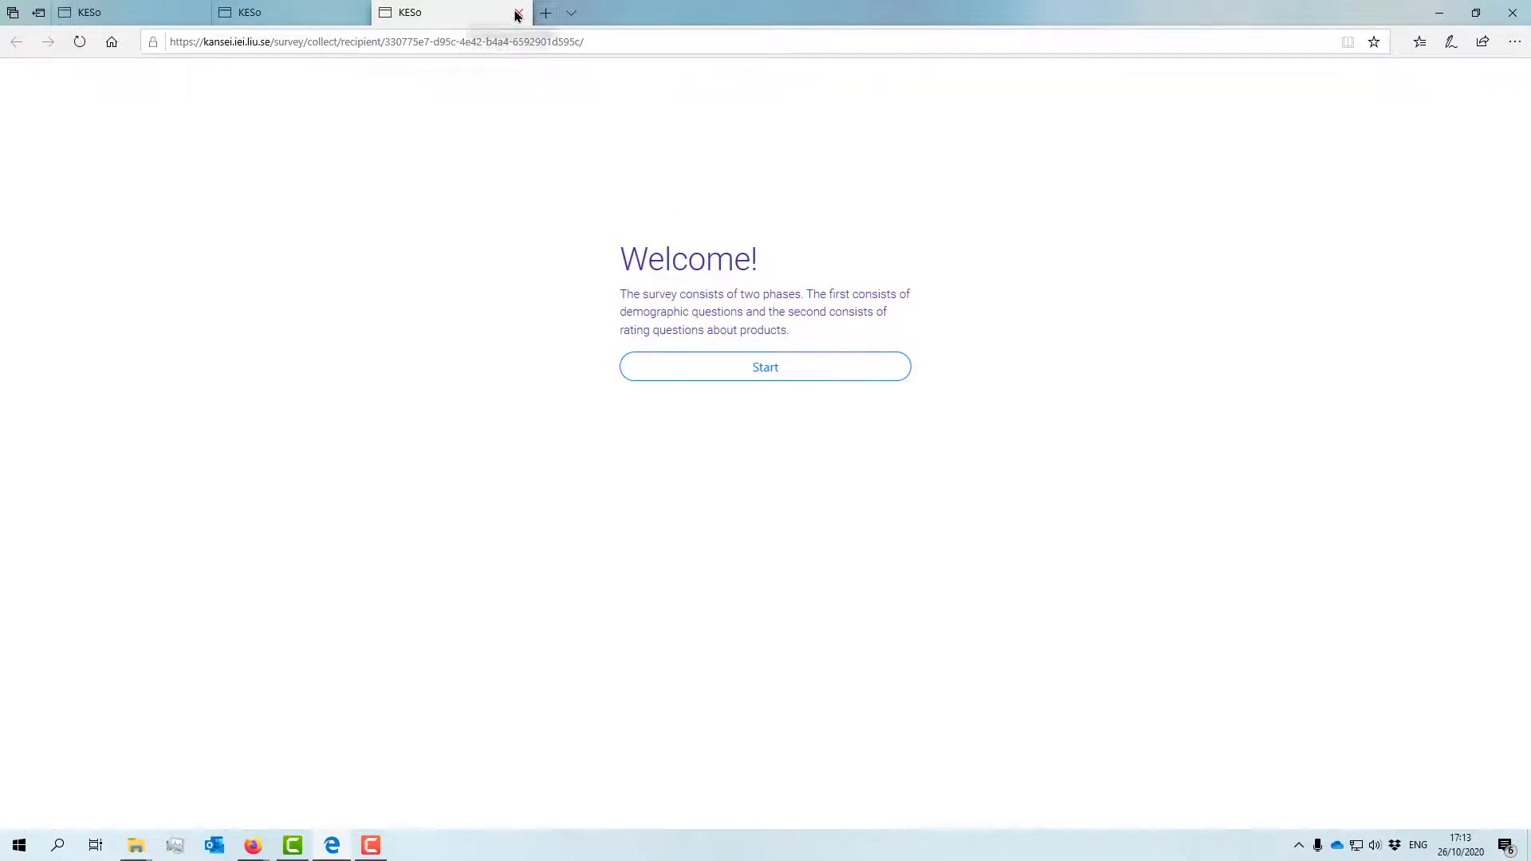
pyautogui.click(147, 13)
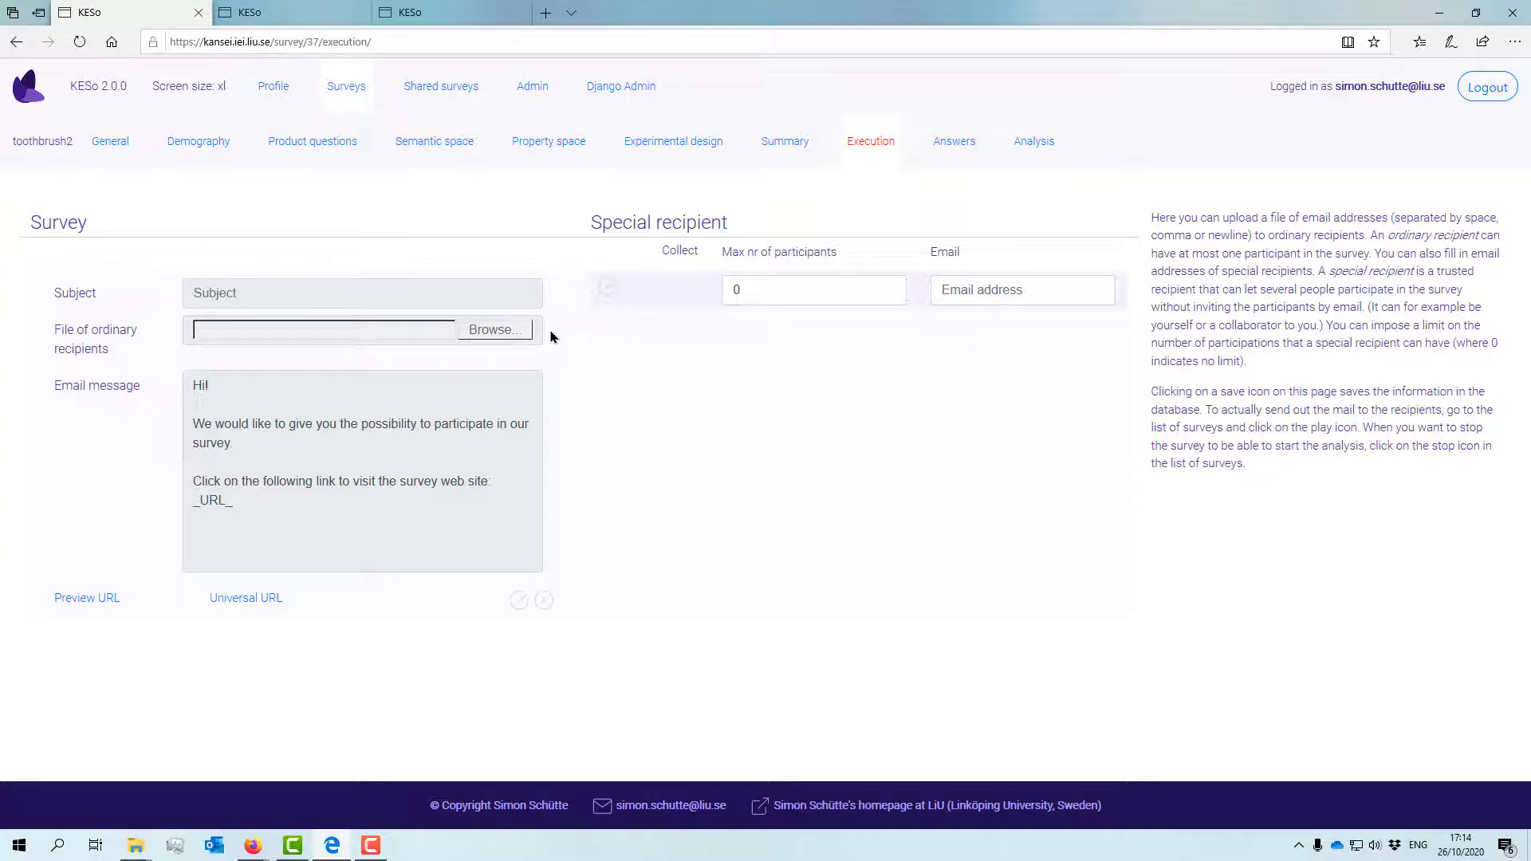
pyautogui.click(499, 331)
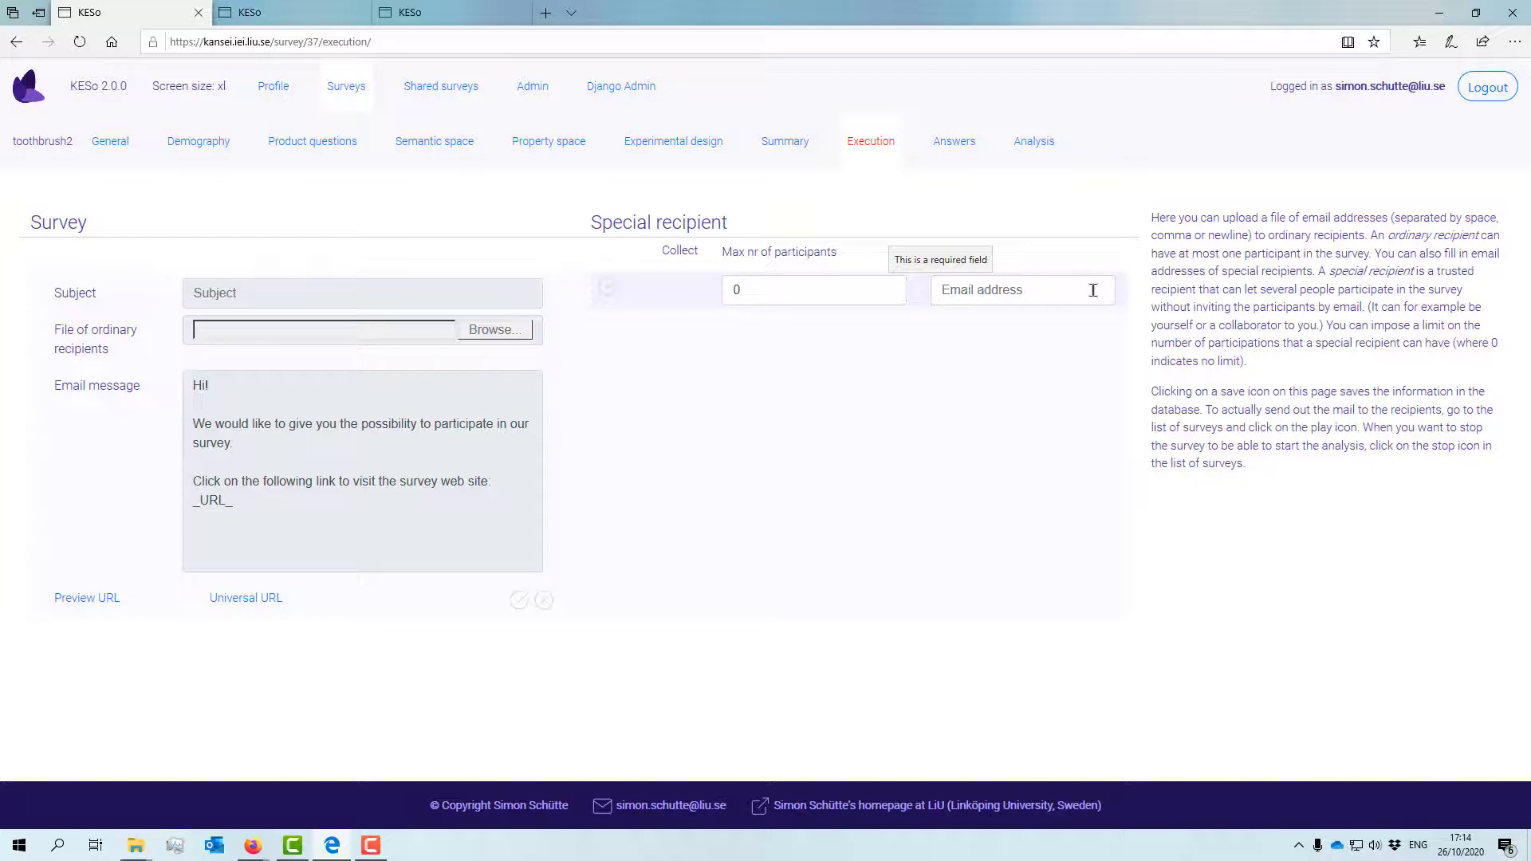
pyautogui.click(267, 597)
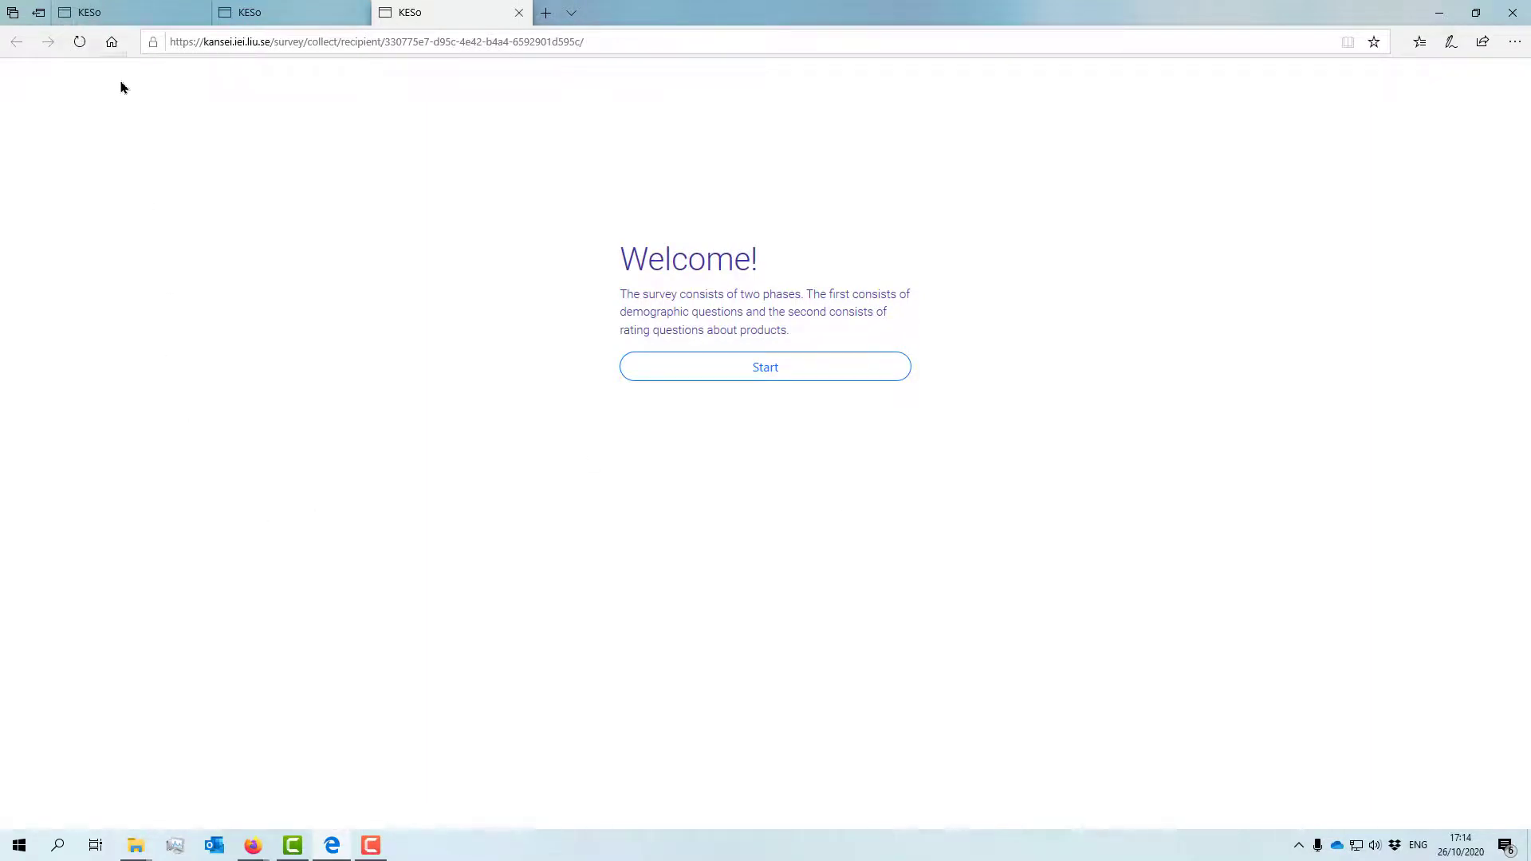
pyautogui.click(159, 19)
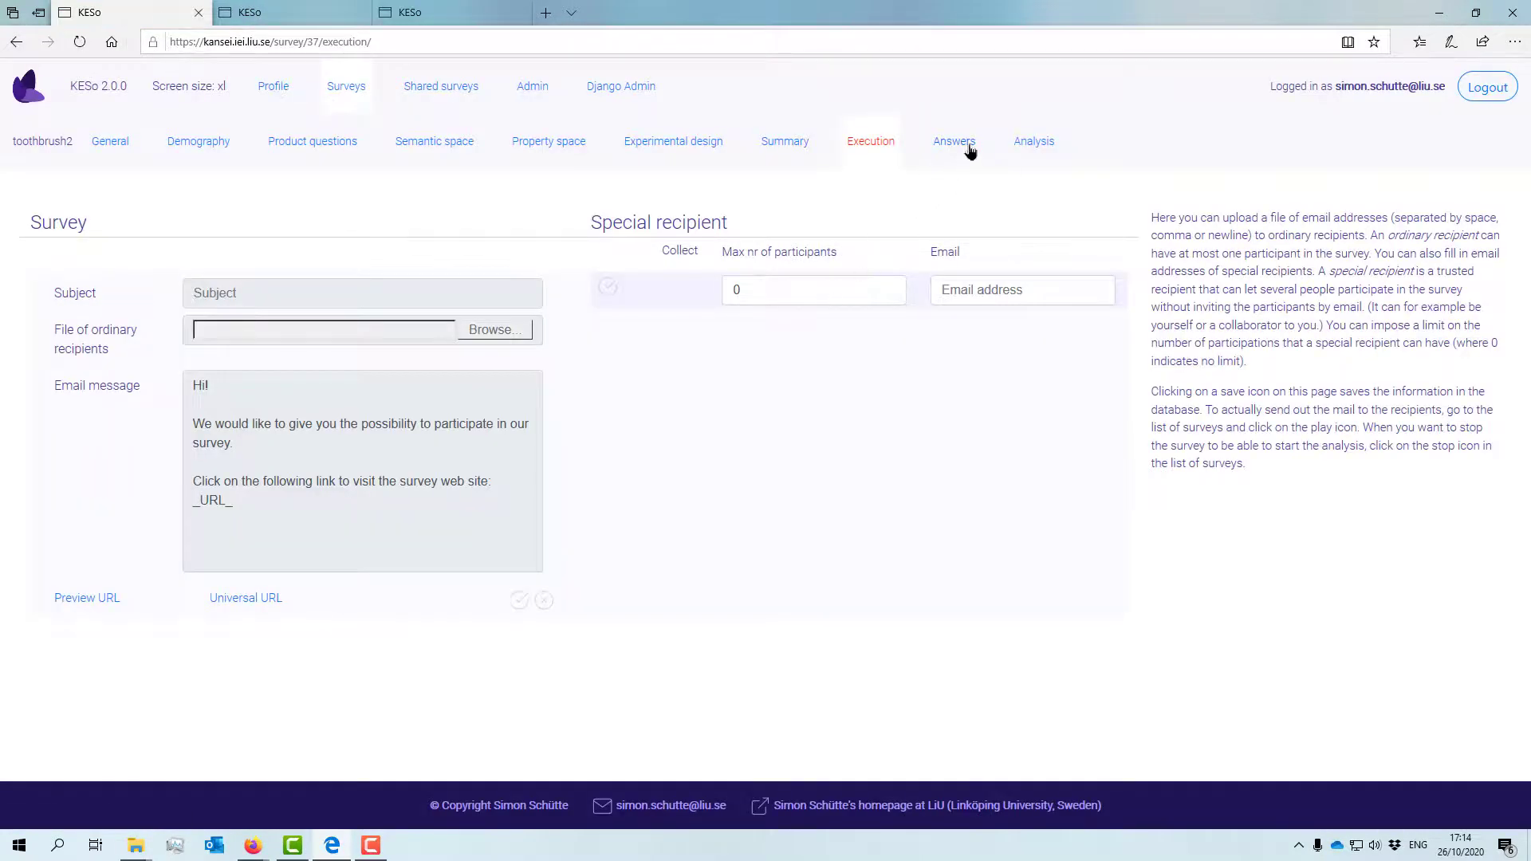
pyautogui.click(970, 144)
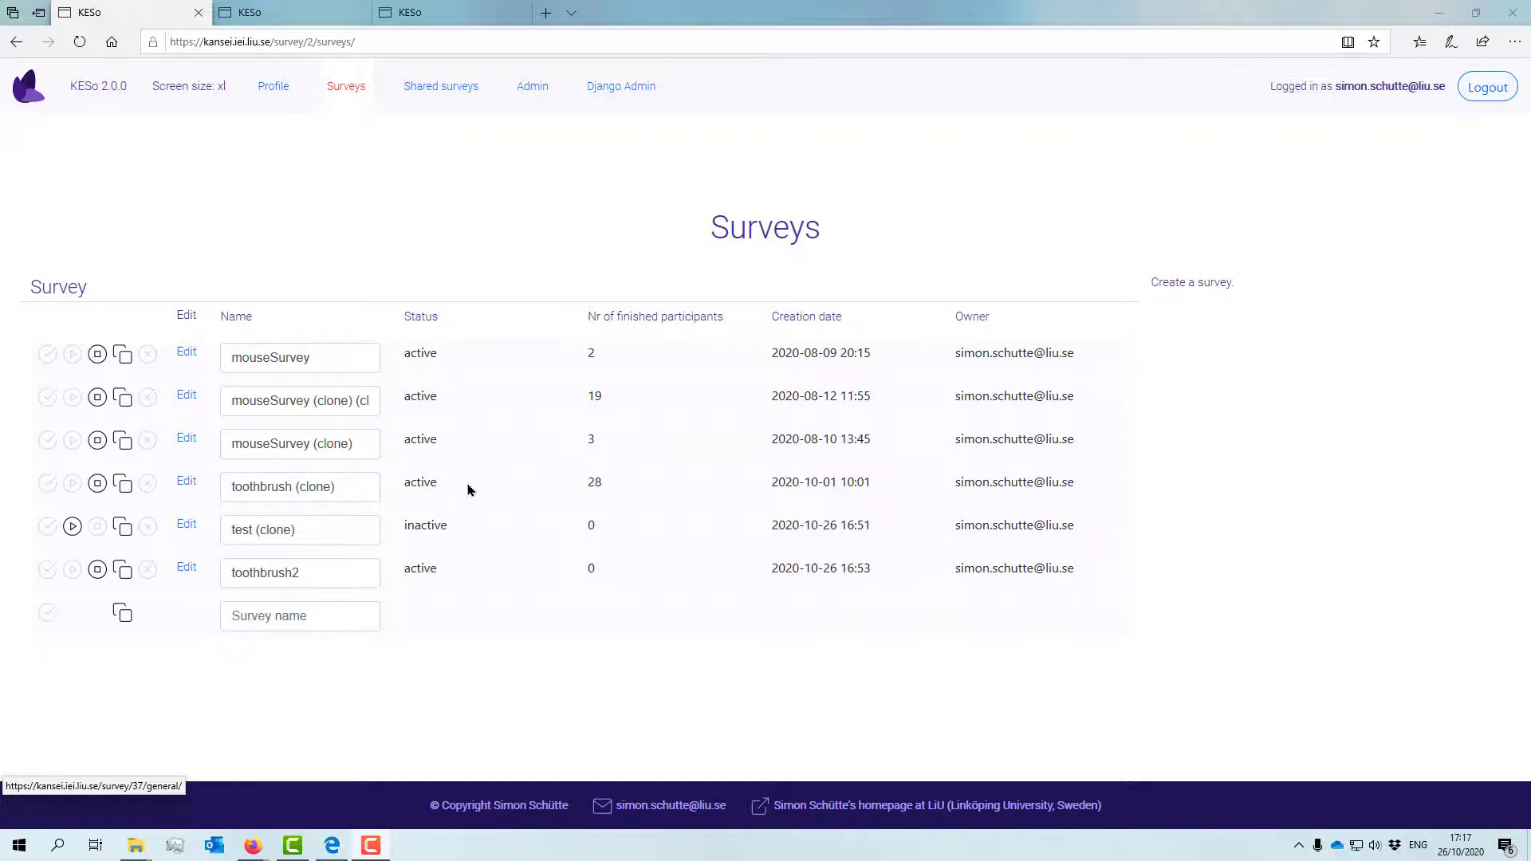
# Open the survey toothbrush (clone) and review its general settings and demographic questions
pyautogui.click(188, 483)
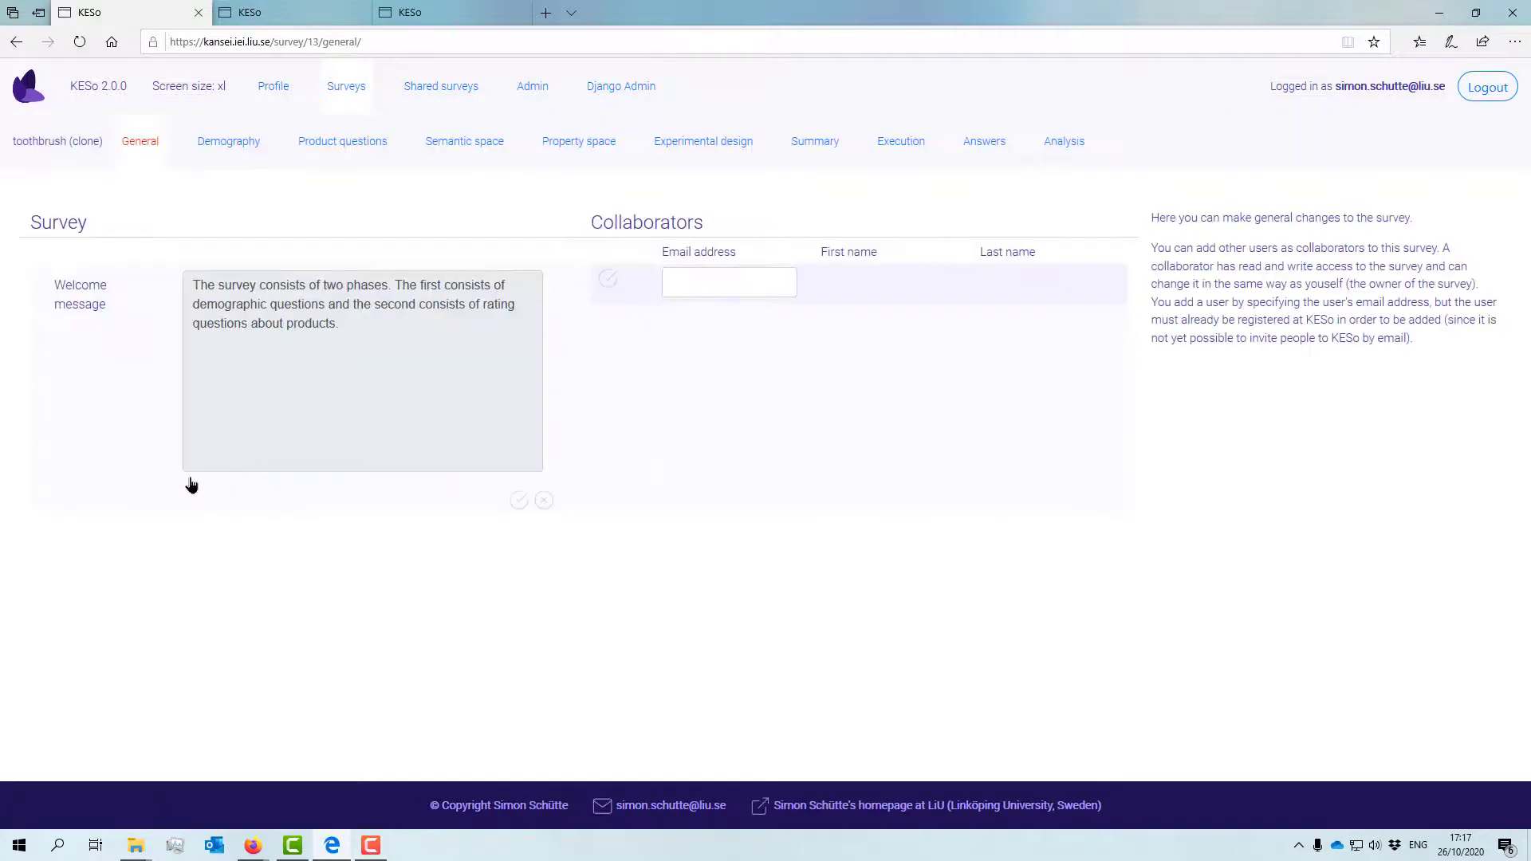
pyautogui.click(229, 144)
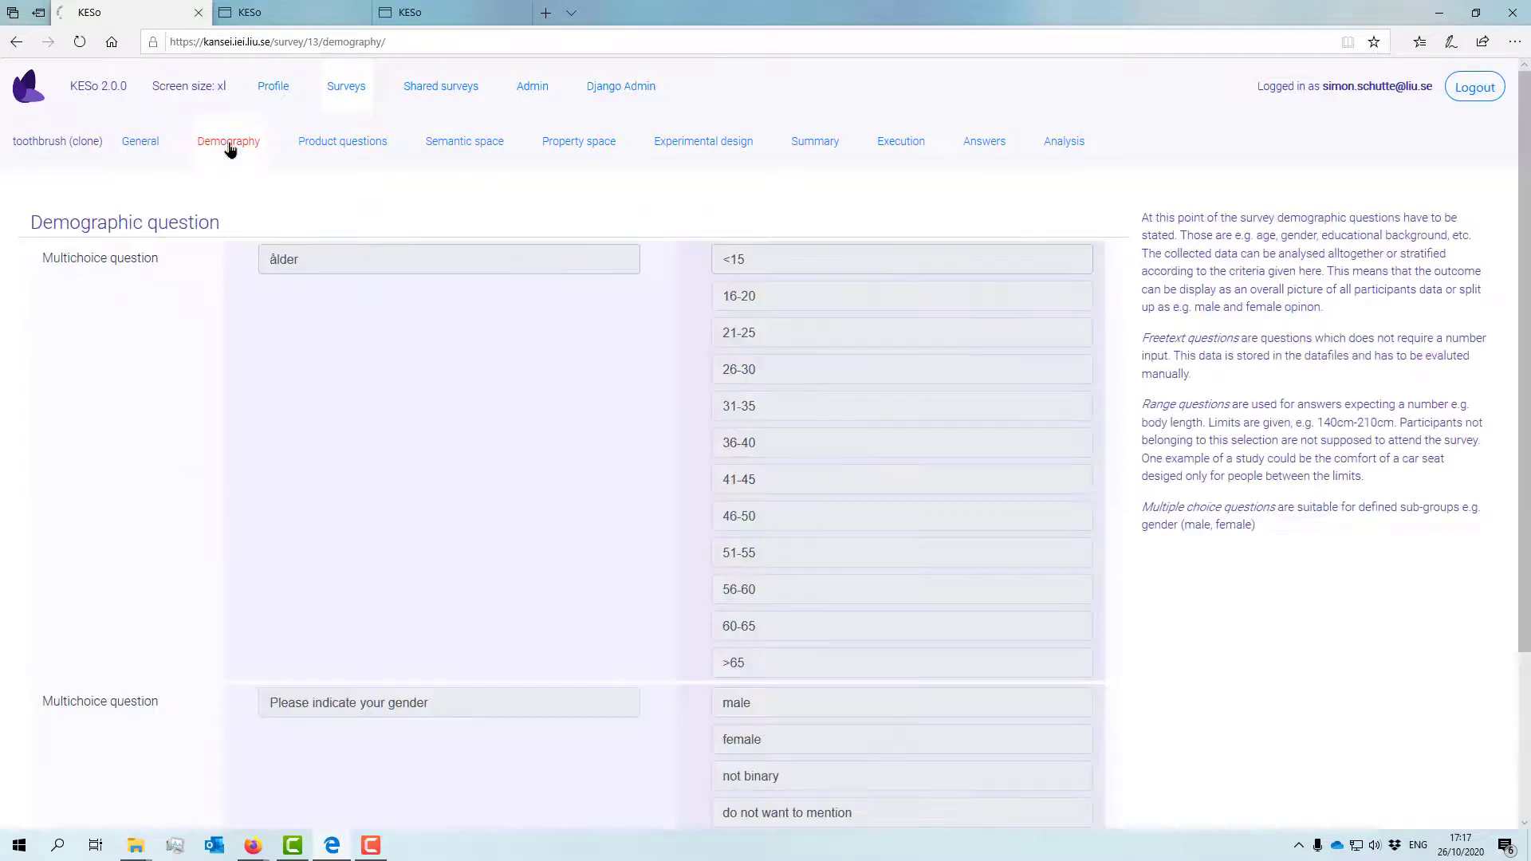
pyautogui.scroll(-3, 551, 318)
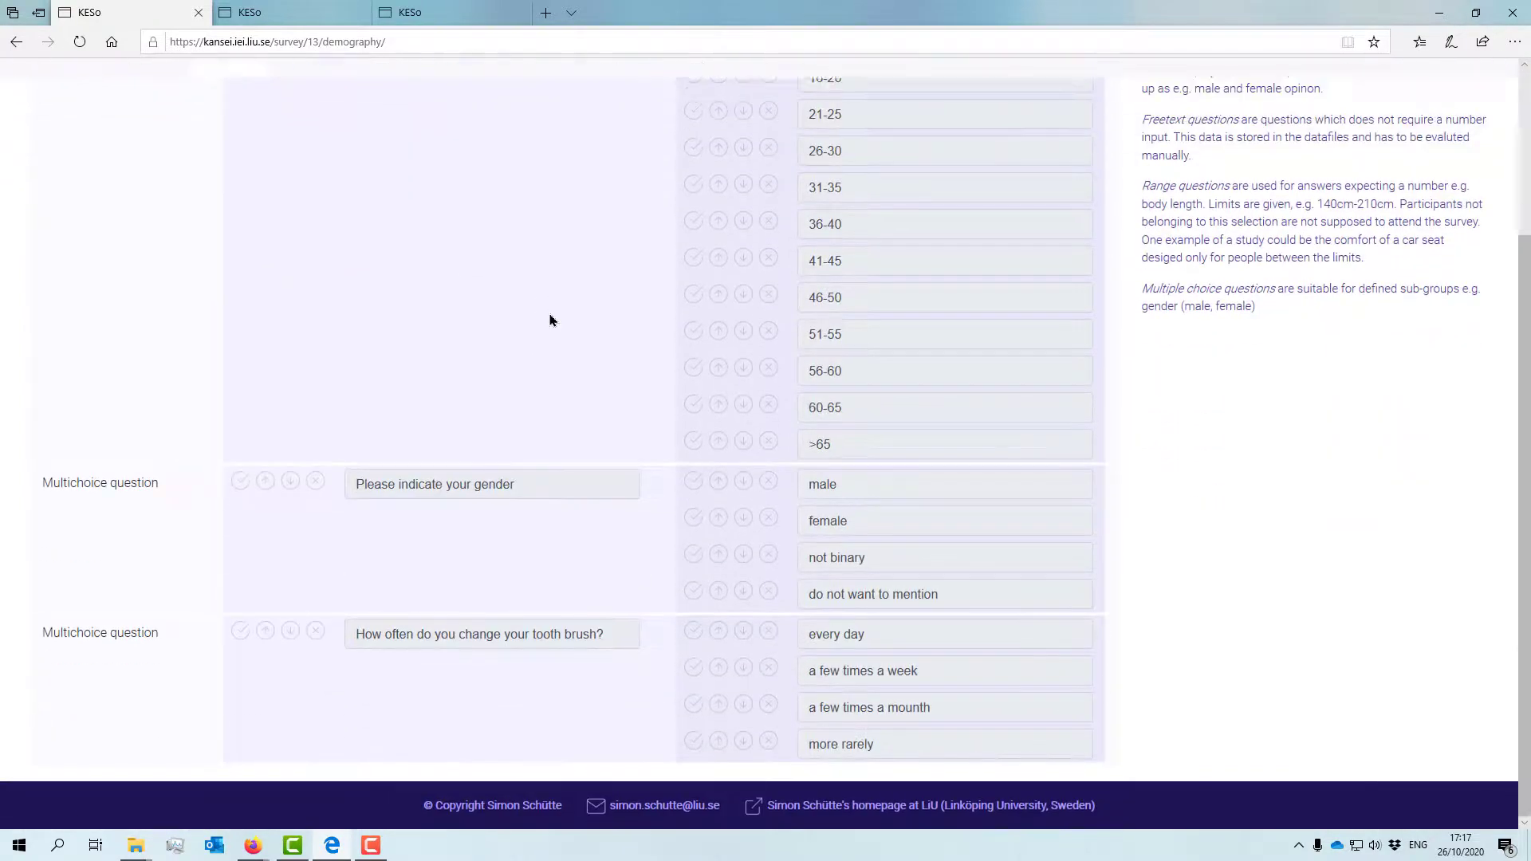
pyautogui.scroll(3, 550, 317)
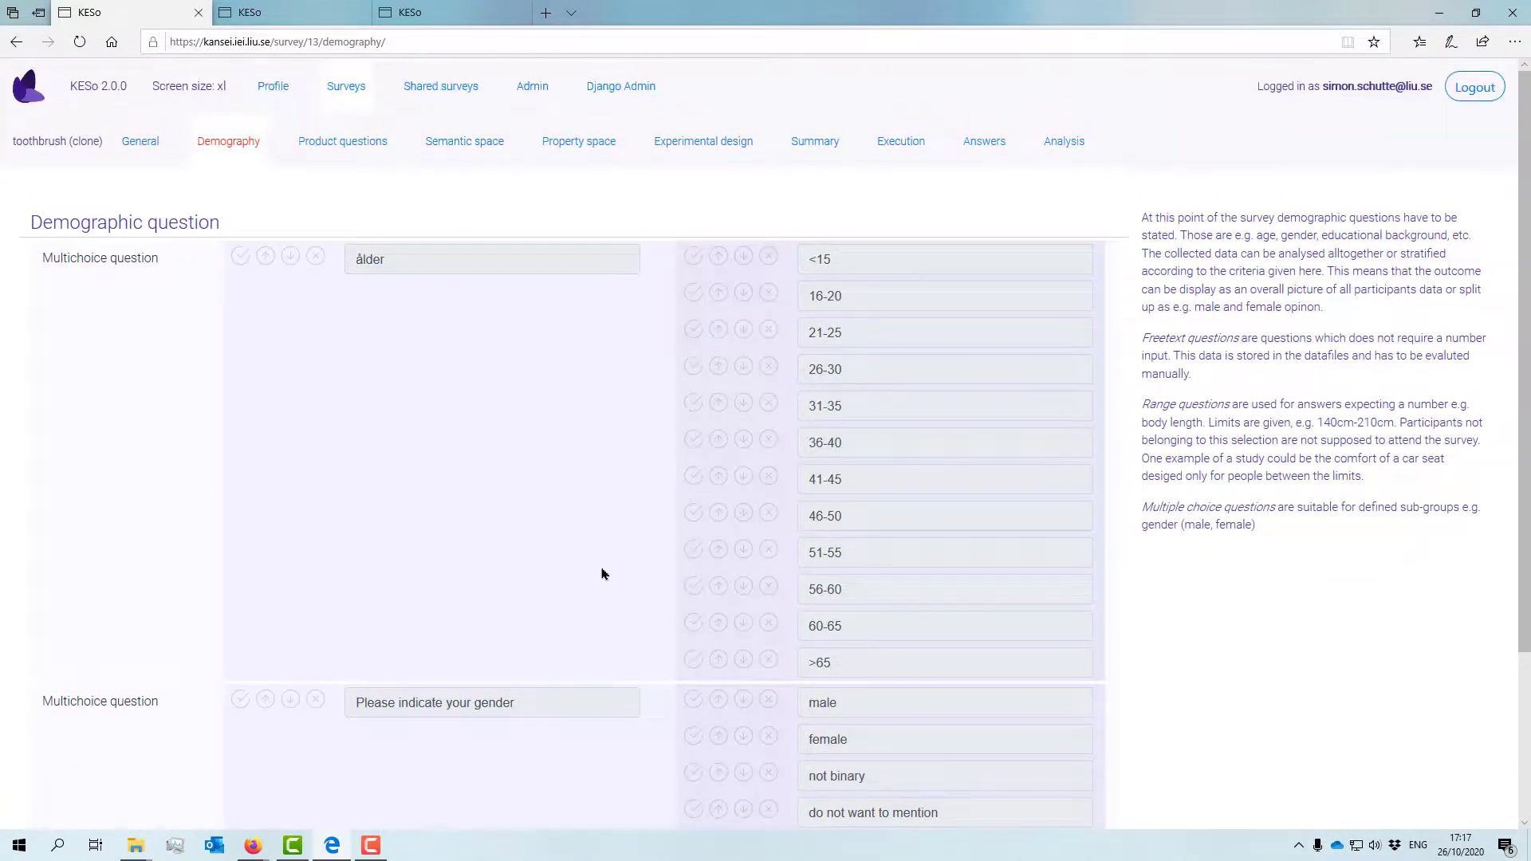
pyautogui.scroll(-3, 601, 574)
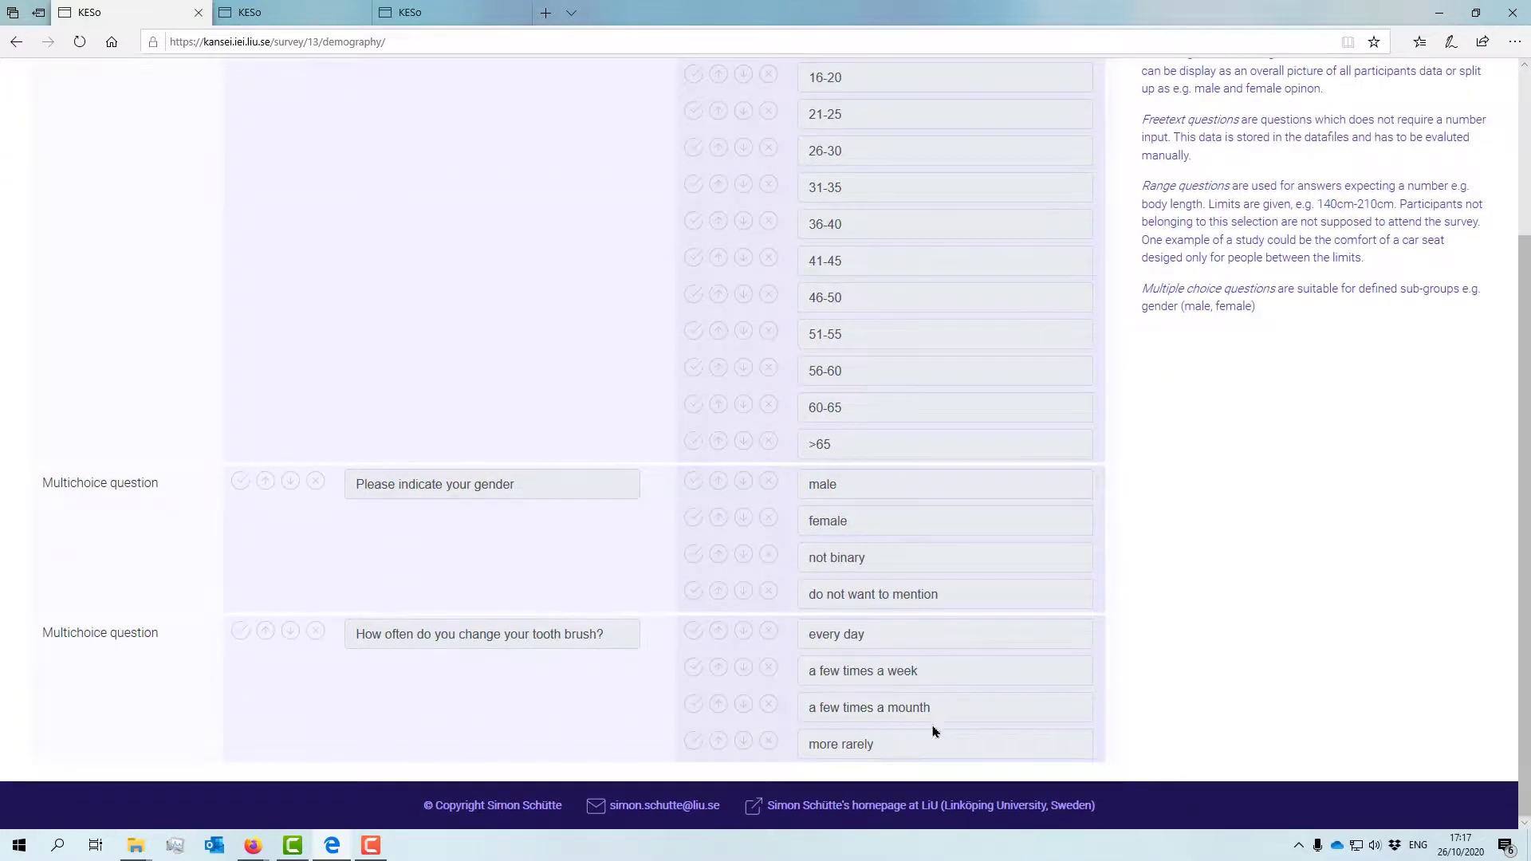
pyautogui.scroll(3, 552, 365)
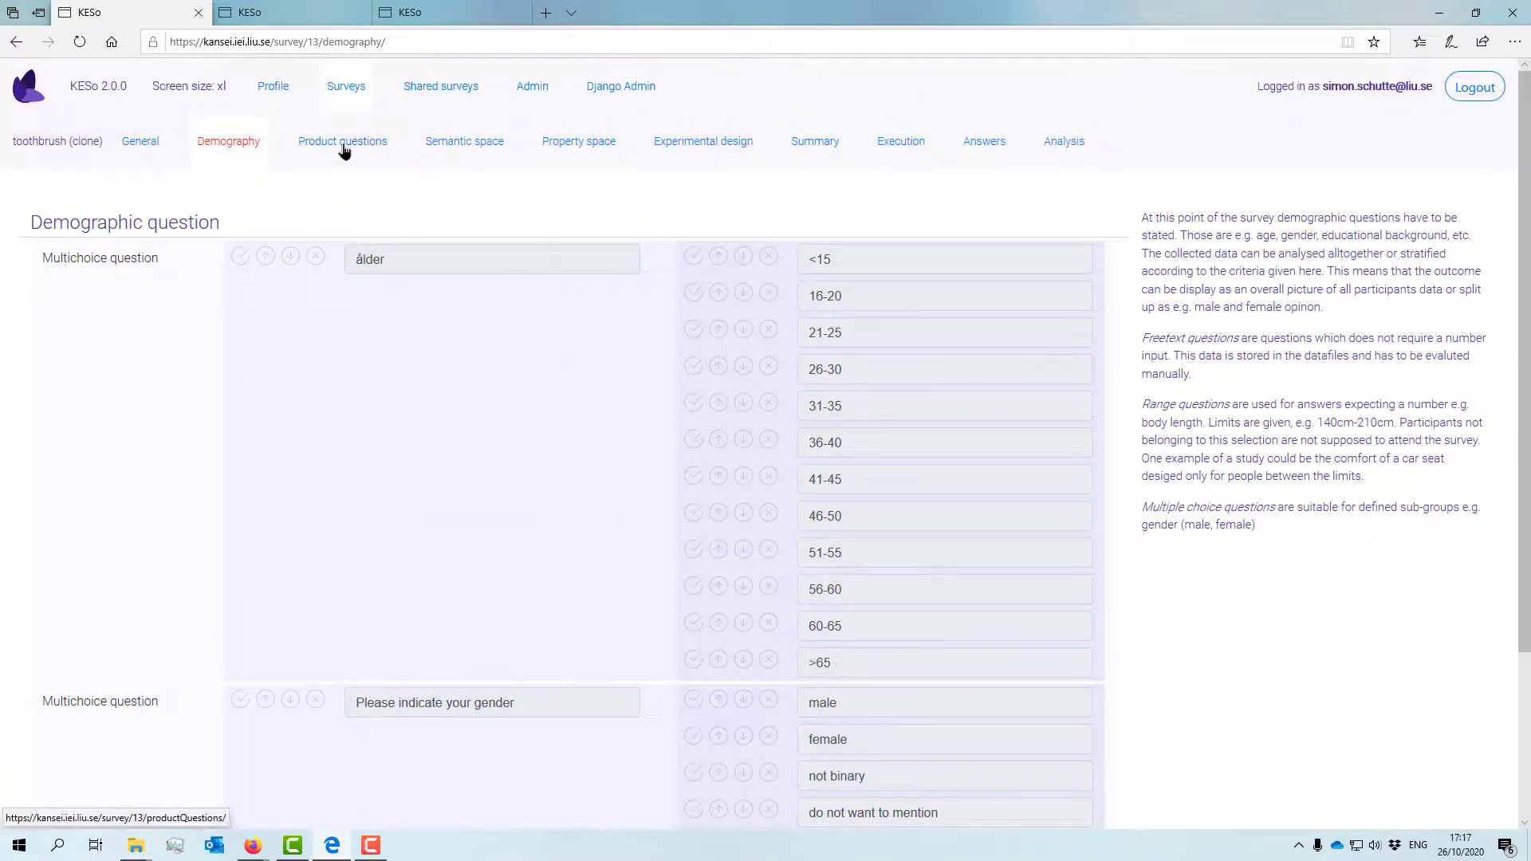
# Review toothbrush (clone)'s product questions, Kansei words, properties, experimental design, summary and execution settings
pyautogui.click(342, 142)
pyautogui.click(451, 150)
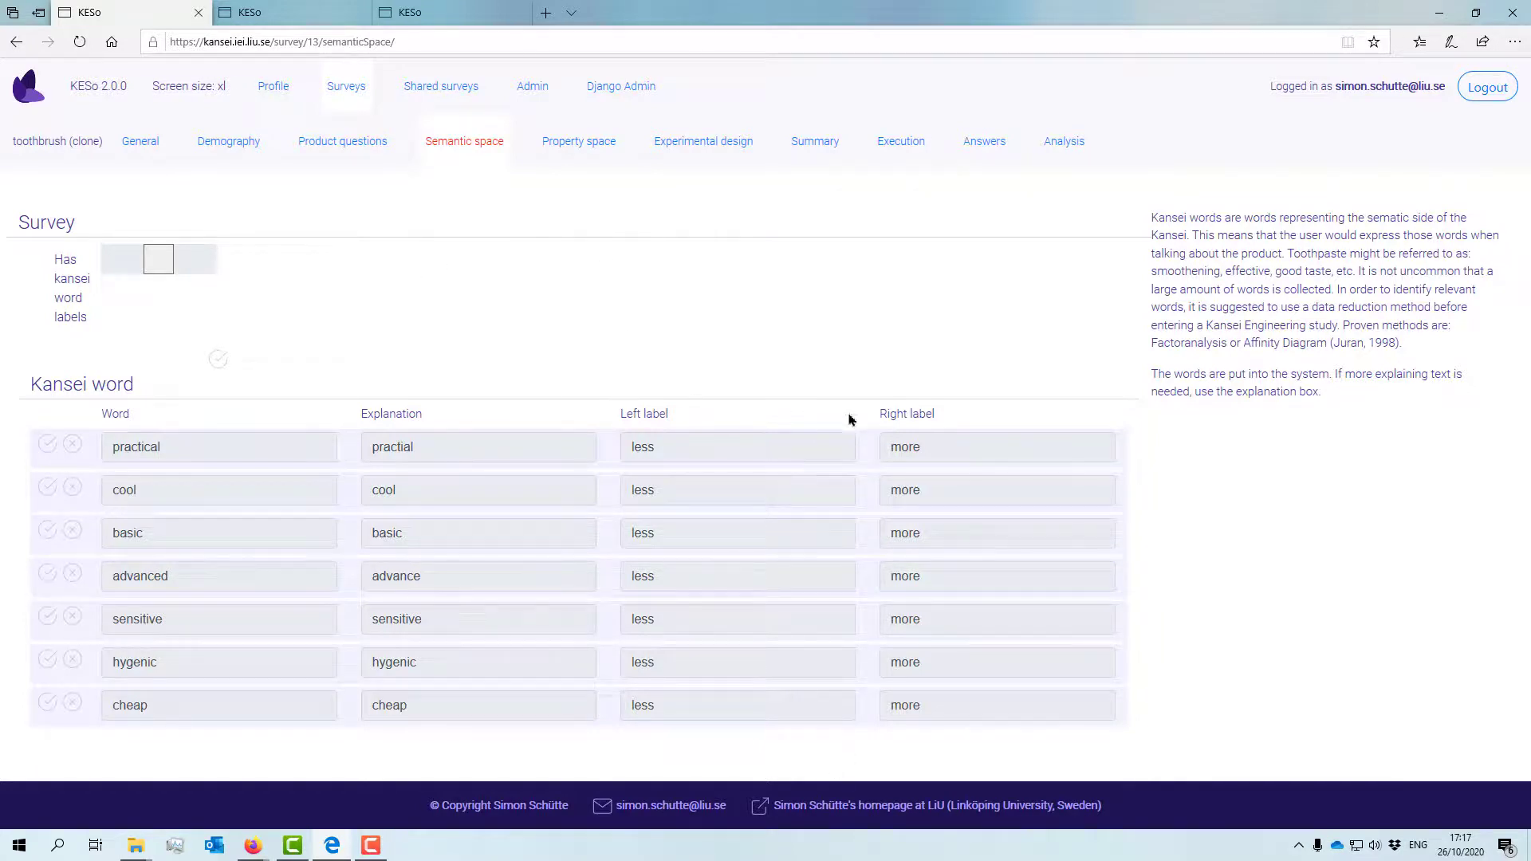
pyautogui.click(577, 145)
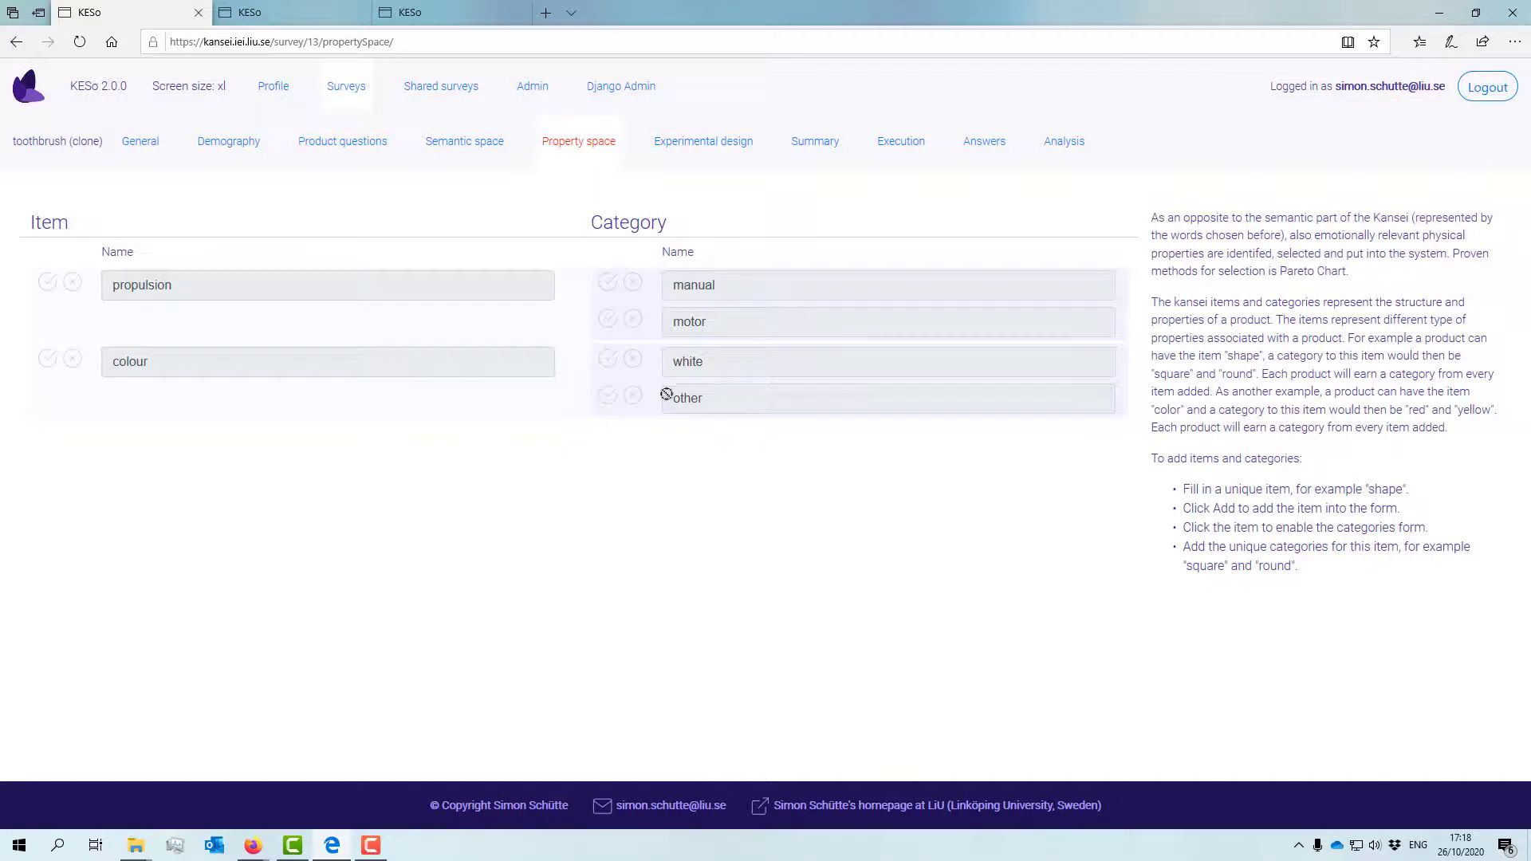
pyautogui.click(730, 147)
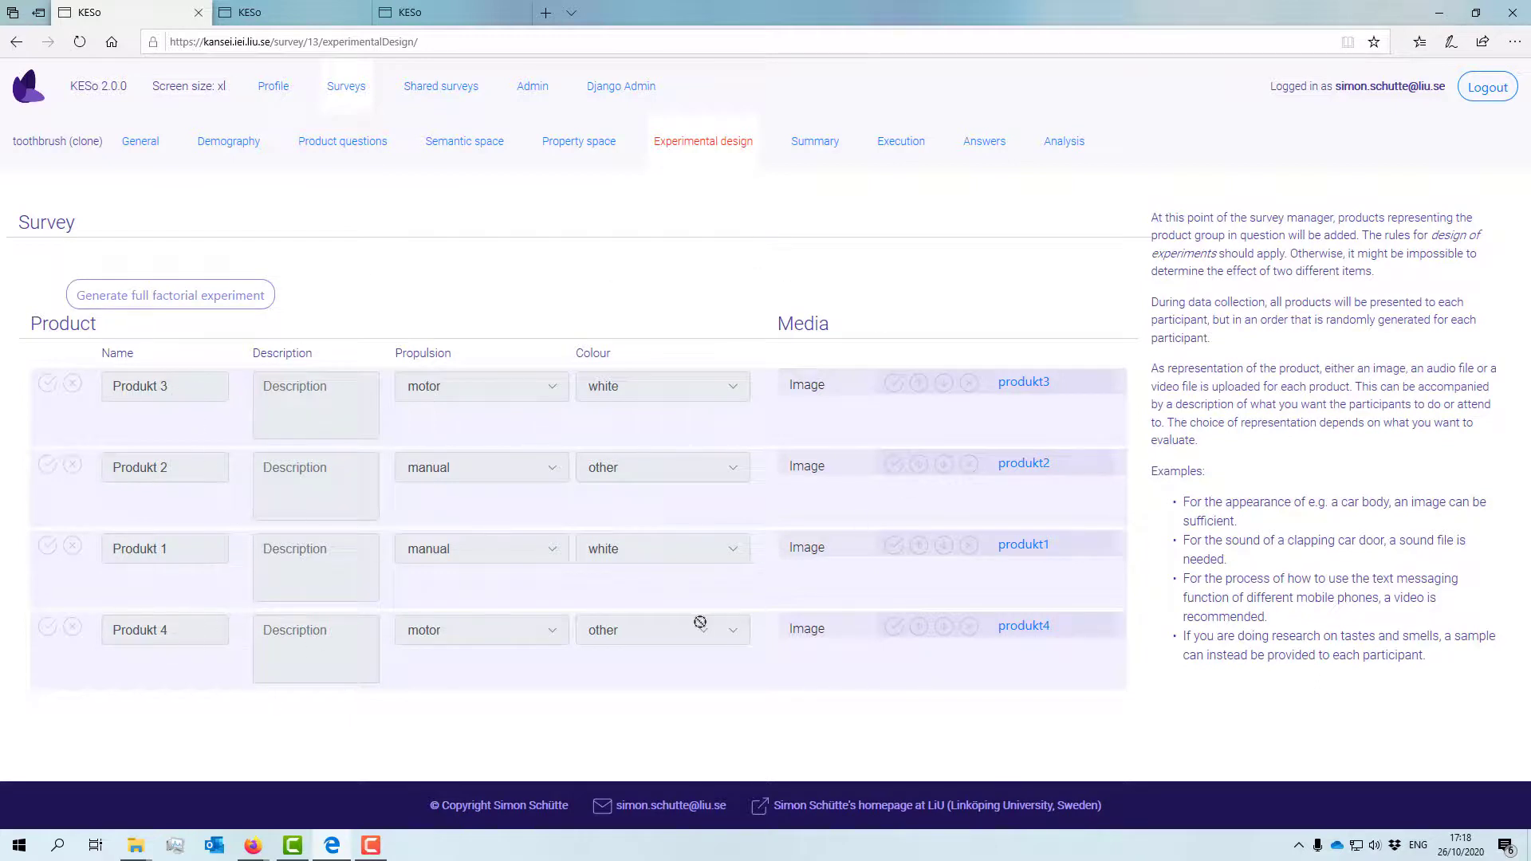
pyautogui.click(821, 153)
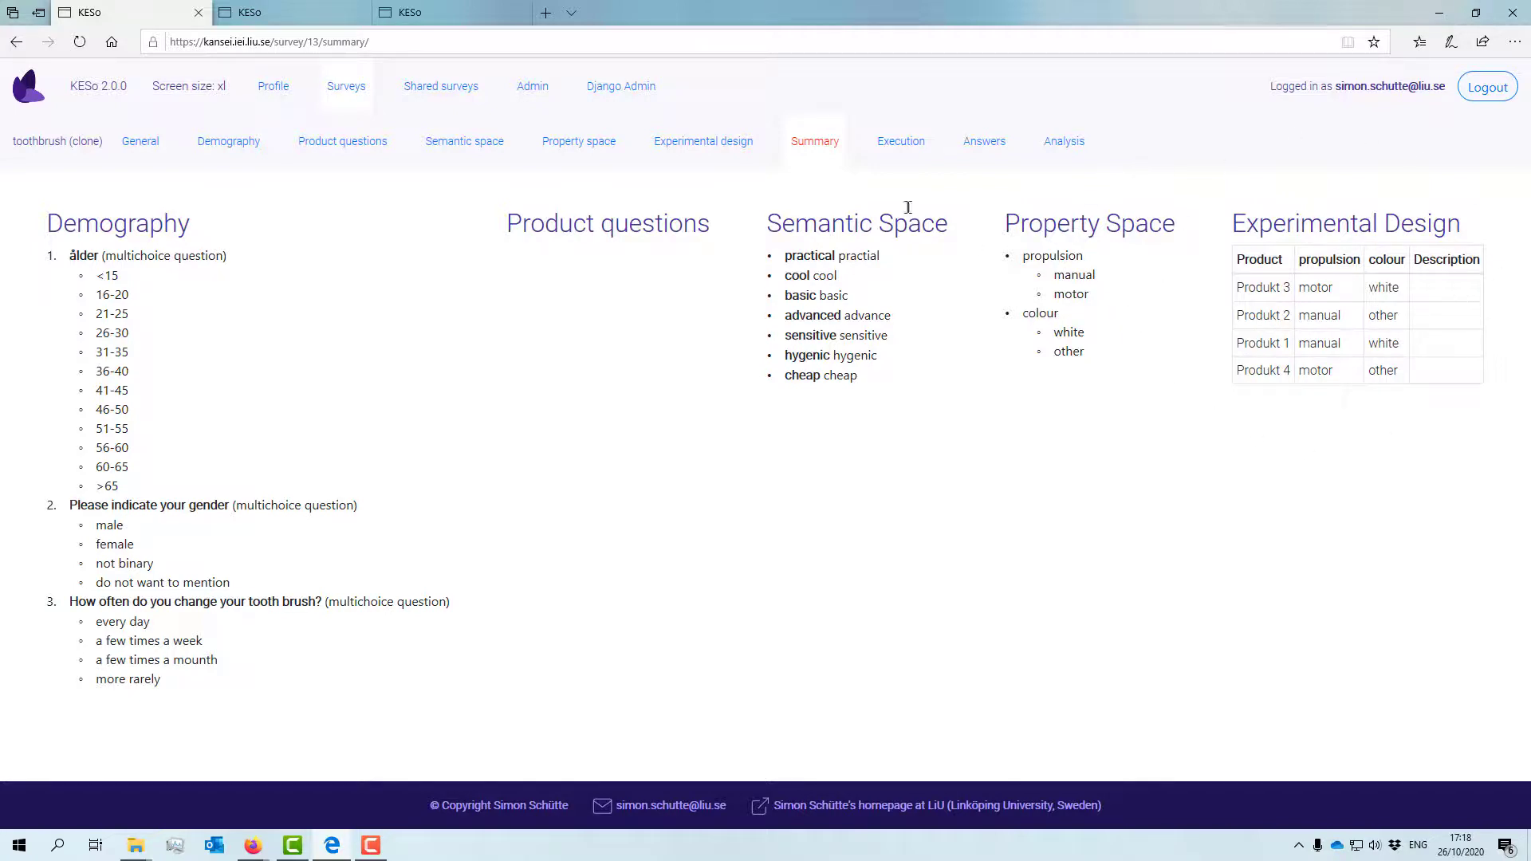
pyautogui.click(901, 143)
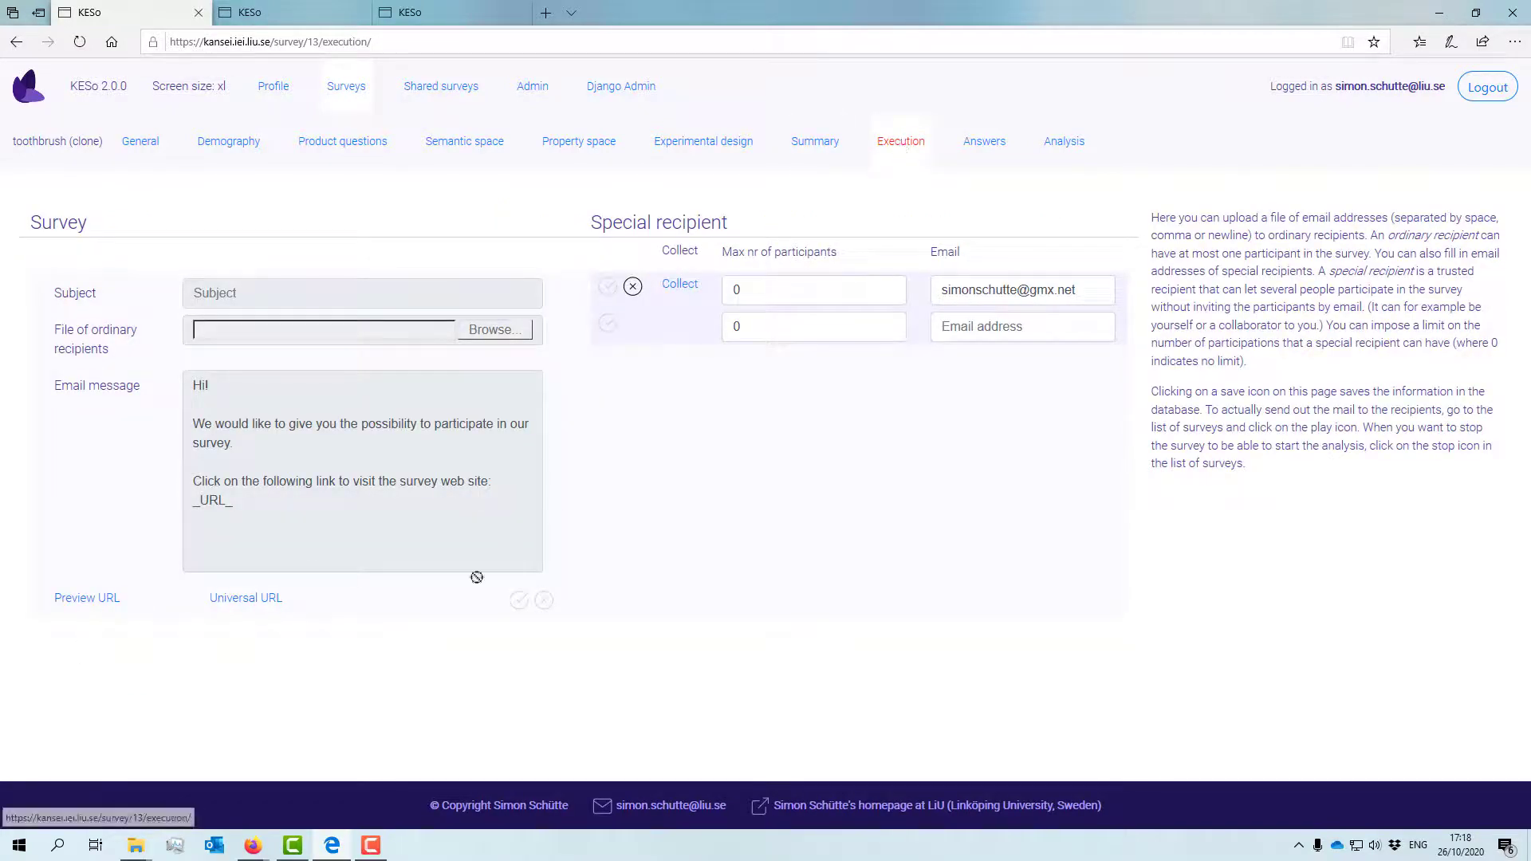
# Examine the participants' product ratings per Kansei word in the answers of toothbrush (clone)
pyautogui.click(999, 145)
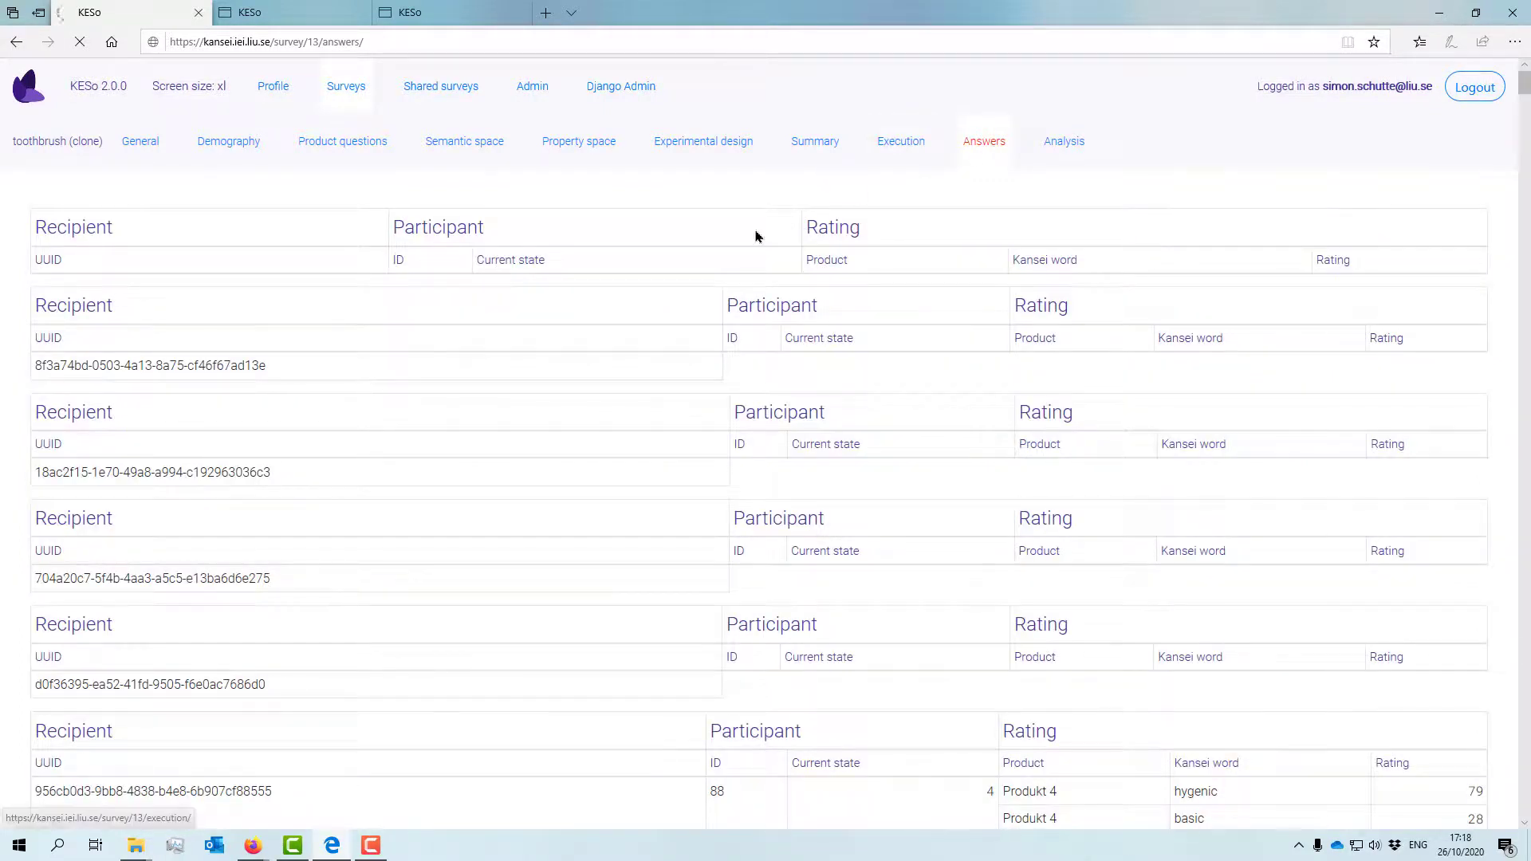
pyautogui.scroll(-8, 590, 315)
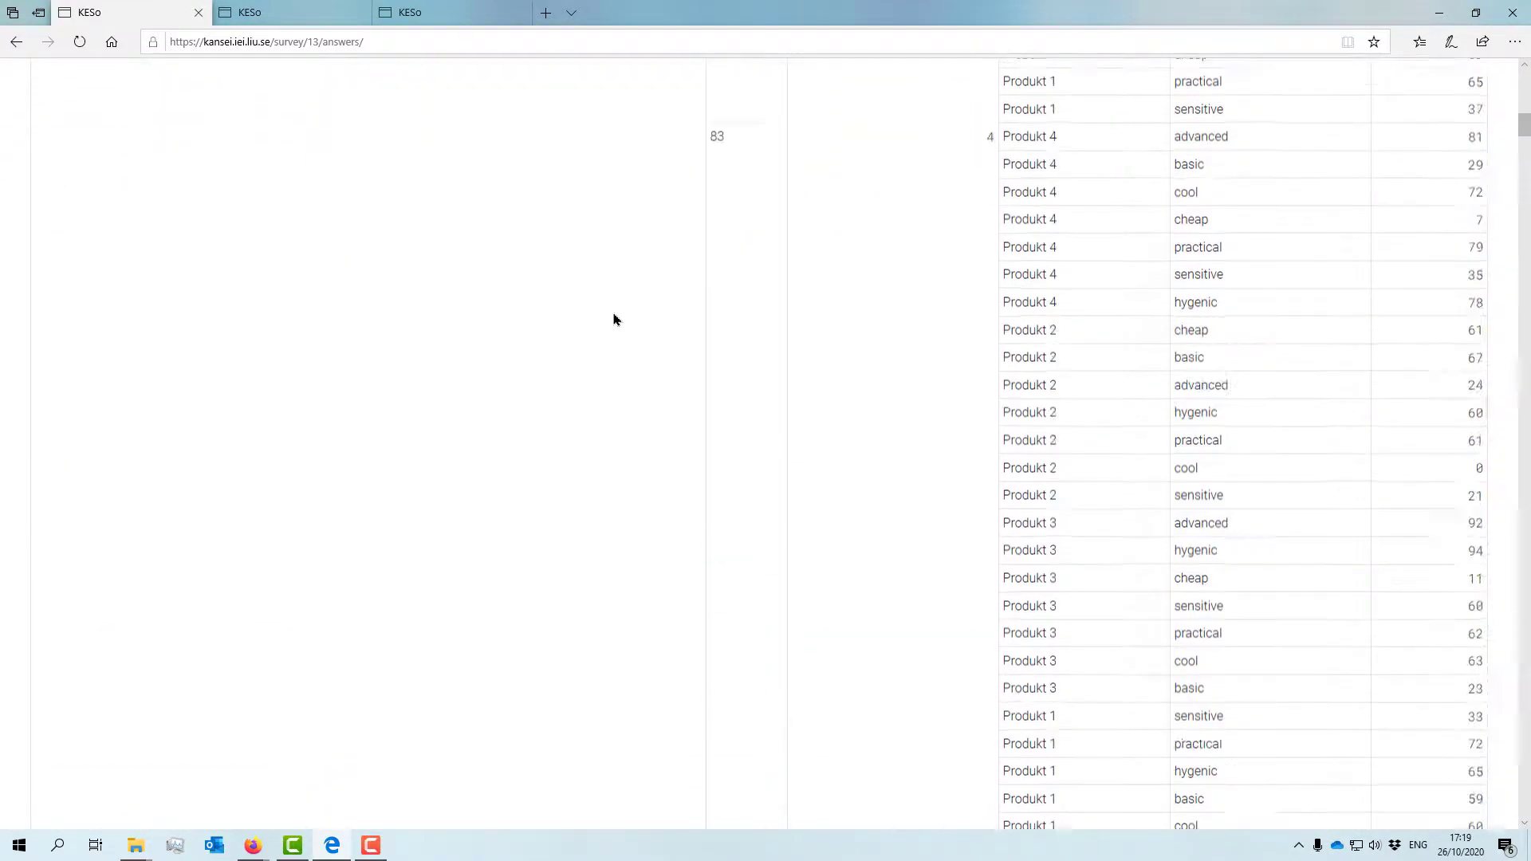
pyautogui.scroll(-10, 618, 320)
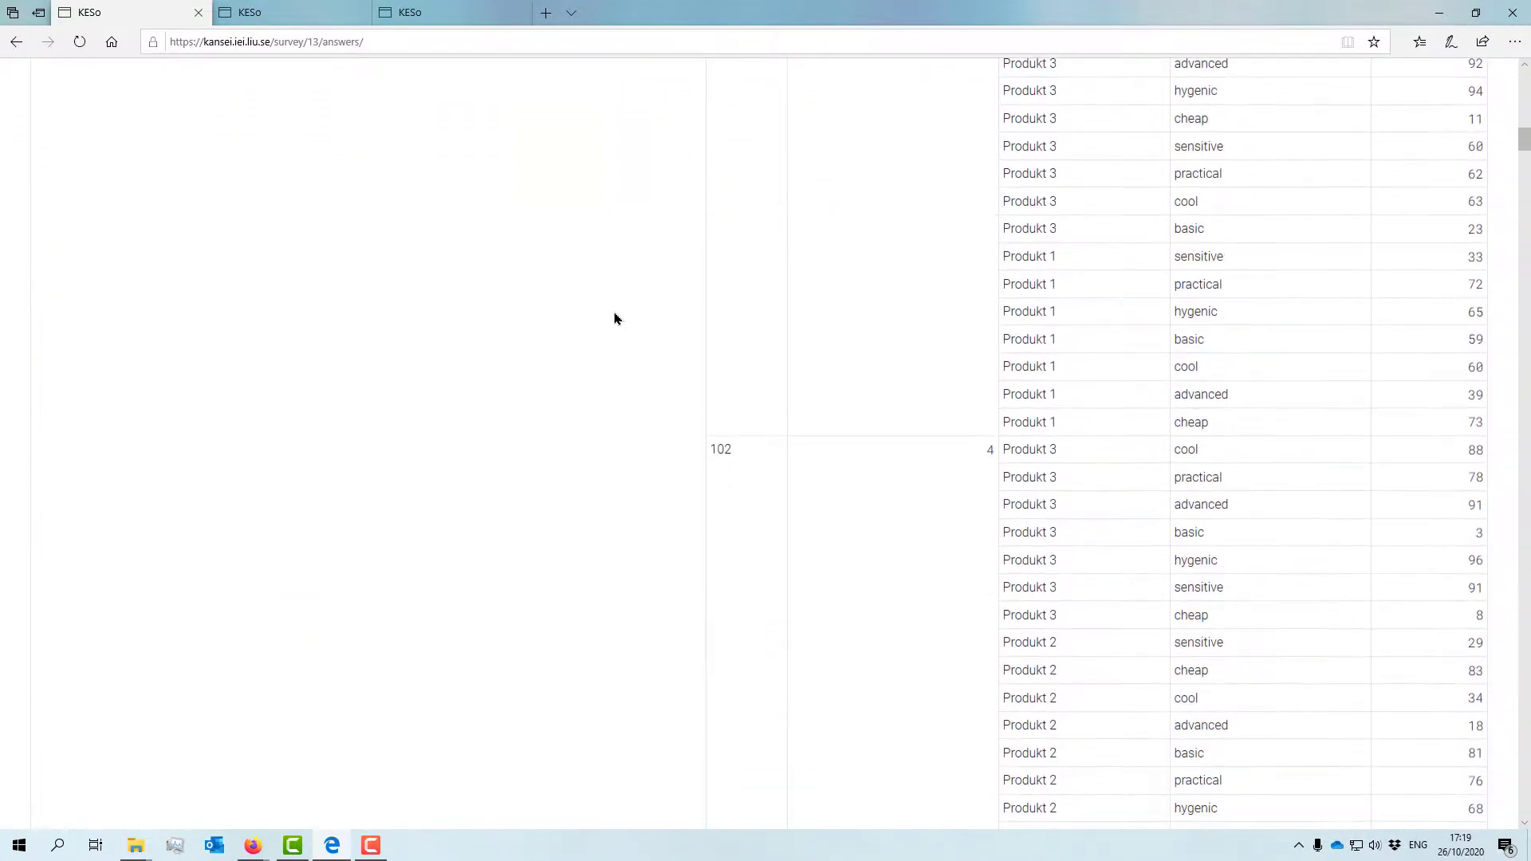
pyautogui.scroll(-12, 615, 319)
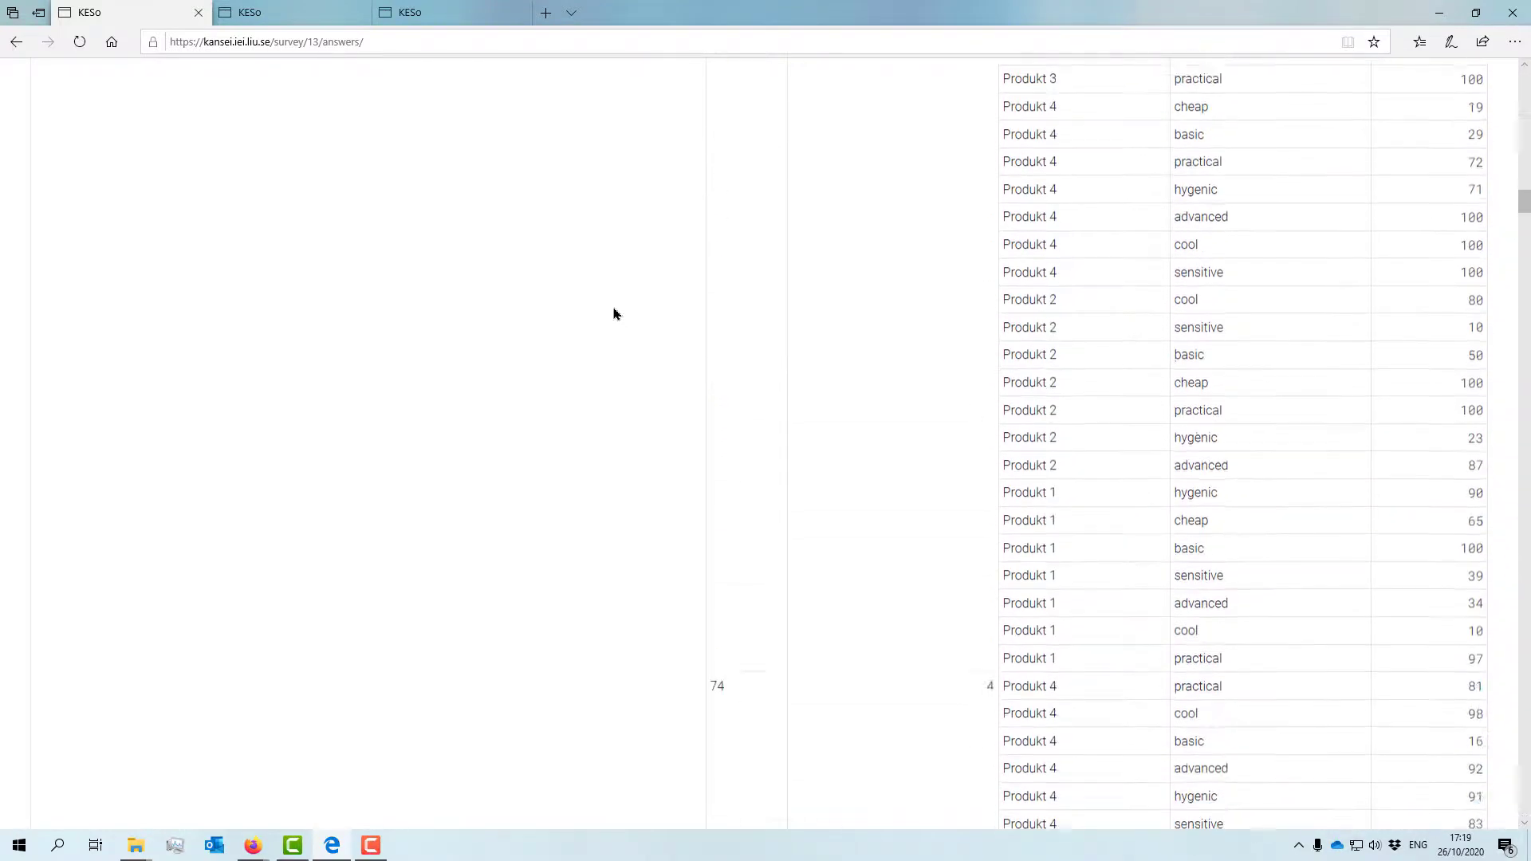
# Look through the remaining participant ratings of toothbrush (clone) and open the survey's analysis page
pyautogui.scroll(-3, 614, 313)
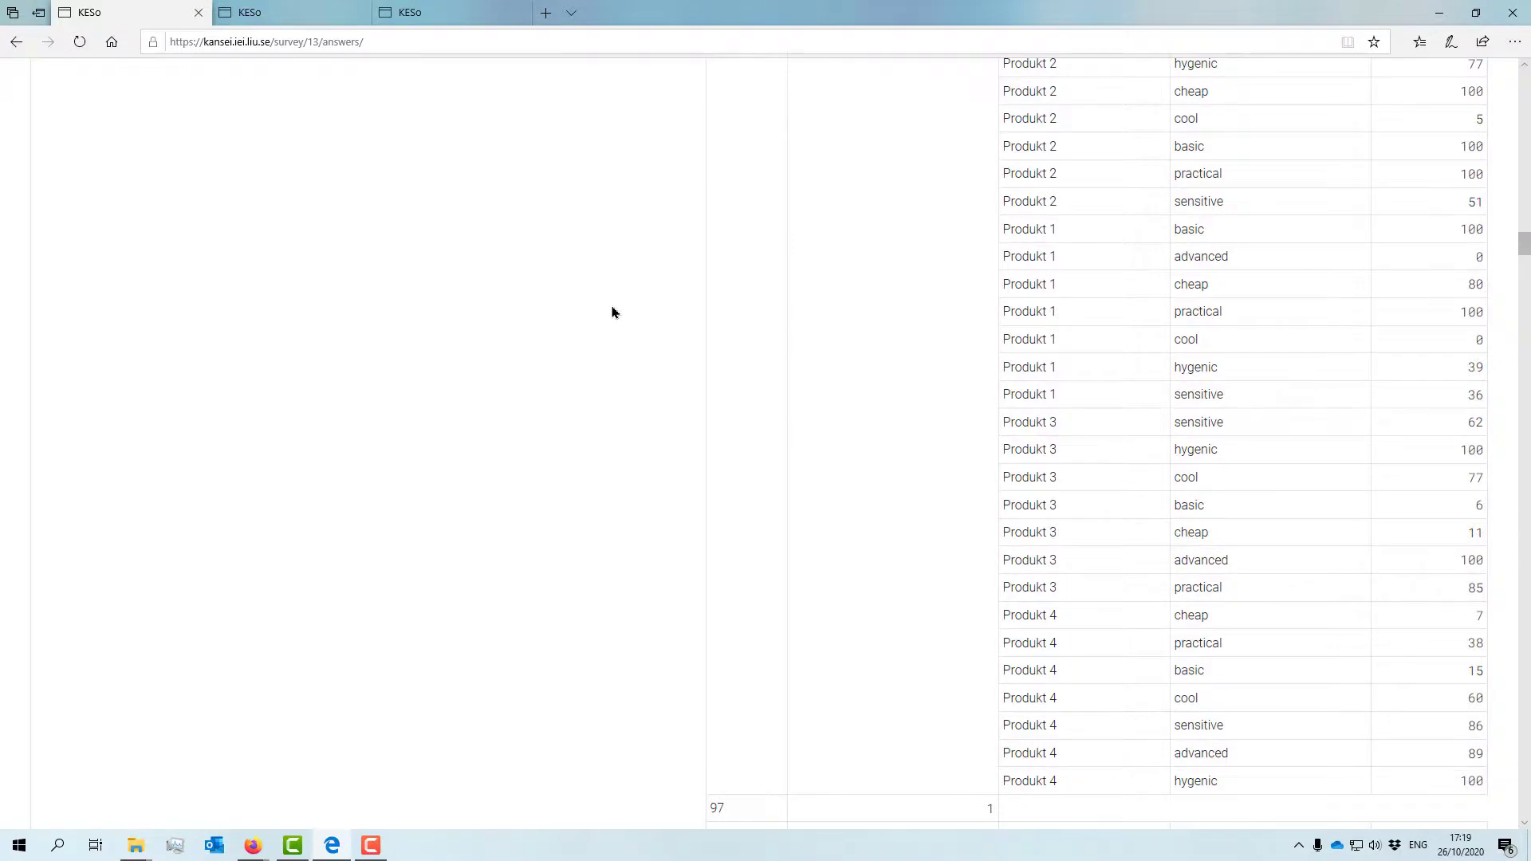
pyautogui.scroll(20, 614, 314)
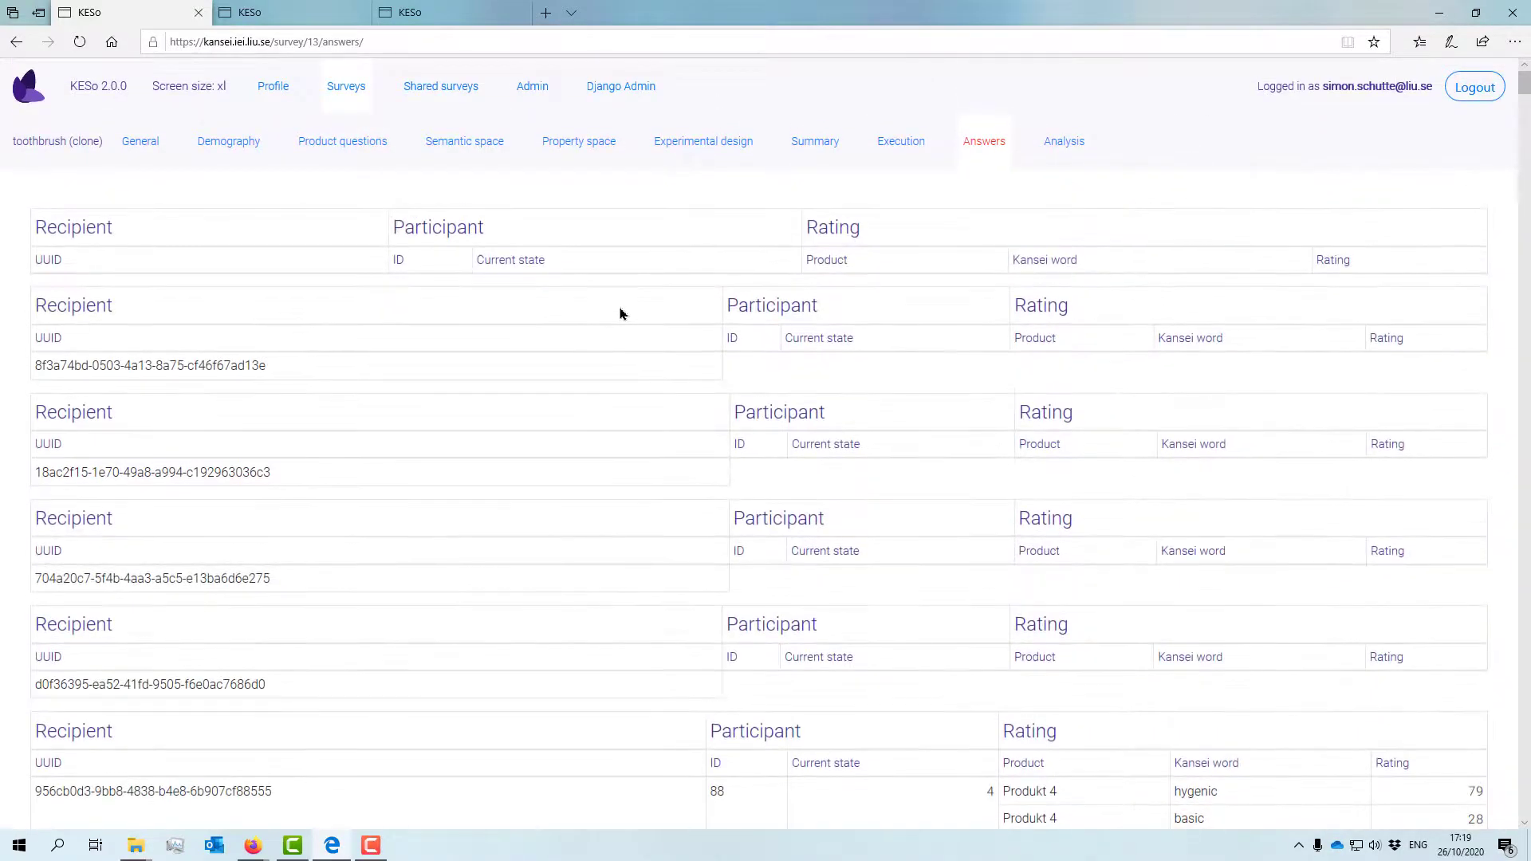
pyautogui.click(1066, 144)
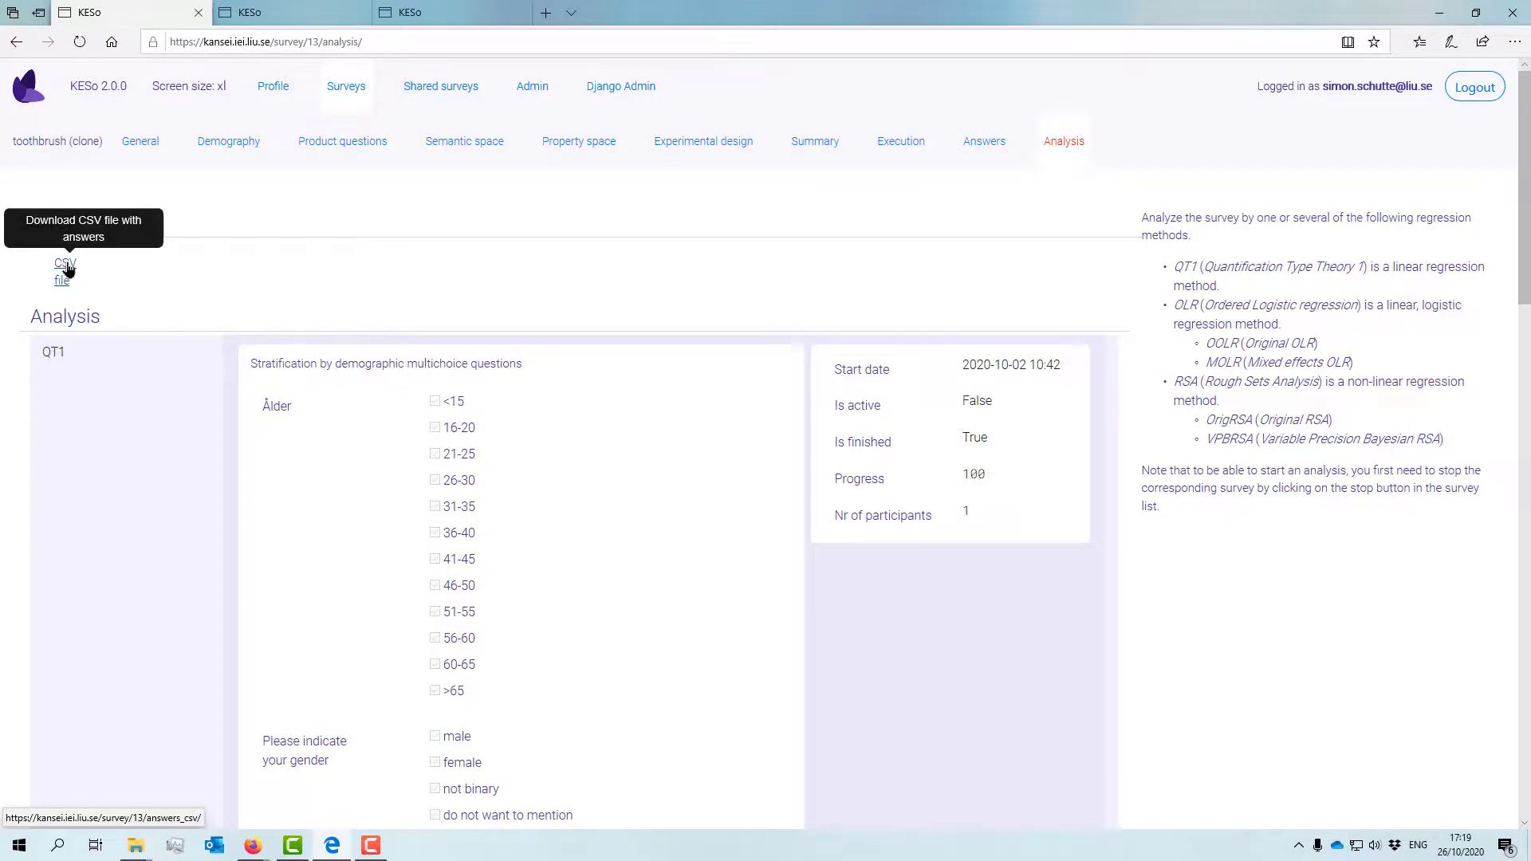
pyautogui.scroll(-5, 754, 318)
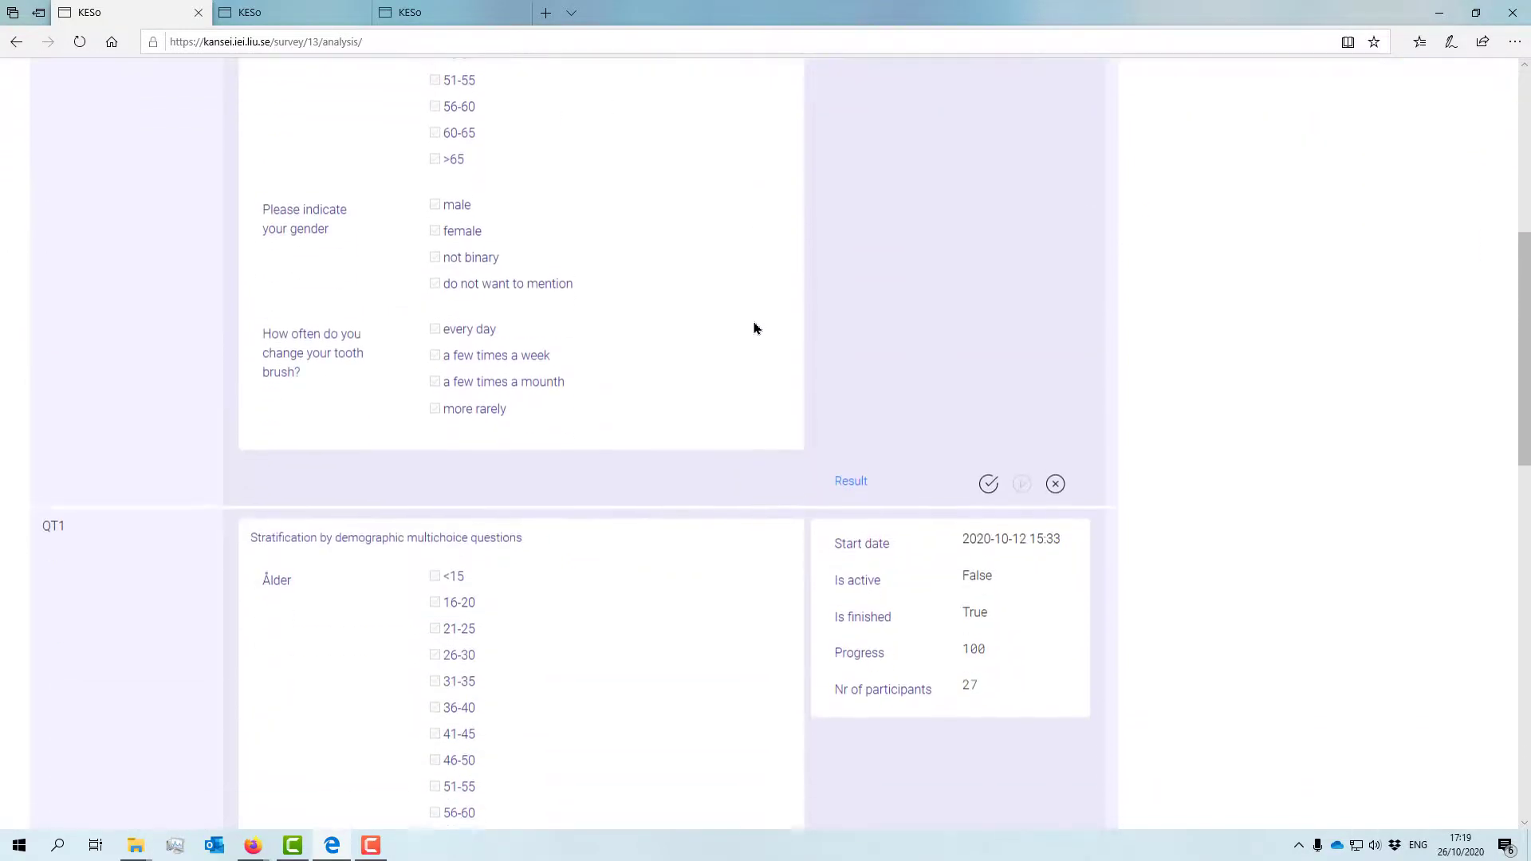
pyautogui.scroll(5, 749, 339)
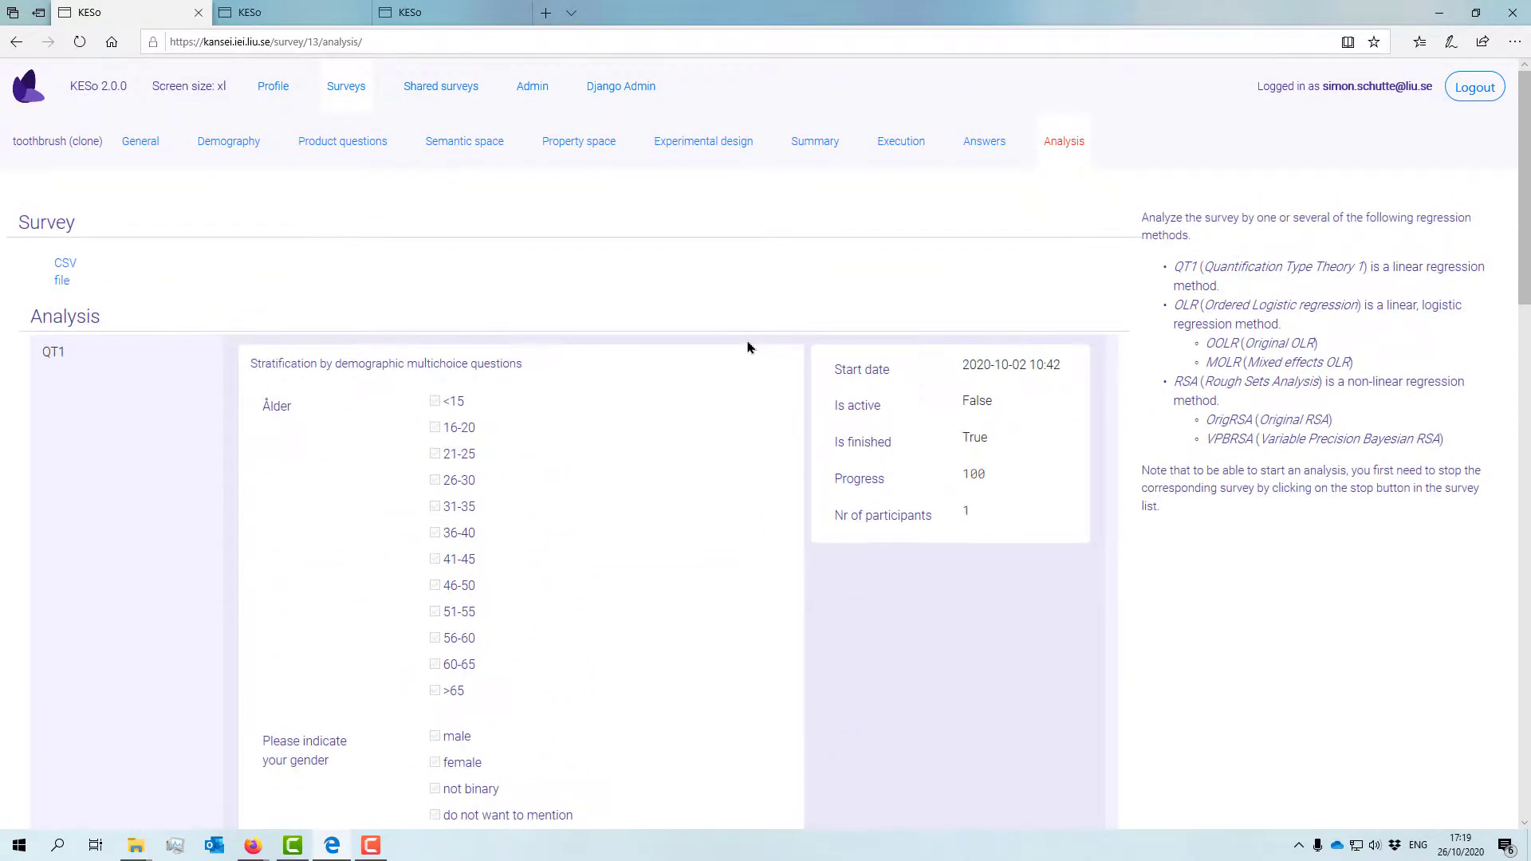
# Examine the demographic stratification and run status of the existing QT1 analyses, down to the blank entry for a new analysis
pyautogui.scroll(-3, 748, 346)
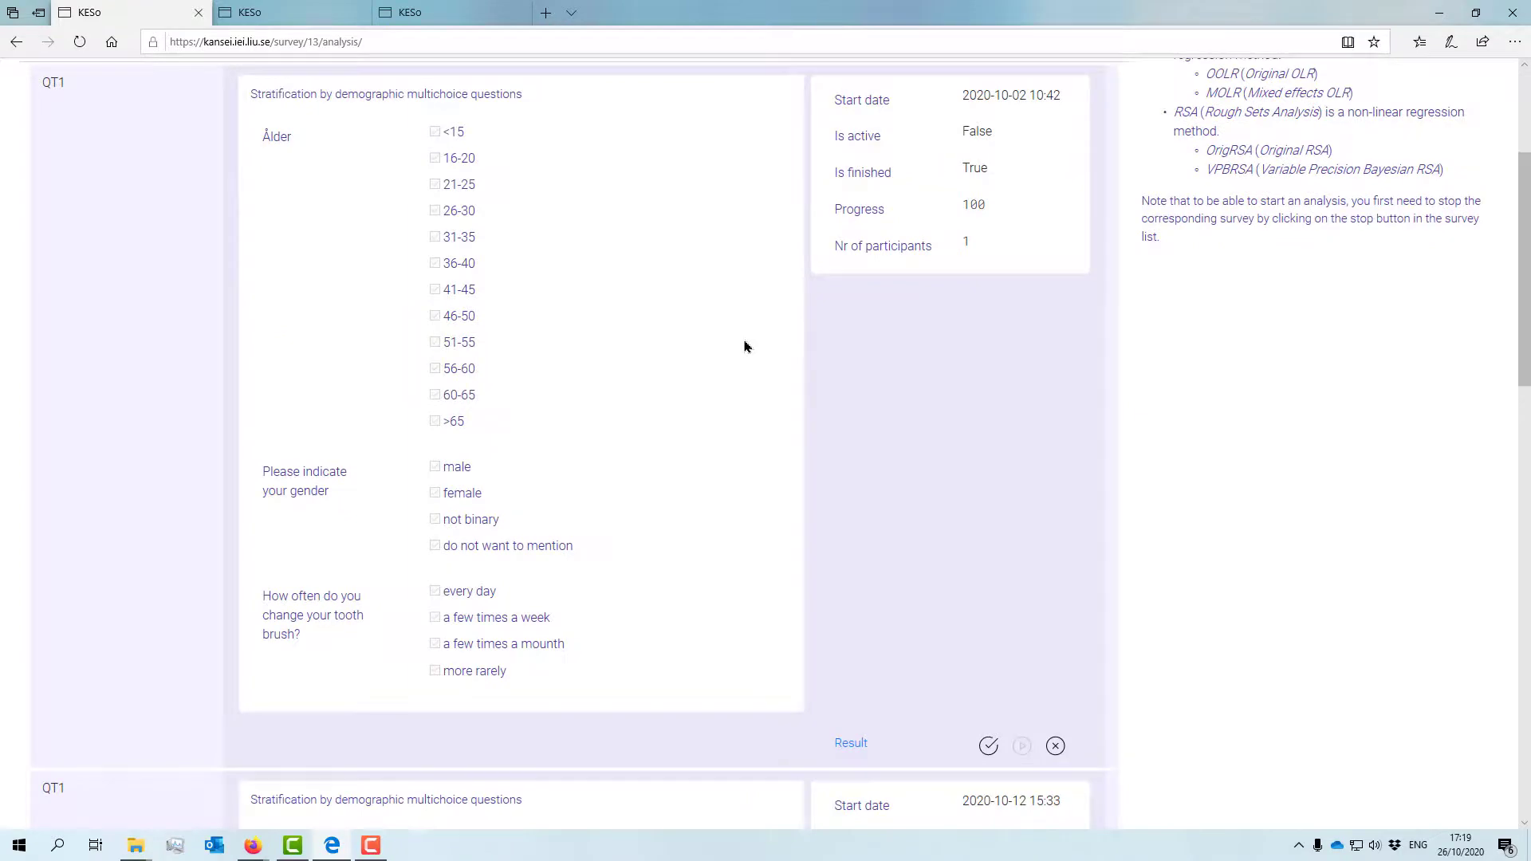
pyautogui.scroll(-8, 745, 347)
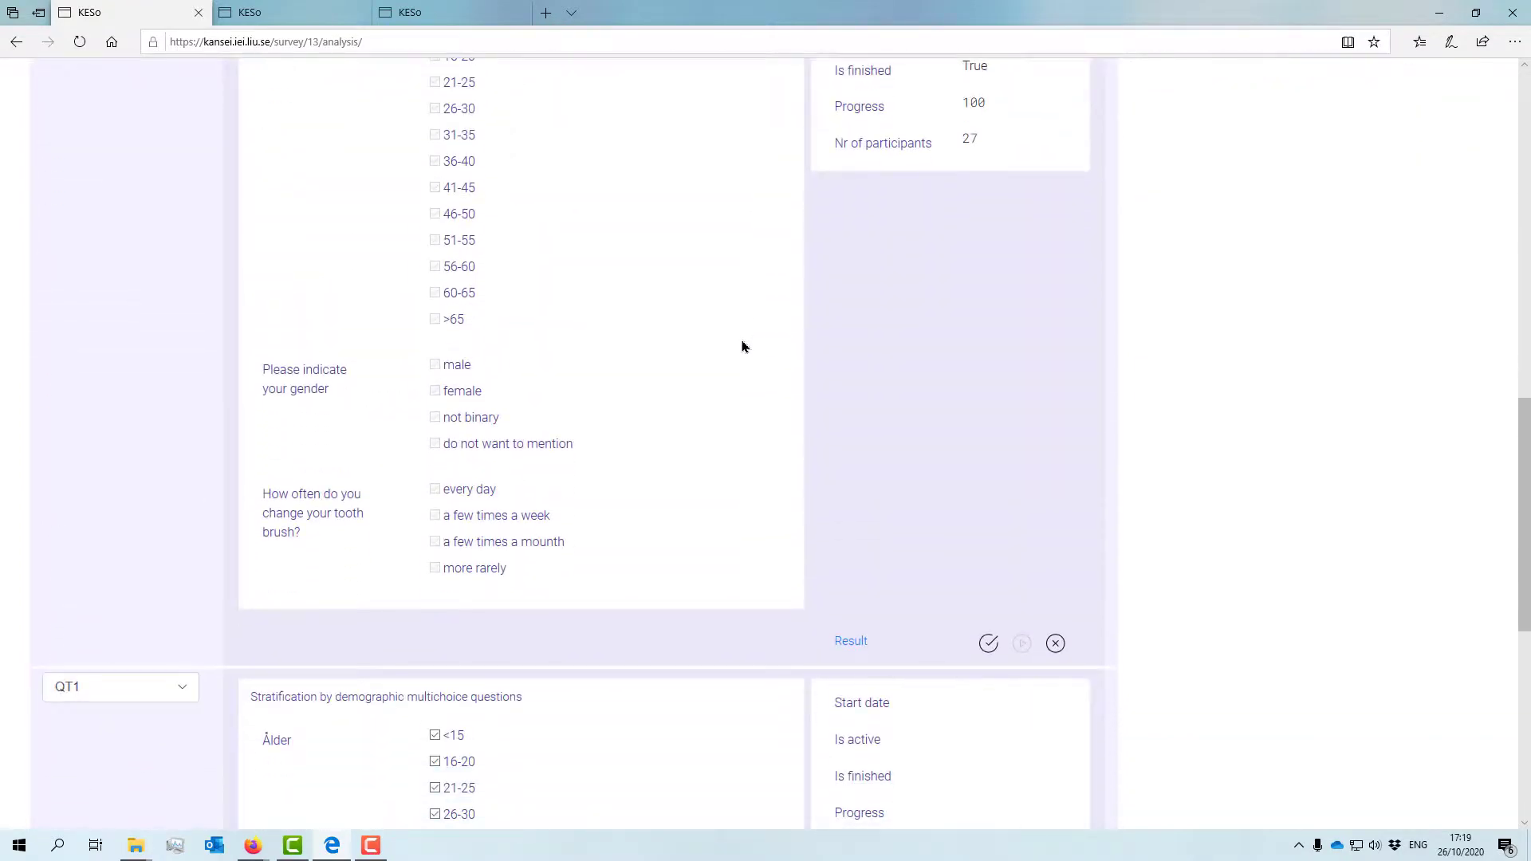
pyautogui.scroll(10, 742, 347)
pyautogui.scroll(-2, 740, 348)
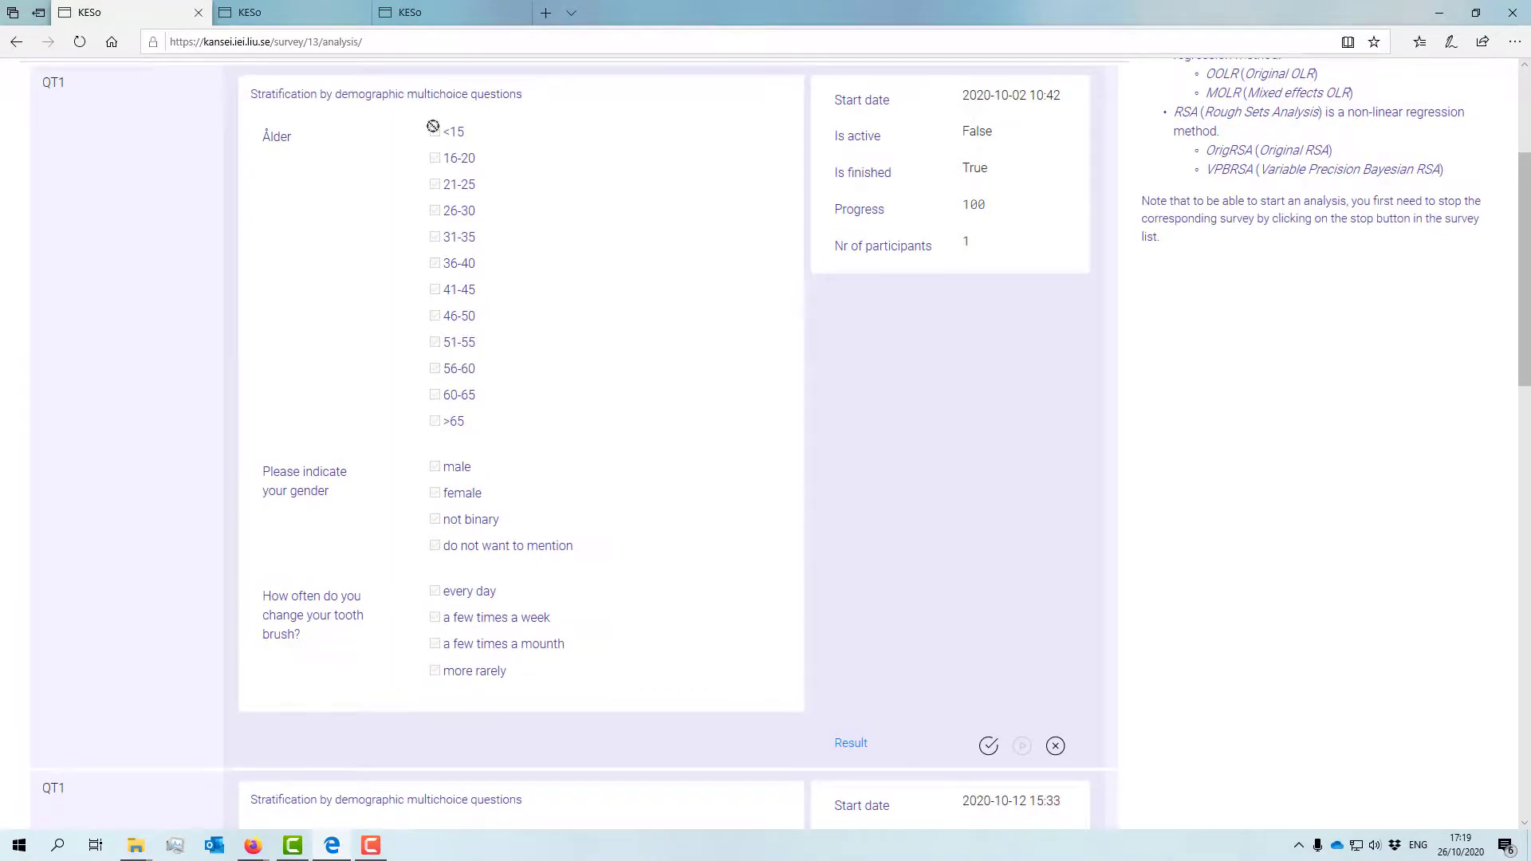
pyautogui.scroll(-3, 605, 291)
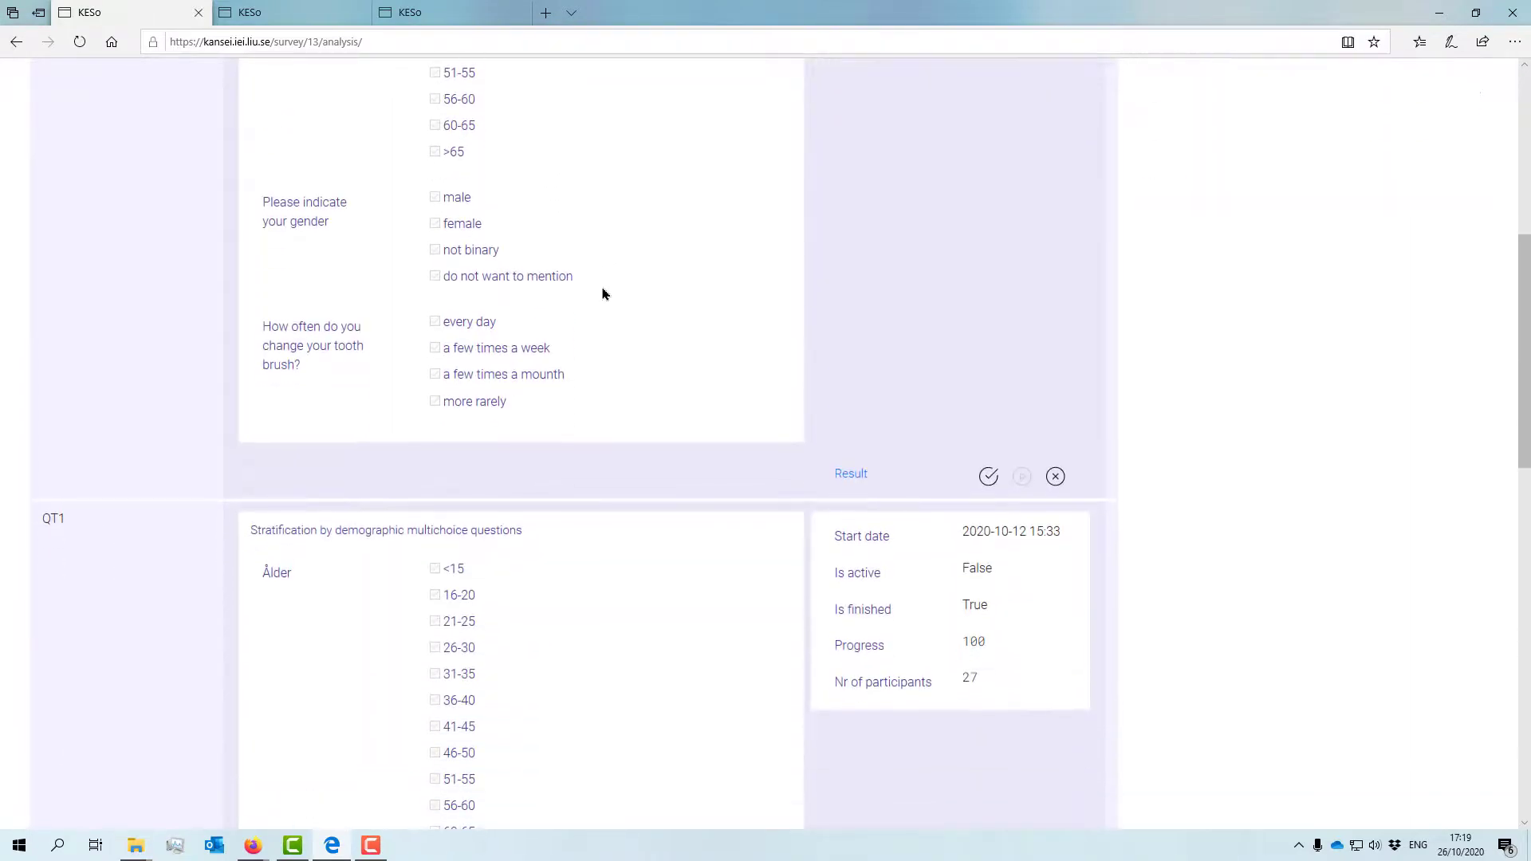
pyautogui.scroll(6, 591, 284)
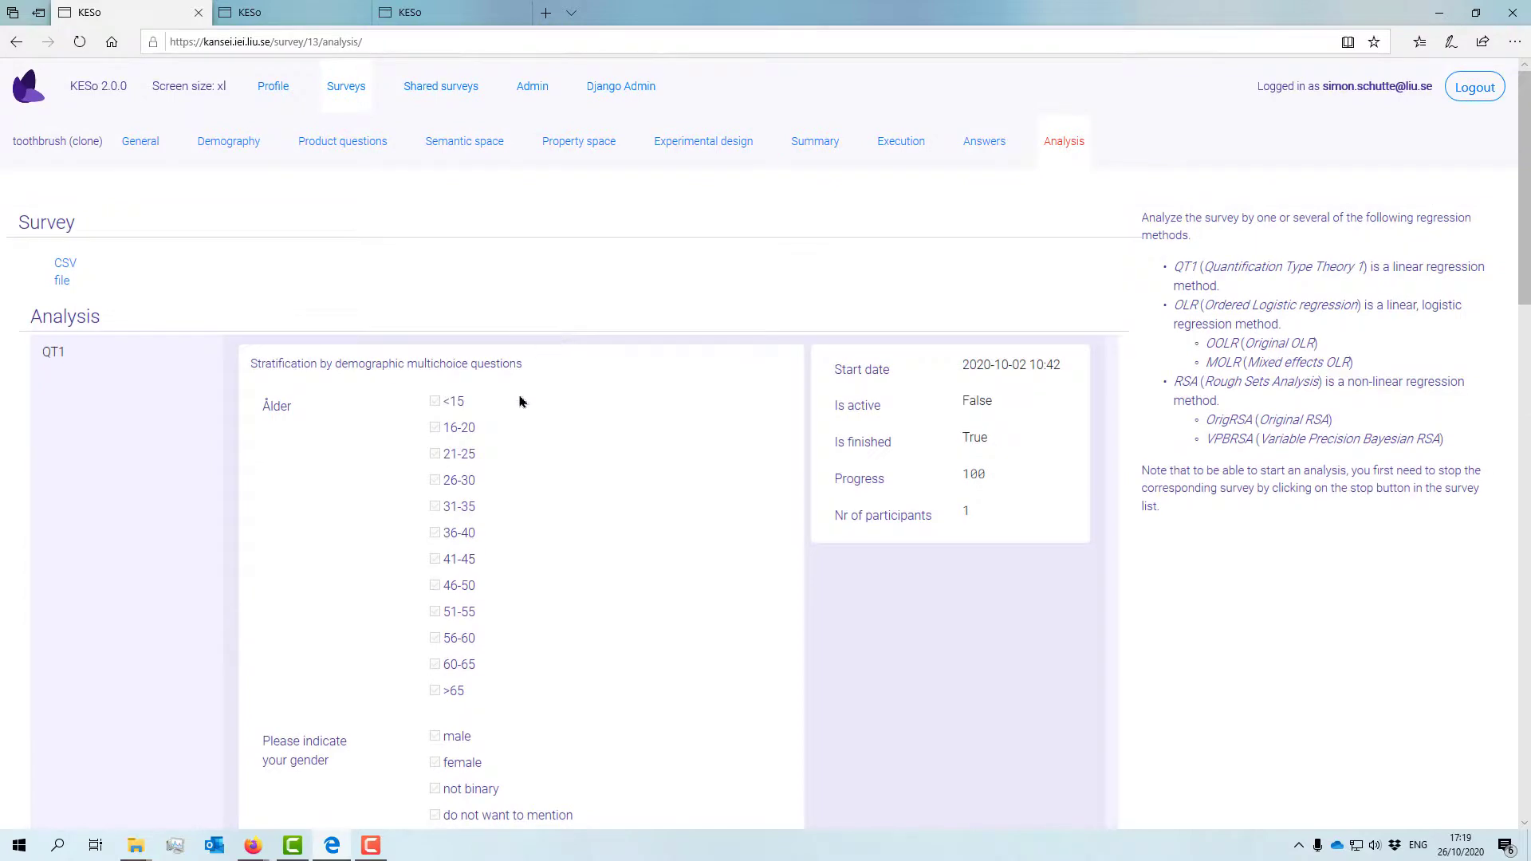
pyautogui.scroll(-3, 520, 399)
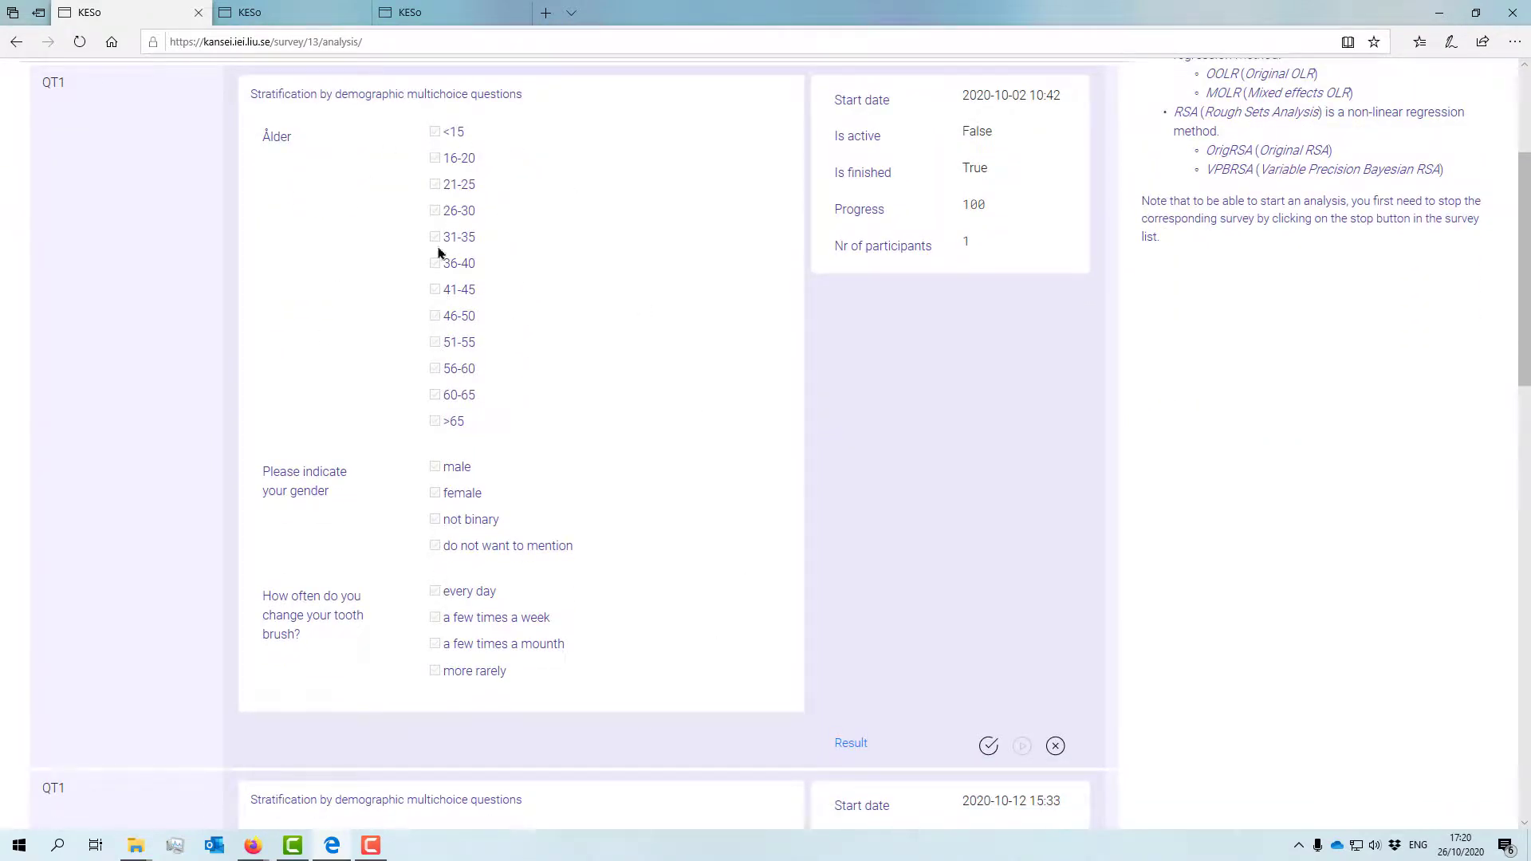
pyautogui.scroll(-10, 686, 500)
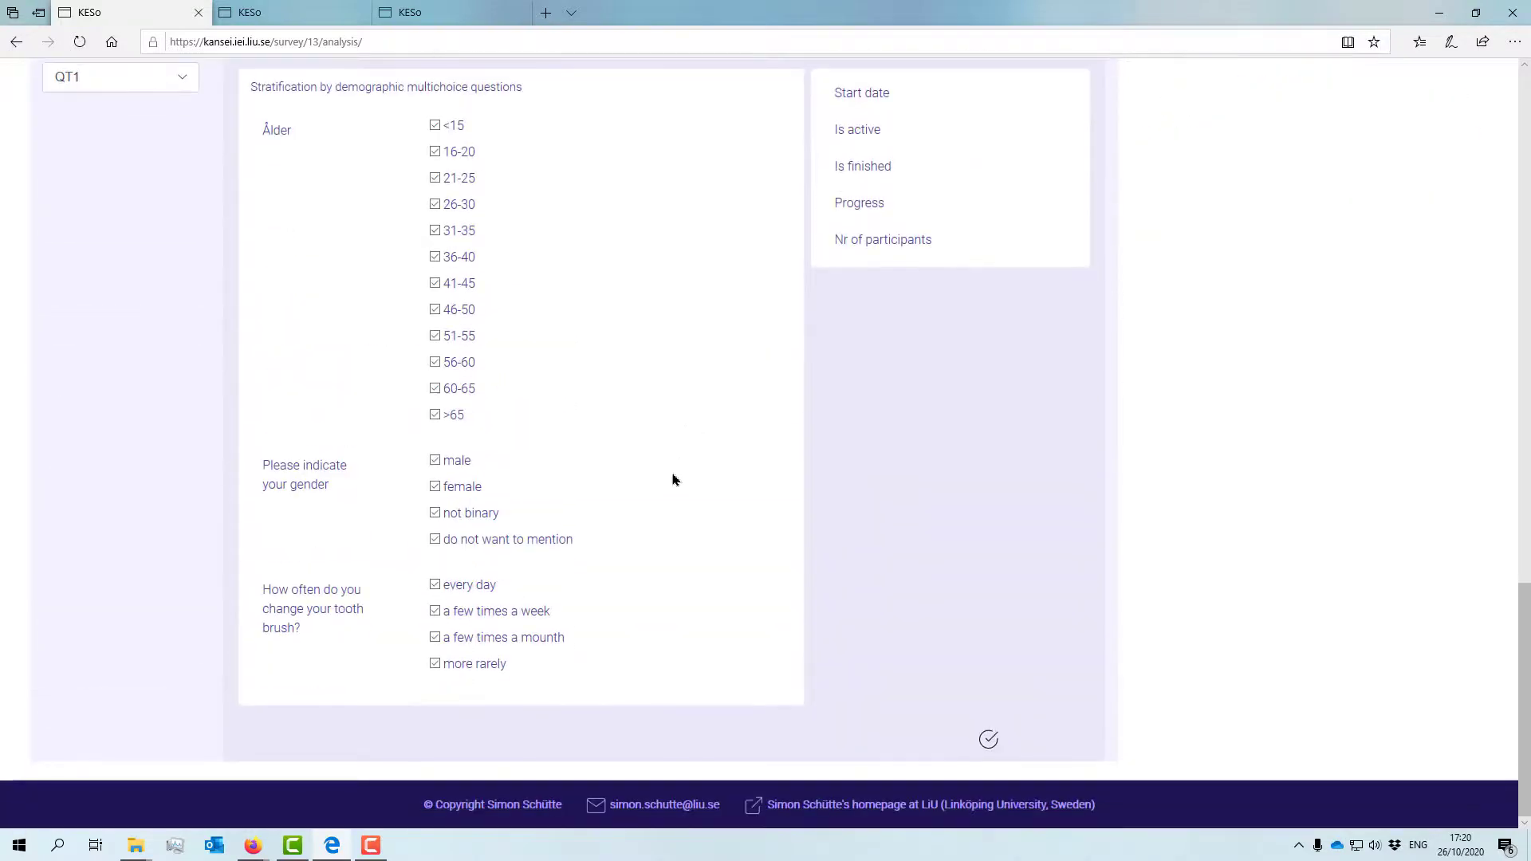
# Try excluding the age groups <15 through 31-35 from the new QT1 analysis and include them again
pyautogui.click(435, 126)
pyautogui.click(434, 151)
pyautogui.click(435, 178)
pyautogui.click(434, 205)
pyautogui.click(434, 231)
pyautogui.click(434, 126)
pyautogui.click(434, 151)
pyautogui.click(435, 178)
pyautogui.click(435, 205)
pyautogui.click(435, 231)
# Try excluding the gender answers male, not binary and do not want to mention from the new QT1 analysis
pyautogui.click(432, 462)
pyautogui.click(434, 514)
pyautogui.click(435, 540)
pyautogui.click(432, 514)
pyautogui.click(435, 461)
pyautogui.scroll(6, 697, 614)
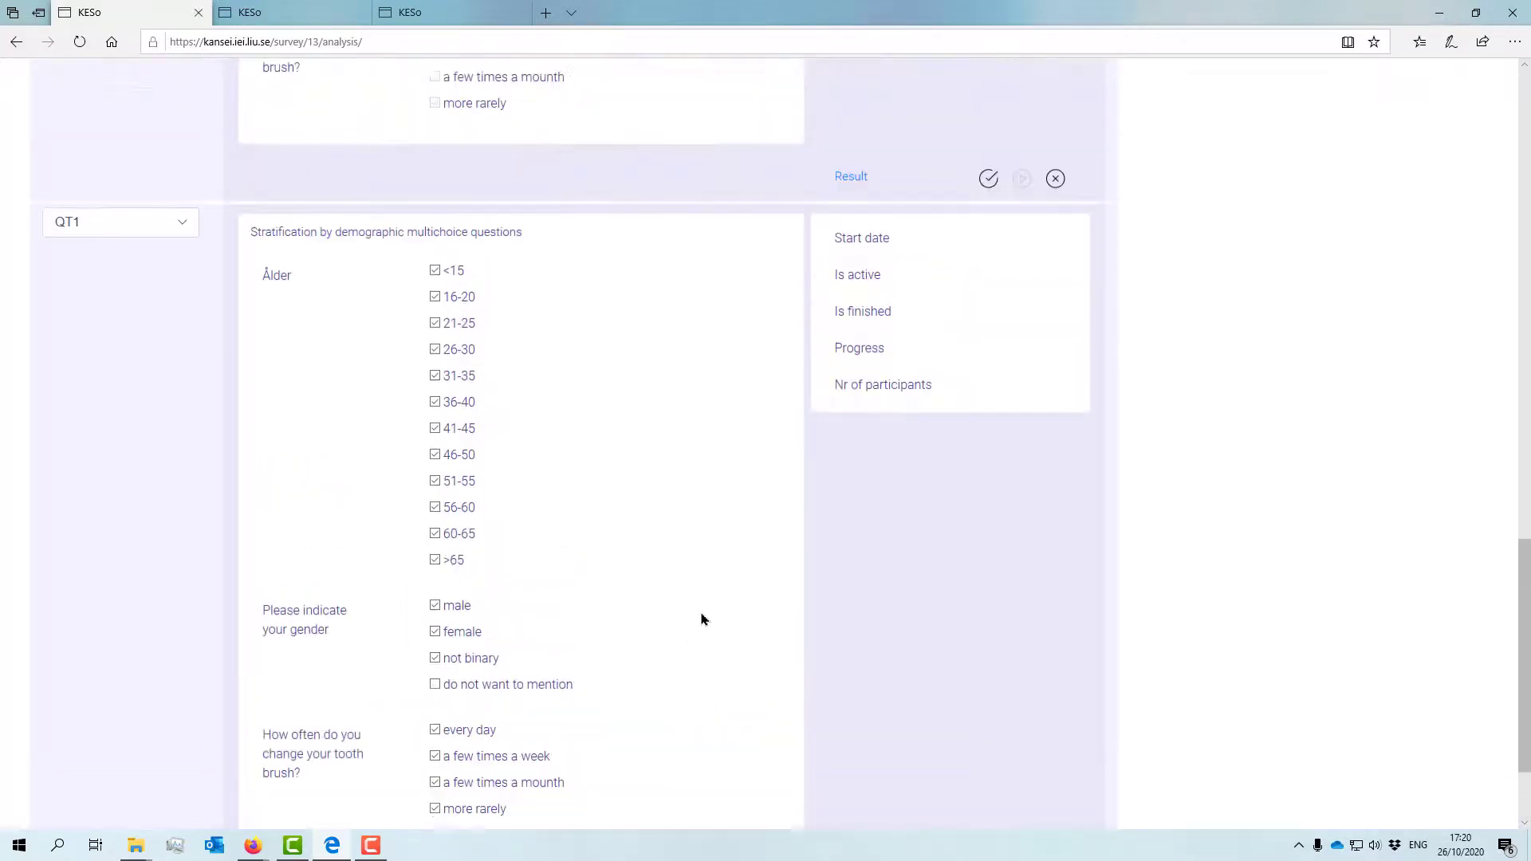
pyautogui.scroll(-3, 699, 620)
pyautogui.scroll(-4, 698, 619)
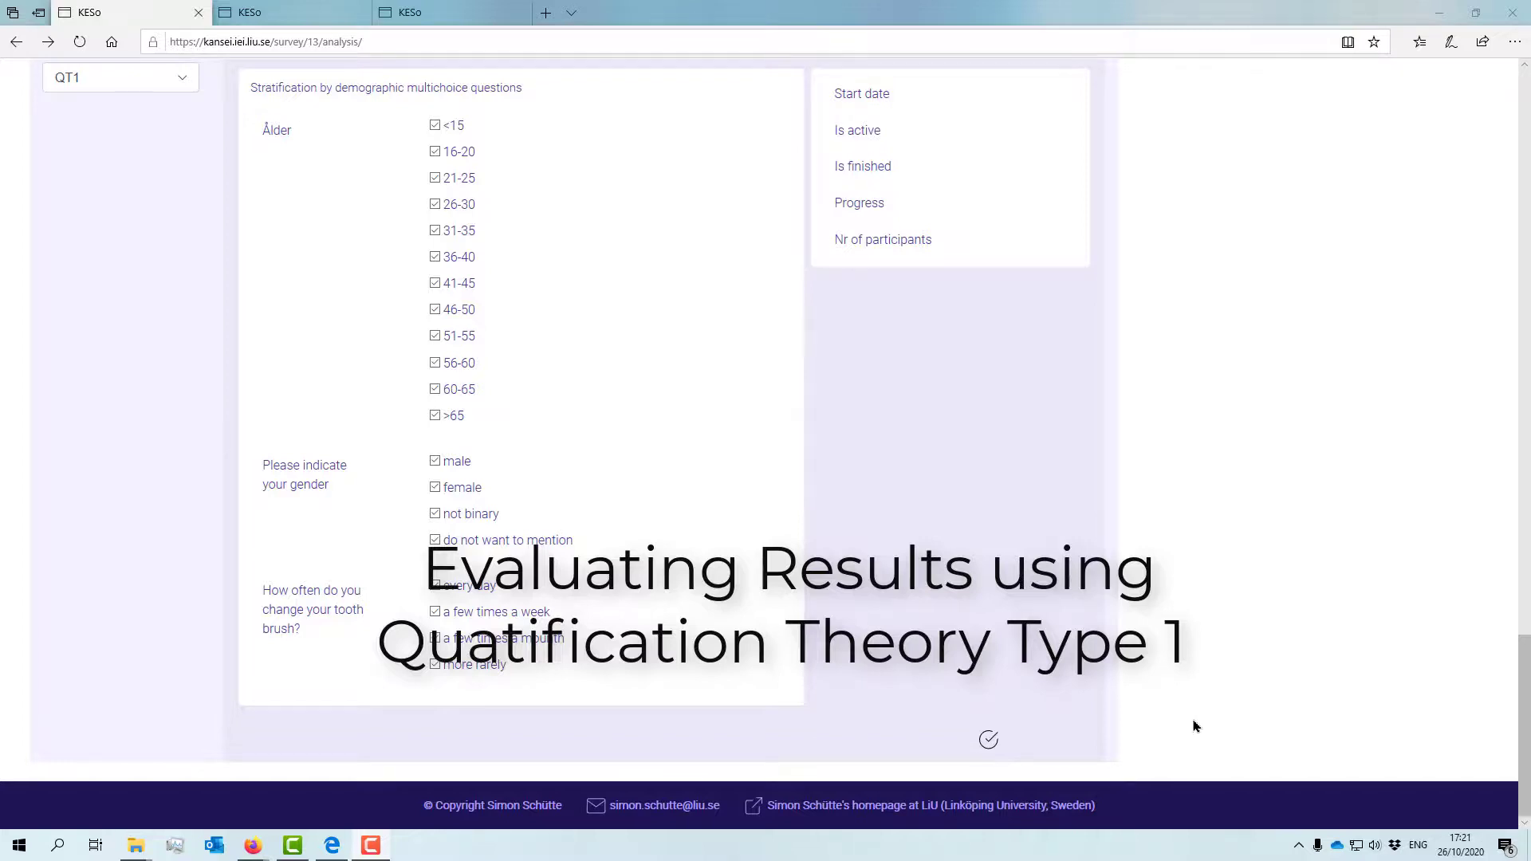
# Create a QT1 analysis including all demographic groups, run it and open its result
pyautogui.click(988, 742)
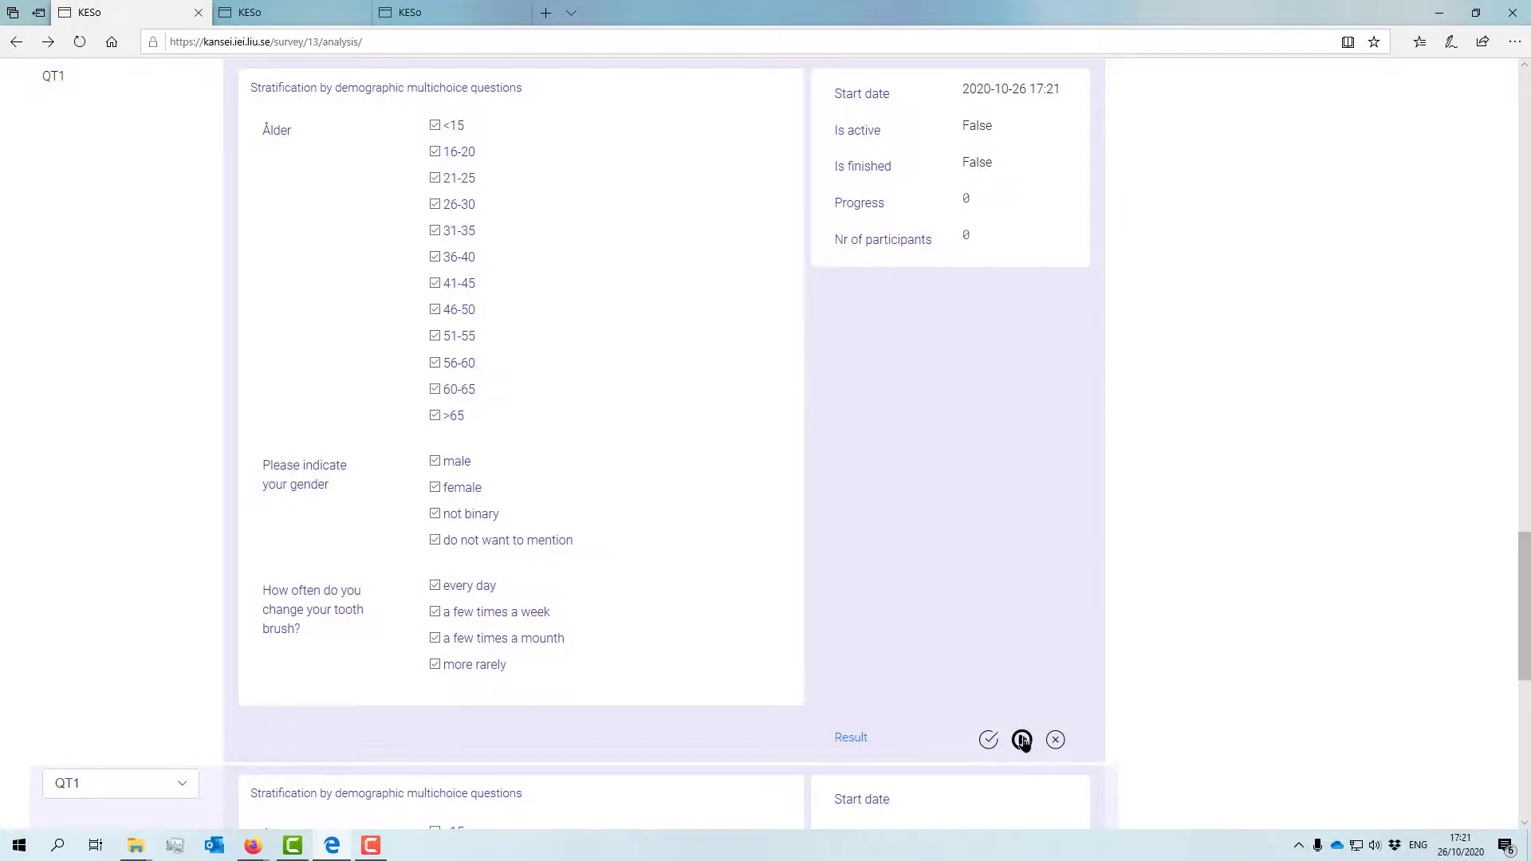
pyautogui.click(1022, 740)
pyautogui.click(850, 738)
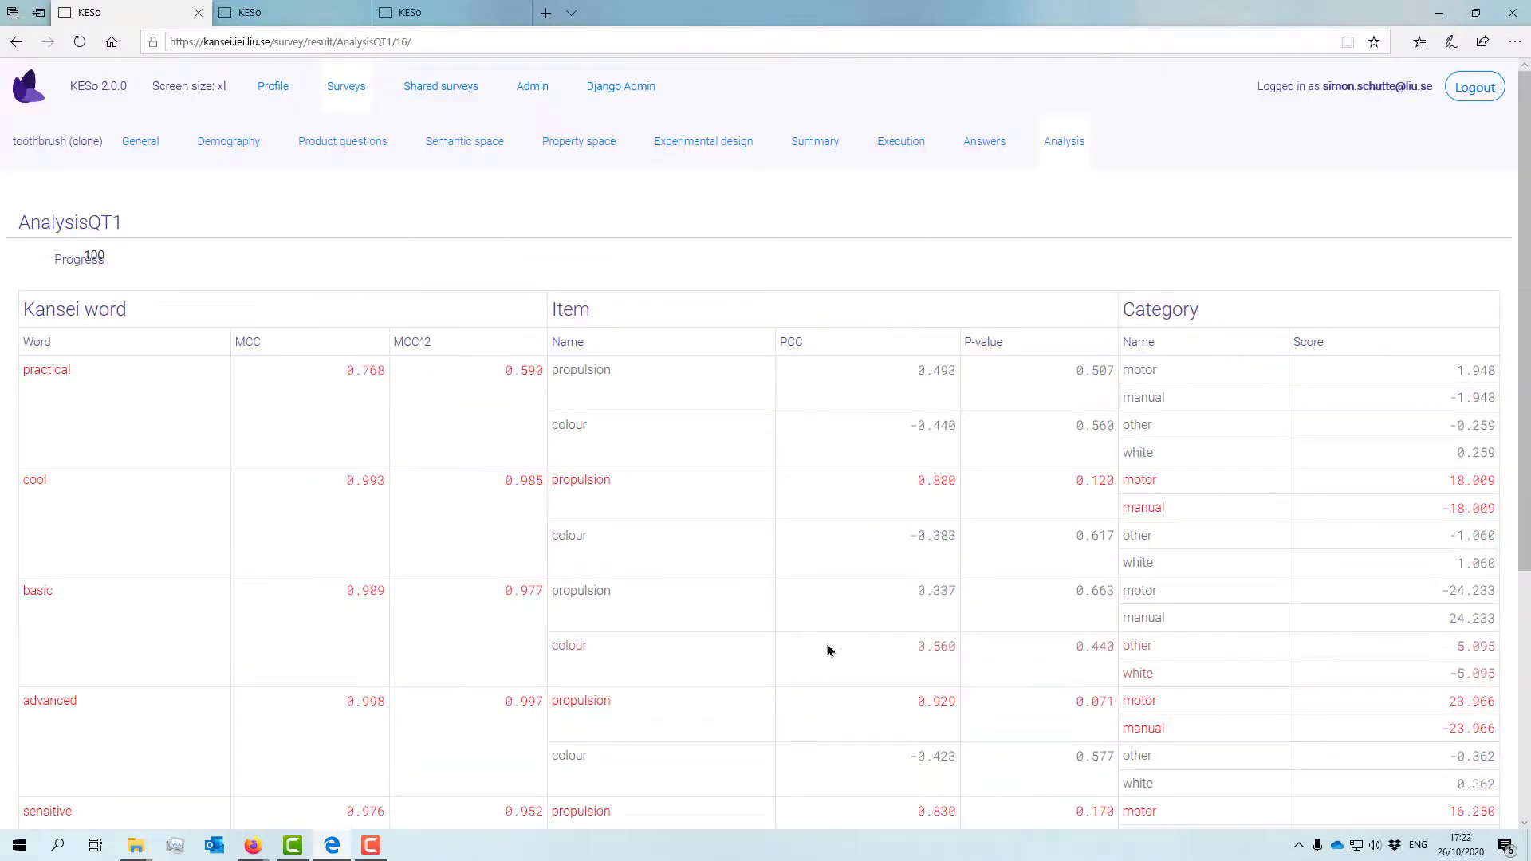
# Examine the QT1 result table's MCC, PCC, P-value and category scores for each Kansei word
pyautogui.scroll(-3, 807, 627)
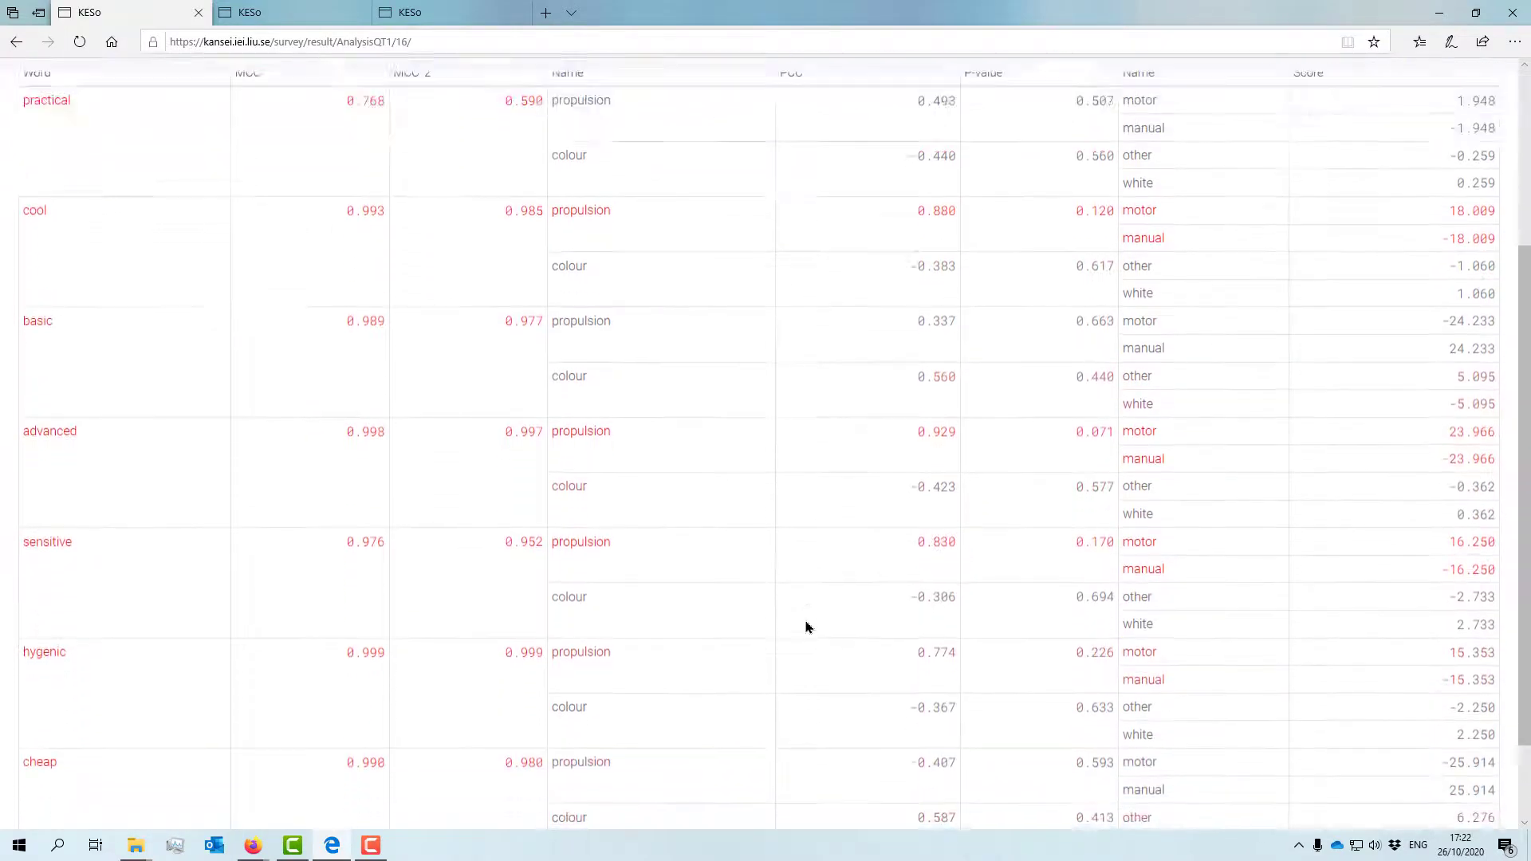
pyautogui.scroll(3, 806, 627)
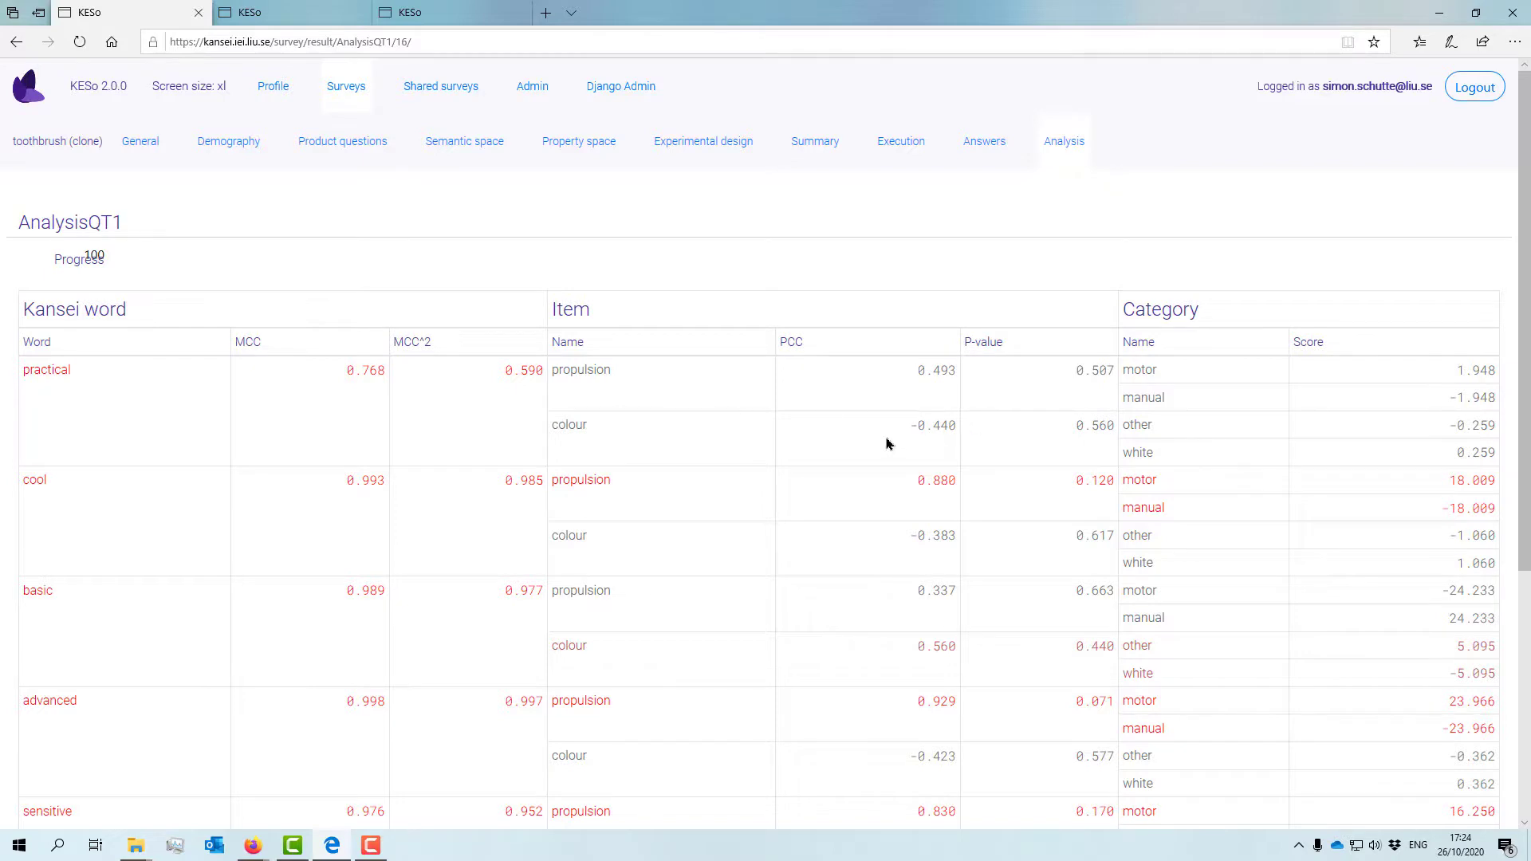
pyautogui.scroll(-3, 869, 428)
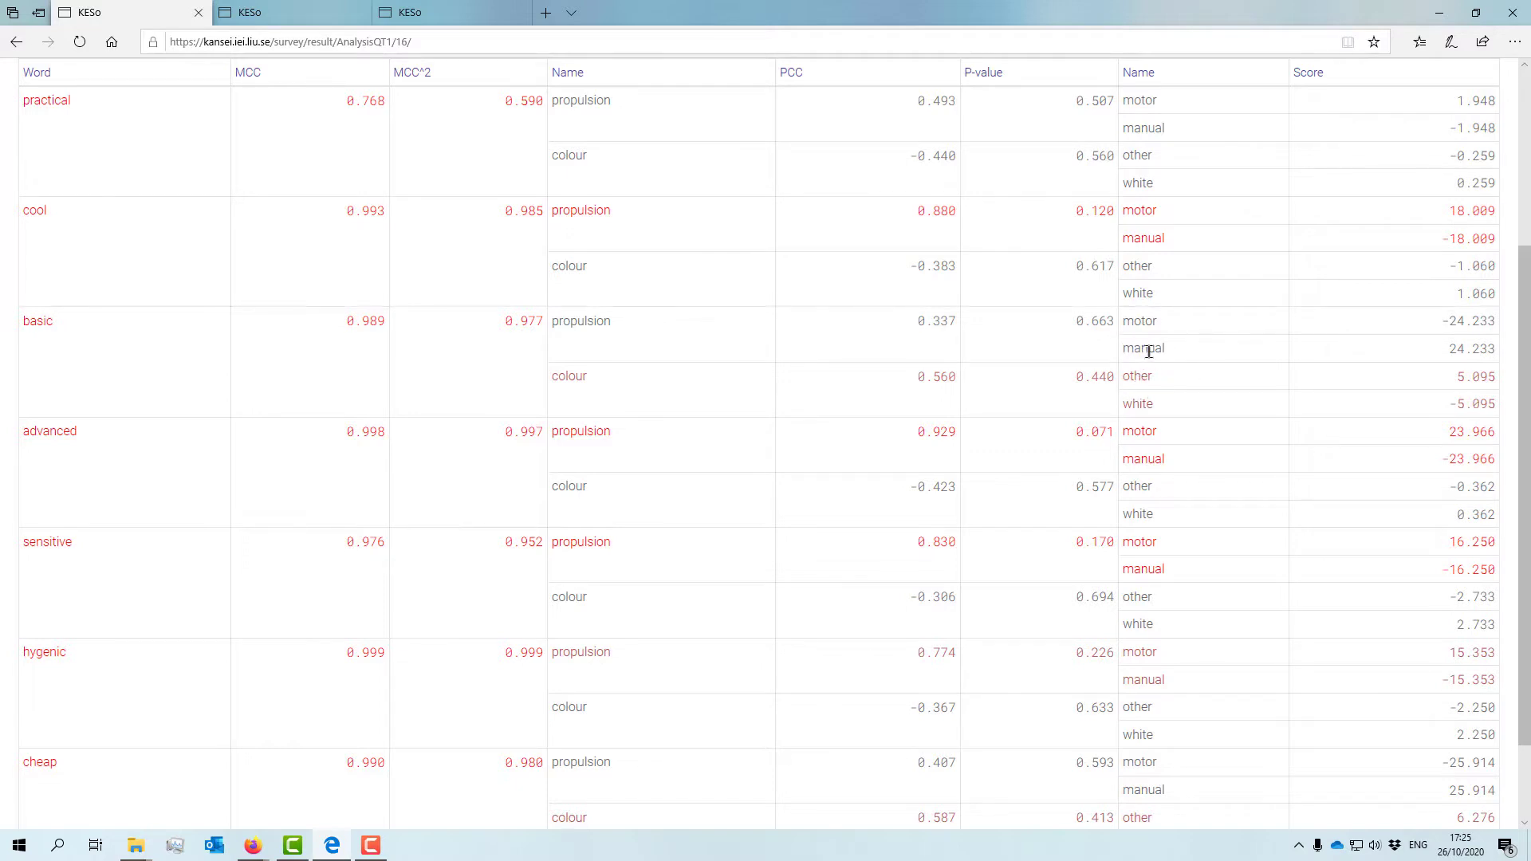
pyautogui.scroll(-2, 519, 398)
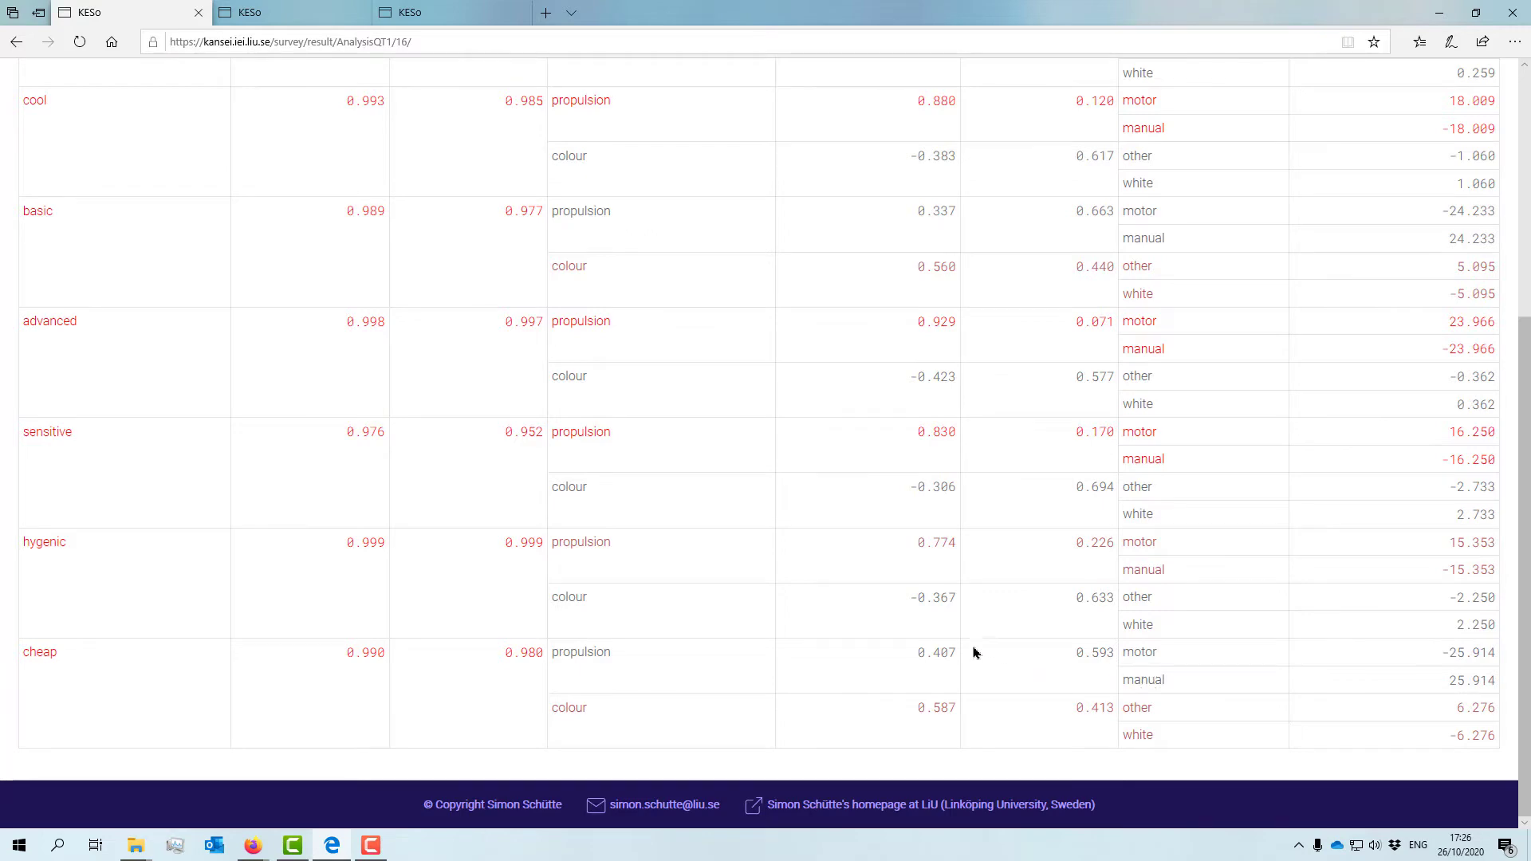
pyautogui.scroll(5, 960, 646)
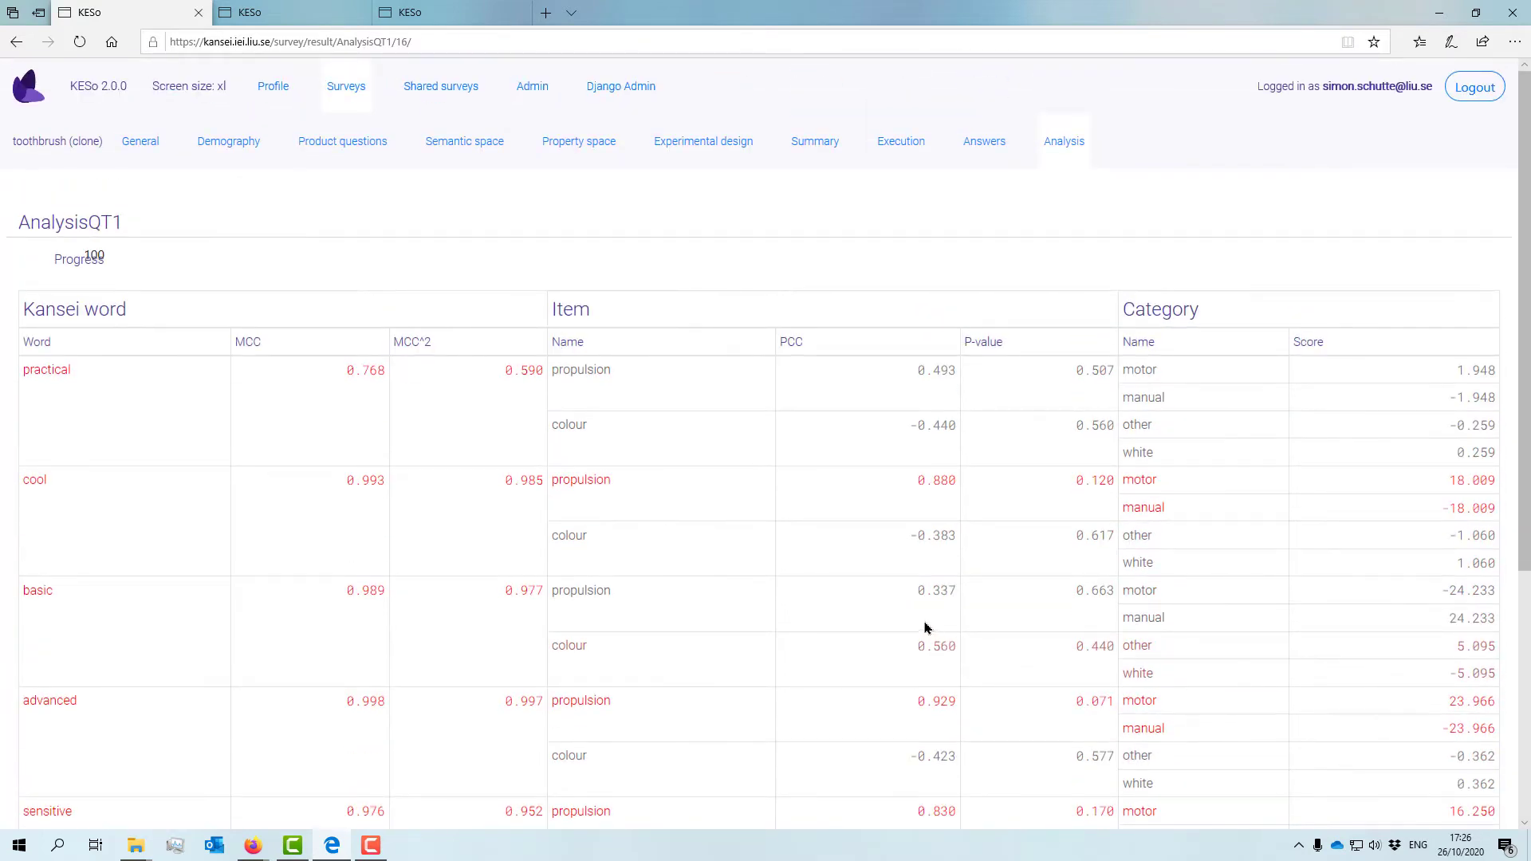
pyautogui.scroll(-3, 743, 506)
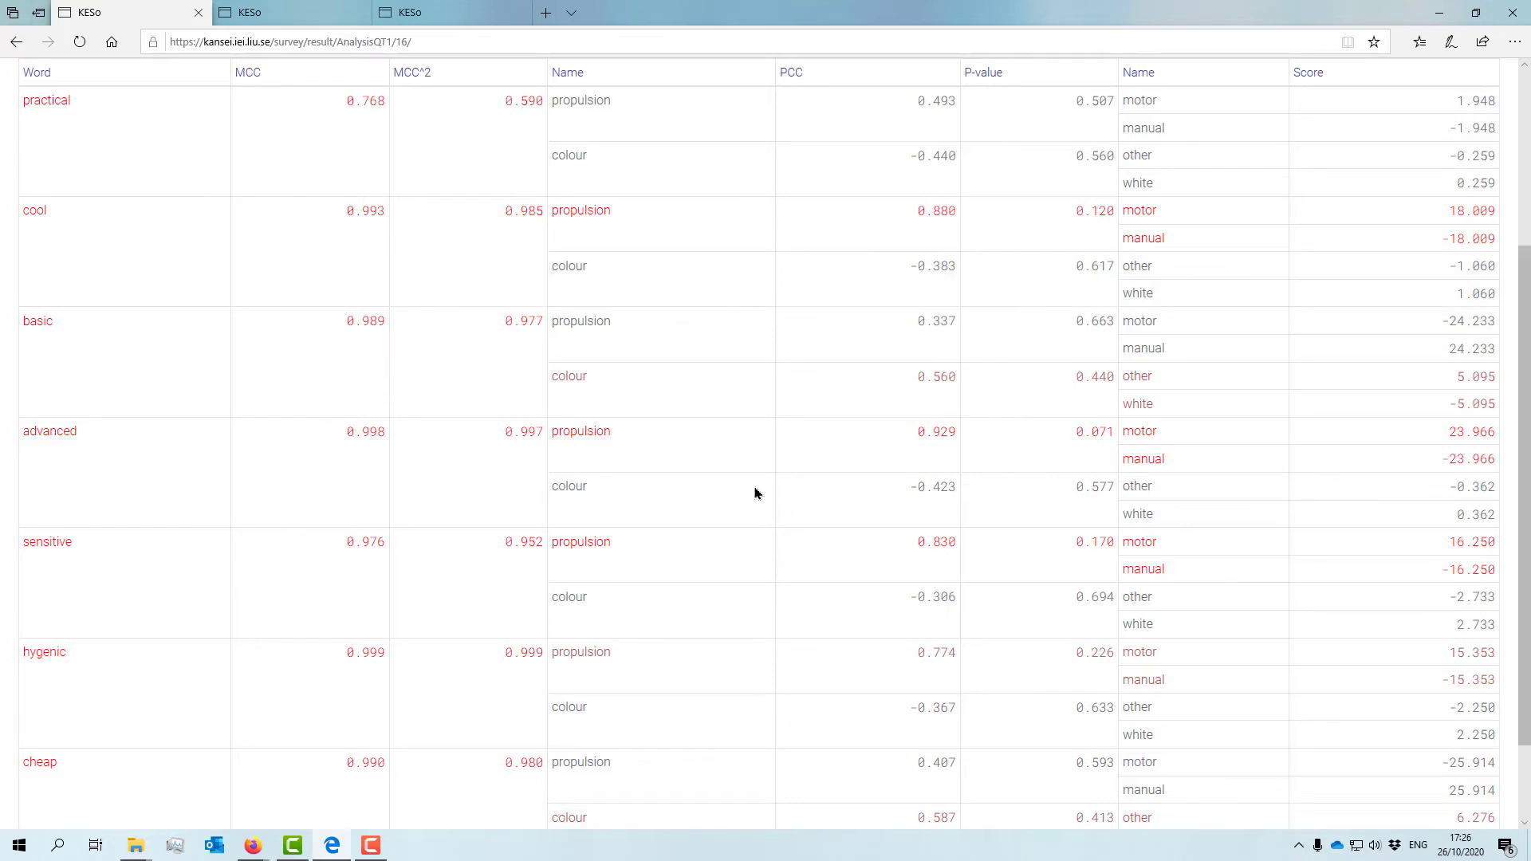
pyautogui.scroll(4, 766, 495)
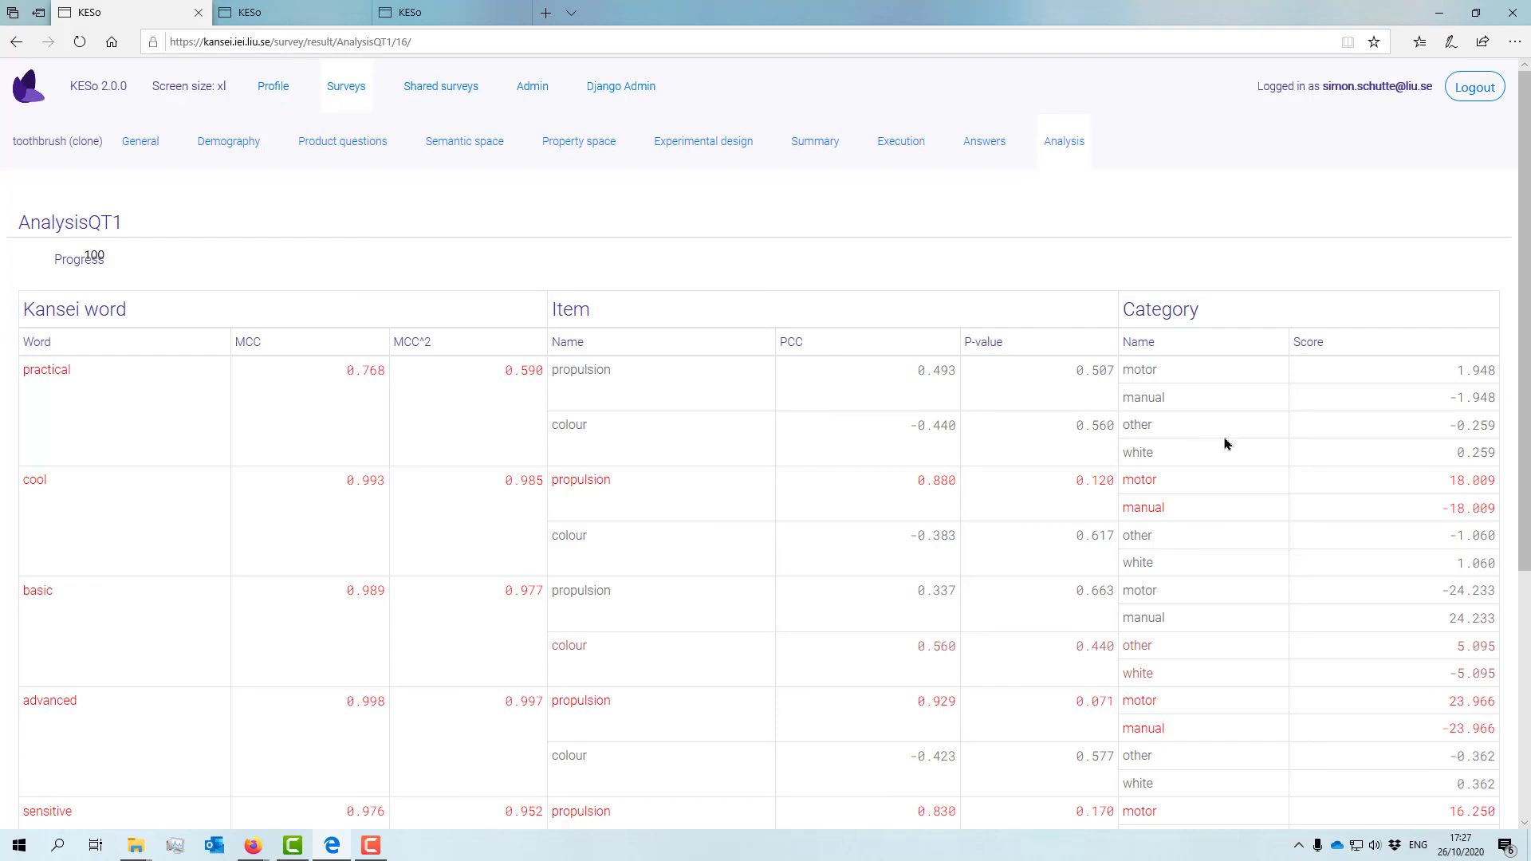
# Log out of the survey account
pyautogui.click(1474, 87)
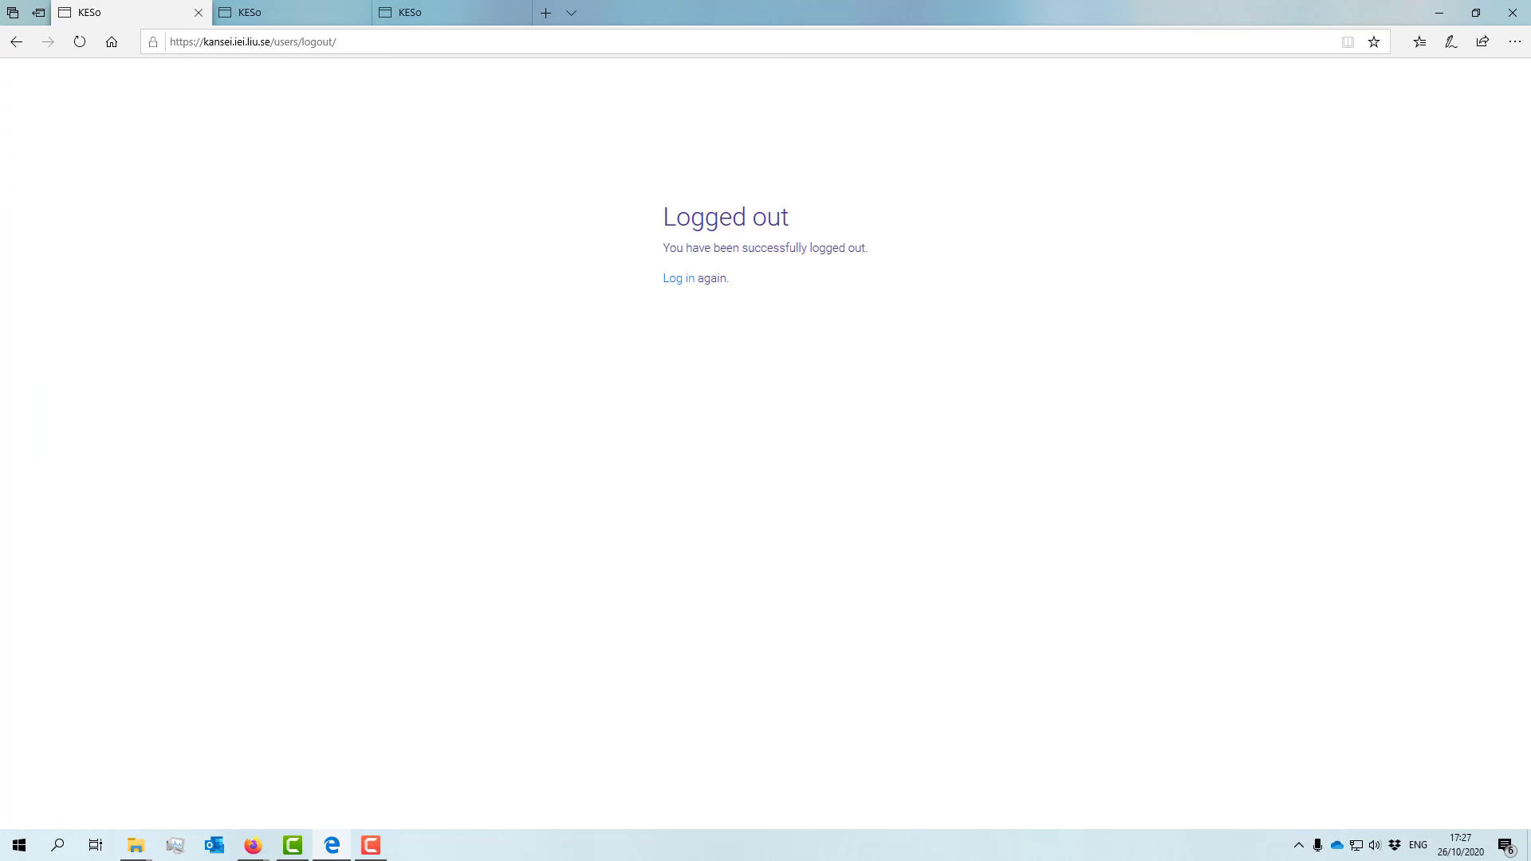